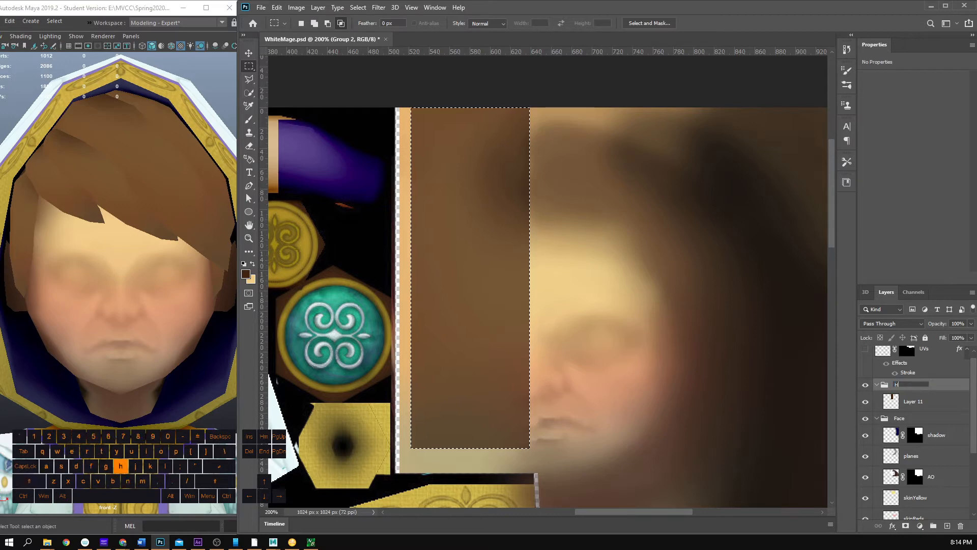
# Step: Name the new layer group Hiar and rename the layer inside it as BaseColor
pyautogui.press('Return')
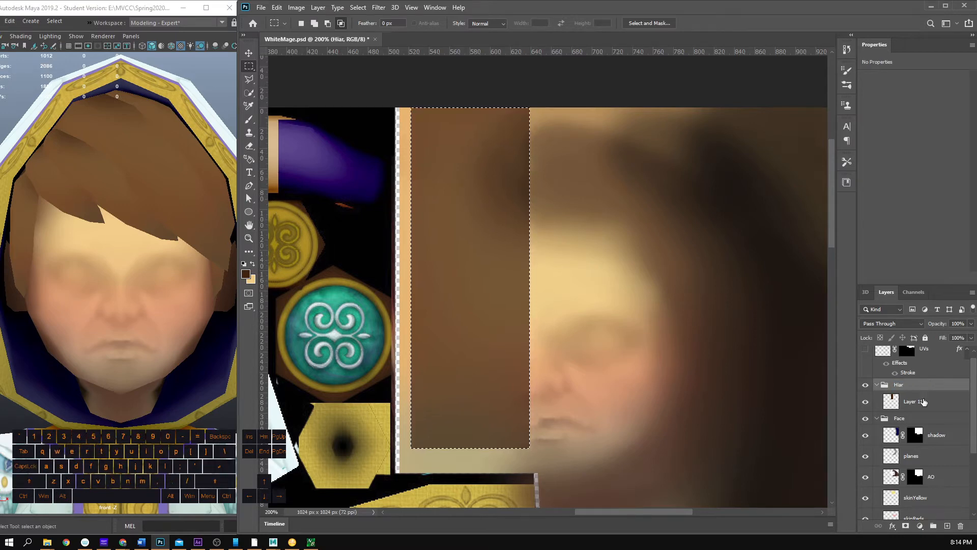
pyautogui.doubleClick(925, 400)
pyautogui.write('Base')
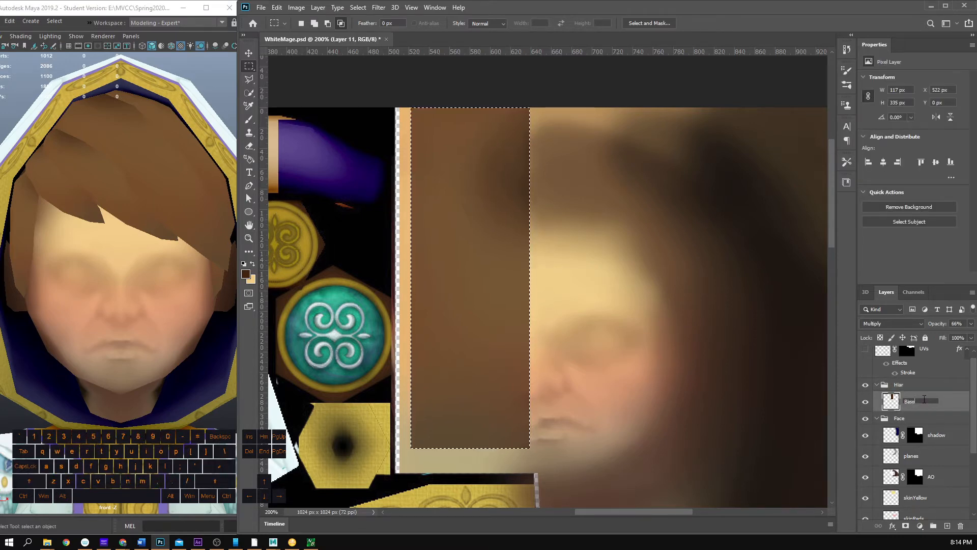
pyautogui.write('Color')
pyautogui.press('Return')
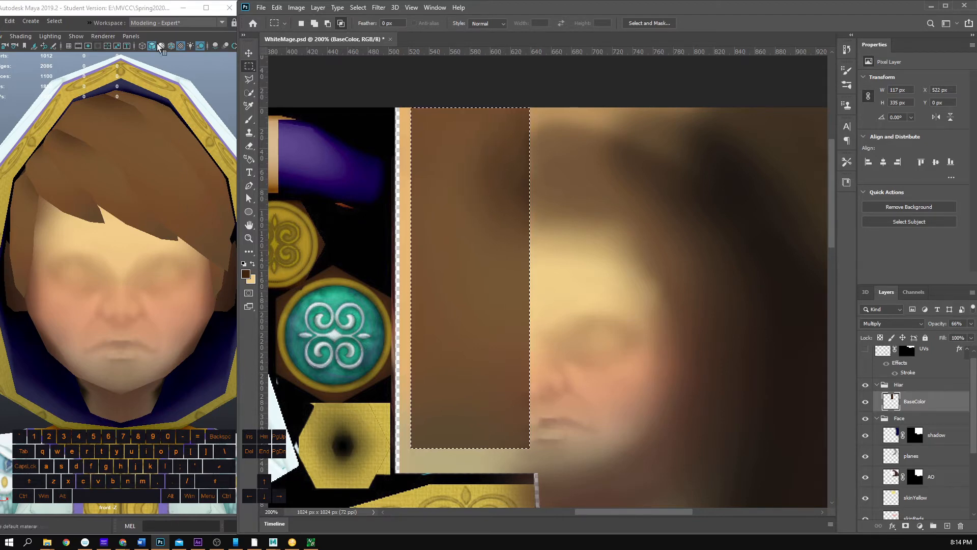
# Step: Switch to Maya, change the viewport to the persp camera and frame the character's head from the front
pyautogui.click(139, 35)
pyautogui.click(138, 36)
pyautogui.moveTo(172, 50)
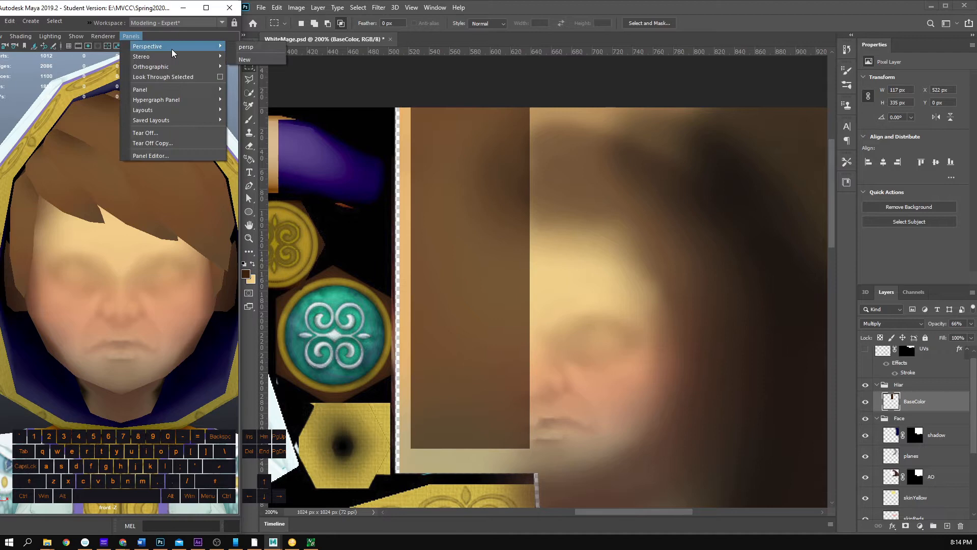
pyautogui.click(246, 46)
pyautogui.moveTo(108, 97); pyautogui.dragTo(199, 286)
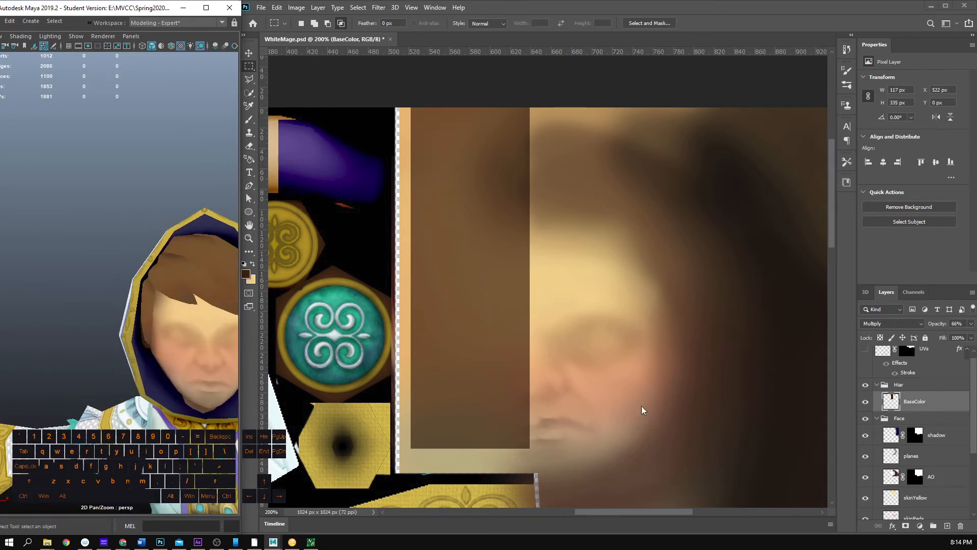
pyautogui.moveTo(114, 349)
pyautogui.mouseDown()
pyautogui.moveTo(124, 350)
pyautogui.moveTo(105, 340)
pyautogui.moveTo(114, 341)
pyautogui.mouseUp()
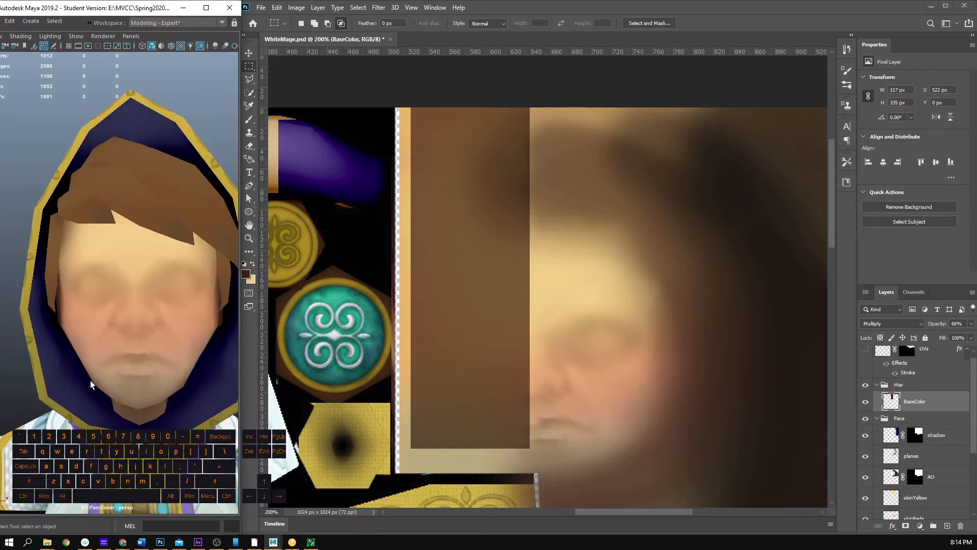
pyautogui.moveTo(197, 327); pyautogui.dragTo(155, 346)
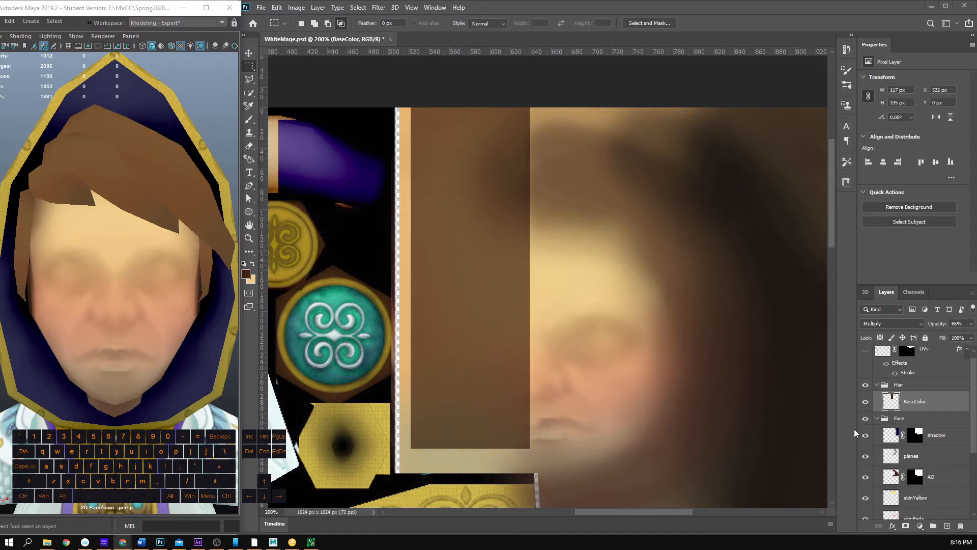
# Step: Compare the face texture with the shadow layer hidden and shown, and examine the eye and nose area up close
pyautogui.click(865, 435)
pyautogui.click(866, 435)
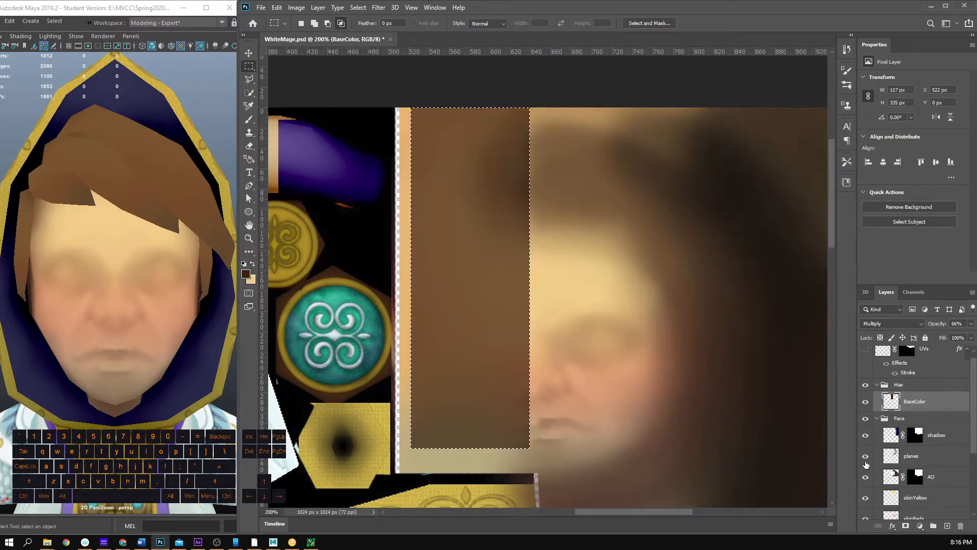
pyautogui.press('z')
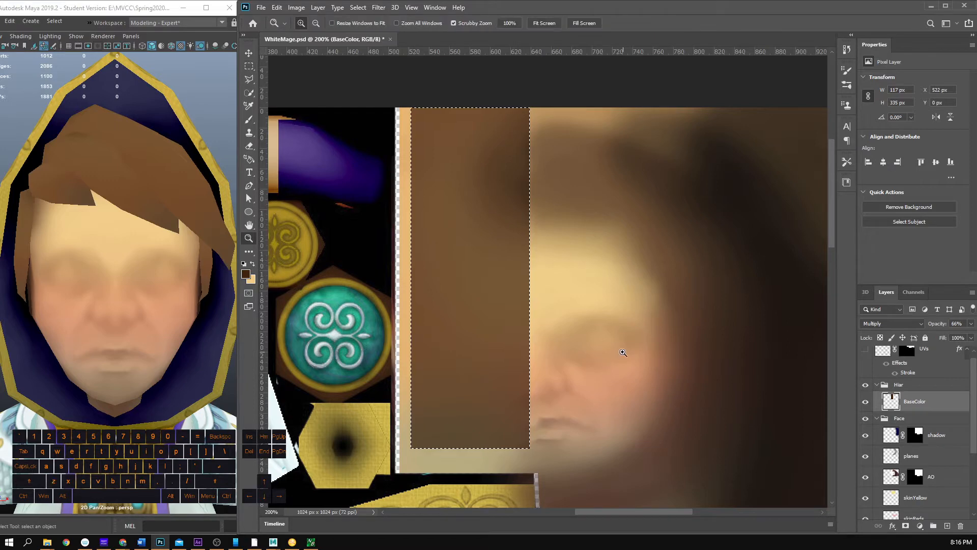
pyautogui.click(585, 349)
pyautogui.moveTo(562, 364); pyautogui.dragTo(606, 284)
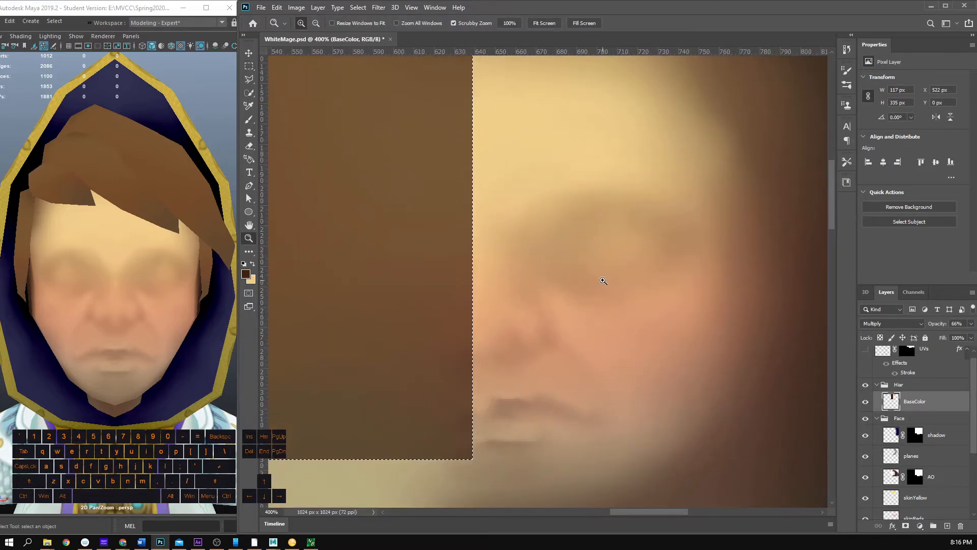
pyautogui.keyDown('alt'); pyautogui.click(601, 281); pyautogui.keyUp('alt')
pyautogui.keyDown('alt'); pyautogui.click(601, 281); pyautogui.keyUp('alt')
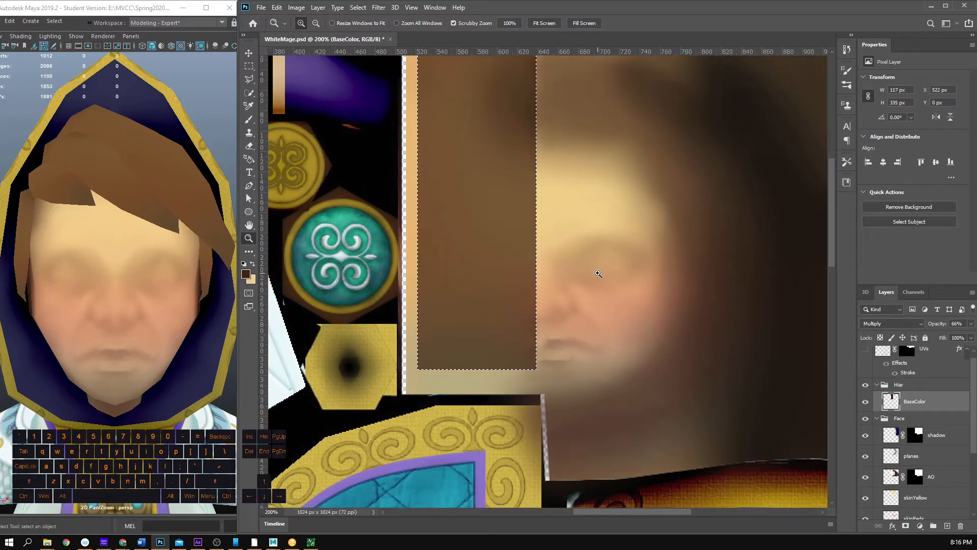
pyautogui.click(598, 274)
pyautogui.moveTo(605, 253); pyautogui.dragTo(594, 302)
pyautogui.click(594, 302)
pyautogui.keyDown('alt'); pyautogui.click(594, 302); pyautogui.keyUp('alt')
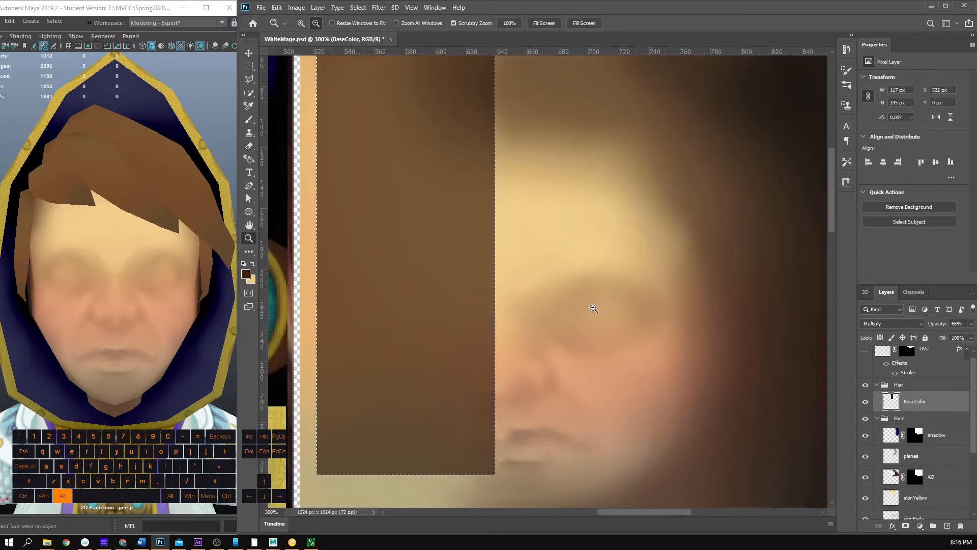
pyautogui.keyDown('alt'); pyautogui.click(595, 307); pyautogui.keyUp('alt')
pyautogui.keyDown('alt'); pyautogui.click(594, 307); pyautogui.keyUp('alt')
pyautogui.click(593, 308)
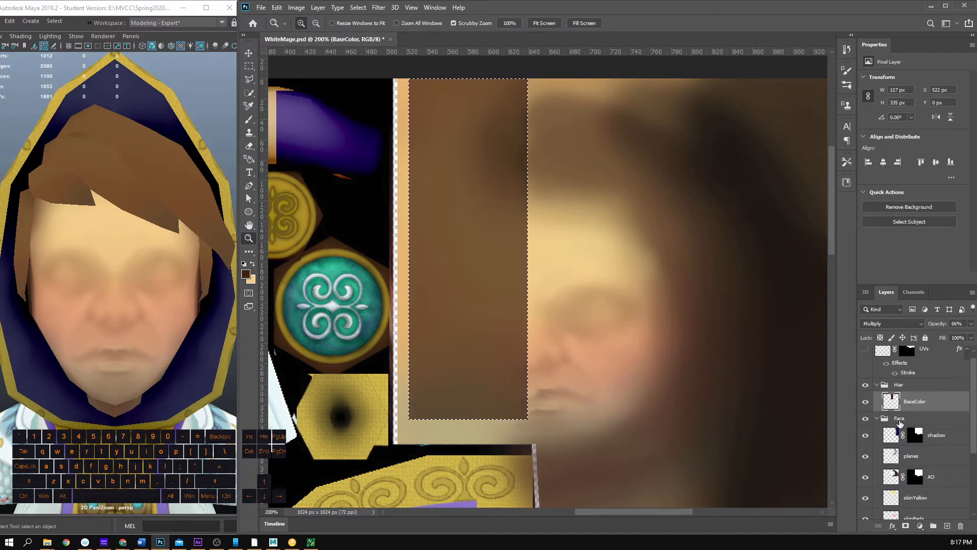
# Step: Select the Face group's shadow layer, check its effect by hiding and showing it, and clear the marquee selection over the hair
pyautogui.click(892, 437)
pyautogui.click(865, 437)
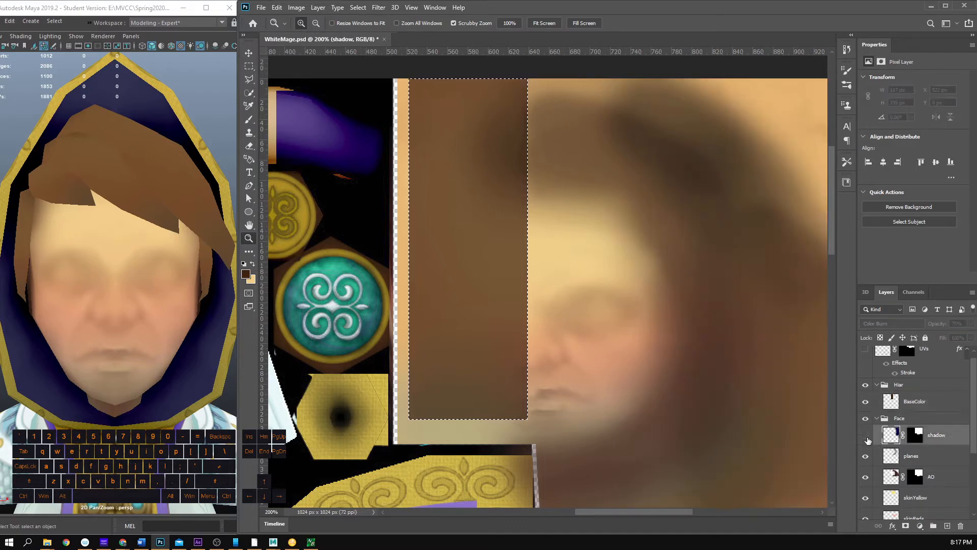
pyautogui.click(865, 436)
pyautogui.click(615, 202)
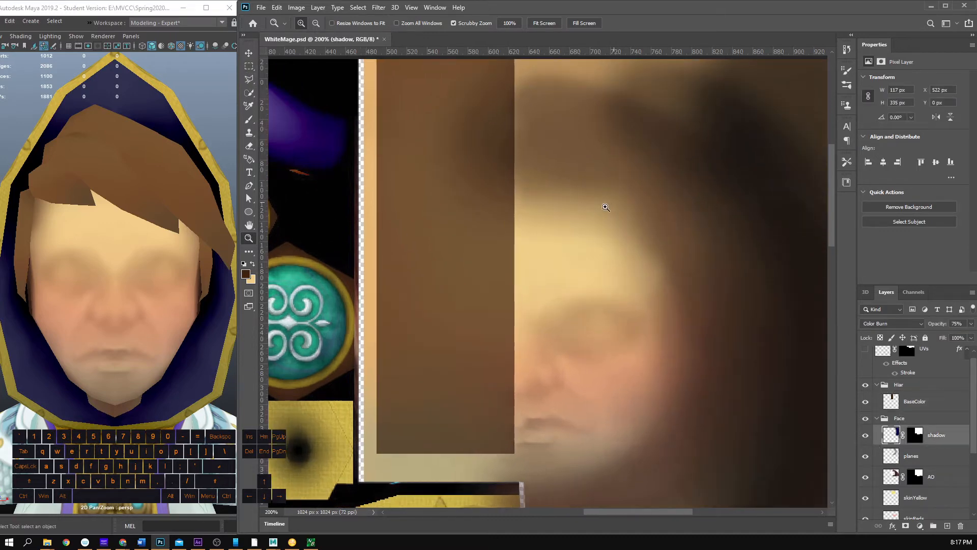
pyautogui.press('z')
pyautogui.keyDown('alt'); pyautogui.click(618, 276); pyautogui.keyUp('alt')
pyautogui.keyDown('alt'); pyautogui.click(621, 279); pyautogui.keyUp('alt')
pyautogui.hotkey('ctrl', 'd')
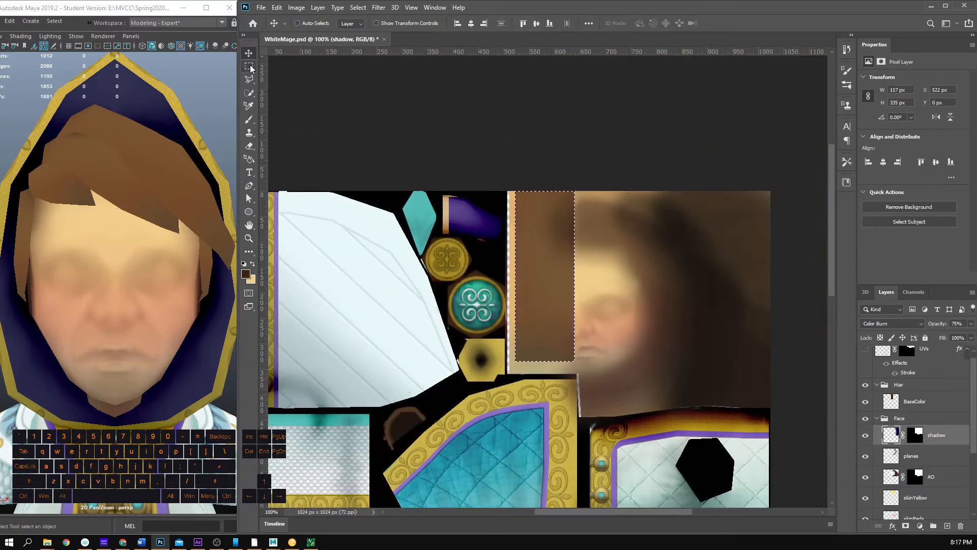
# Step: Examine the painted face against the head model in Maya, and check the shadow layer's contribution by hiding and showing it
pyautogui.click(613, 321)
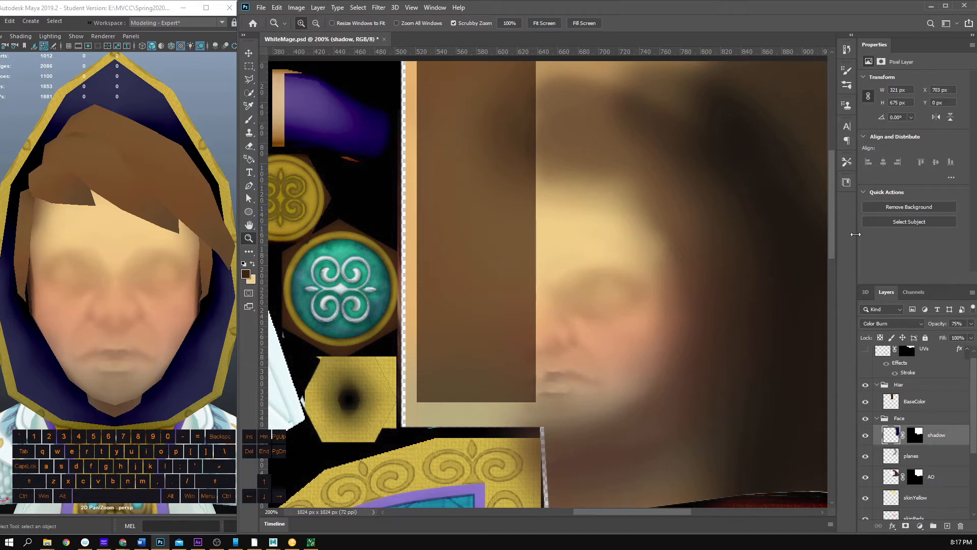
pyautogui.press('z')
pyautogui.click(592, 307)
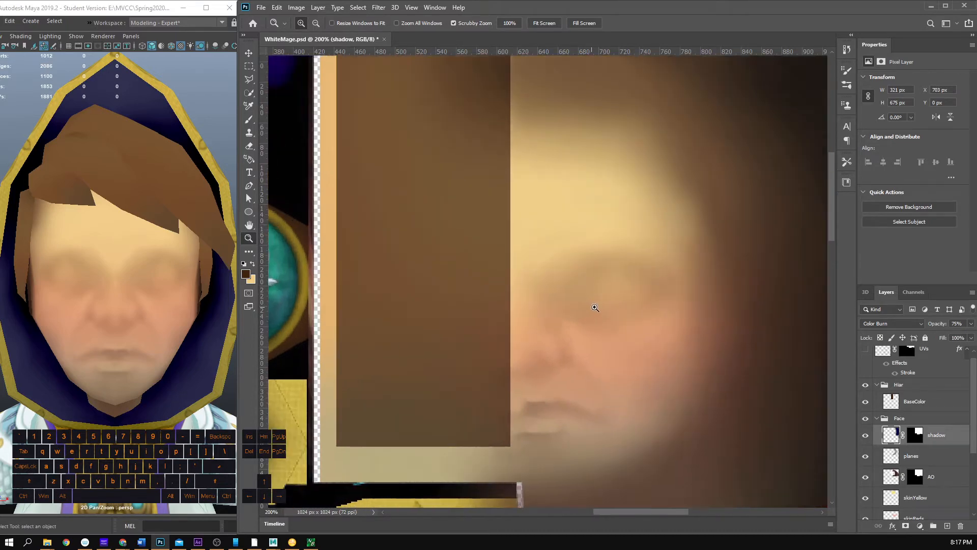
pyautogui.keyDown('alt'); pyautogui.click(609, 318); pyautogui.keyUp('alt')
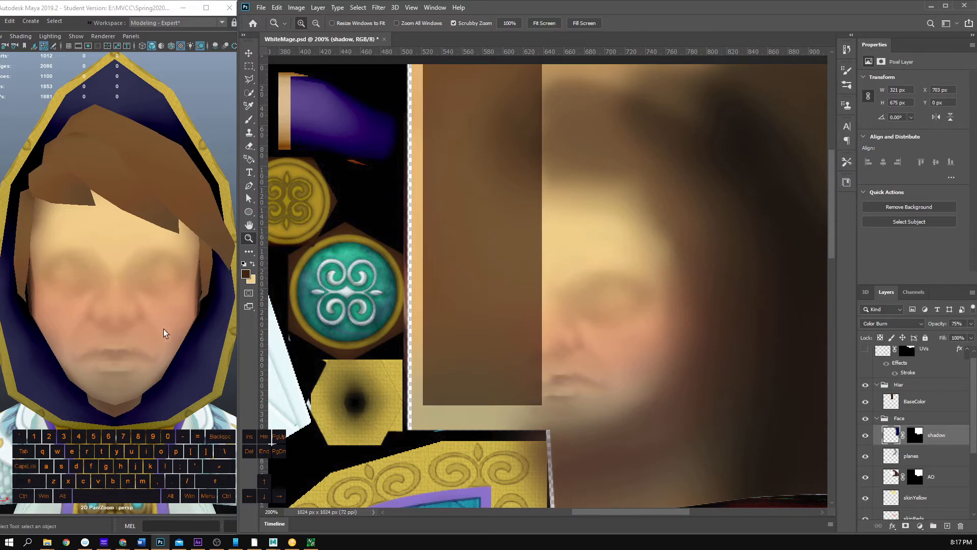
pyautogui.moveTo(163, 301); pyautogui.dragTo(149, 303)
pyautogui.moveTo(171, 304)
pyautogui.mouseDown()
pyautogui.moveTo(190, 307)
pyautogui.moveTo(178, 305)
pyautogui.mouseUp()
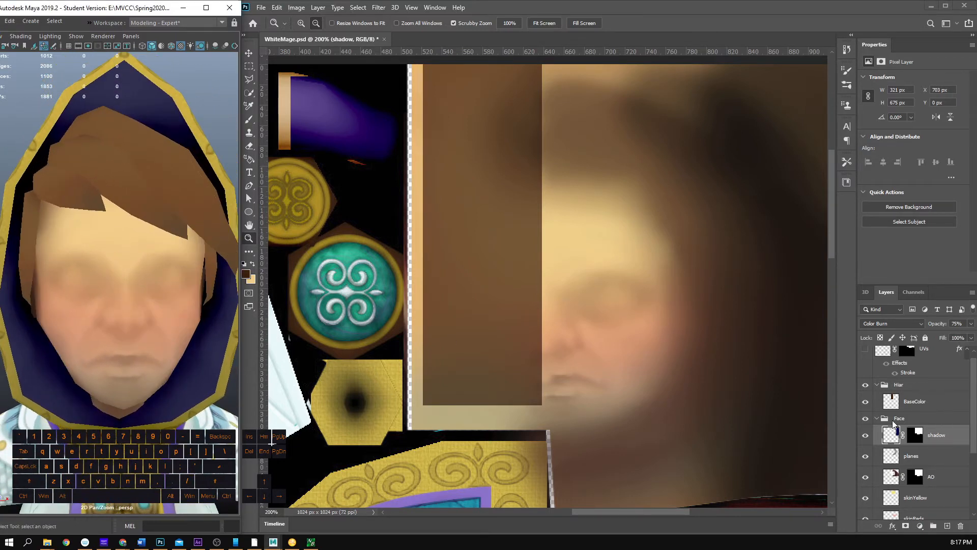
pyautogui.click(866, 436)
pyautogui.click(866, 436)
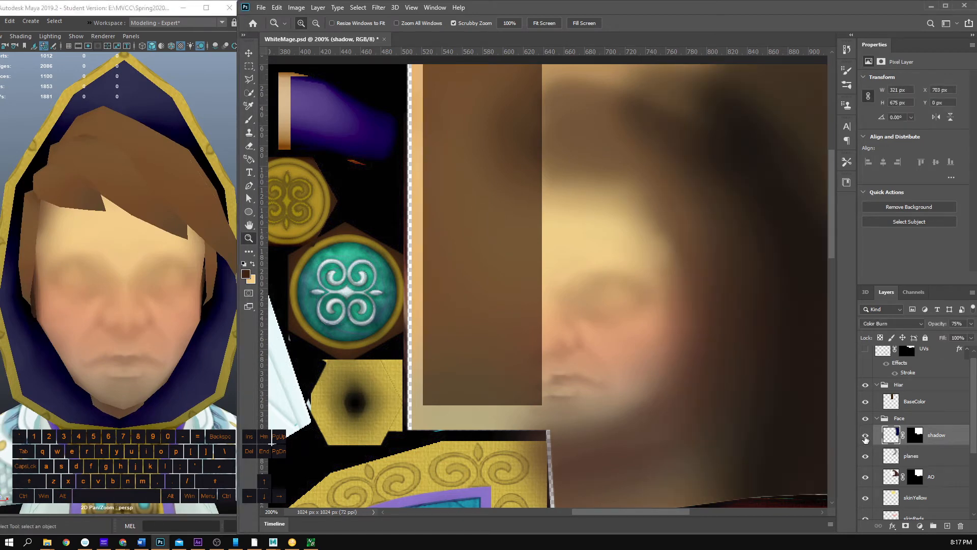
pyautogui.click(865, 436)
pyautogui.click(866, 436)
# Step: Compare the face texture with the planes and AO layers hidden and shown in turn
pyautogui.click(867, 458)
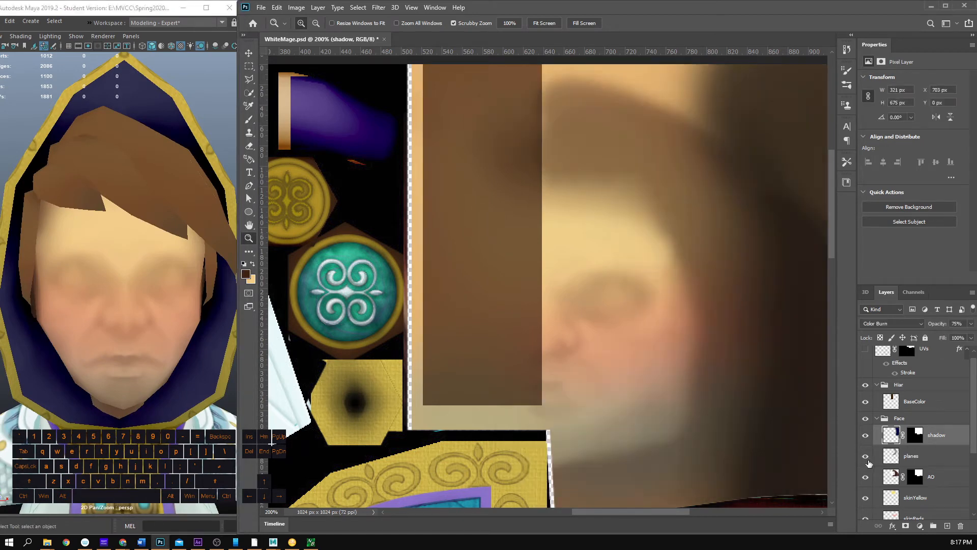
pyautogui.click(867, 458)
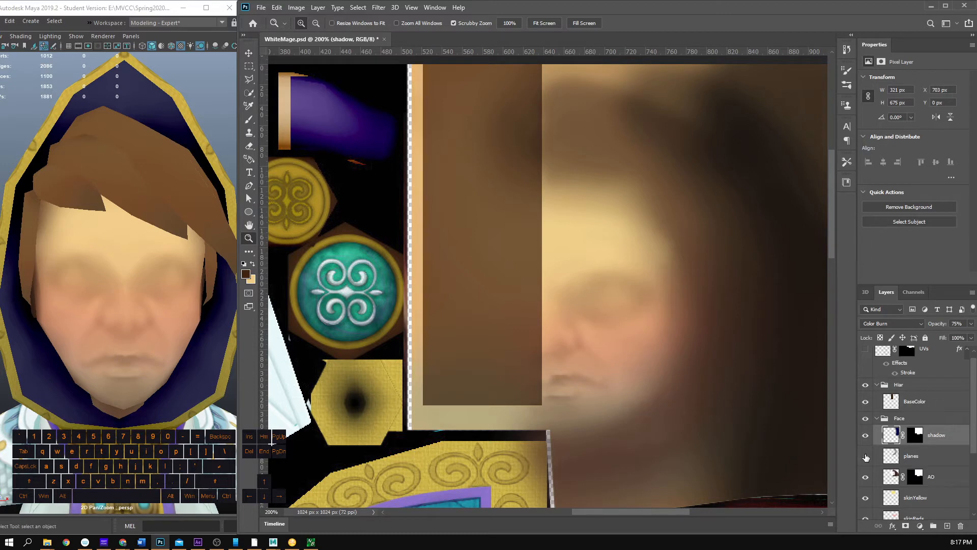
pyautogui.click(865, 457)
pyautogui.click(866, 457)
pyautogui.click(865, 480)
pyautogui.click(866, 480)
pyautogui.click(866, 475)
pyautogui.click(865, 474)
pyautogui.click(866, 475)
pyautogui.click(866, 457)
pyautogui.click(866, 458)
pyautogui.click(866, 476)
# Step: Try to merge the planes layer down into the AO layer with its layer mask applied
pyautogui.rightClick(917, 456)
pyautogui.click(865, 327)
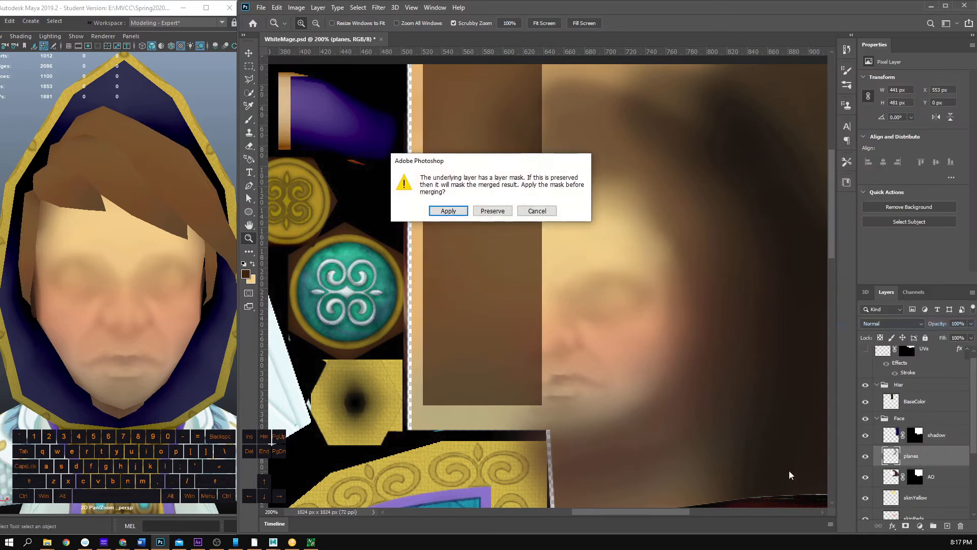
pyautogui.click(448, 210)
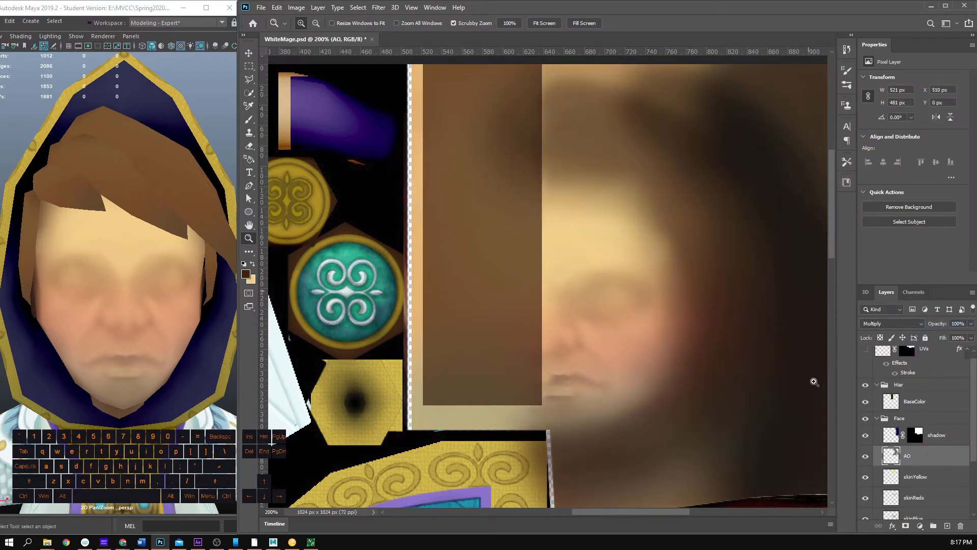
pyautogui.hotkey('ctrl', 'z')
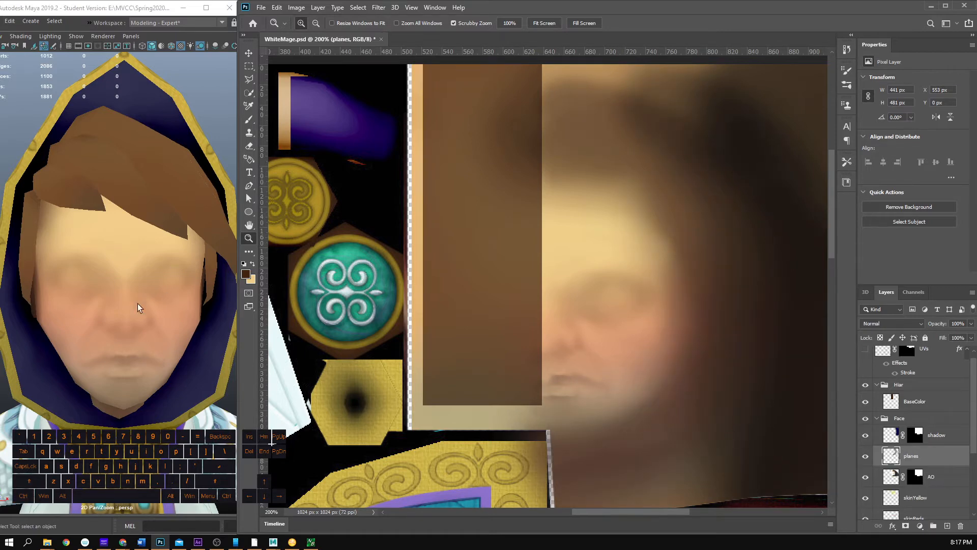
# Step: Collapse the Hiar group, add a new layer above it and place that layer in a group named Eyes
pyautogui.click(927, 404)
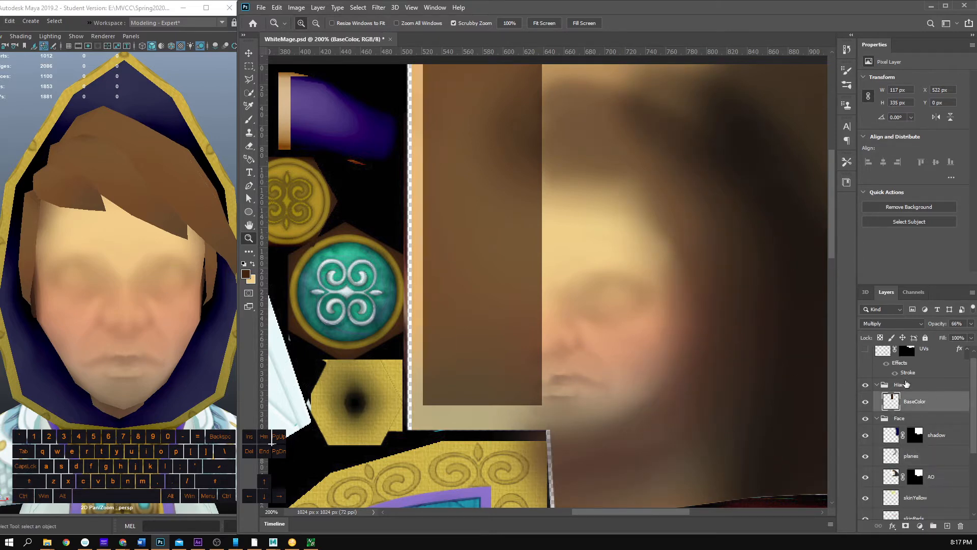
pyautogui.click(877, 385)
pyautogui.click(947, 526)
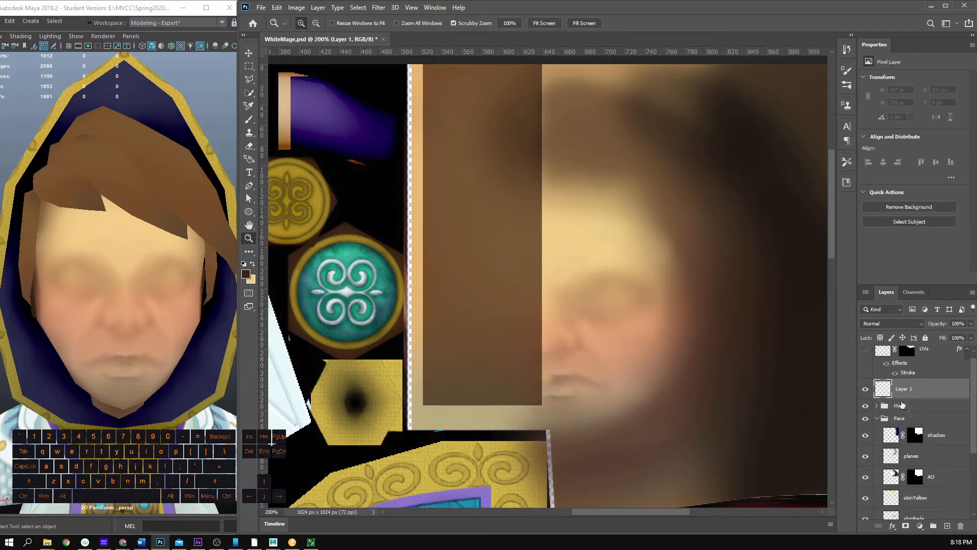
pyautogui.hotkey('ctrl', 'g')
pyautogui.doubleClick(911, 387)
pyautogui.write('Eyes')
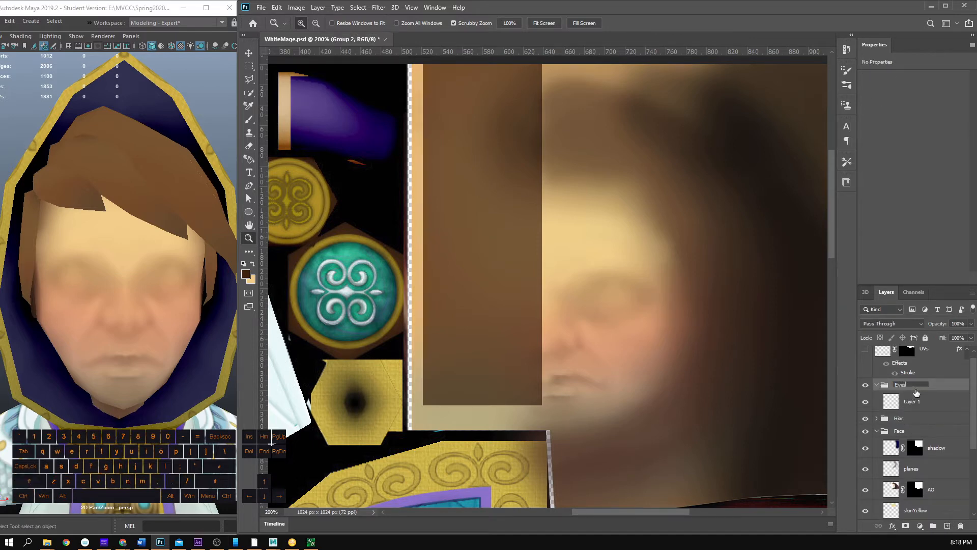
pyautogui.press('Return')
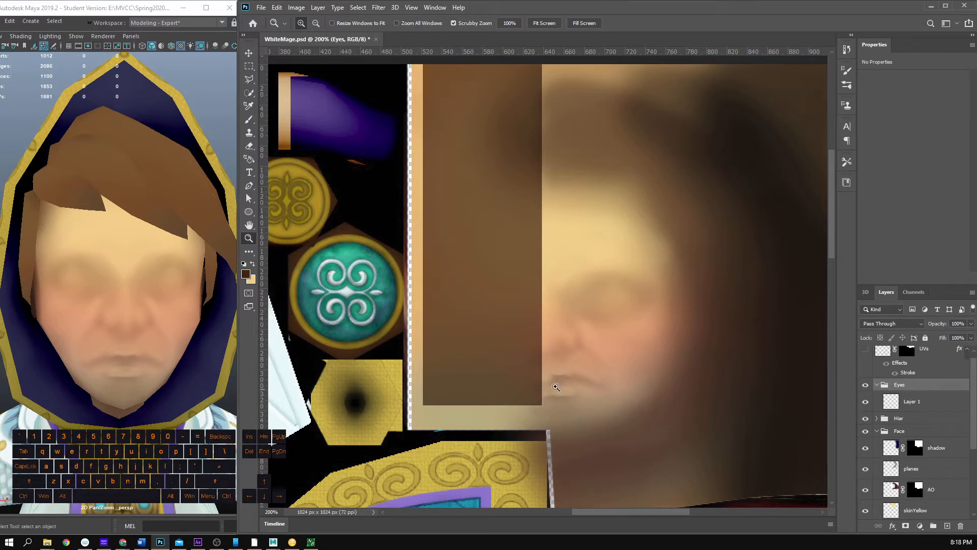
# Step: Draw a circle about 58 px wide over the eye socket as an ellipse shape inside the Eyes group
pyautogui.moveTo(607, 316); pyautogui.dragTo(609, 314)
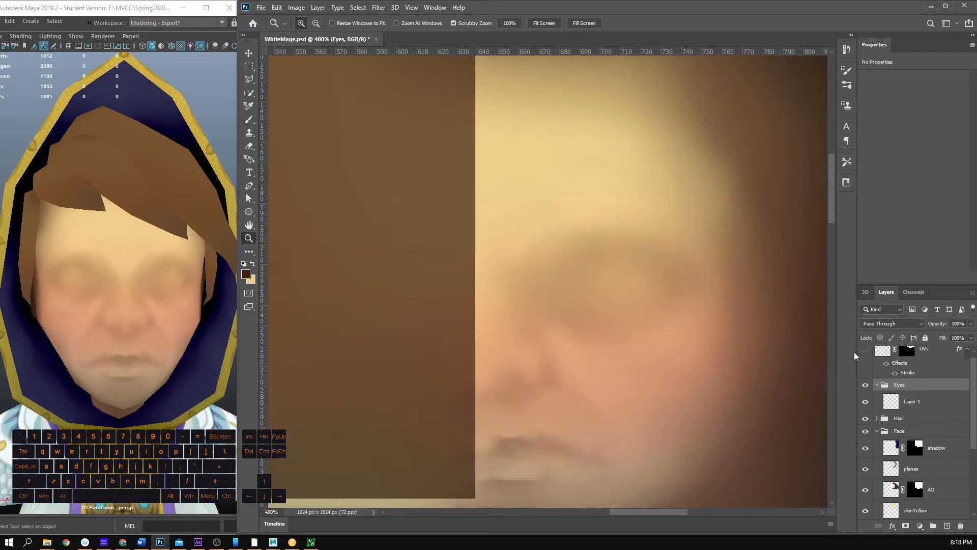
pyautogui.click(918, 407)
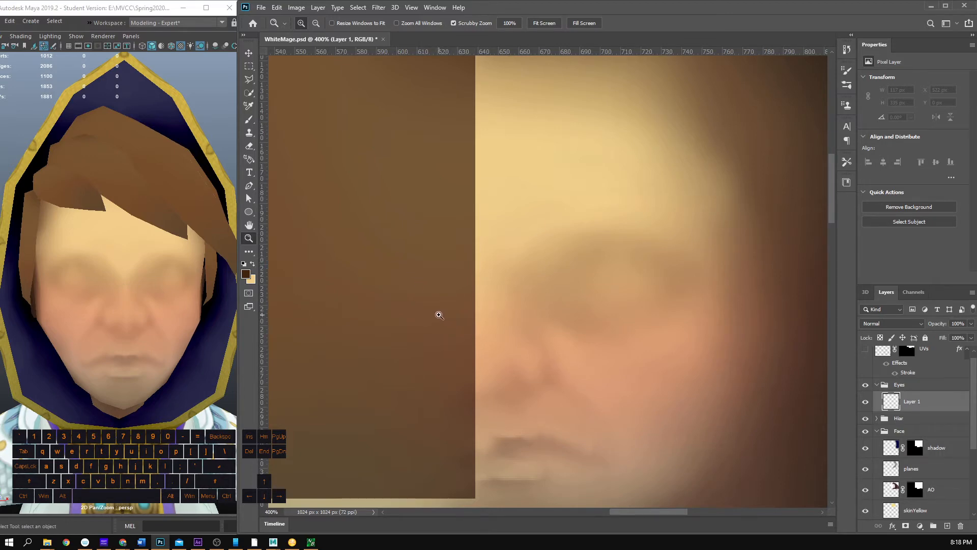
pyautogui.click(249, 212)
pyautogui.moveTo(555, 258); pyautogui.dragTo(706, 376)
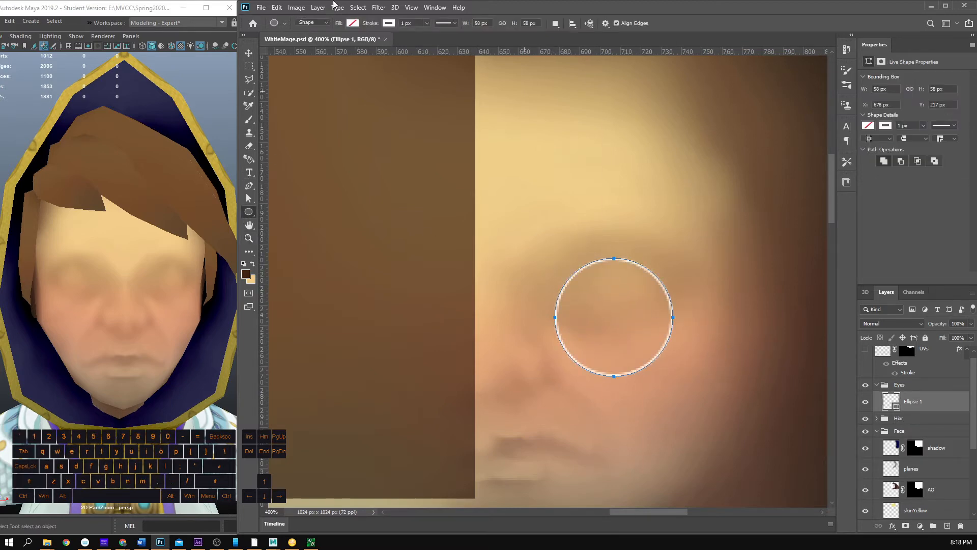
# Step: Set the eye circle's fill colour to white
pyautogui.click(355, 23)
pyautogui.click(335, 77)
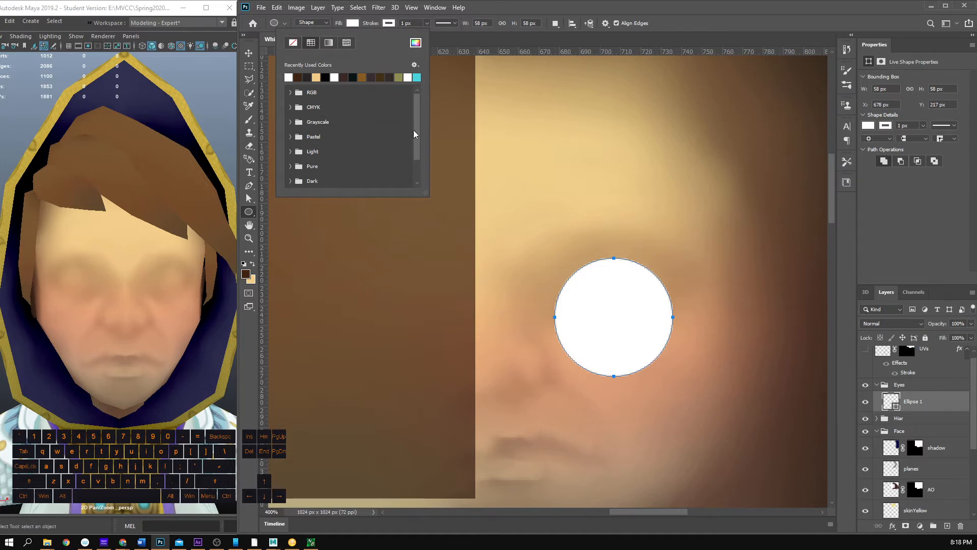
pyautogui.click(437, 80)
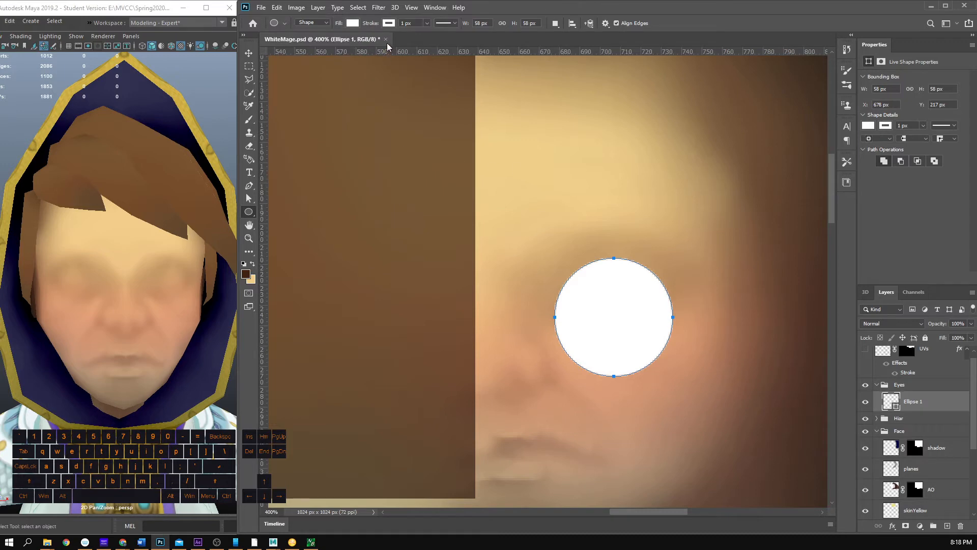
# Step: Remove the outline stroke from the white eye circle and move the circle straight up about 10 px
pyautogui.click(389, 23)
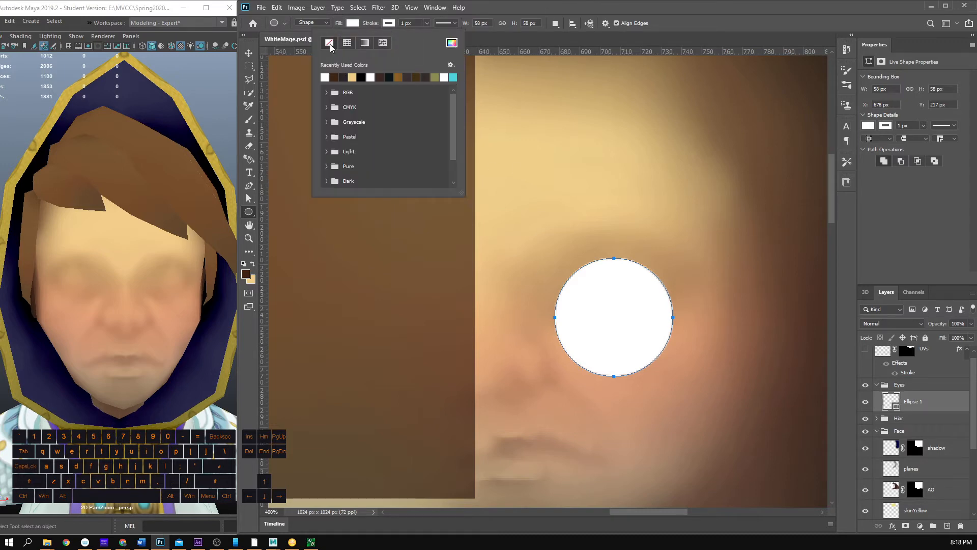
pyautogui.click(529, 6)
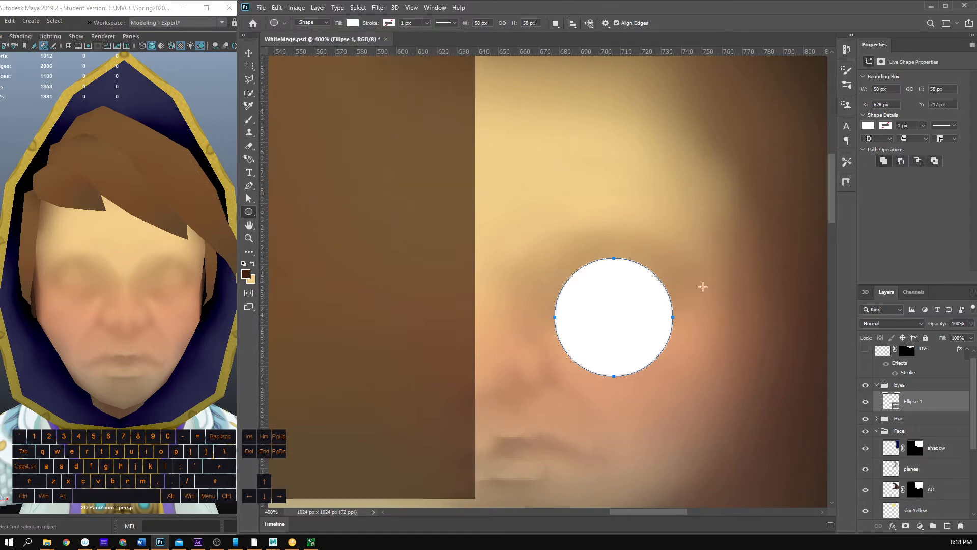
pyautogui.click(248, 55)
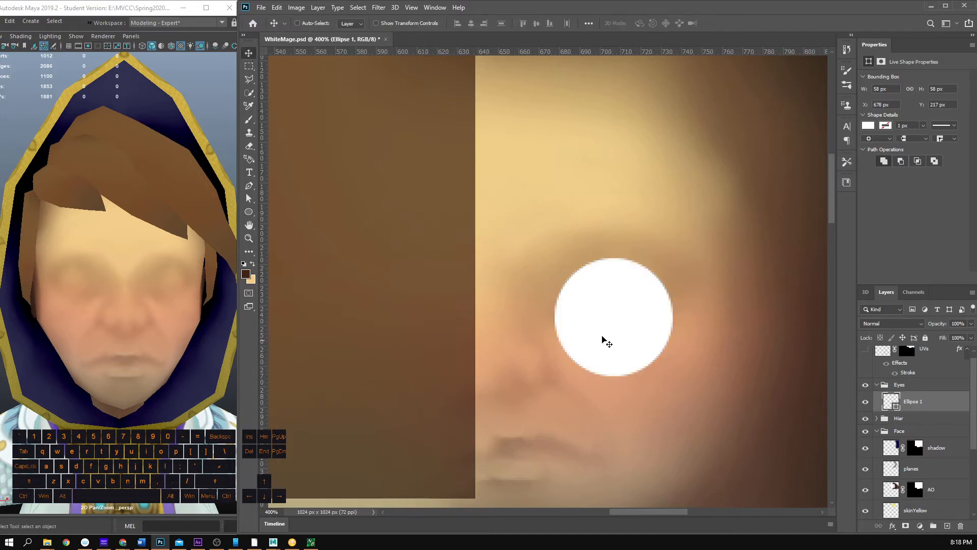
pyautogui.moveTo(604, 338); pyautogui.dragTo(606, 312)
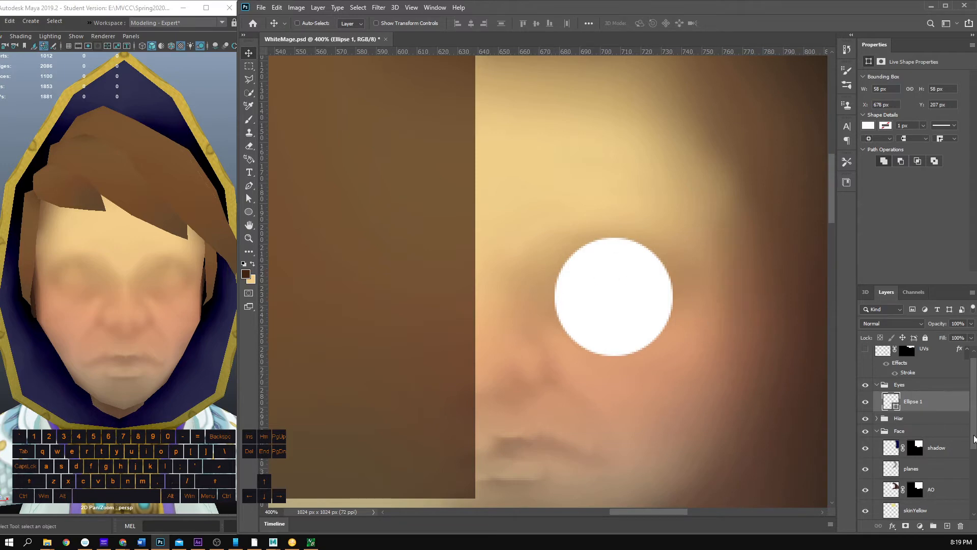
# Step: Duplicate the white eye circle's layer and scale the copy about its centre to 62.5% as the iris
pyautogui.rightClick(932, 402)
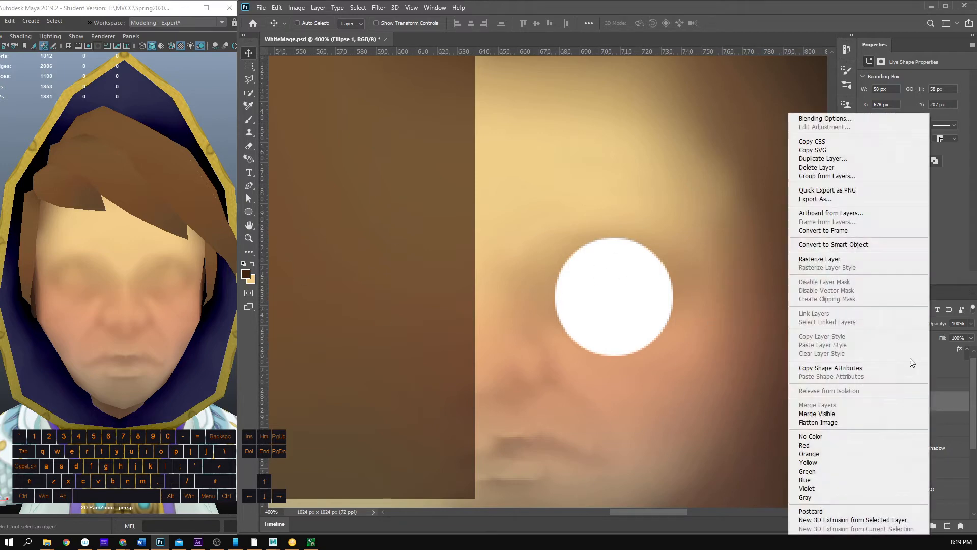
pyautogui.click(820, 158)
pyautogui.click(468, 253)
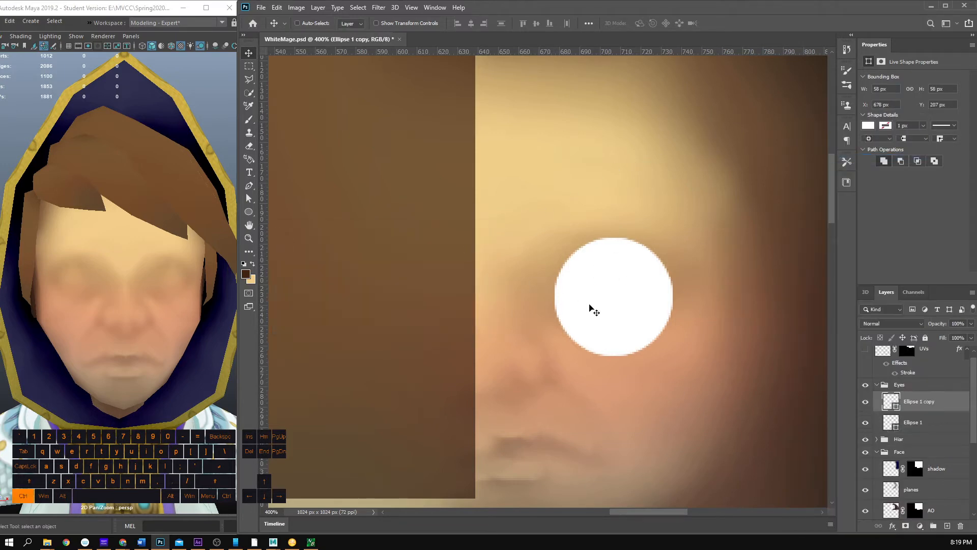
pyautogui.hotkey('ctrl', 't')
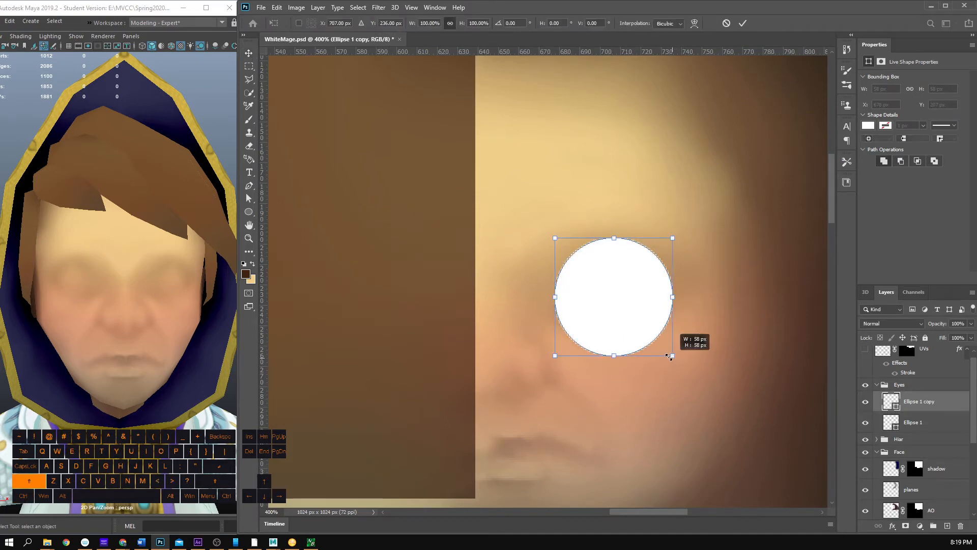
pyautogui.moveTo(669, 357); pyautogui.dragTo(650, 345)
pyautogui.hotkey('ctrl', 'z')
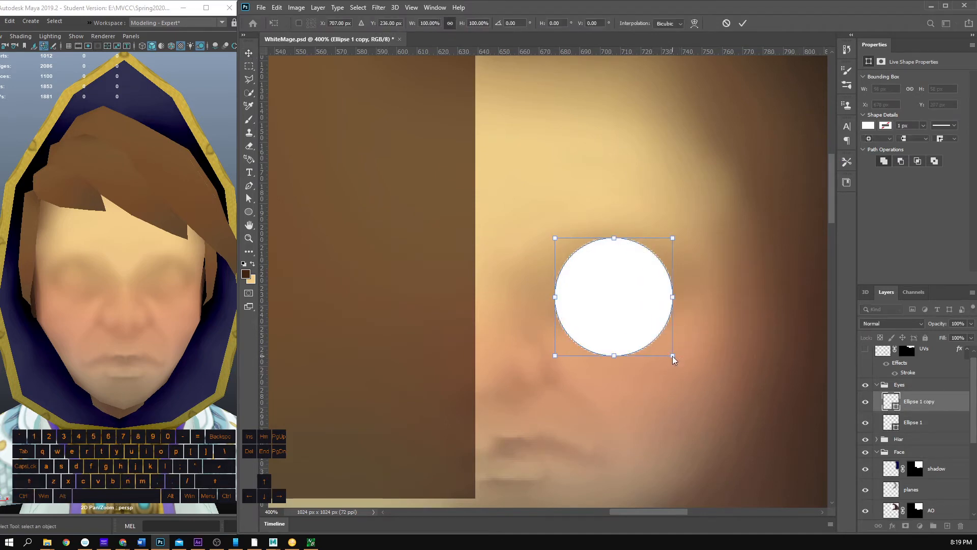
pyautogui.moveTo(673, 356); pyautogui.dragTo(649, 338)
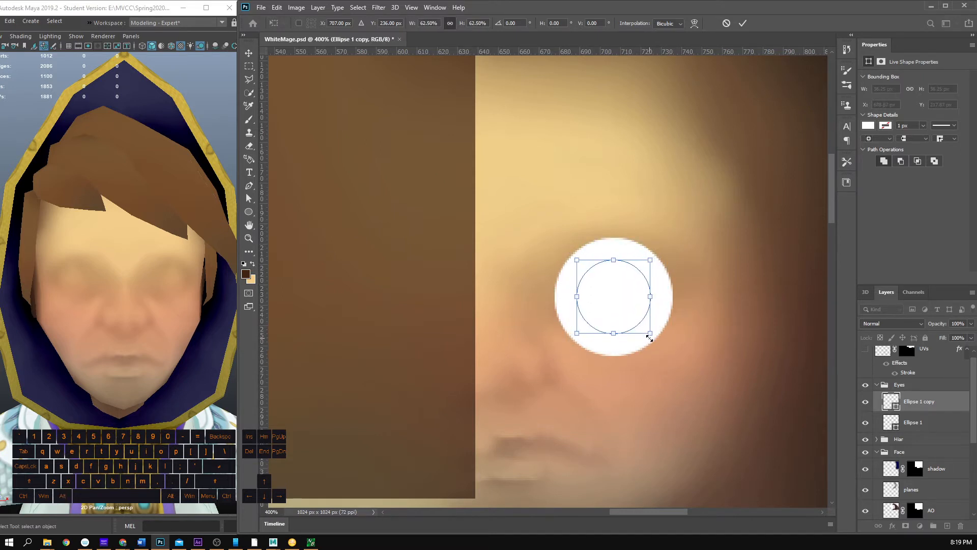
pyautogui.press('Return')
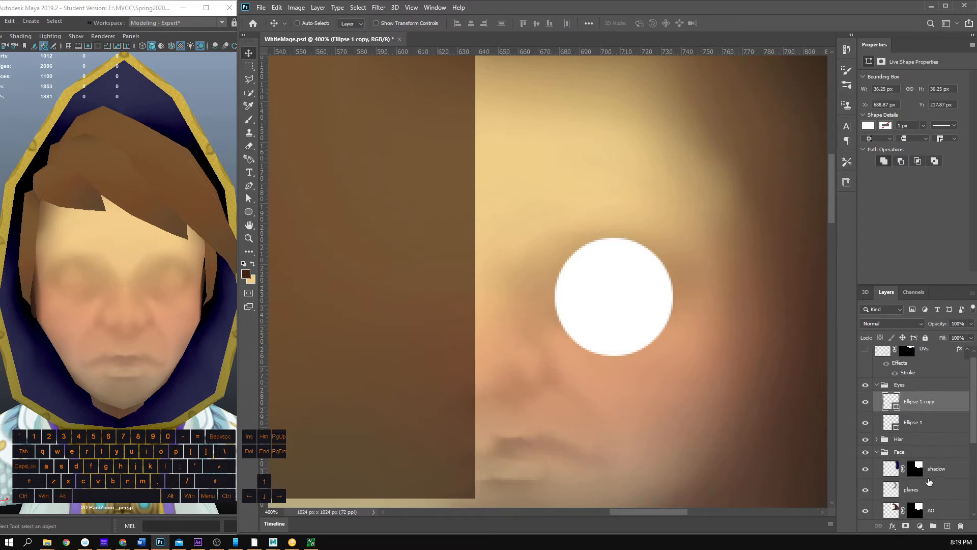
# Step: Add a Color Overlay layer style in dark purple (#20125a) to the smaller iris circle
pyautogui.click(892, 526)
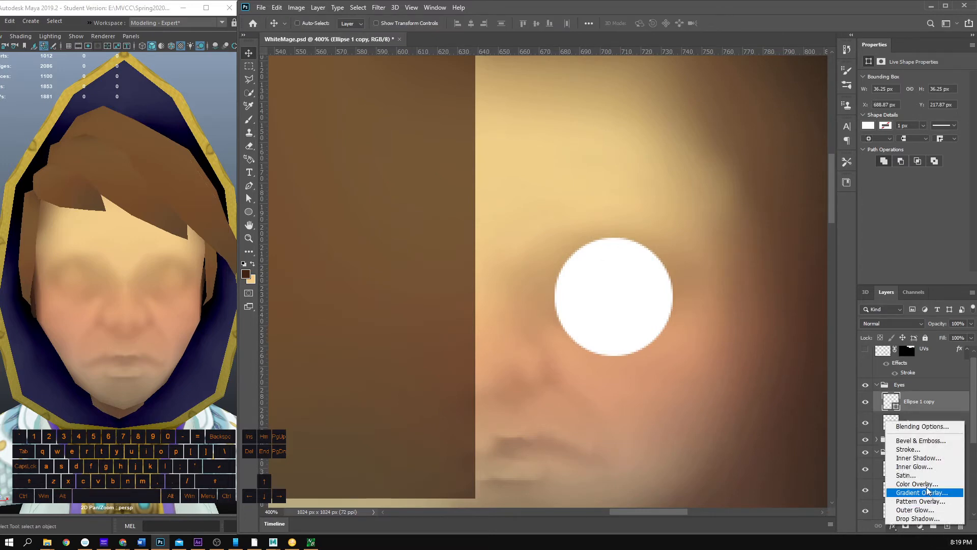
pyautogui.click(920, 483)
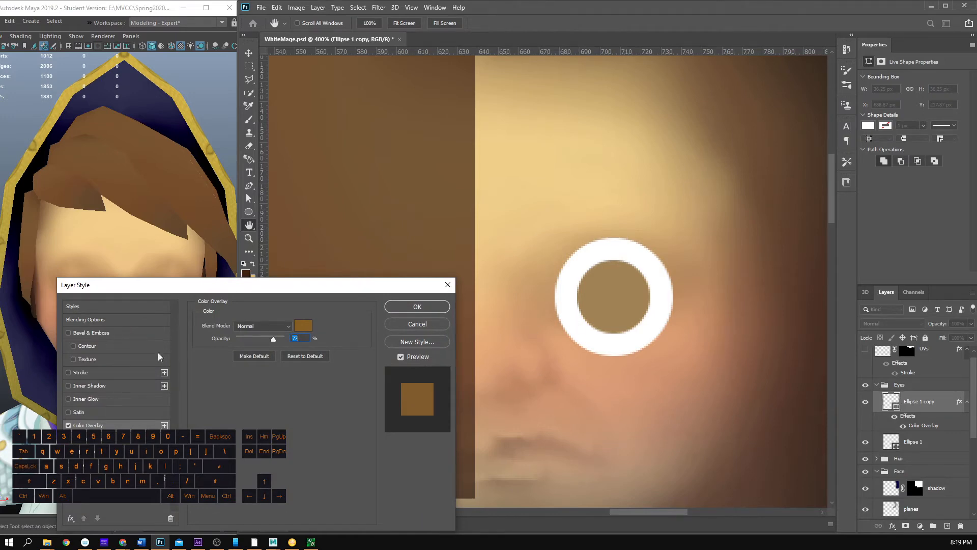
pyautogui.click(303, 327)
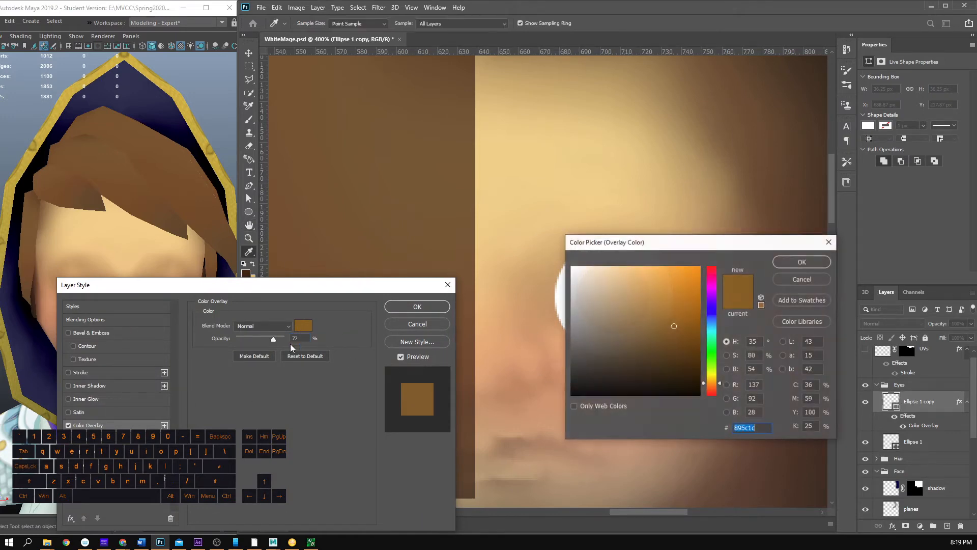
pyautogui.click(726, 355)
pyautogui.click(676, 309)
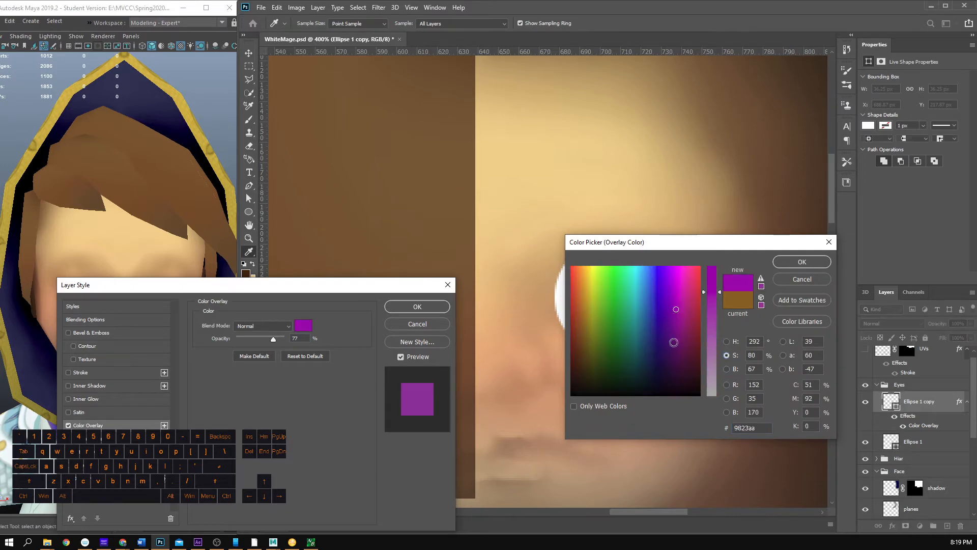
pyautogui.click(667, 329)
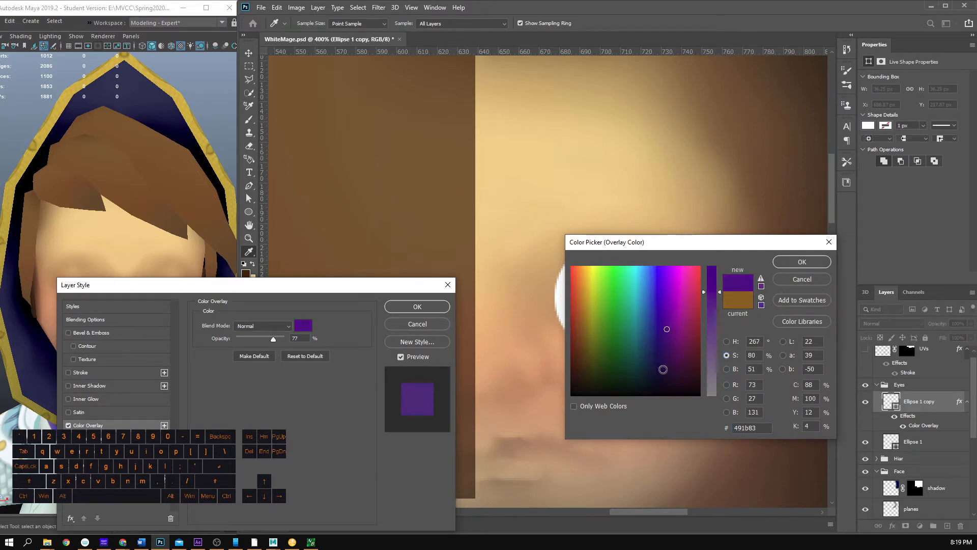
pyautogui.moveTo(665, 346); pyautogui.dragTo(661, 349)
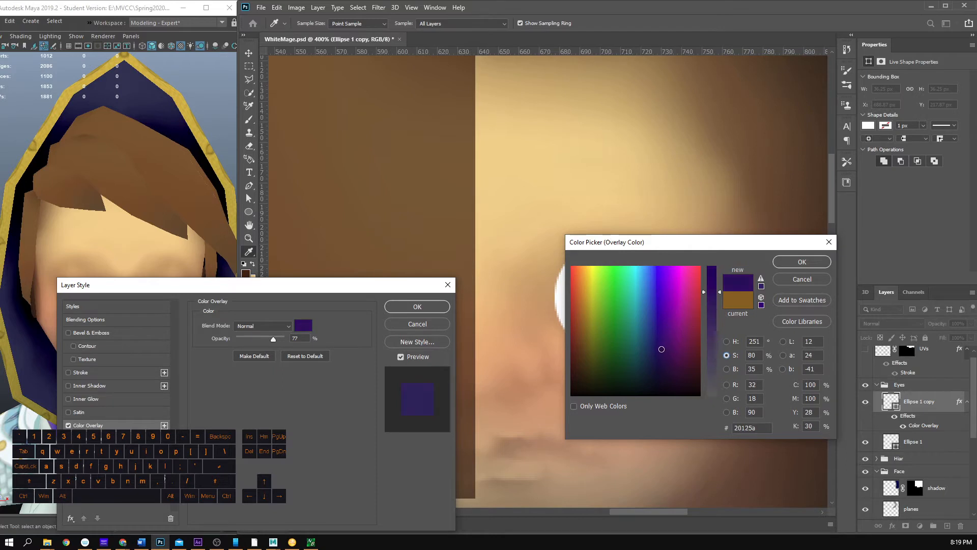
pyautogui.click(802, 260)
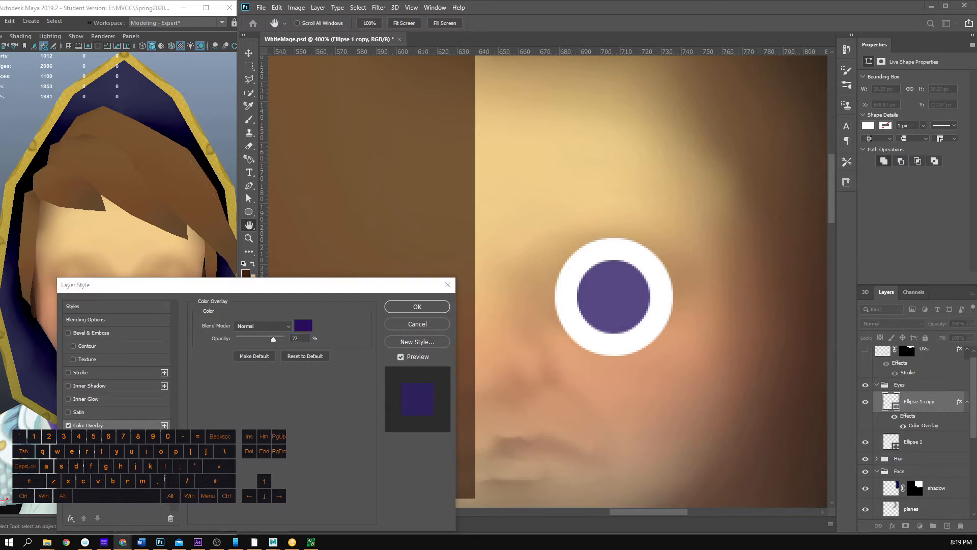
pyautogui.click(418, 302)
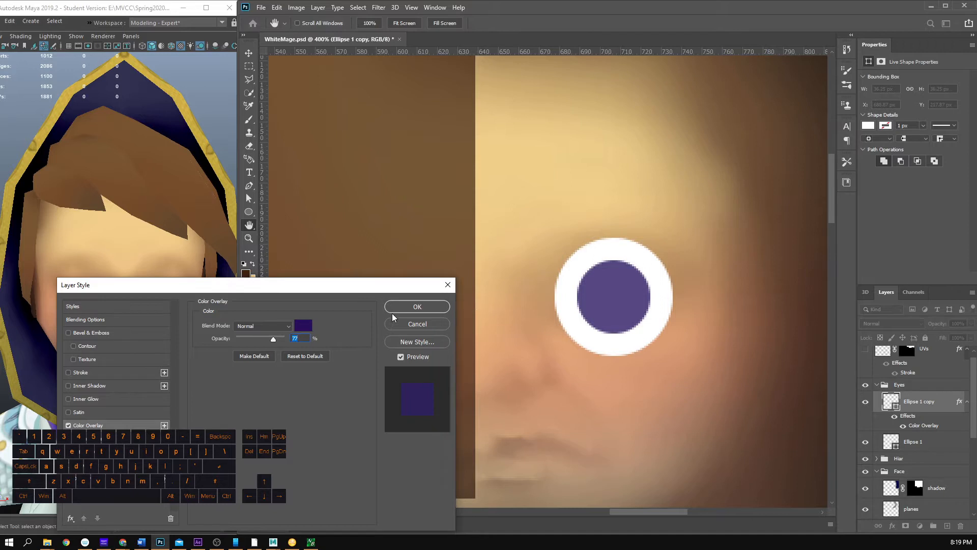
pyautogui.click(418, 306)
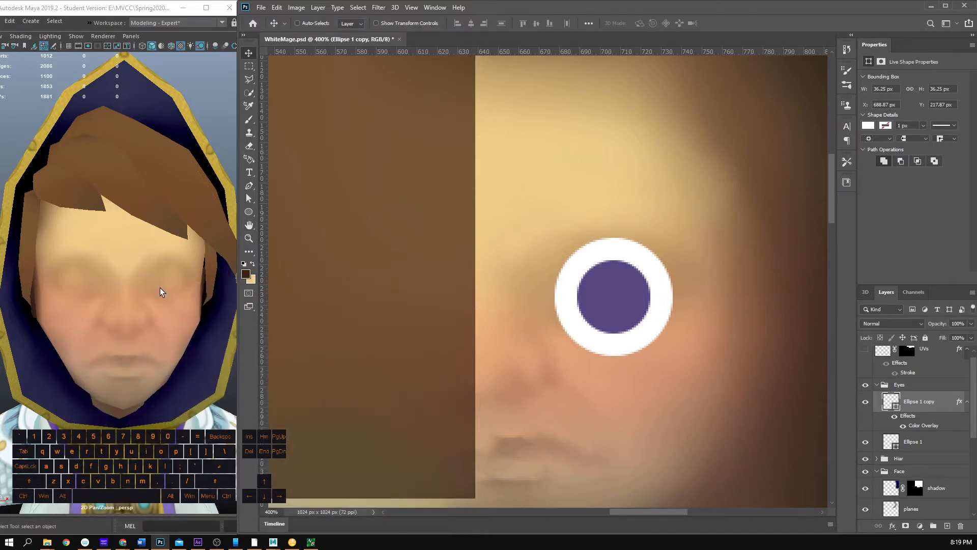
# Step: Save the texture and inspect the eyes on the character's head from several angles in Maya
pyautogui.hotkey('ctrl', 's')
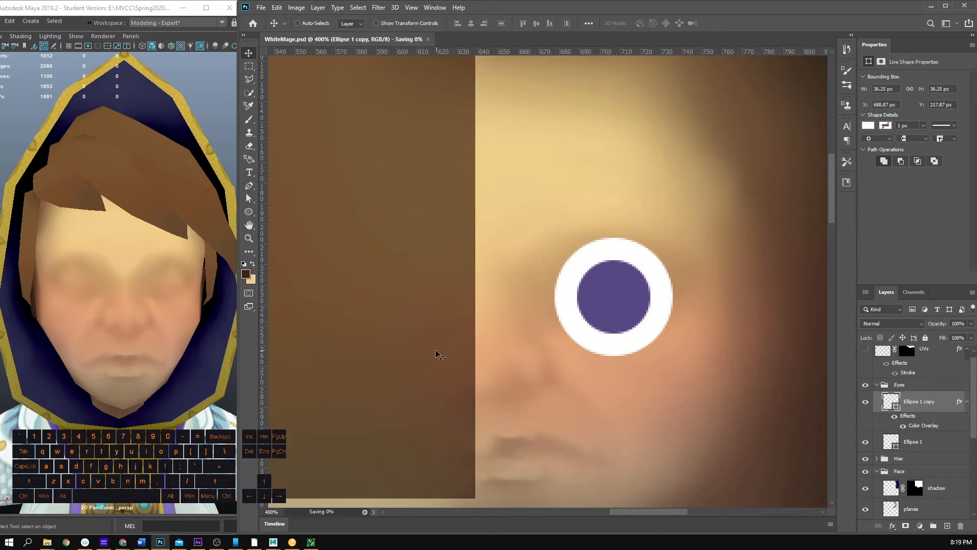
pyautogui.moveTo(180, 325)
pyautogui.keyDown('alt'); pyautogui.mouseDown()
pyautogui.moveTo(125, 323)
pyautogui.moveTo(142, 343)
pyautogui.moveTo(227, 347)
pyautogui.moveTo(136, 337)
pyautogui.moveTo(136, 310)
pyautogui.moveTo(98, 311)
pyautogui.moveTo(174, 320)
pyautogui.moveTo(75, 317)
pyautogui.moveTo(128, 323)
pyautogui.moveTo(93, 330)
pyautogui.moveTo(118, 337)
pyautogui.mouseUp(); pyautogui.keyUp('alt')
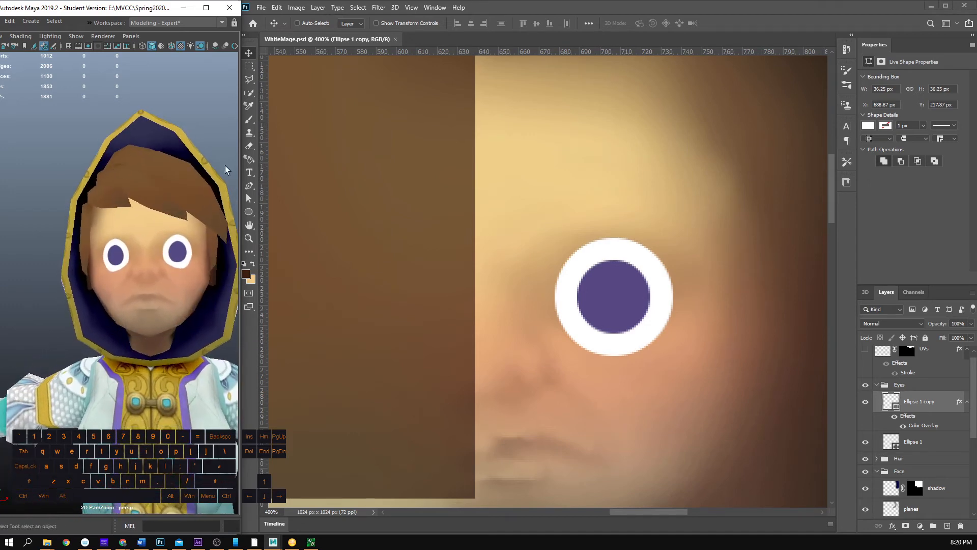
pyautogui.keyDown('alt'); pyautogui.moveTo(159, 261); pyautogui.dragTo(162, 296); pyautogui.keyUp('alt')
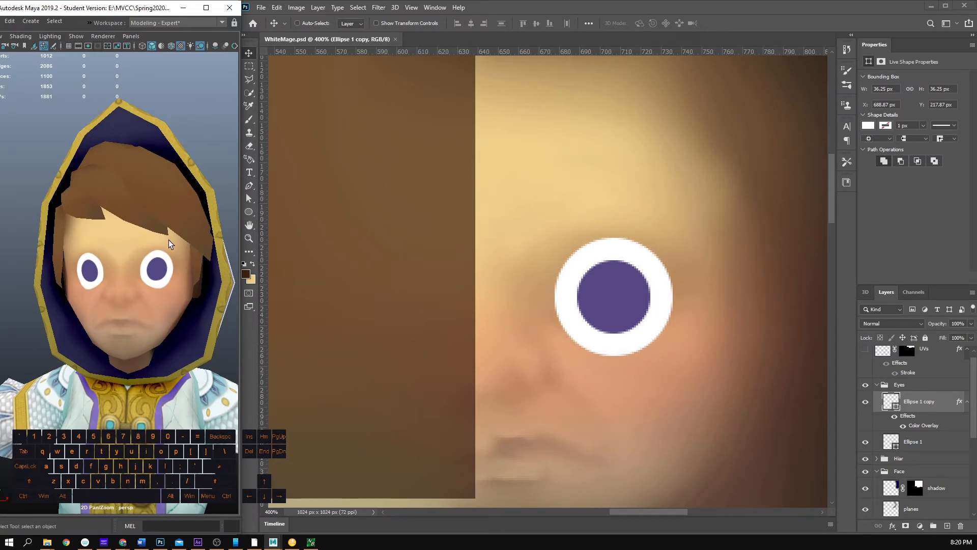
pyautogui.keyDown('alt'); pyautogui.moveTo(130, 280); pyautogui.dragTo(178, 320); pyautogui.keyUp('alt')
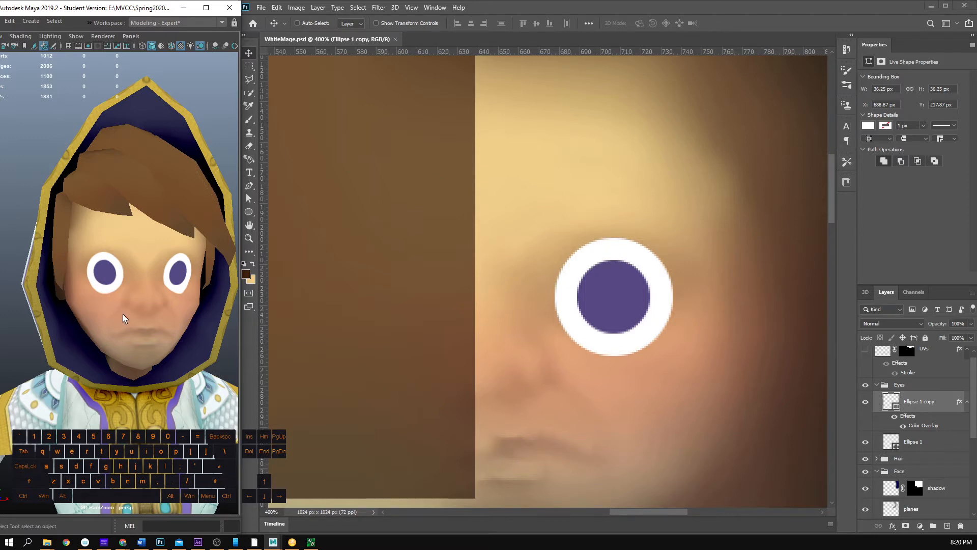
pyautogui.moveTo(133, 312); pyautogui.dragTo(101, 292)
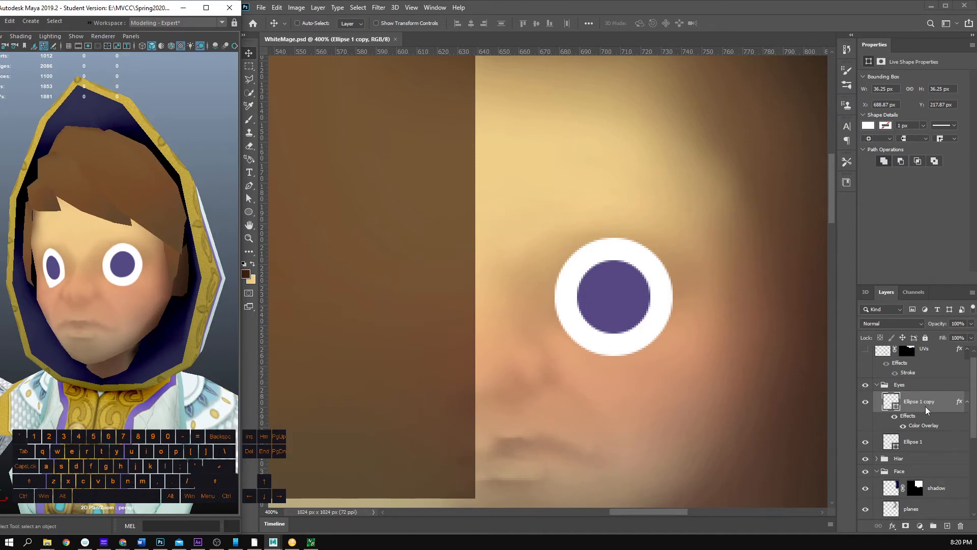
# Step: Add a 1 px Stroke layer style centred on the iris circle's edge, leaving Bevel & Emboss turned off
pyautogui.click(893, 526)
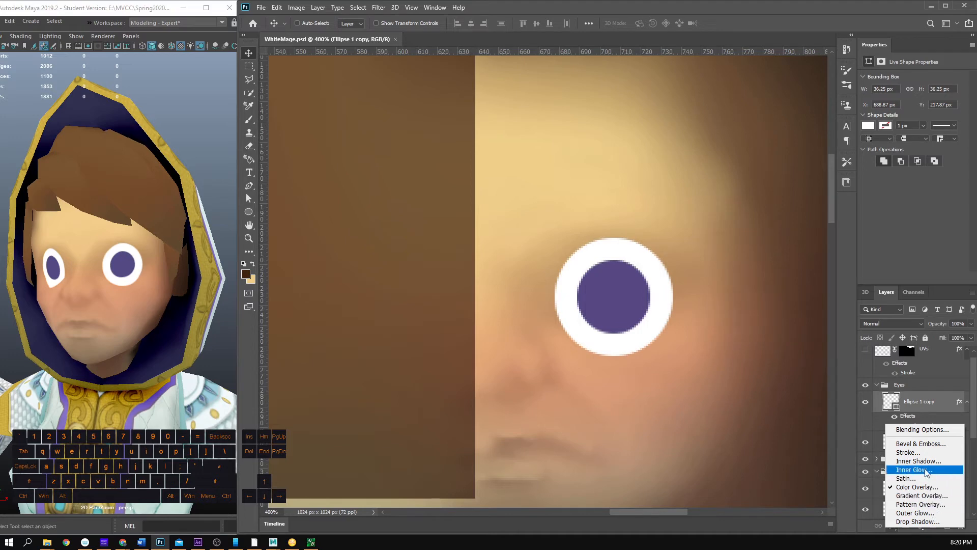
pyautogui.click(921, 446)
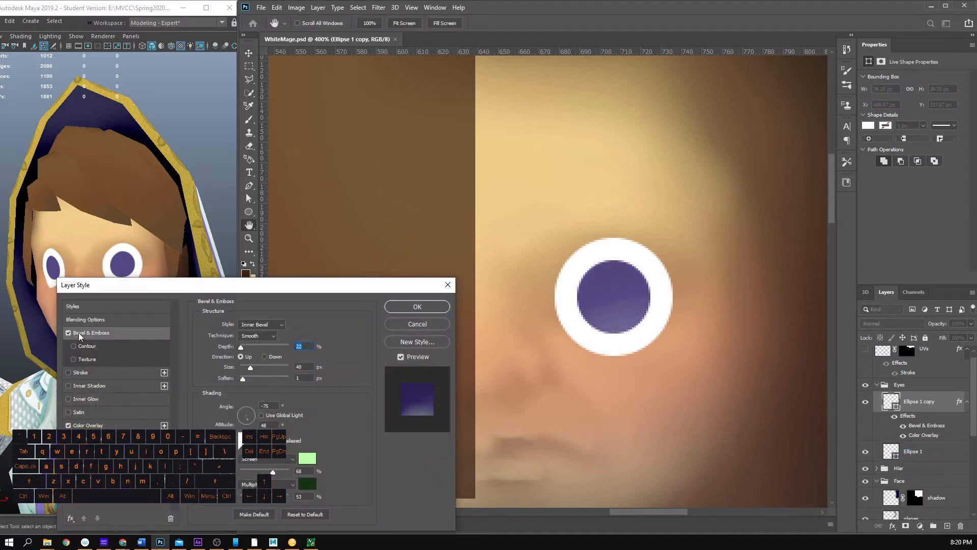
pyautogui.click(69, 333)
pyautogui.click(77, 373)
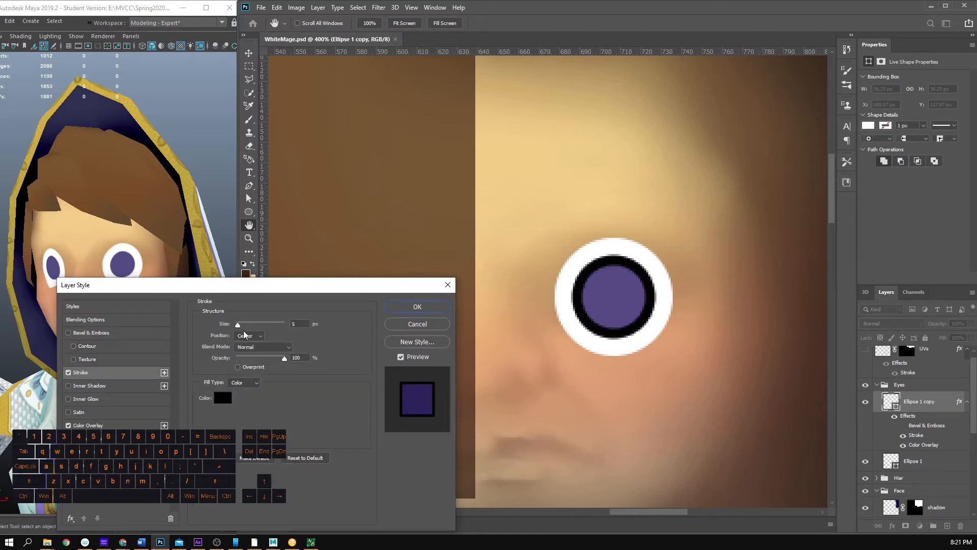
pyautogui.moveTo(237, 324); pyautogui.dragTo(236, 325)
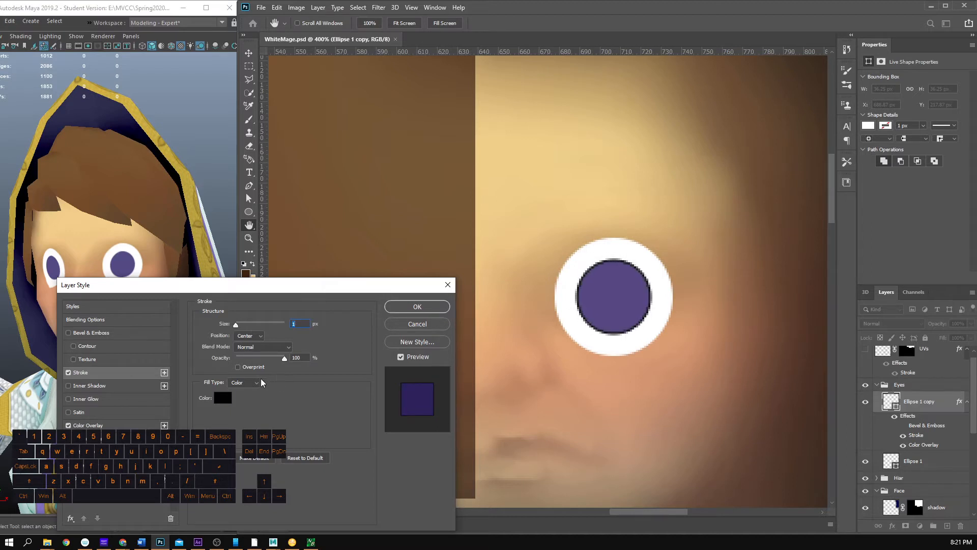
pyautogui.click(222, 398)
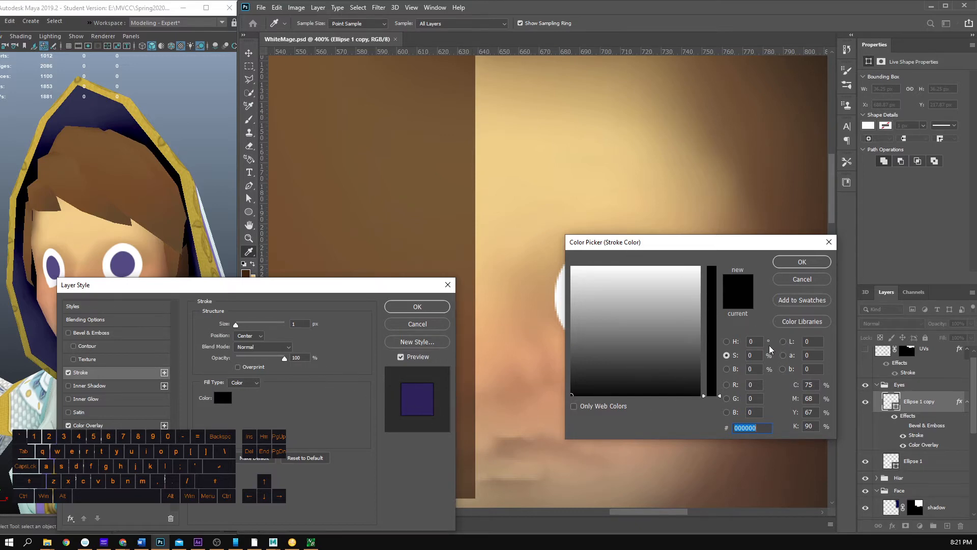
pyautogui.click(802, 279)
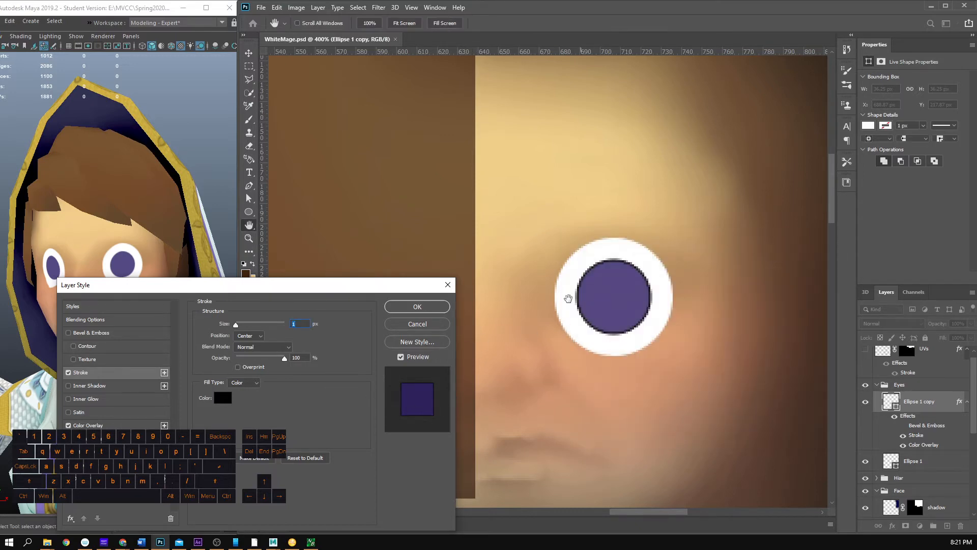
pyautogui.click(221, 401)
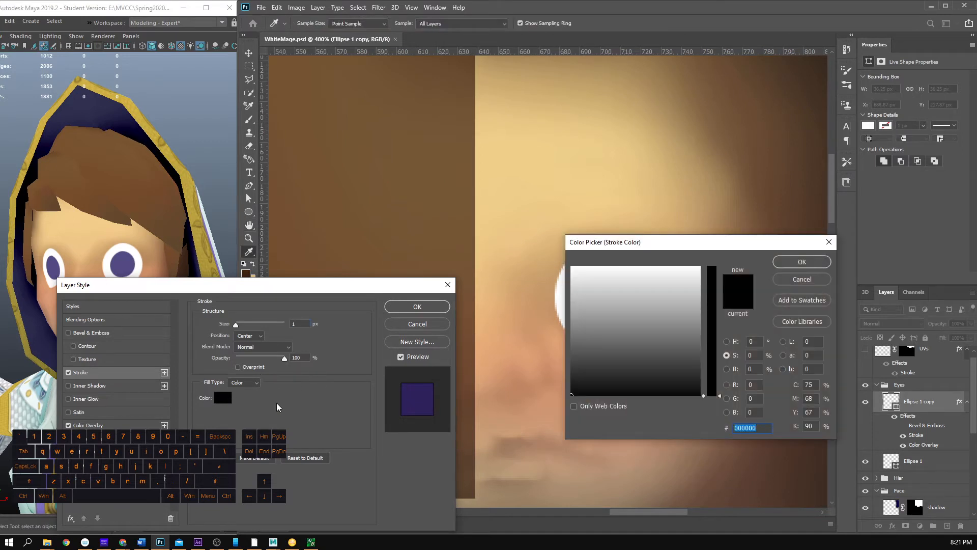
pyautogui.click(804, 278)
pyautogui.moveTo(289, 292); pyautogui.dragTo(343, 272)
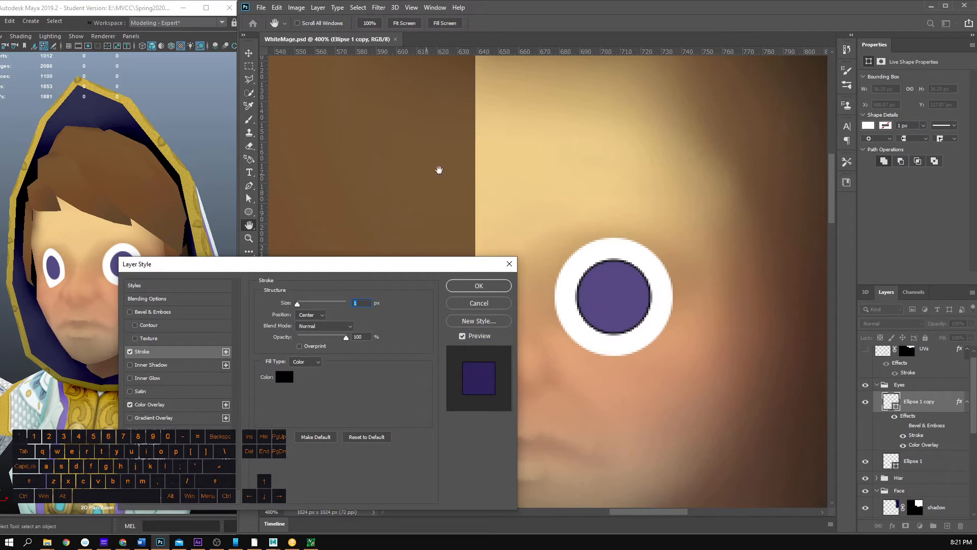
pyautogui.press('alt')
pyautogui.press('alt')
pyautogui.press('shift')
# Step: Set the iris circle's Stroke colour to a very dark blue-grey (about #17191f) and apply the layer style
pyautogui.click(290, 379)
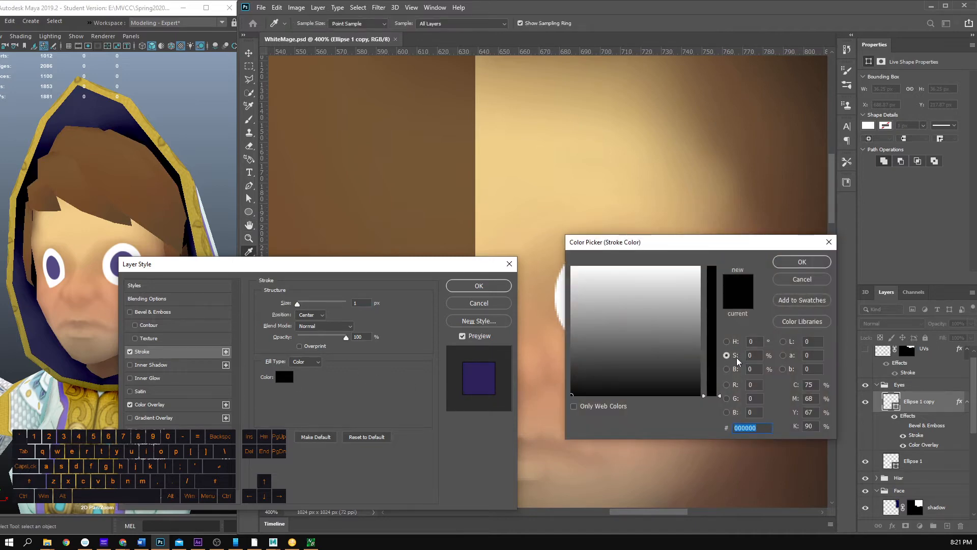
pyautogui.click(727, 342)
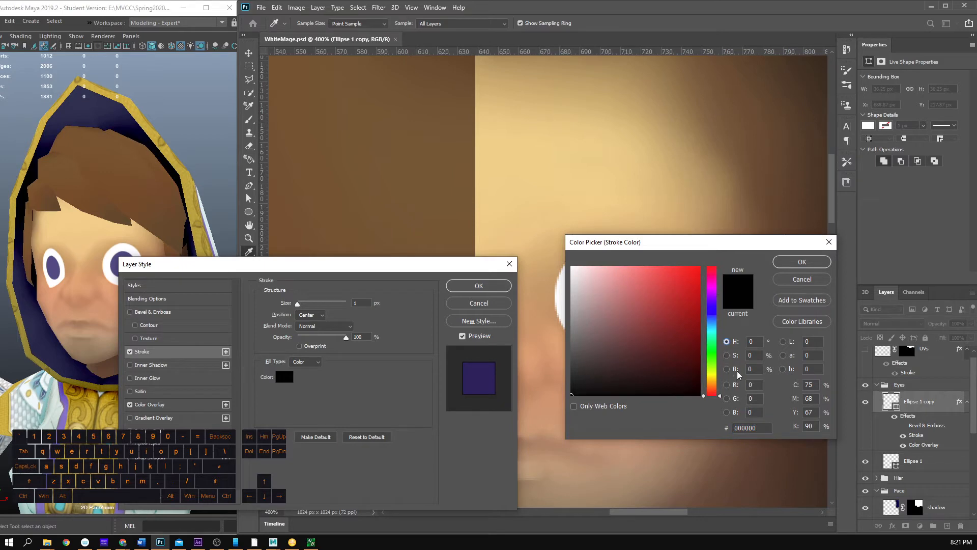
pyautogui.click(706, 315)
pyautogui.click(597, 384)
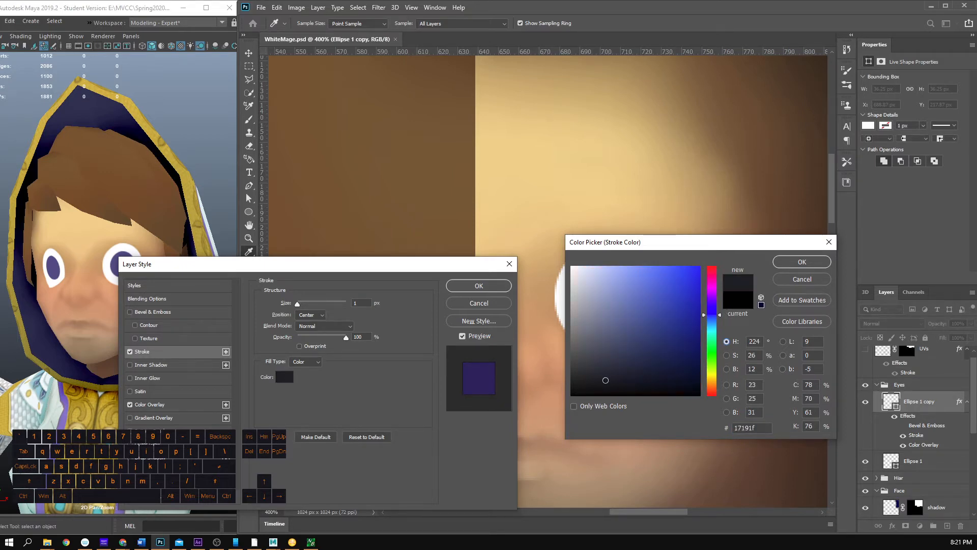
pyautogui.click(802, 262)
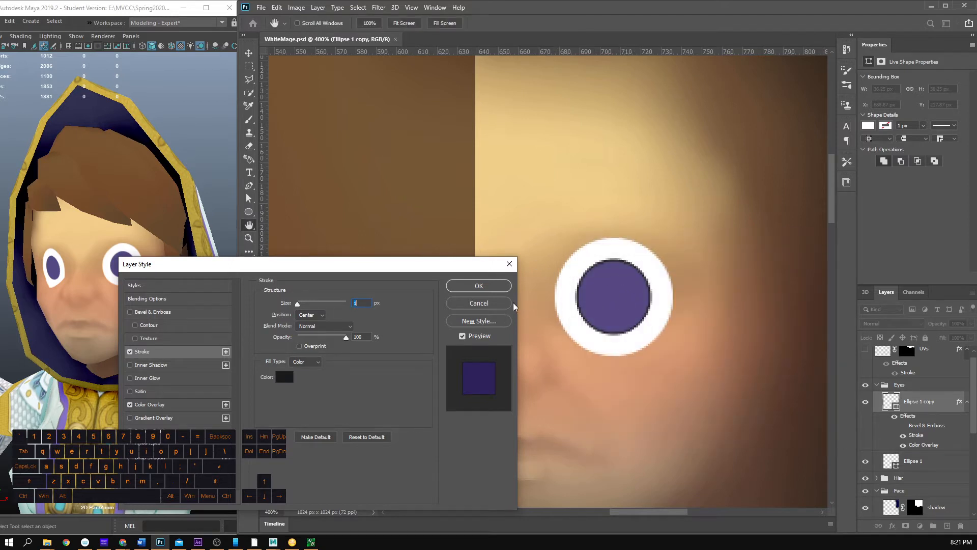
pyautogui.click(485, 289)
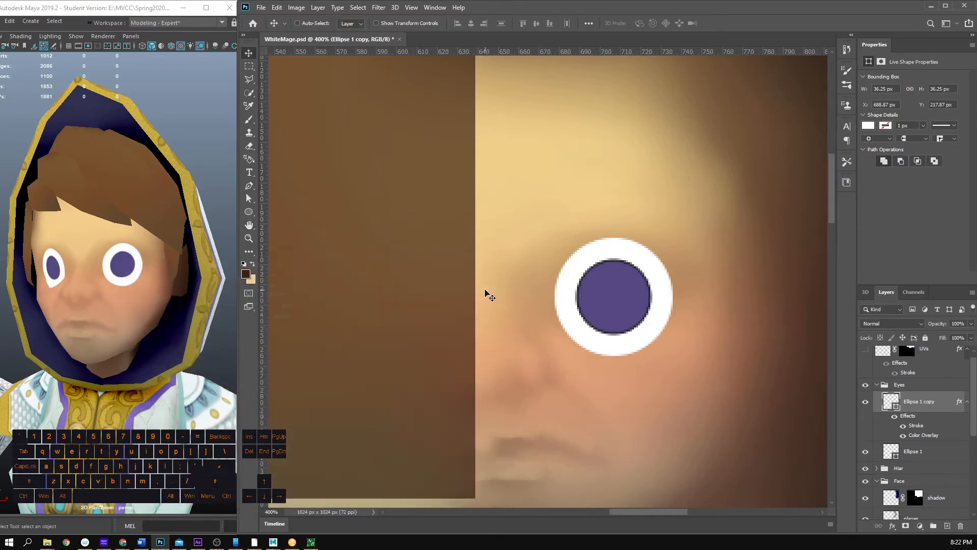
# Step: Duplicate the iris circle's layer and scale the copy about its centre to 37.24% as the pupil
pyautogui.rightClick(935, 402)
pyautogui.click(845, 160)
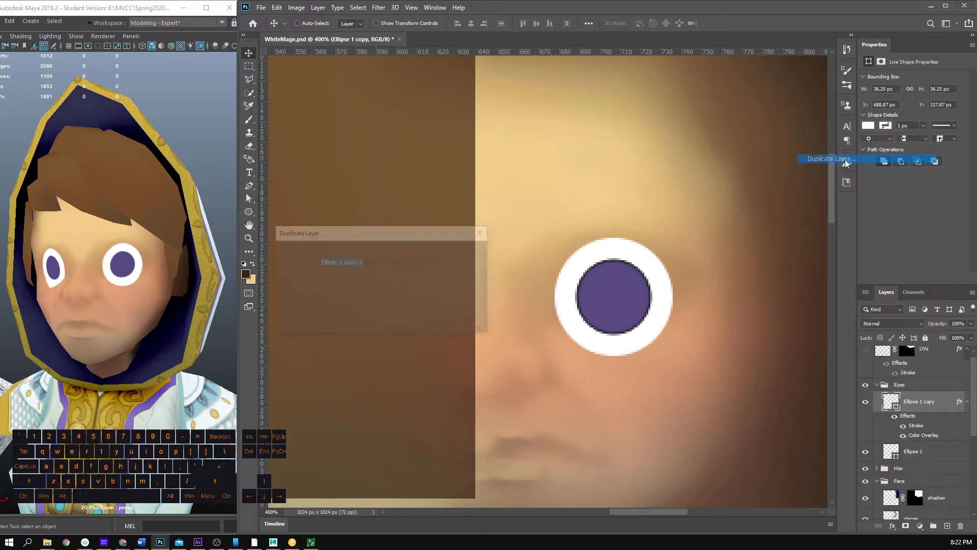
pyautogui.click(461, 252)
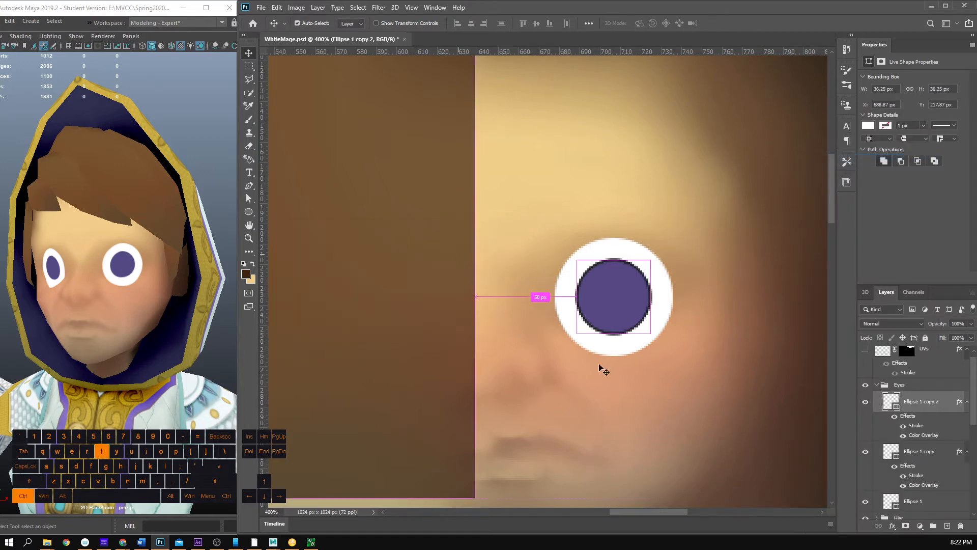
pyautogui.hotkey('ctrl', 't')
pyautogui.moveTo(651, 334); pyautogui.dragTo(628, 311)
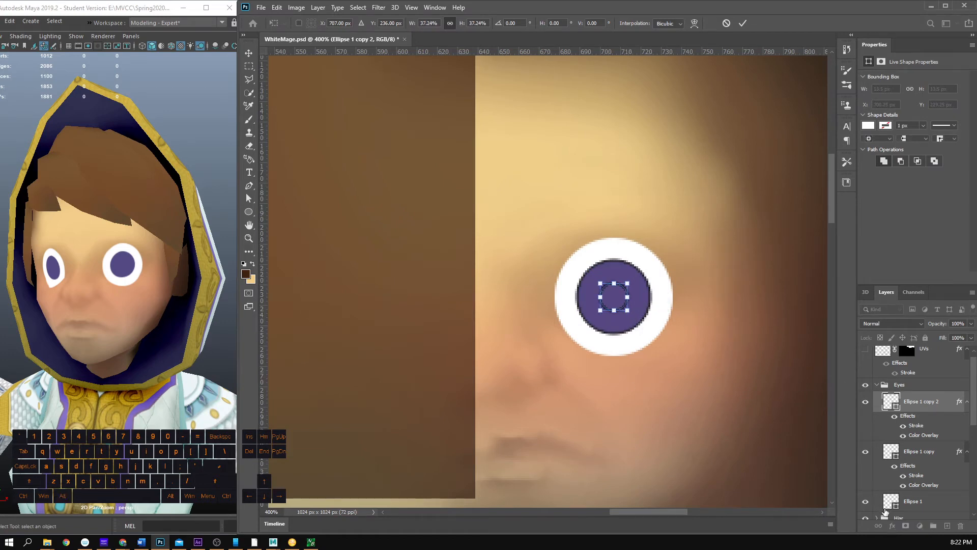
pyautogui.press('Return')
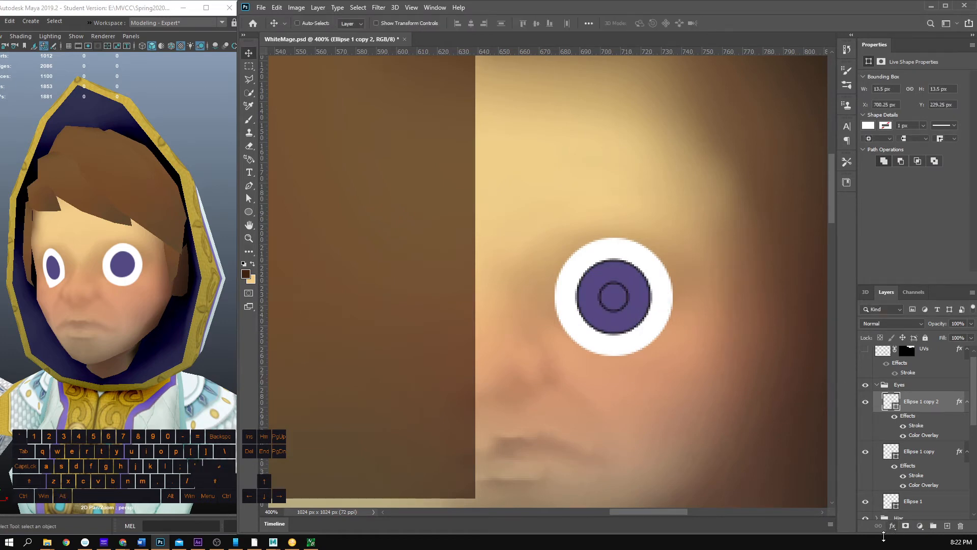
# Step: Turn off the Stroke effect in the pupil layer's style
pyautogui.click(893, 526)
pyautogui.click(921, 486)
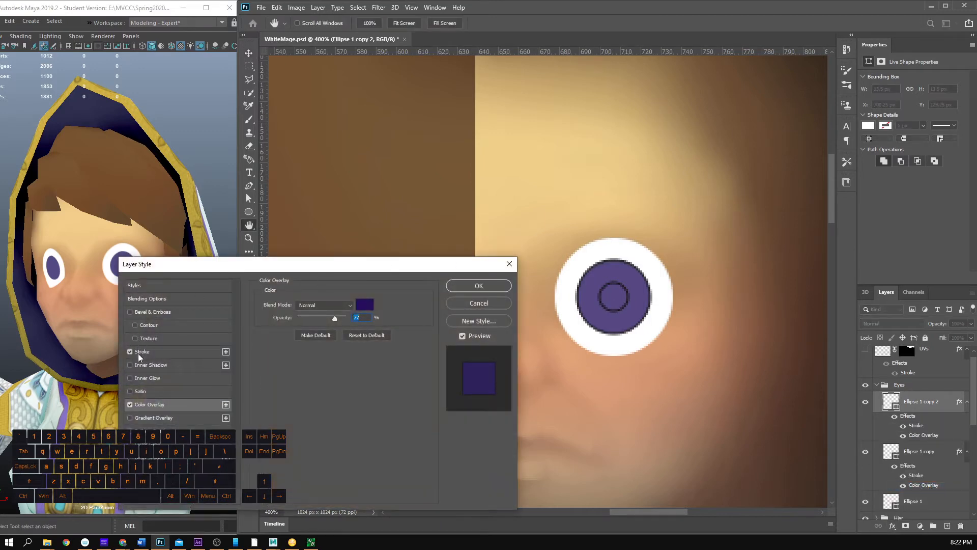
pyautogui.click(142, 352)
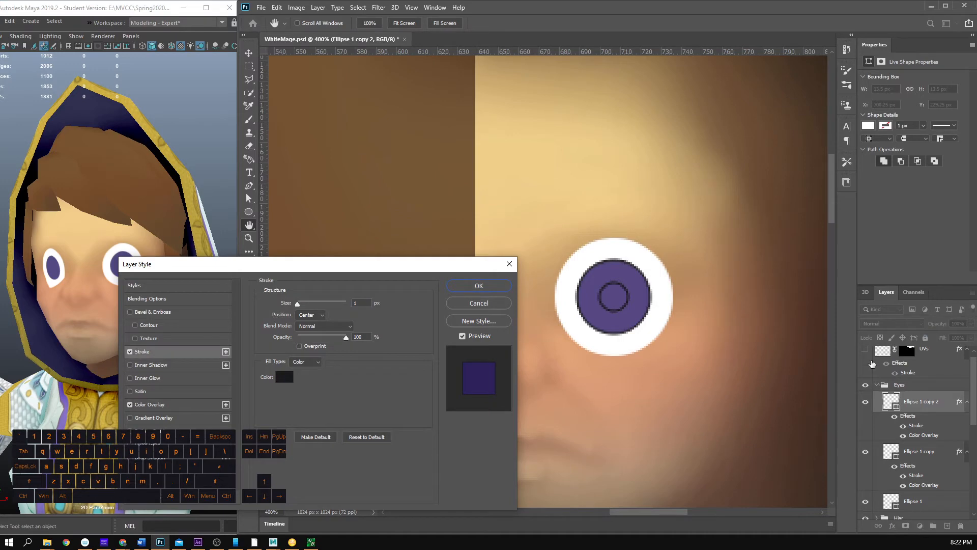
pyautogui.click(130, 351)
# Step: Darken the pupil's Color Overlay to a near-black purple and apply the layer style
pyautogui.click(157, 404)
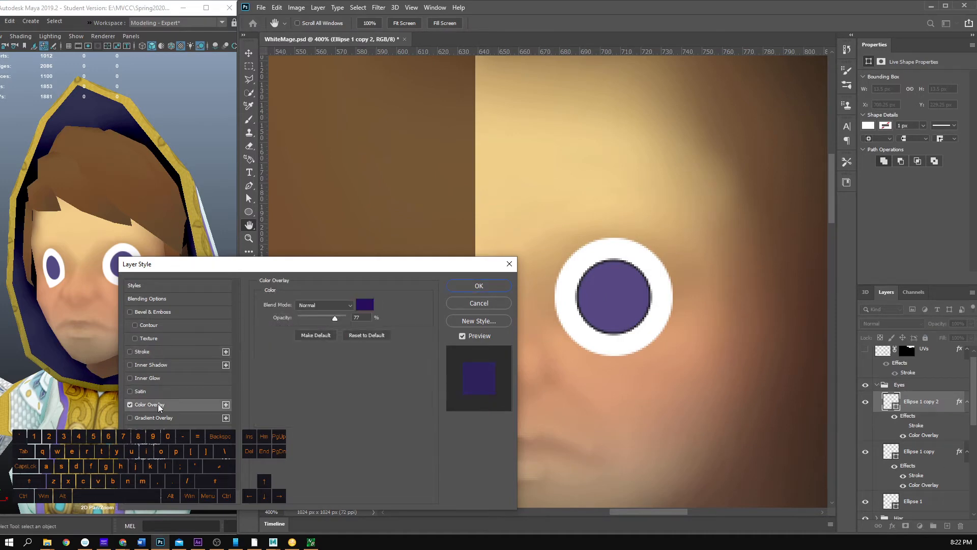
pyautogui.click(365, 305)
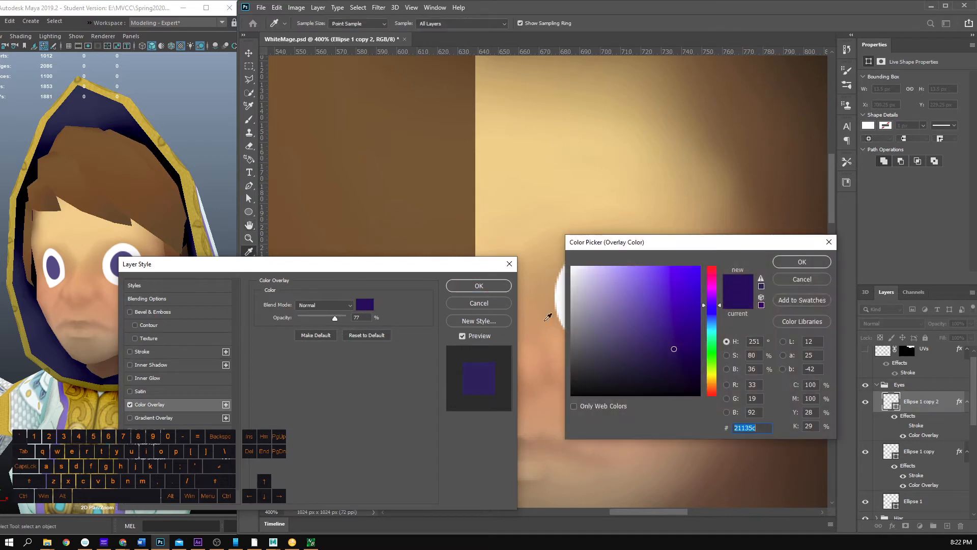
pyautogui.click(660, 368)
pyautogui.click(803, 261)
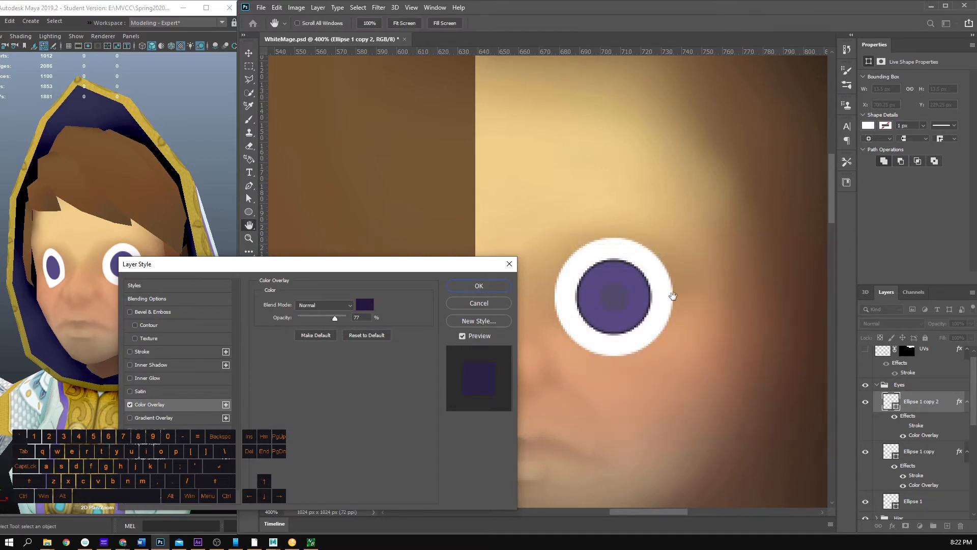
pyautogui.click(363, 306)
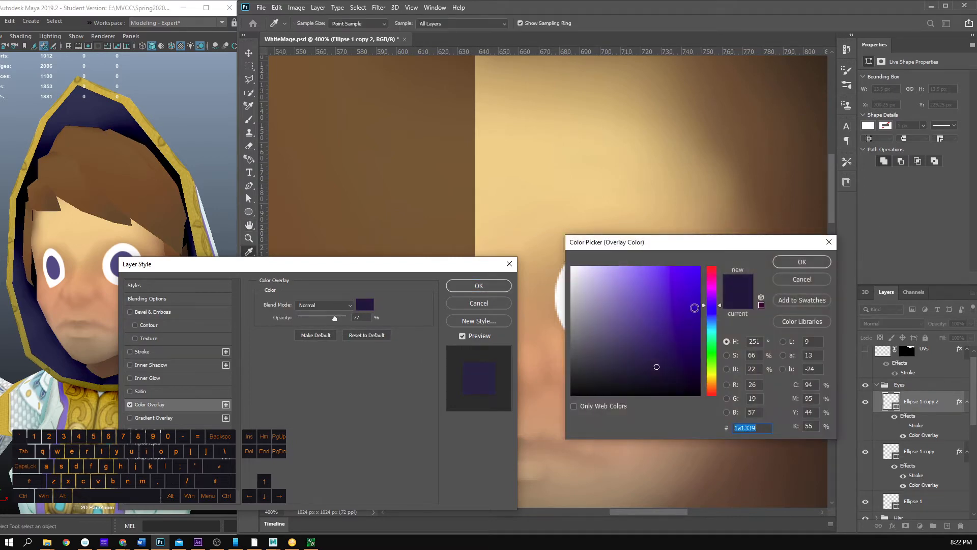
pyautogui.click(676, 379)
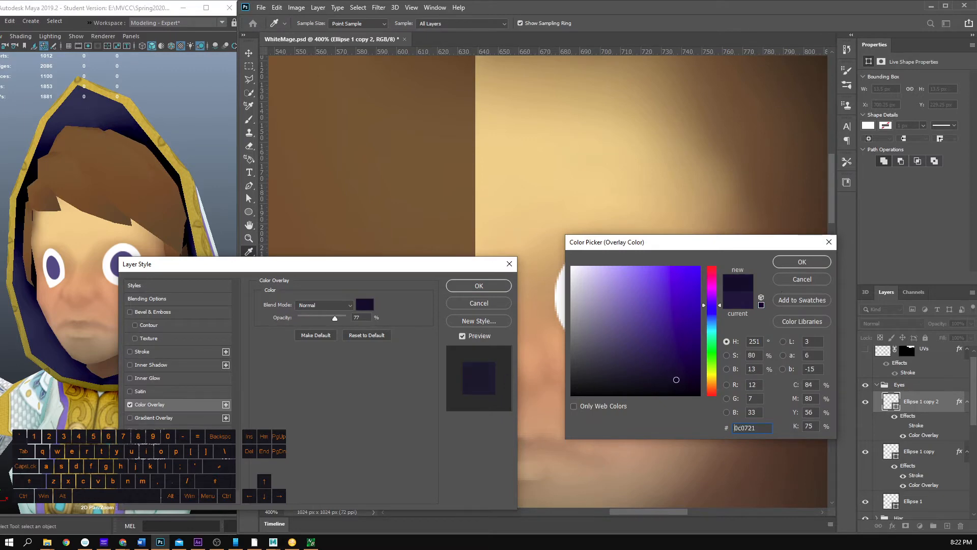
pyautogui.click(801, 261)
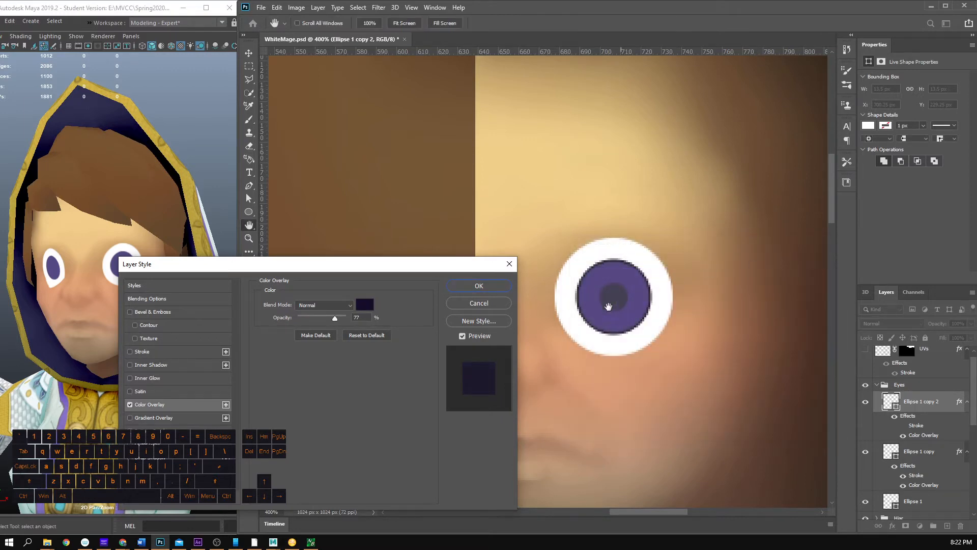
pyautogui.click(365, 305)
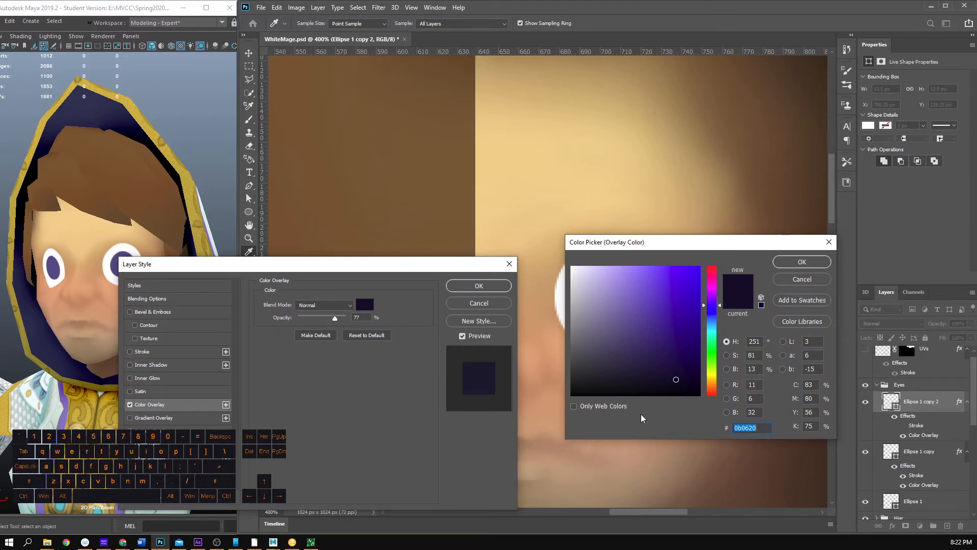
pyautogui.click(801, 262)
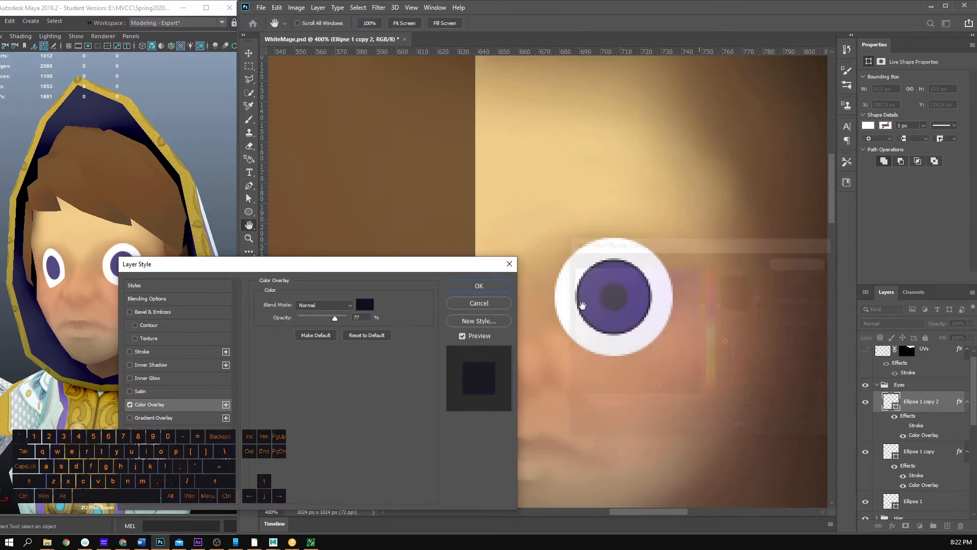
pyautogui.click(479, 285)
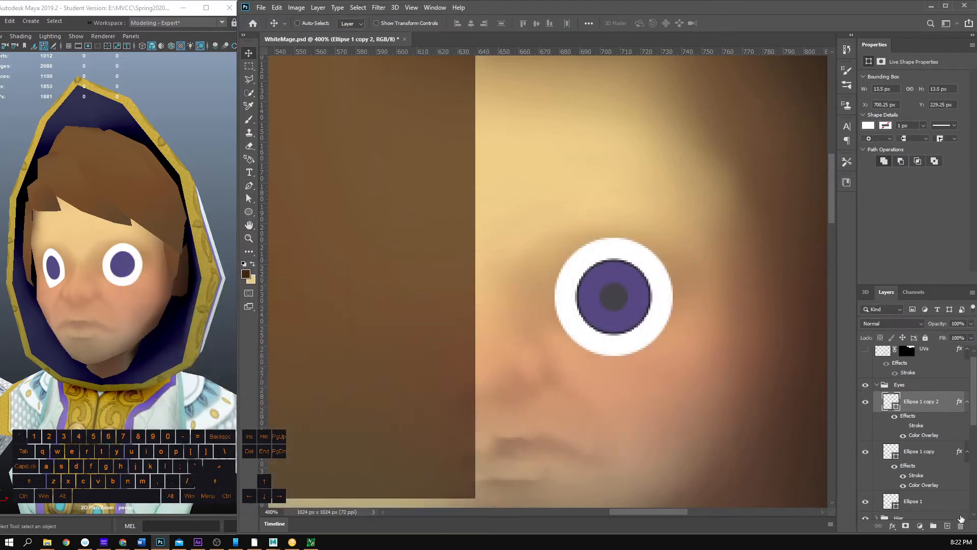
# Step: Select the pupil's ellipse path and change its shape fill from white to near-black
pyautogui.press('z')
pyautogui.moveTo(697, 450); pyautogui.dragTo(652, 448)
pyautogui.moveTo(644, 391); pyautogui.dragTo(691, 351)
pyautogui.scroll(1, 969, 430)
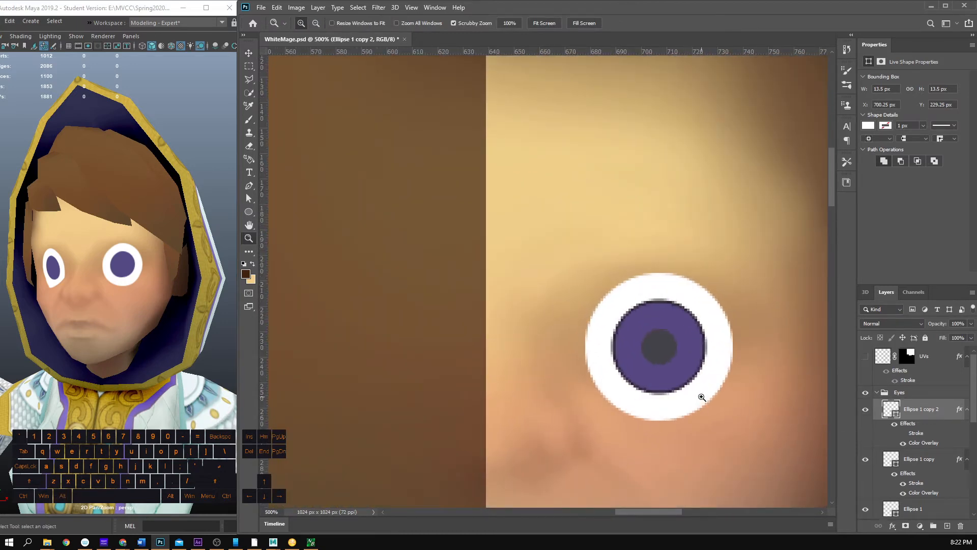
pyautogui.press('a')
pyautogui.click(660, 350)
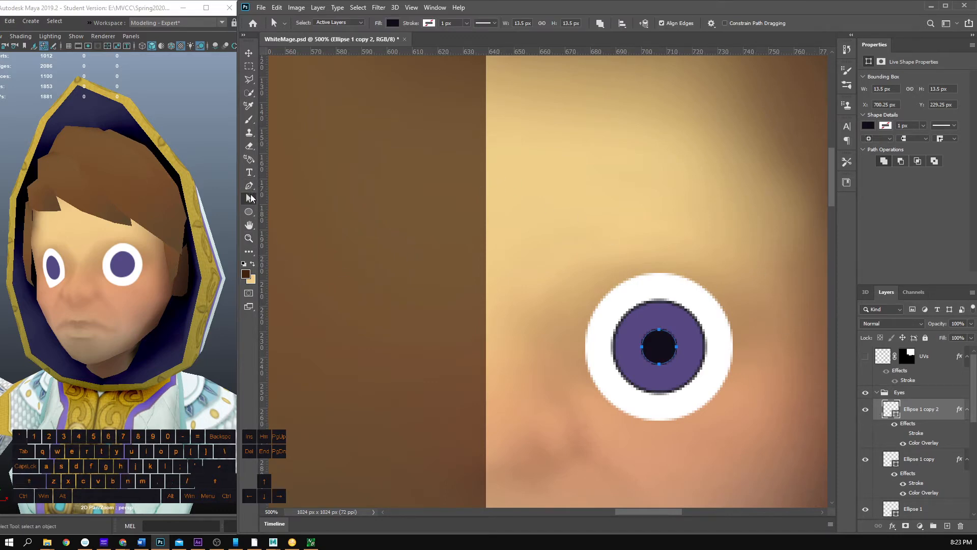
pyautogui.click(249, 199)
pyautogui.click(249, 66)
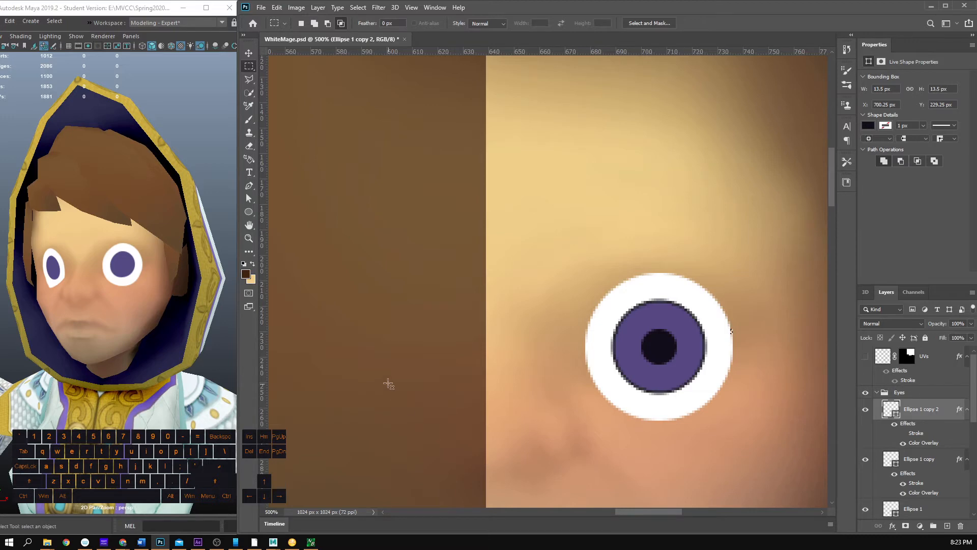
# Step: Examine the iris reference photos in the Google image results for "eye iris" in Chrome
pyautogui.press('shift')
pyautogui.moveTo(0, 52); pyautogui.dragTo(626, 51)
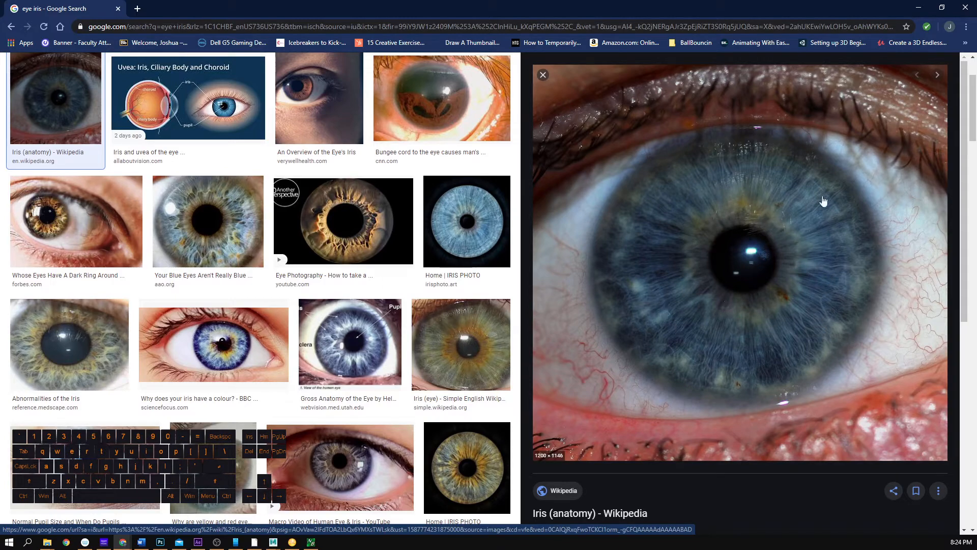
pyautogui.click(76, 351)
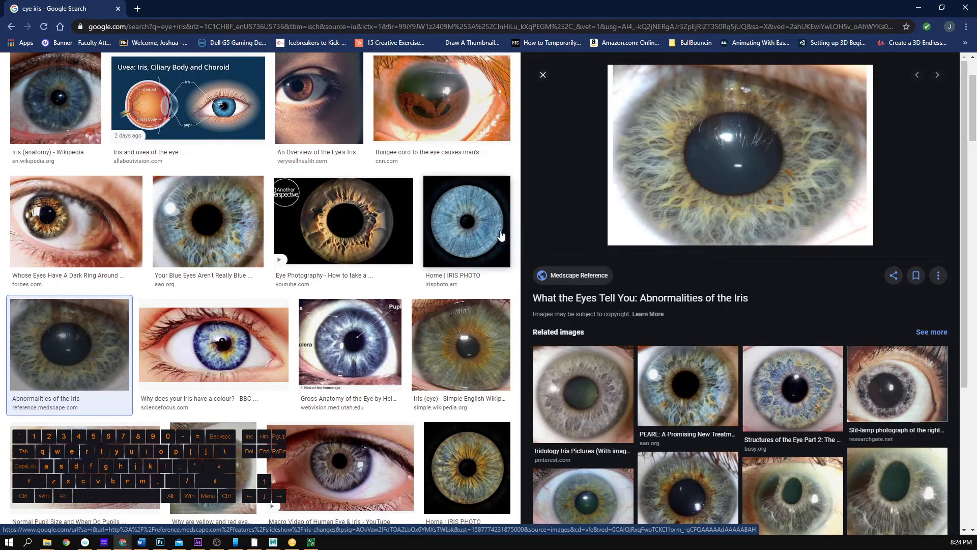
pyautogui.scroll(1, 228, 282)
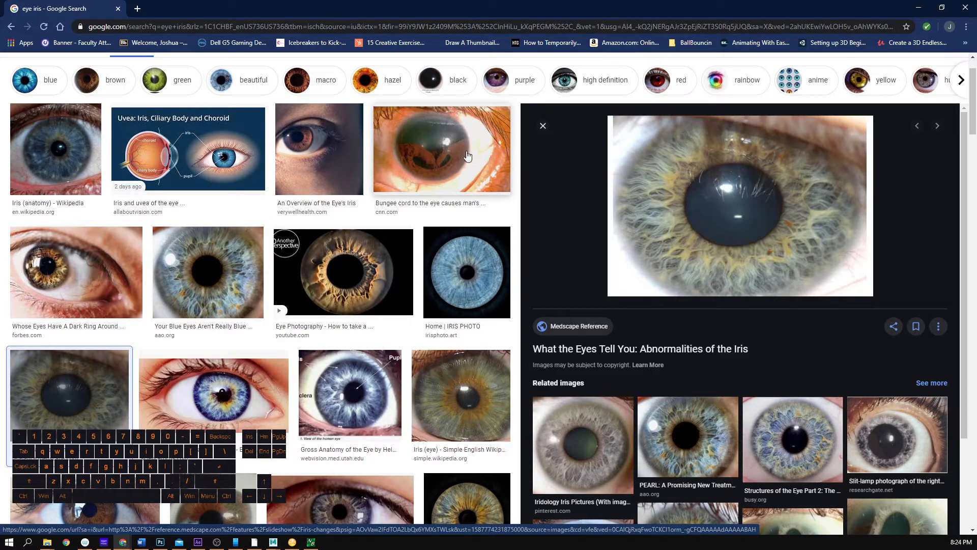
pyautogui.scroll(-1, 384, 211)
pyautogui.scroll(-2, 384, 210)
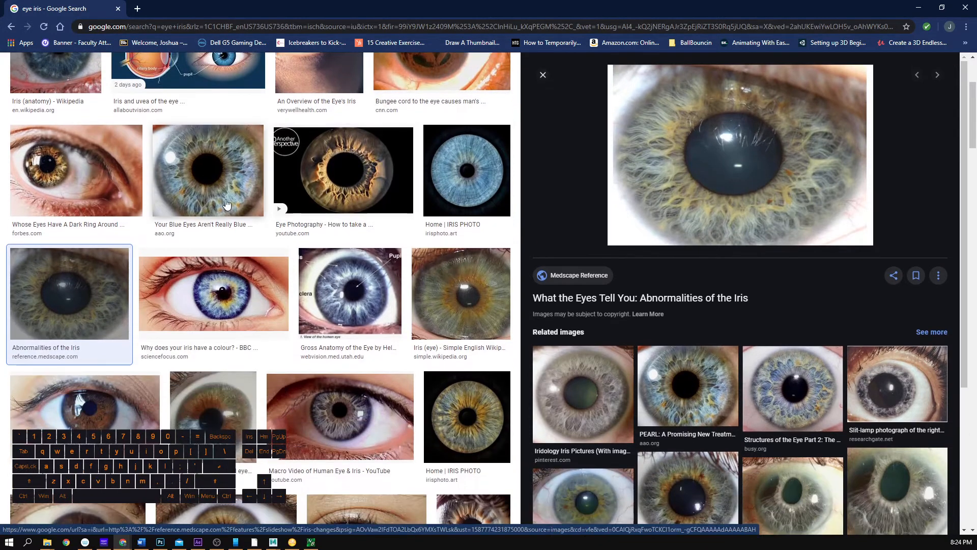
pyautogui.click(209, 170)
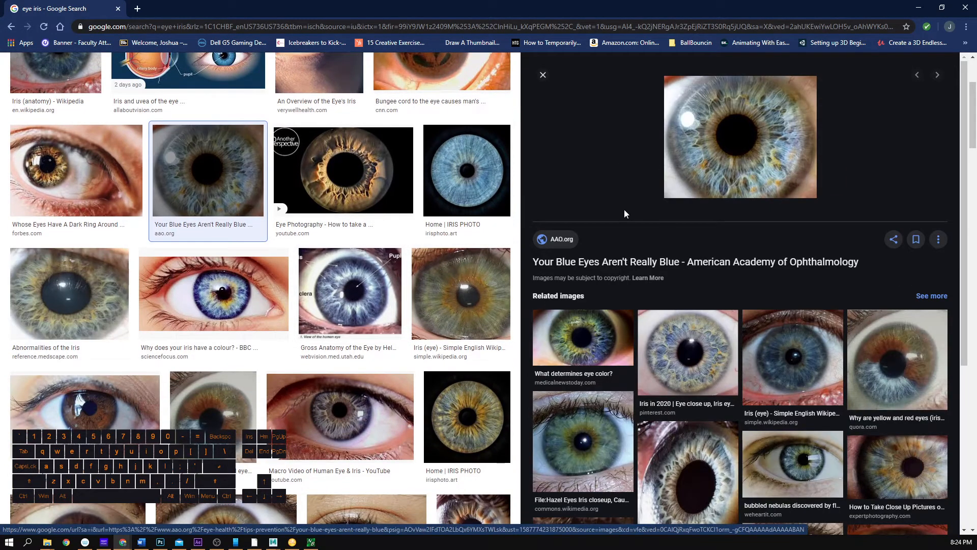
pyautogui.click(461, 294)
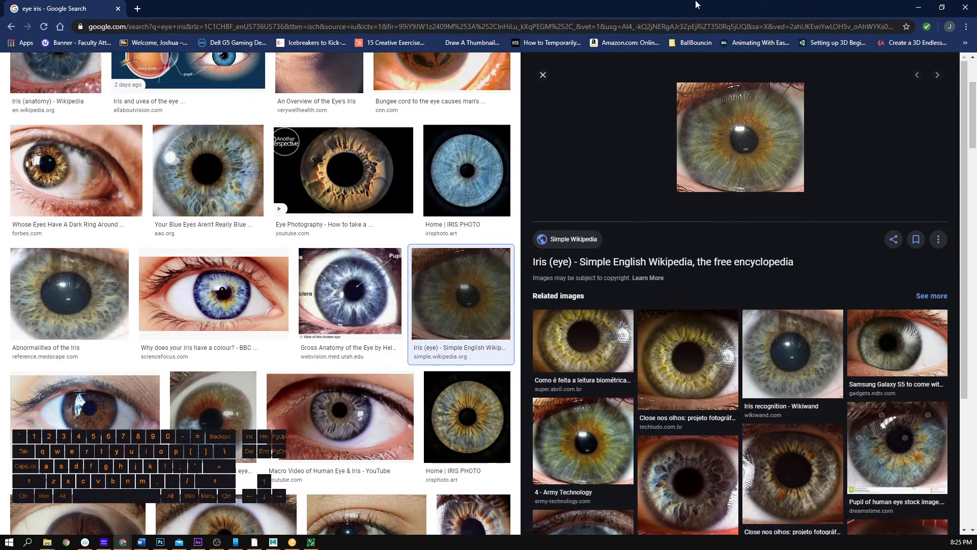
pyautogui.moveTo(697, 4); pyautogui.dragTo(0, 357)
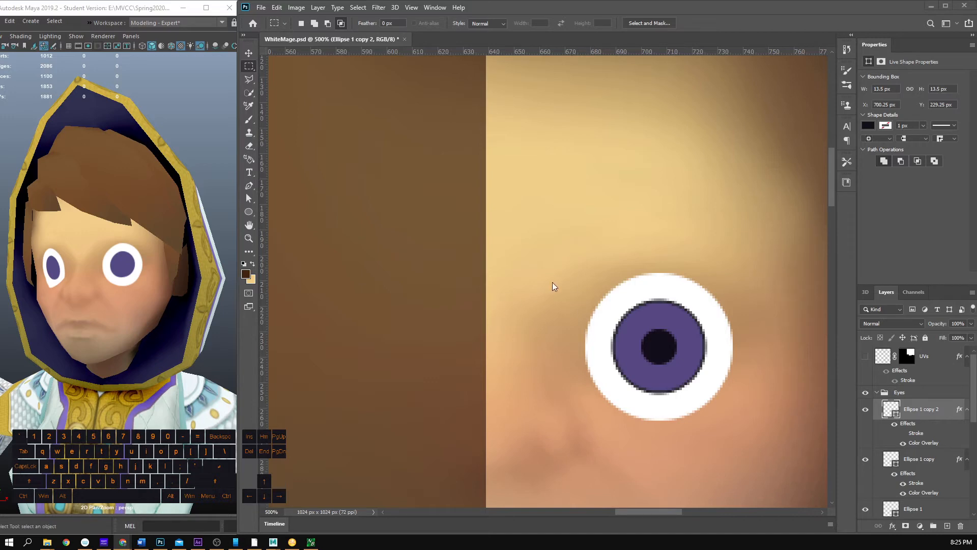
# Step: Add a new empty layer above the pupil in the Eyes group, toggling the pupil's visibility to check the iris
pyautogui.press('b')
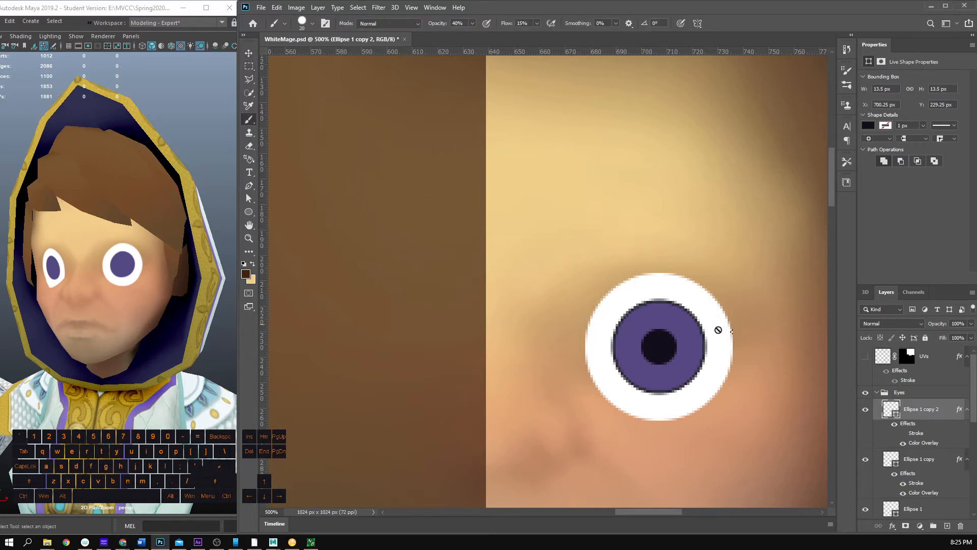
pyautogui.click(947, 526)
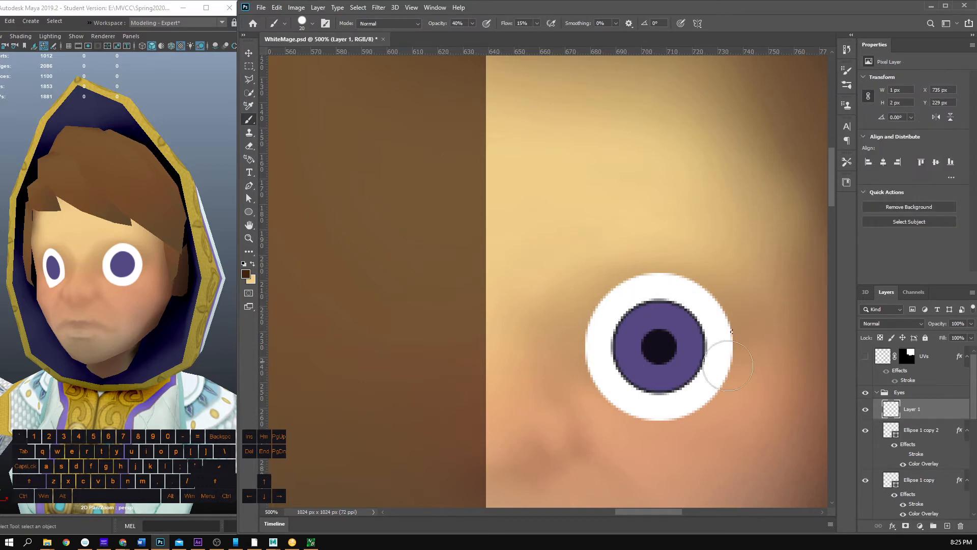
pyautogui.click(865, 431)
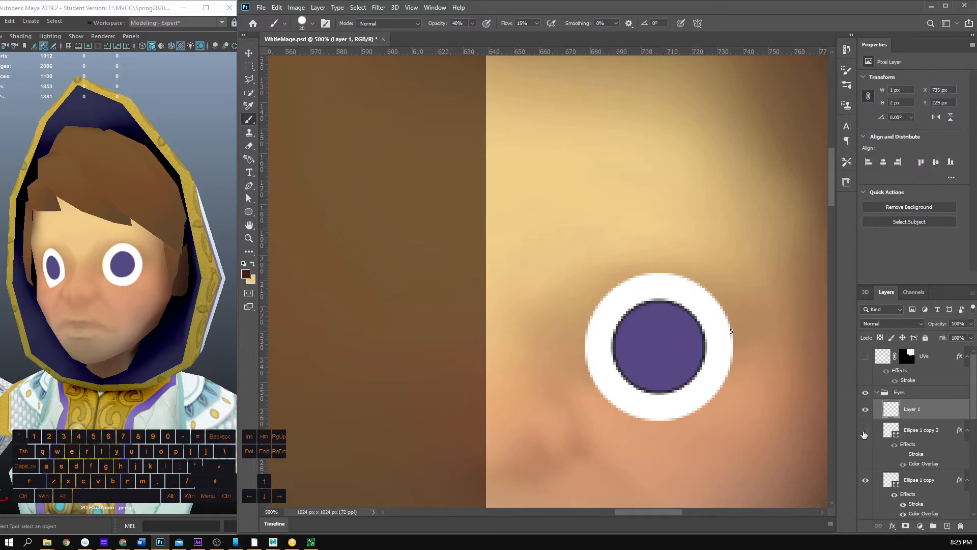
pyautogui.click(865, 431)
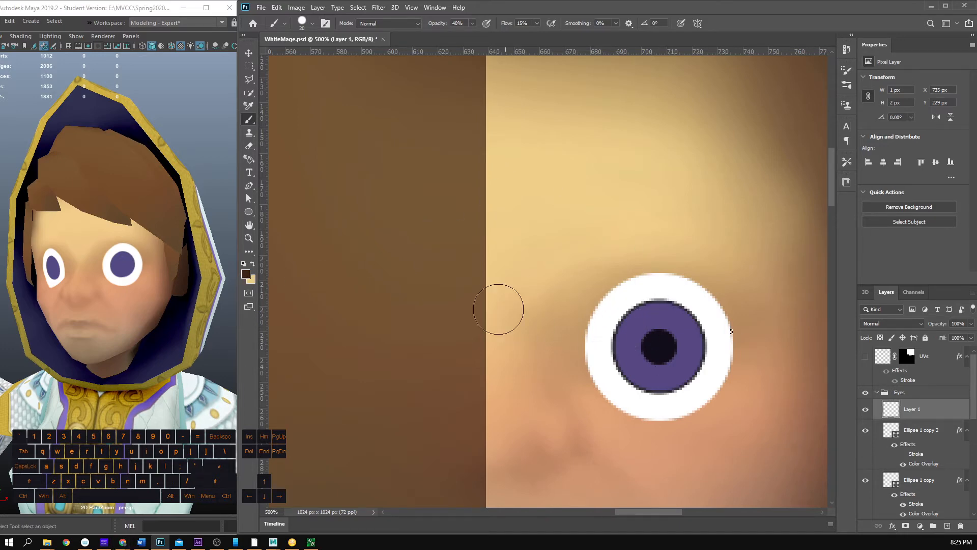
# Step: Set the foreground colour to a dark purple (#40395f) based on the iris colour
pyautogui.click(245, 275)
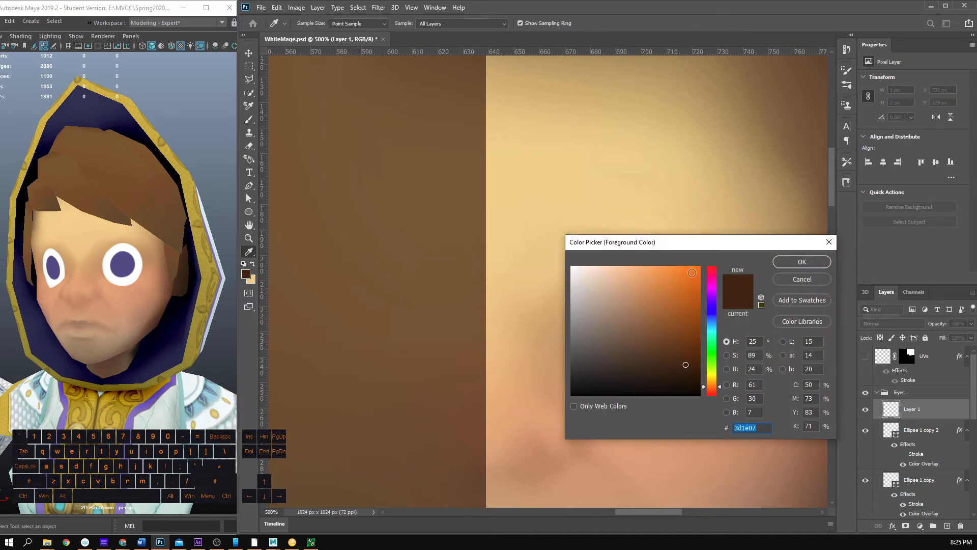
pyautogui.moveTo(632, 243); pyautogui.dragTo(443, 81)
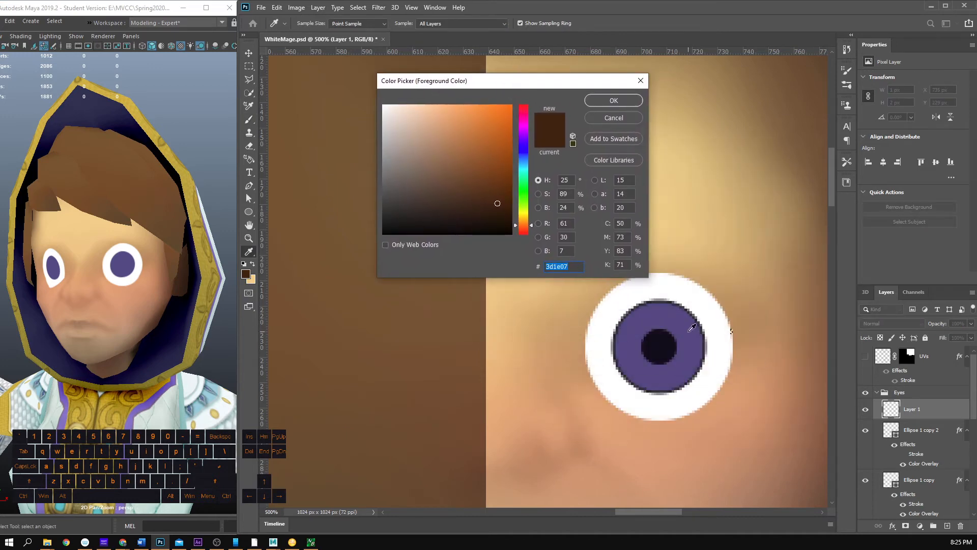
pyautogui.click(690, 331)
pyautogui.click(434, 186)
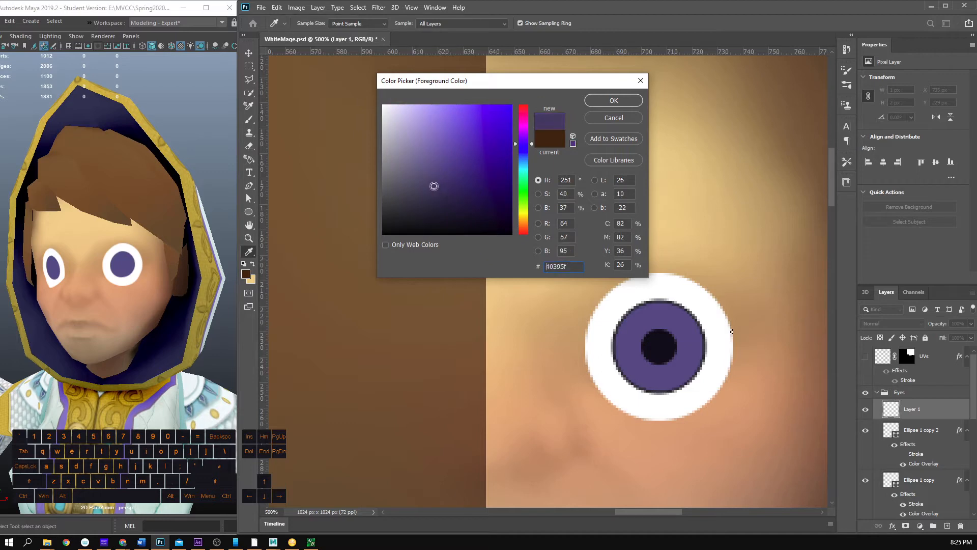
pyautogui.click(614, 101)
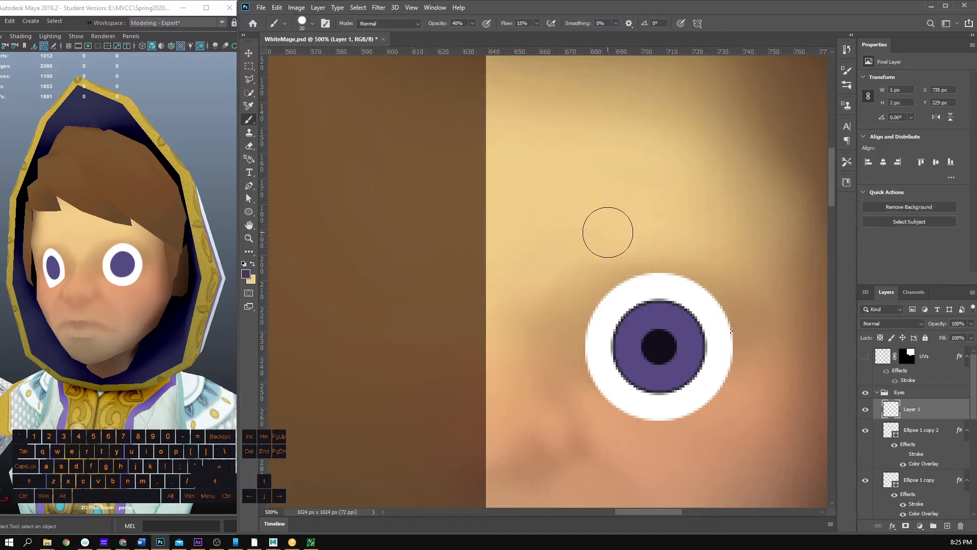
# Step: Choose the Soft Round preset from the legacy default brushes for painting the iris
pyautogui.press('b')
pyautogui.click(312, 24)
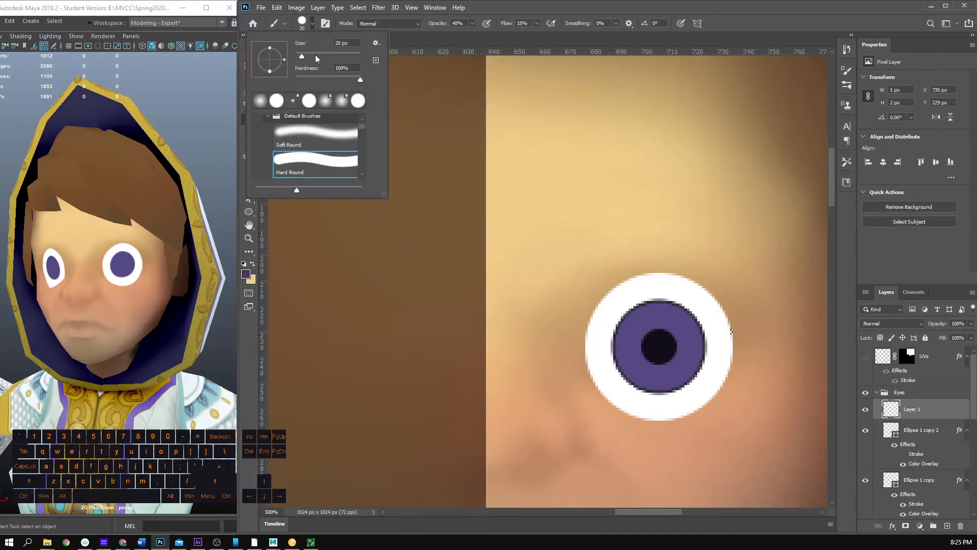
pyautogui.scroll(1, 334, 163)
pyautogui.scroll(1, 305, 147)
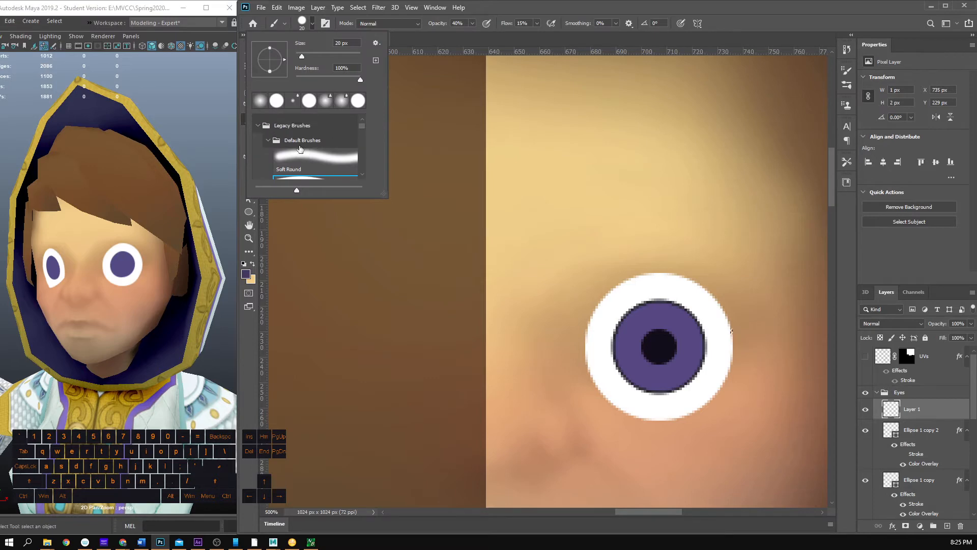
pyautogui.click(375, 44)
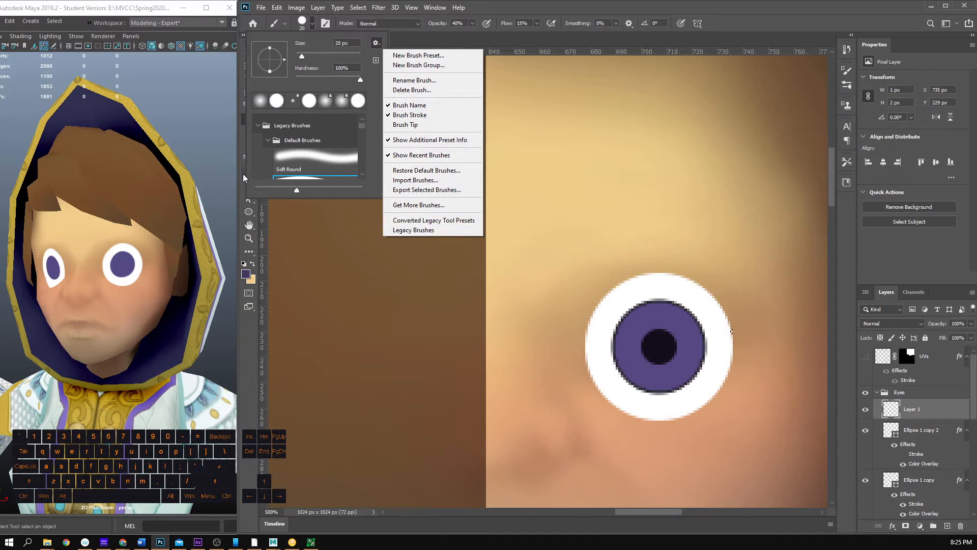
pyautogui.click(324, 170)
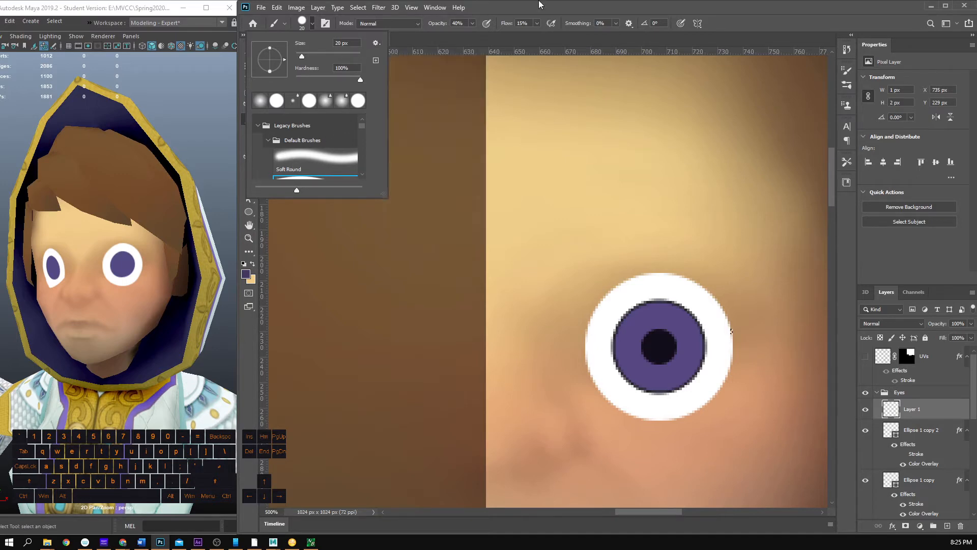
pyautogui.click(316, 162)
pyautogui.doubleClick(530, 4)
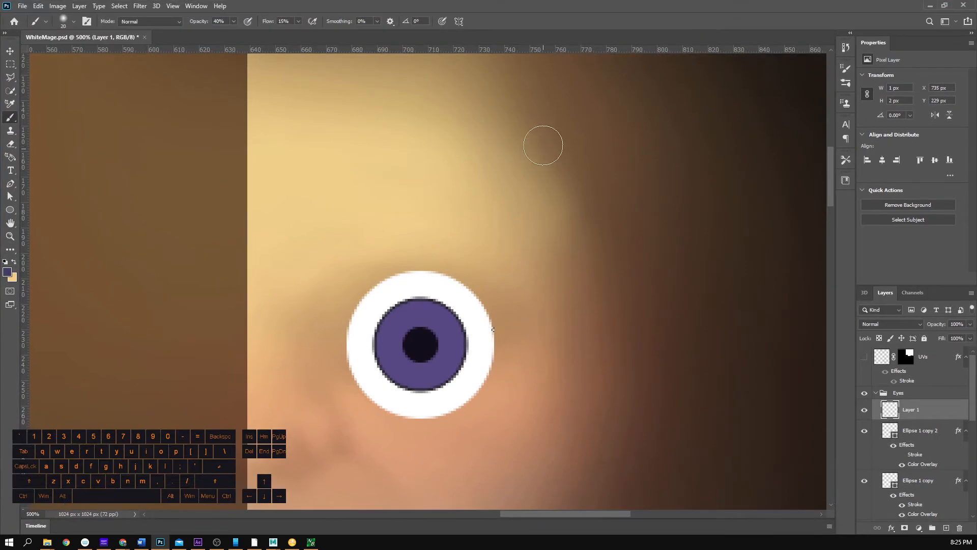
pyautogui.doubleClick(471, 5)
pyautogui.moveTo(550, 39); pyautogui.dragTo(473, 6)
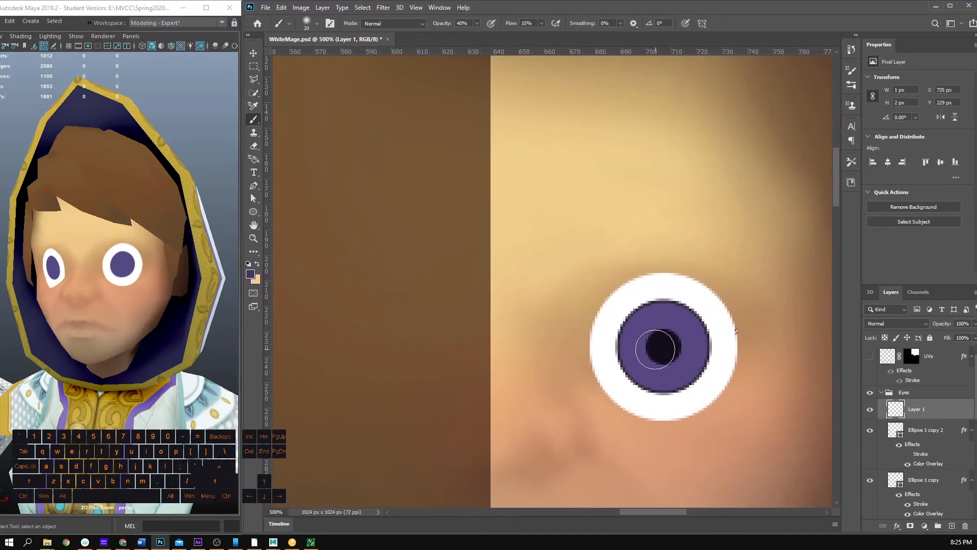
# Step: Reduce the brush size to 2 px for fine iris detail
pyautogui.press('[')
pyautogui.press('[')
pyautogui.press('[')
pyautogui.press('[')
pyautogui.press('[')
pyautogui.press('[')
pyautogui.press('[')
pyautogui.press('[')
pyautogui.press('[')
pyautogui.press('[')
pyautogui.press(']')
# Step: Place Layer 1 between the pupil and iris layers, mask it to the iris shape, and target its pixels for painting
pyautogui.moveTo(916, 417); pyautogui.dragTo(924, 461)
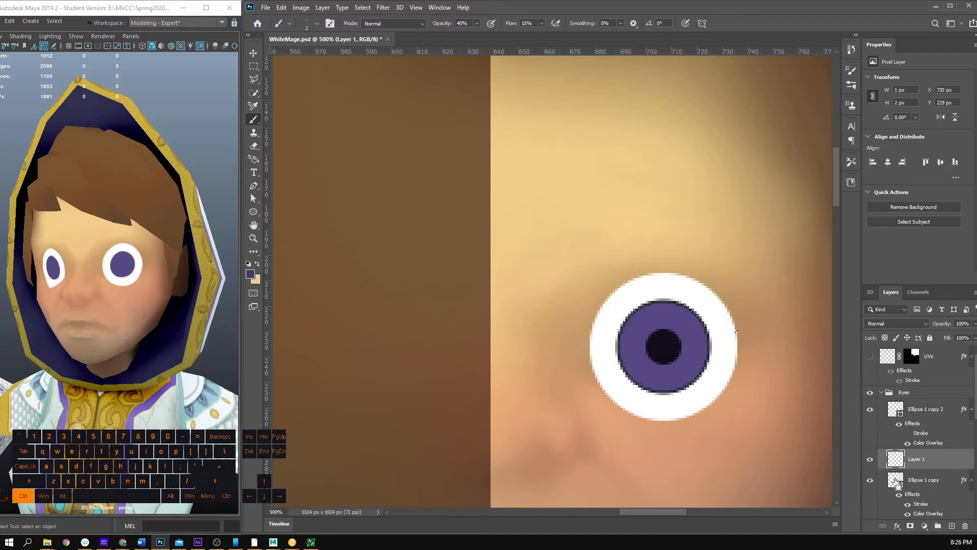
pyautogui.keyDown('ctrl'); pyautogui.click(897, 483); pyautogui.keyUp('ctrl')
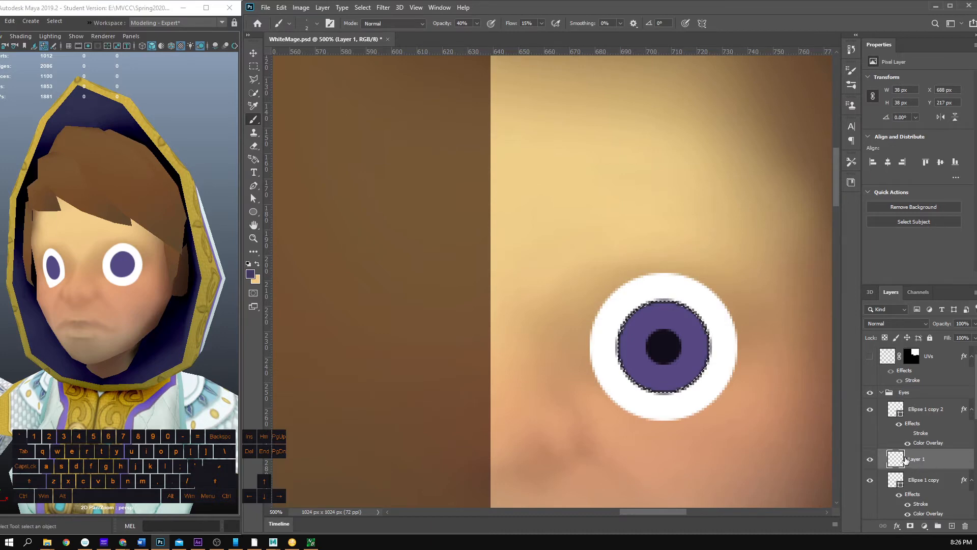
pyautogui.click(910, 526)
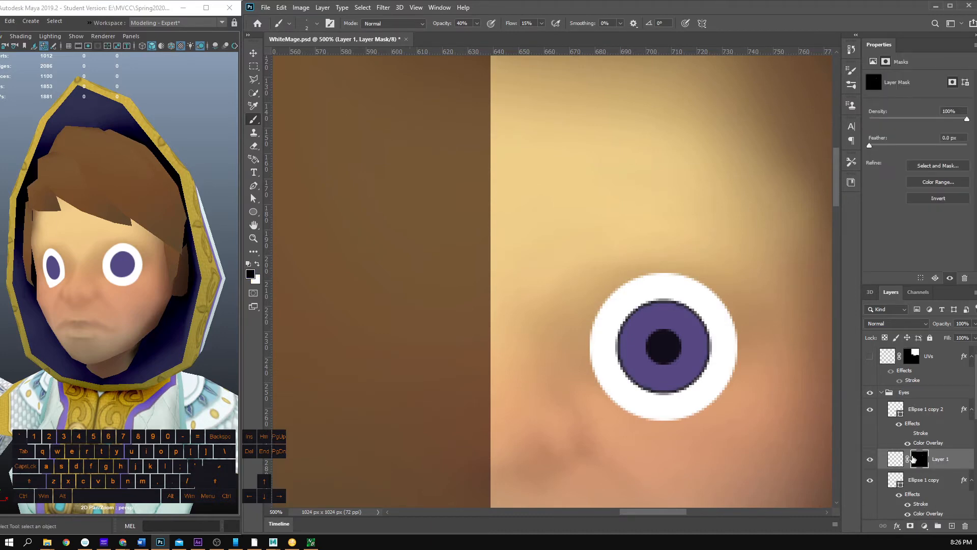
pyautogui.click(896, 459)
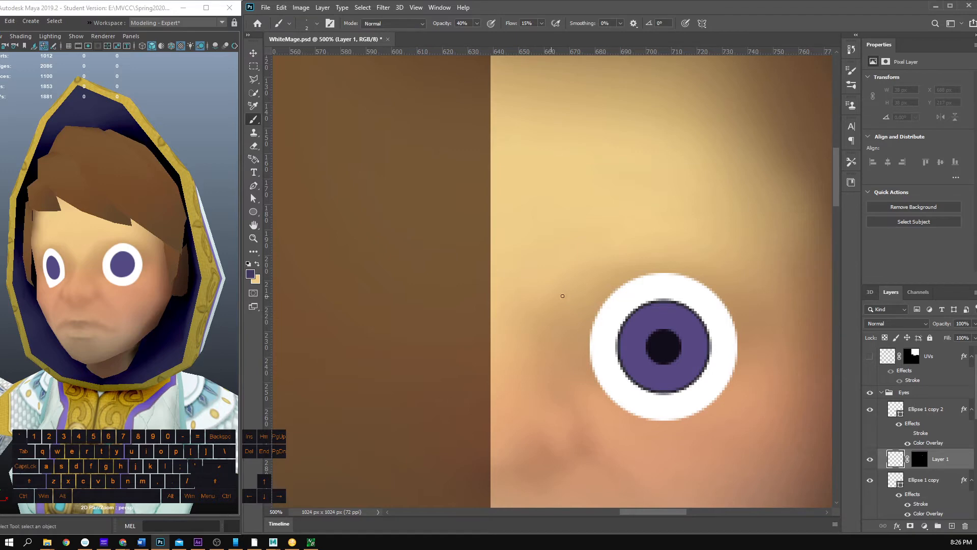
pyautogui.press('b')
pyautogui.moveTo(673, 336); pyautogui.dragTo(690, 325)
pyautogui.hotkey('ctrl', 'z')
# Step: Set the brush to 100% opacity and 40% flow, and paint dark purple radial streaks around the iris on Layer 1
pyautogui.click(477, 23)
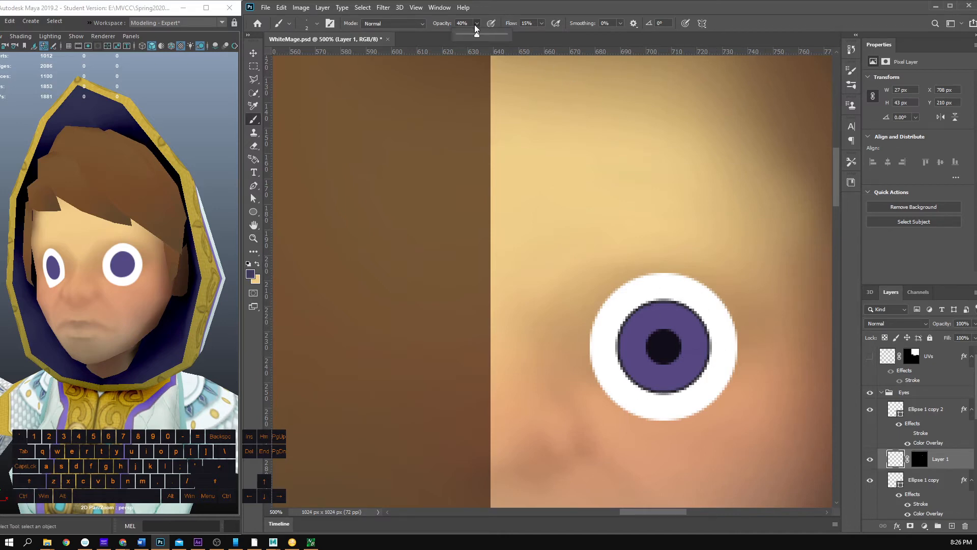
pyautogui.moveTo(476, 35); pyautogui.dragTo(527, 50)
pyautogui.click(638, 312)
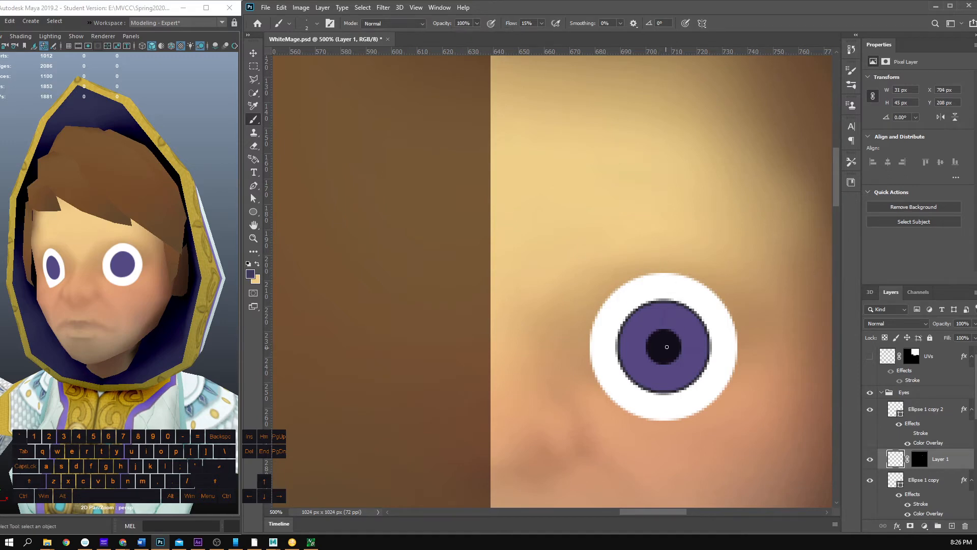
pyautogui.click(542, 22)
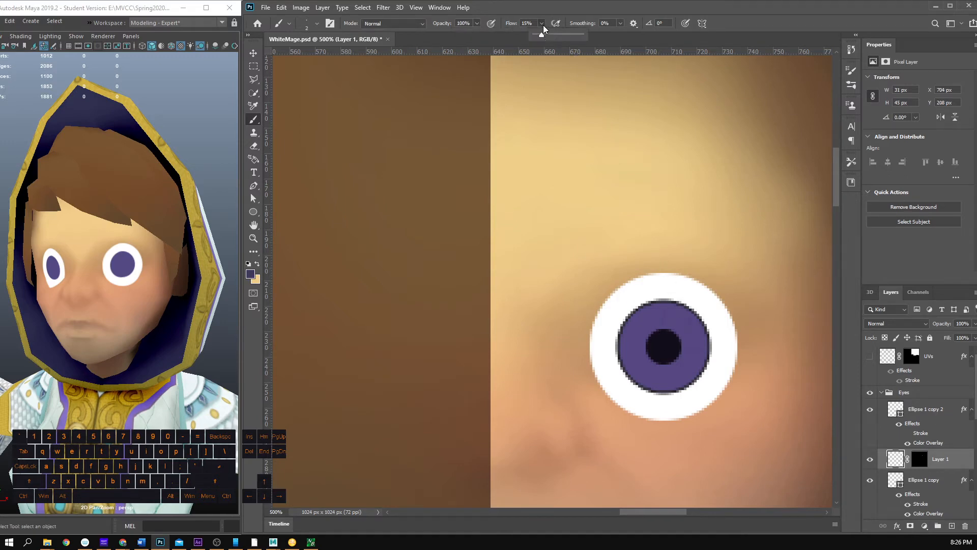
pyautogui.moveTo(541, 35); pyautogui.dragTo(555, 37)
pyautogui.click(648, 317)
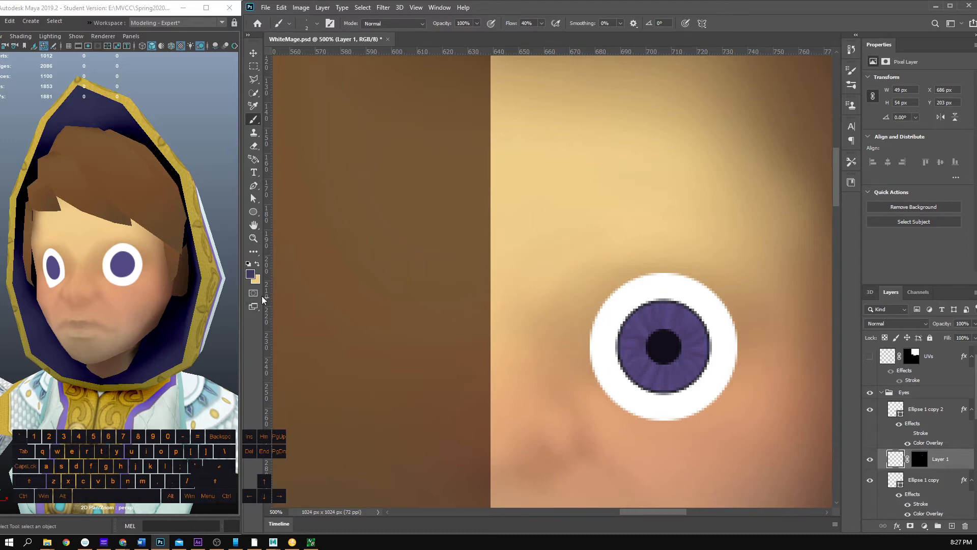
# Step: Set the foreground colour to a lighter purple (#766ba5)
pyautogui.click(250, 275)
pyautogui.moveTo(433, 182); pyautogui.dragTo(428, 150)
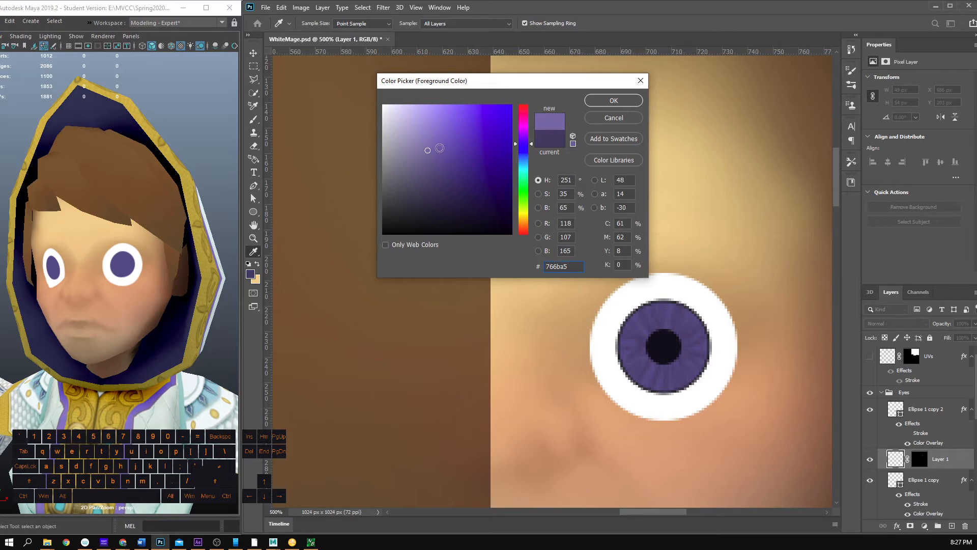
pyautogui.click(614, 101)
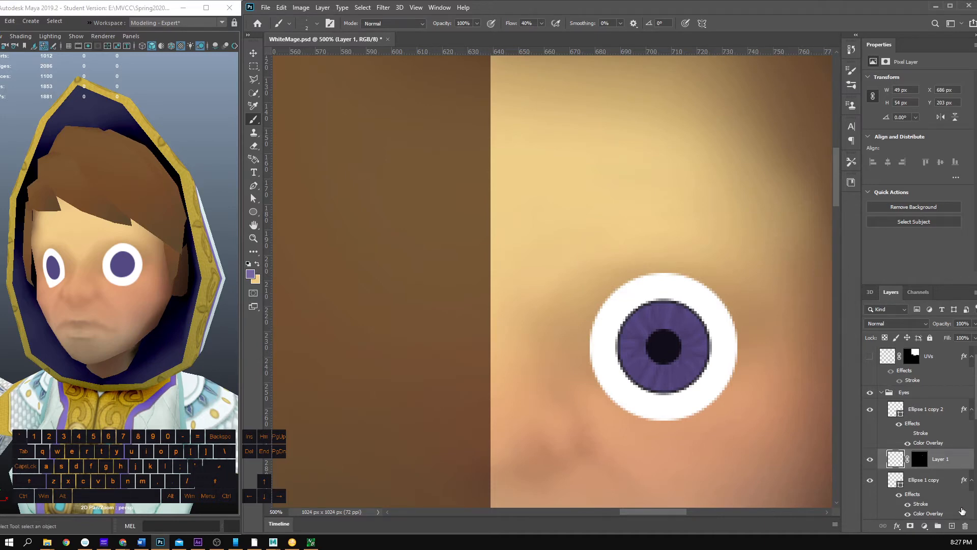
# Step: Add a new layer above Layer 1 and mask it to the same iris shape
pyautogui.click(951, 525)
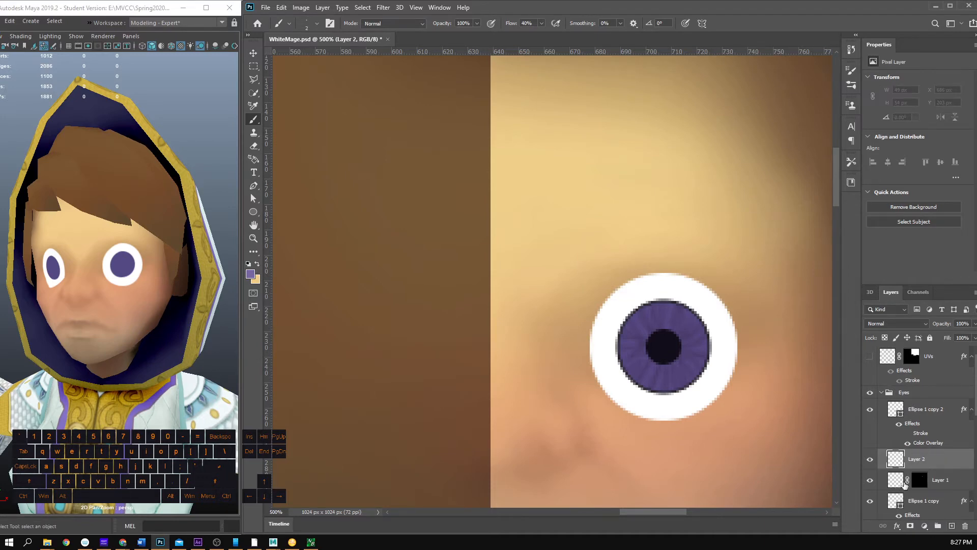
pyautogui.keyDown('ctrl'); pyautogui.click(917, 483); pyautogui.keyUp('ctrl')
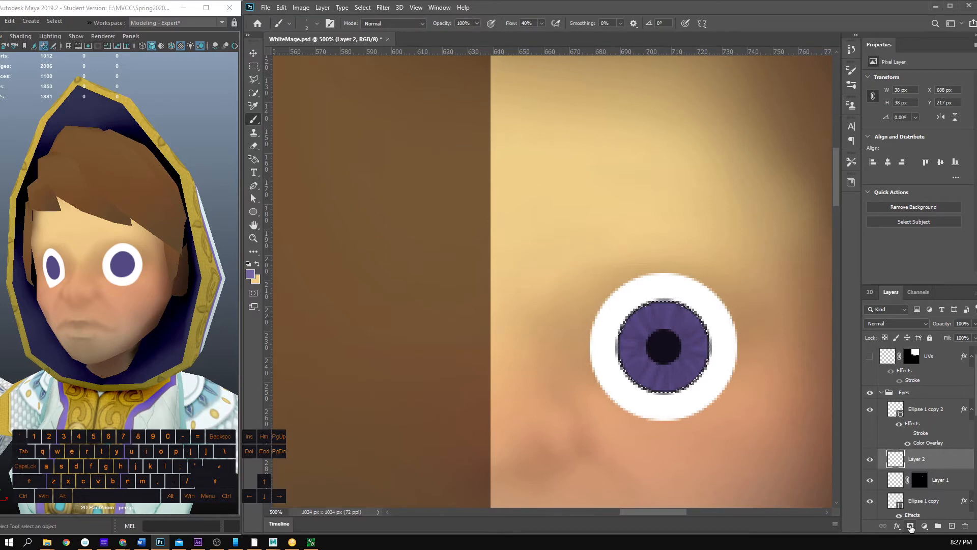
pyautogui.click(911, 527)
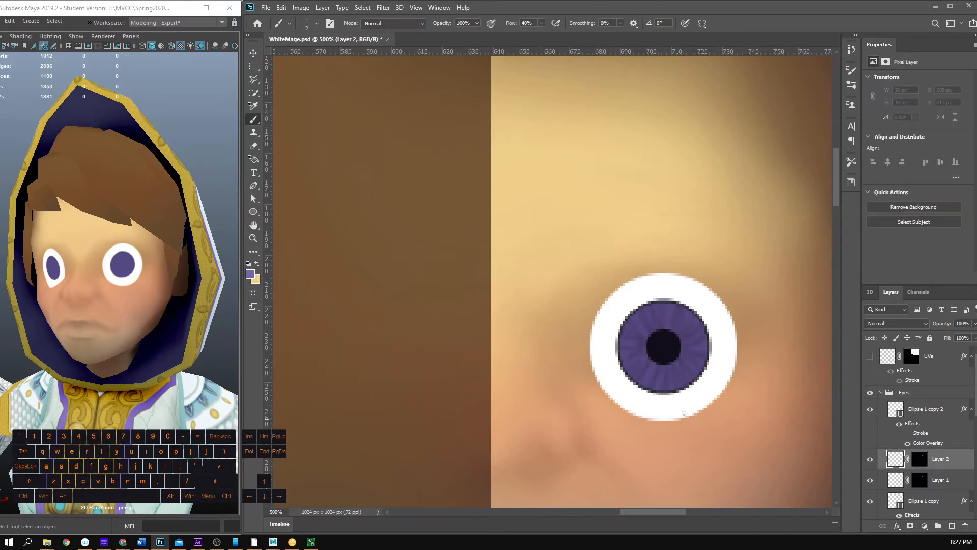
# Step: Paint light purple radial streaks around the iris on Layer 2
pyautogui.moveTo(667, 312)
pyautogui.mouseDown()
pyautogui.moveTo(669, 325)
pyautogui.moveTo(689, 320)
pyautogui.mouseUp()
pyautogui.moveTo(682, 353)
pyautogui.mouseDown()
pyautogui.moveTo(711, 357)
pyautogui.moveTo(679, 339)
pyautogui.moveTo(709, 327)
pyautogui.moveTo(655, 322)
pyautogui.moveTo(648, 310)
pyautogui.moveTo(629, 386)
pyautogui.mouseUp()
pyautogui.moveTo(661, 363)
pyautogui.mouseDown()
pyautogui.moveTo(644, 391)
pyautogui.moveTo(665, 379)
pyautogui.mouseUp()
pyautogui.moveTo(673, 360)
pyautogui.mouseDown()
pyautogui.moveTo(680, 383)
pyautogui.moveTo(700, 354)
pyautogui.mouseUp()
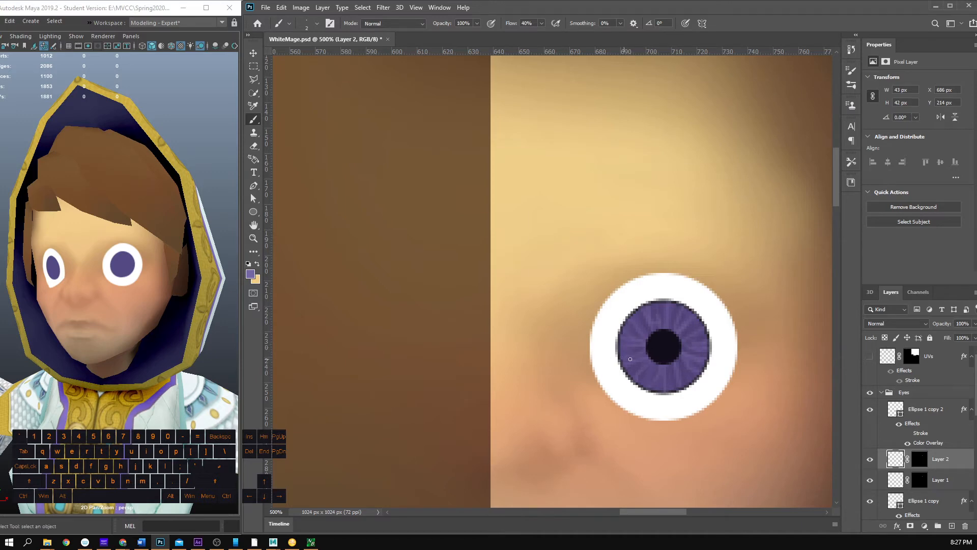
pyautogui.moveTo(673, 374); pyautogui.dragTo(673, 389)
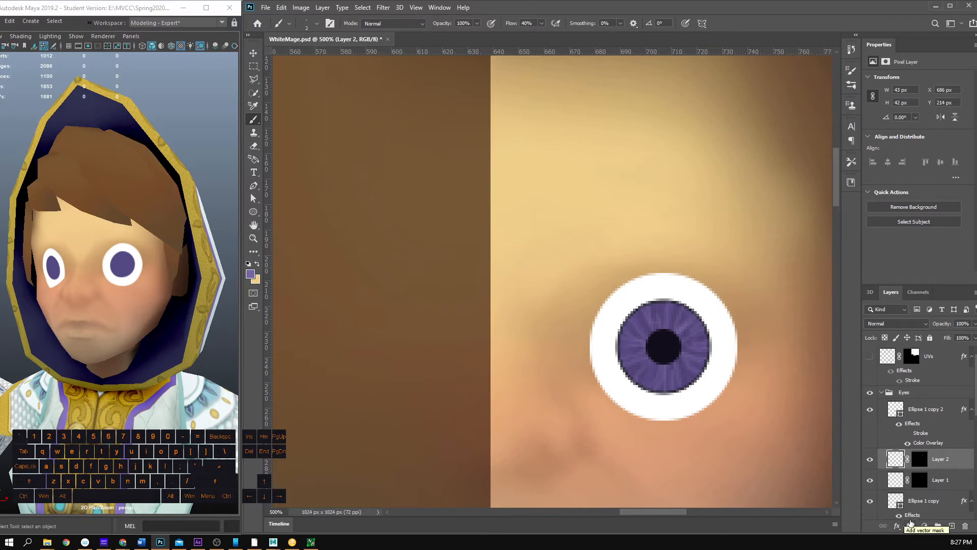
# Step: Add a third detail layer above Layer 2, masked to the iris shape
pyautogui.click(948, 524)
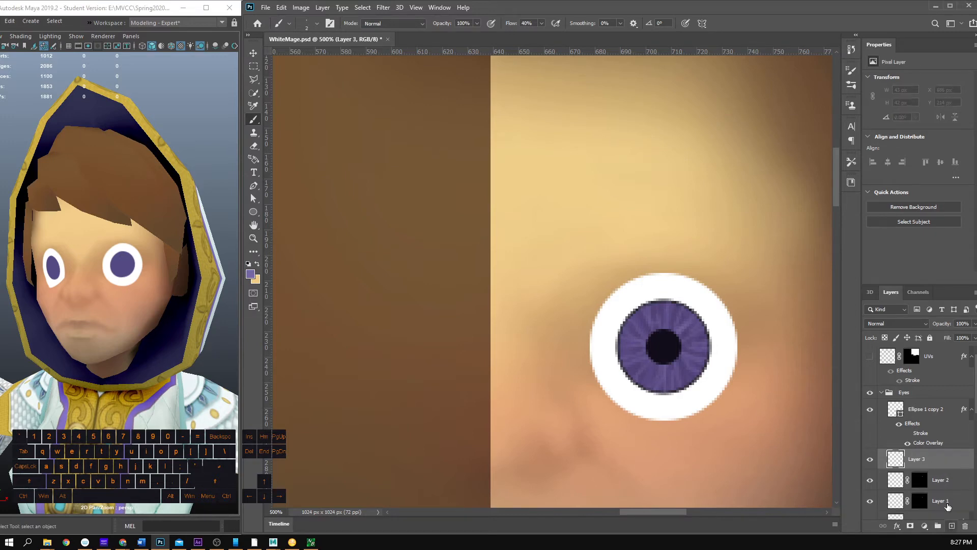
pyautogui.keyDown('ctrl'); pyautogui.click(897, 481); pyautogui.keyUp('ctrl')
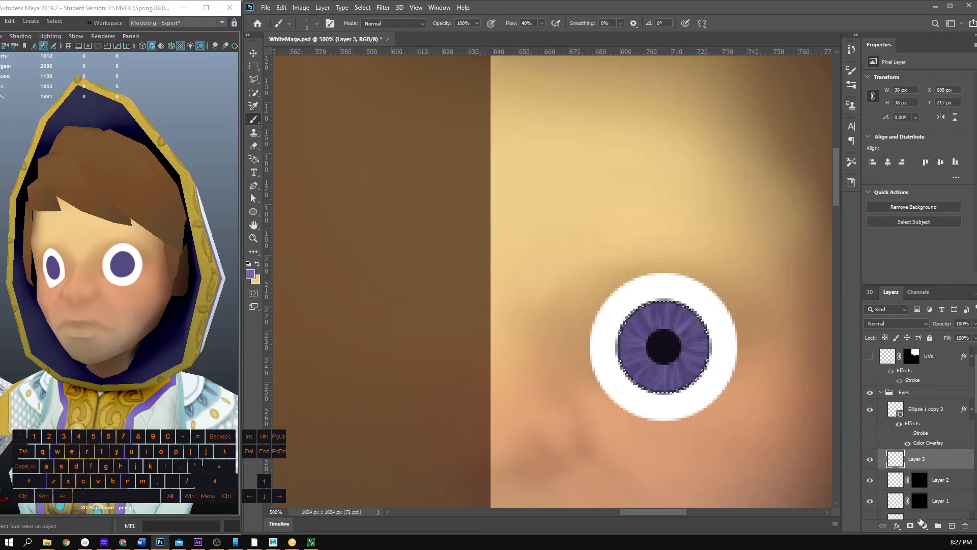
pyautogui.click(910, 526)
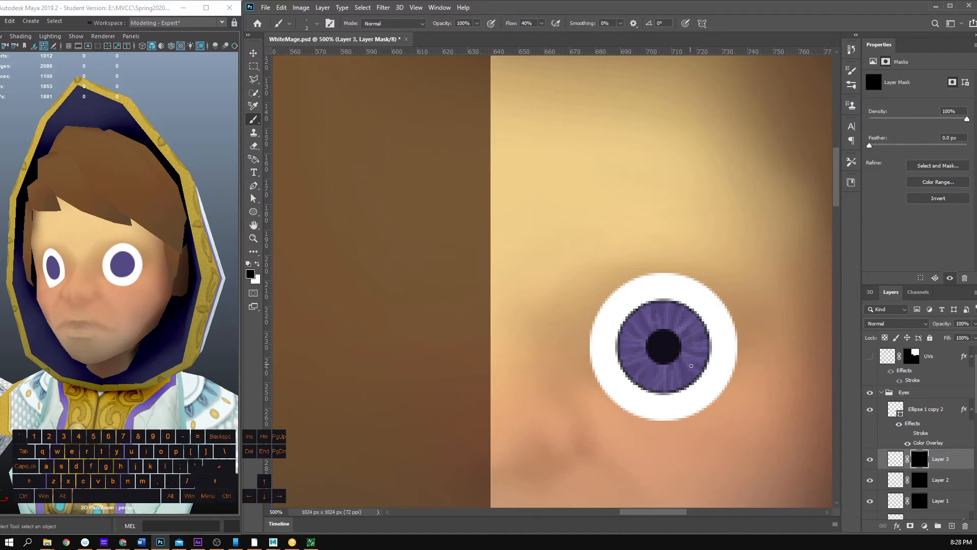
# Step: Try to set the foreground colour to a light purple (#c58ee5) for the iris highlights
pyautogui.press('i')
pyautogui.click(677, 316)
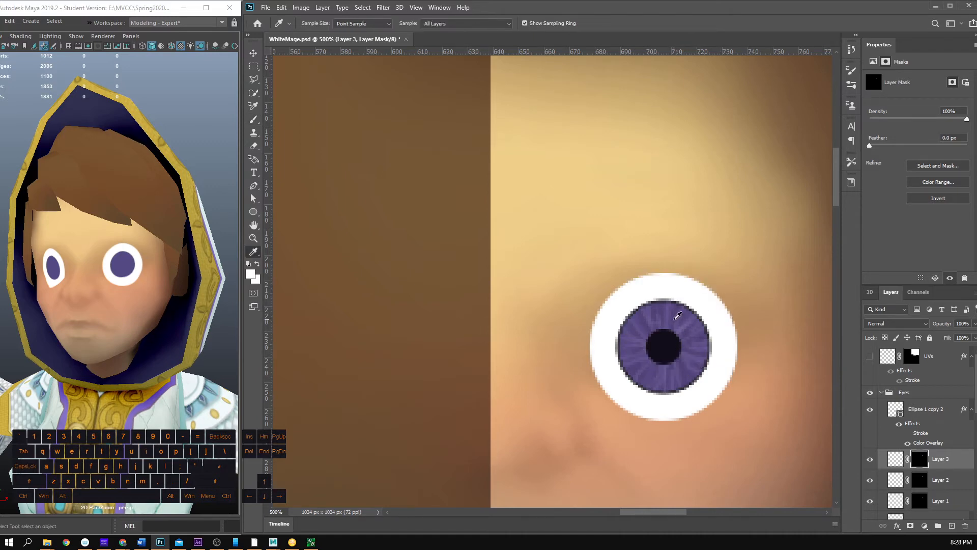
pyautogui.click(251, 275)
pyautogui.click(520, 165)
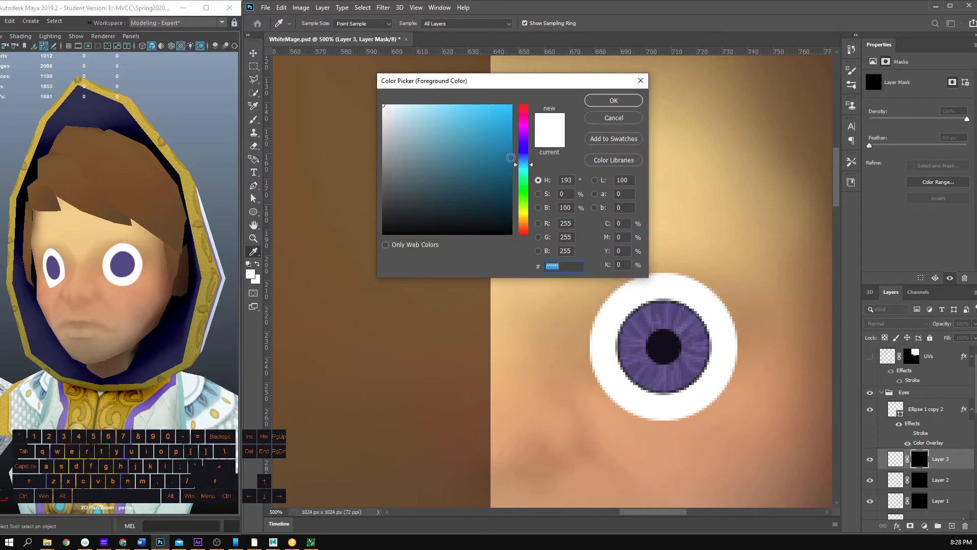
pyautogui.click(483, 203)
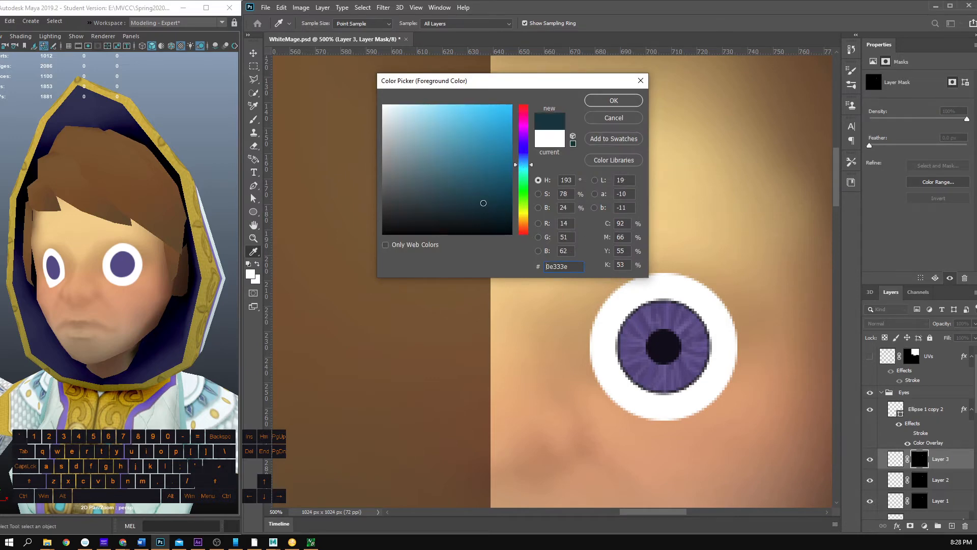
pyautogui.moveTo(523, 143); pyautogui.dragTo(522, 135)
pyautogui.click(434, 110)
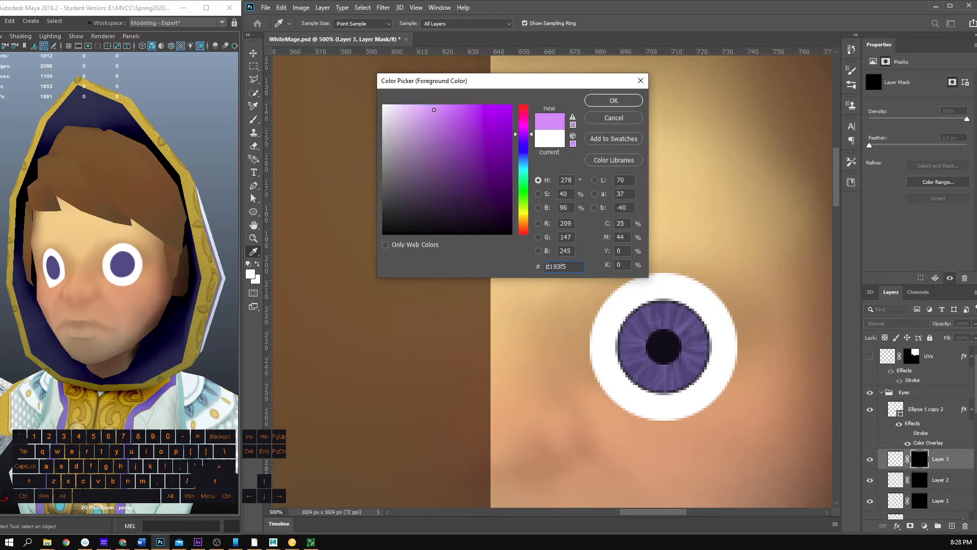
pyautogui.click(624, 100)
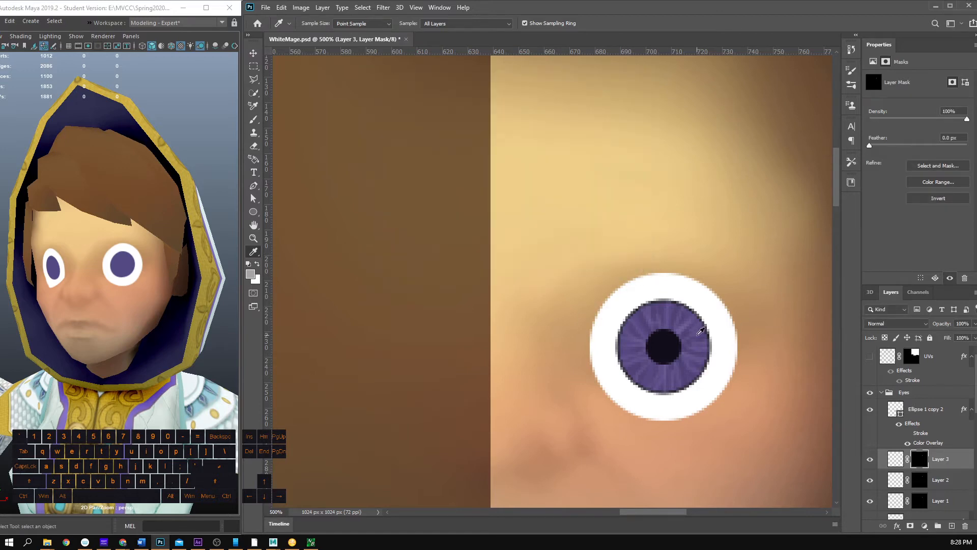
pyautogui.click(250, 275)
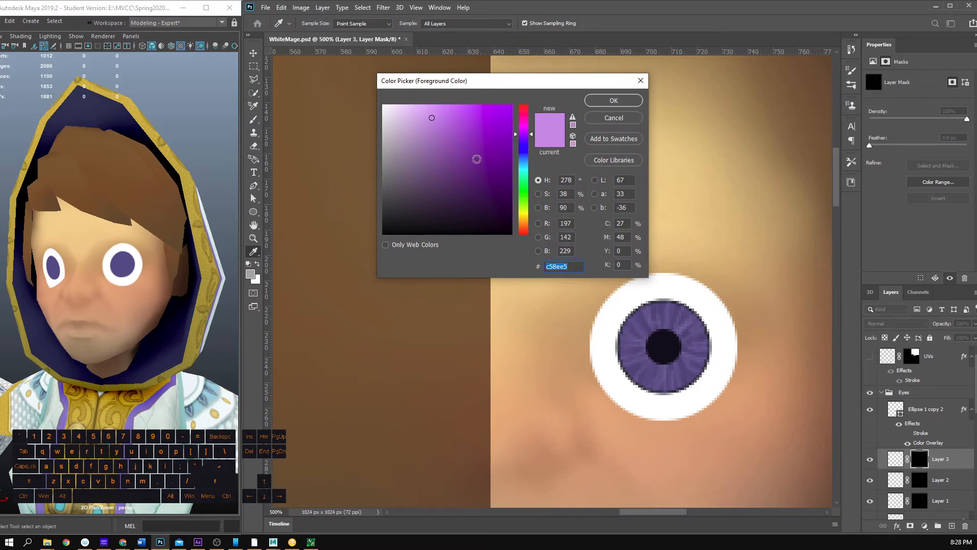
pyautogui.click(630, 101)
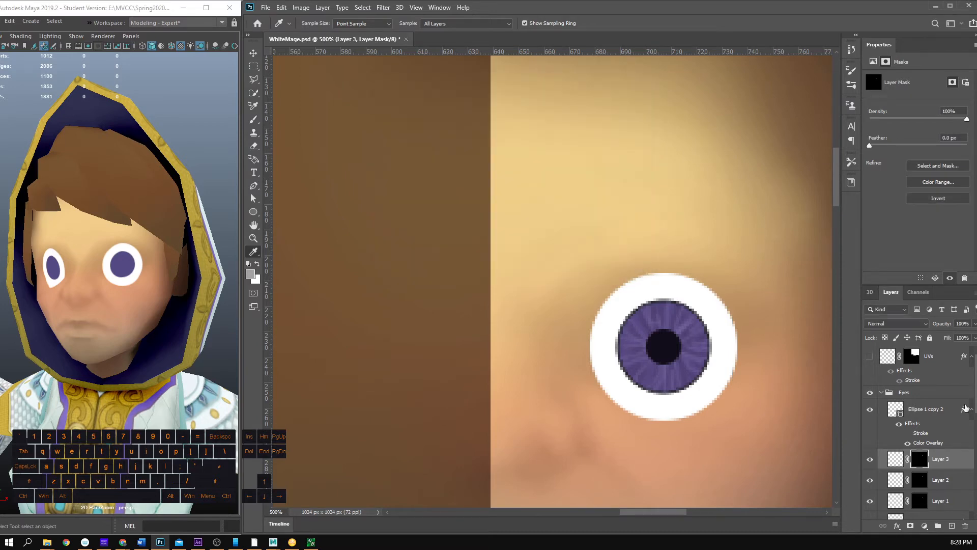
# Step: Activate Layer 3's pixels instead of its mask and set the foreground colour to bright pink-purple (#de79ff) for the brush
pyautogui.click(894, 459)
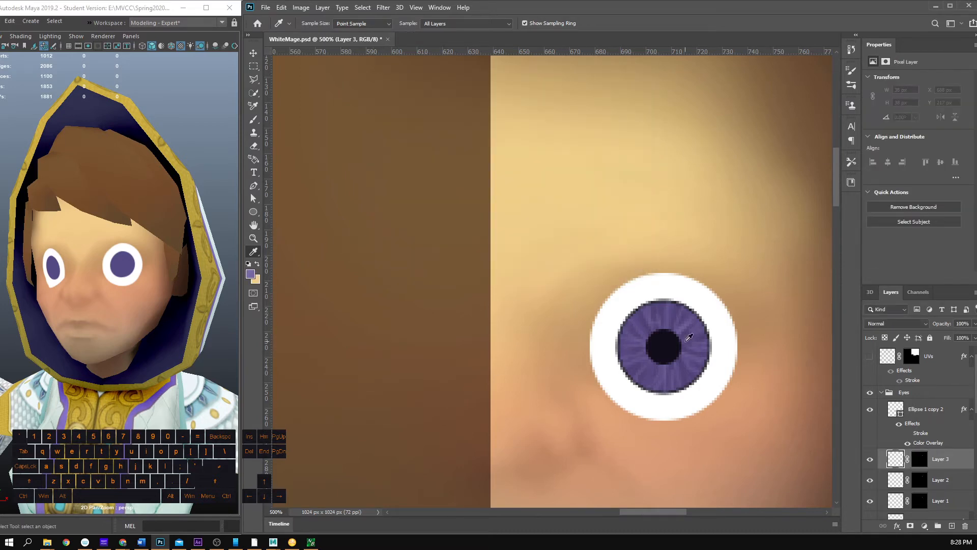
pyautogui.press('b')
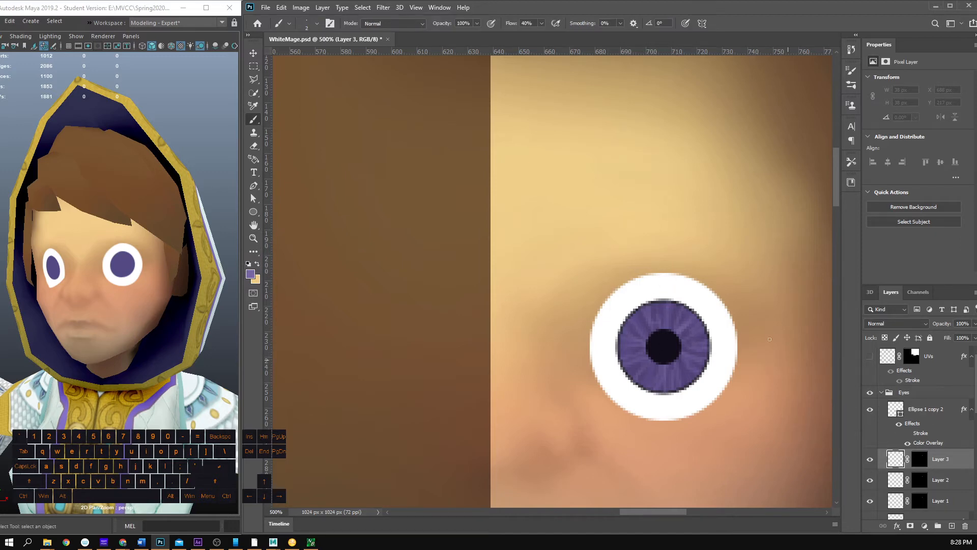
pyautogui.hotkey('ctrl', 'z')
pyautogui.click(251, 275)
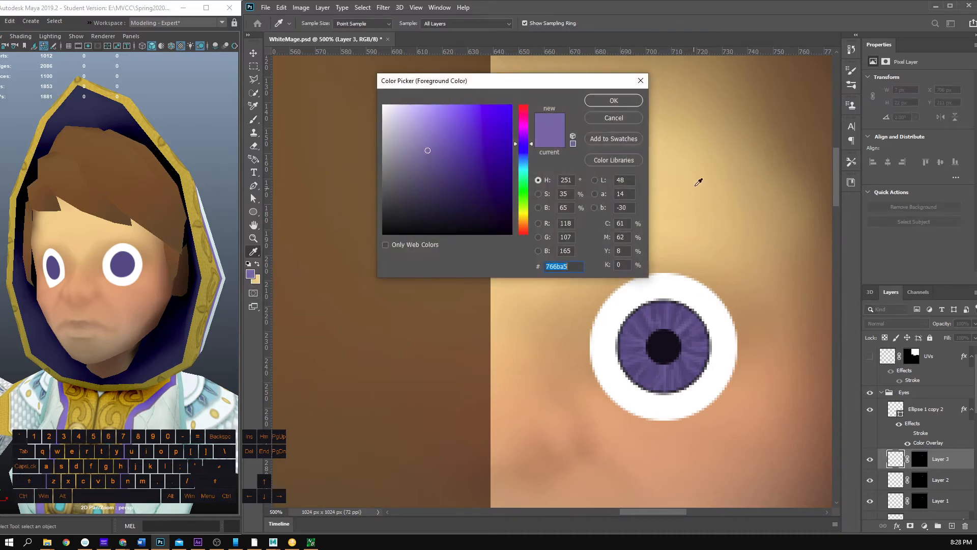
pyautogui.click(524, 131)
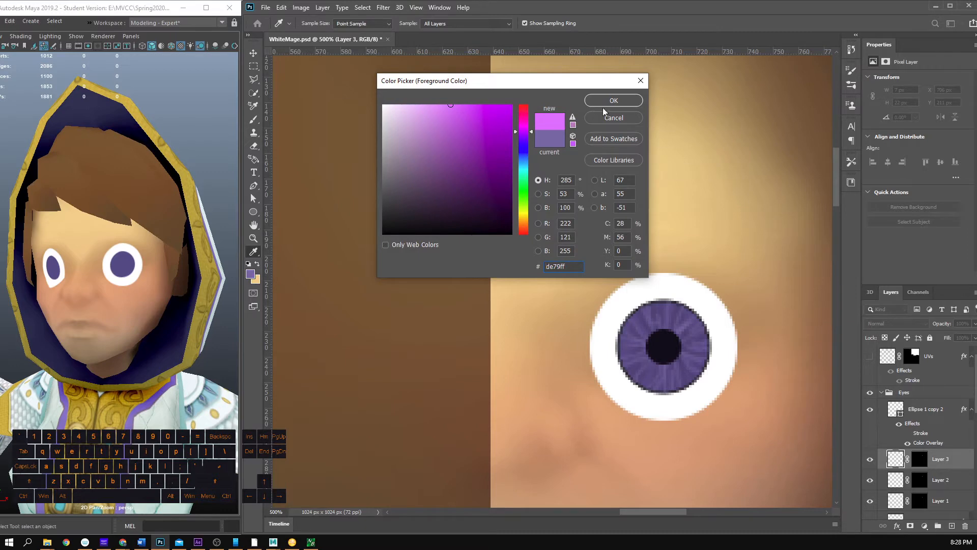
pyautogui.click(604, 101)
pyautogui.press('b')
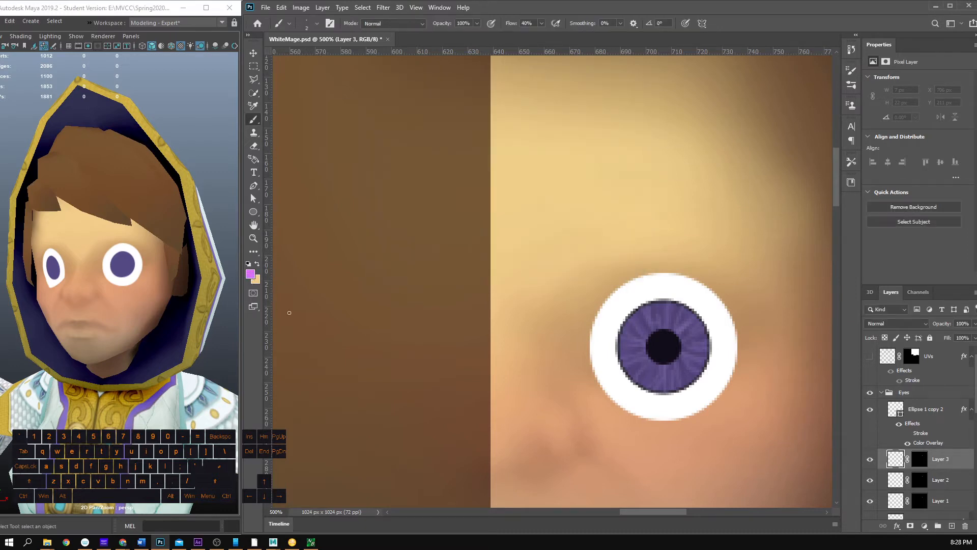
# Step: Undo the test streak on the iris and lower the brush opacity to 66%
pyautogui.moveTo(659, 331)
pyautogui.mouseDown()
pyautogui.moveTo(659, 293)
pyautogui.moveTo(665, 334)
pyautogui.moveTo(670, 310)
pyautogui.mouseUp()
pyautogui.hotkey('ctrl', 'z')
pyautogui.hotkey('ctrl', 'z')
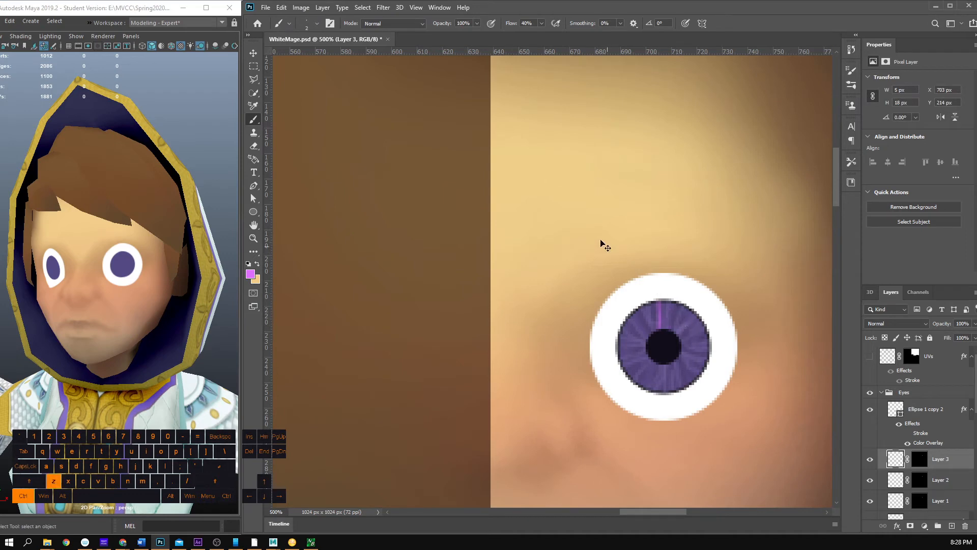
pyautogui.click(476, 24)
pyautogui.click(471, 16)
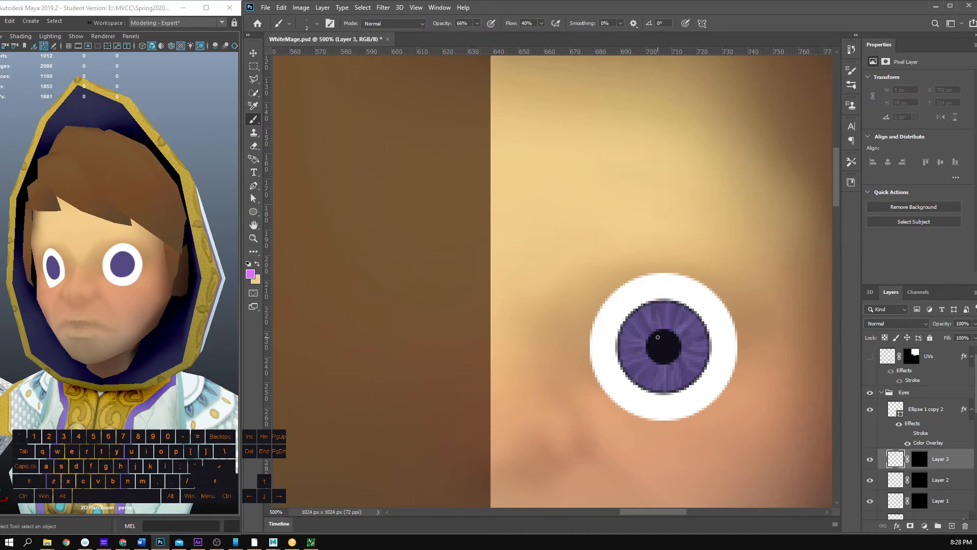
# Step: Try pink-purple radial streaks above the pupil at 66% opacity, and undo them
pyautogui.moveTo(662, 330); pyautogui.dragTo(665, 302)
pyautogui.moveTo(676, 336); pyautogui.dragTo(678, 314)
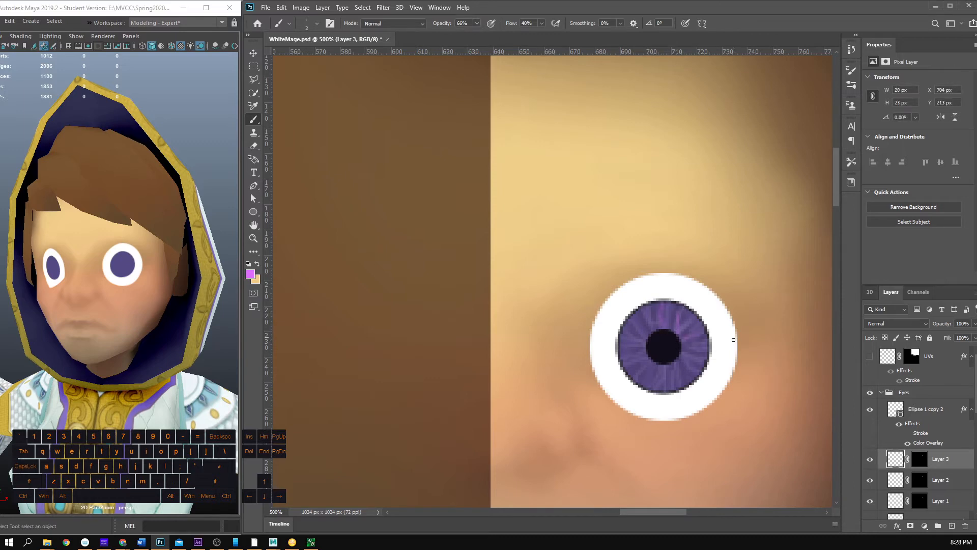
pyautogui.hotkey('ctrl', 'z')
pyautogui.hotkey('ctrl', 'z')
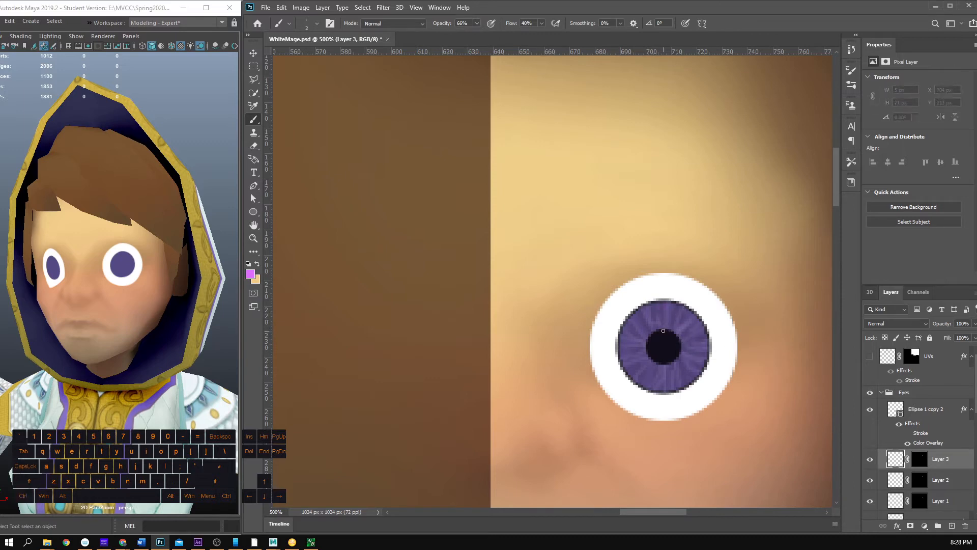
# Step: Lower the brush flow to 15% and paint pink-purple radial streaks around the iris on Layer 3
pyautogui.moveTo(663, 330)
pyautogui.mouseDown()
pyautogui.moveTo(659, 290)
pyautogui.moveTo(665, 330)
pyautogui.moveTo(673, 311)
pyautogui.mouseUp()
pyautogui.hotkey('ctrl', 'z')
pyautogui.hotkey('ctrl', 'z')
pyautogui.moveTo(539, 23); pyautogui.dragTo(523, 33)
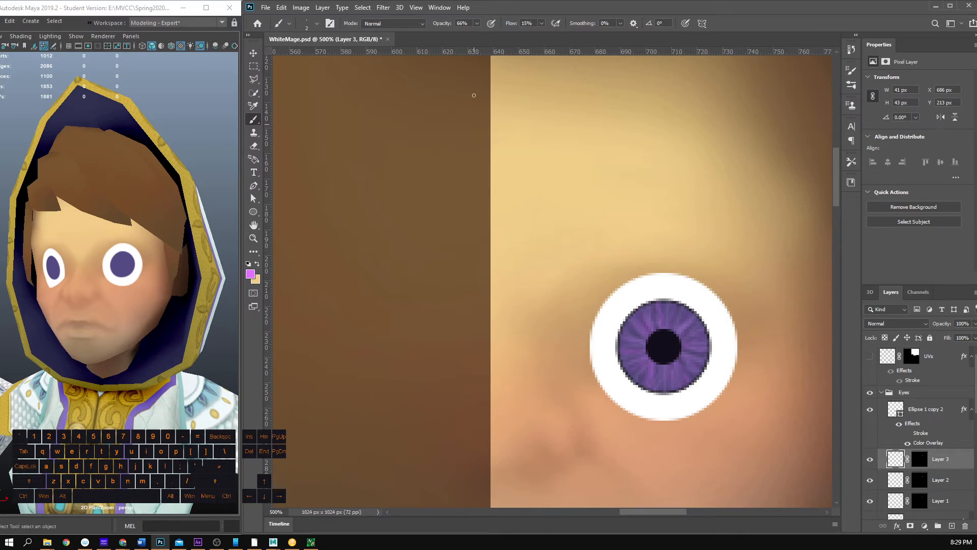
# Step: Save the texture and turn the character in Maya to inspect both eyes from the front
pyautogui.hotkey('ctrl', 's')
pyautogui.moveTo(206, 286); pyautogui.dragTo(175, 203)
pyautogui.moveTo(129, 310); pyautogui.dragTo(163, 311)
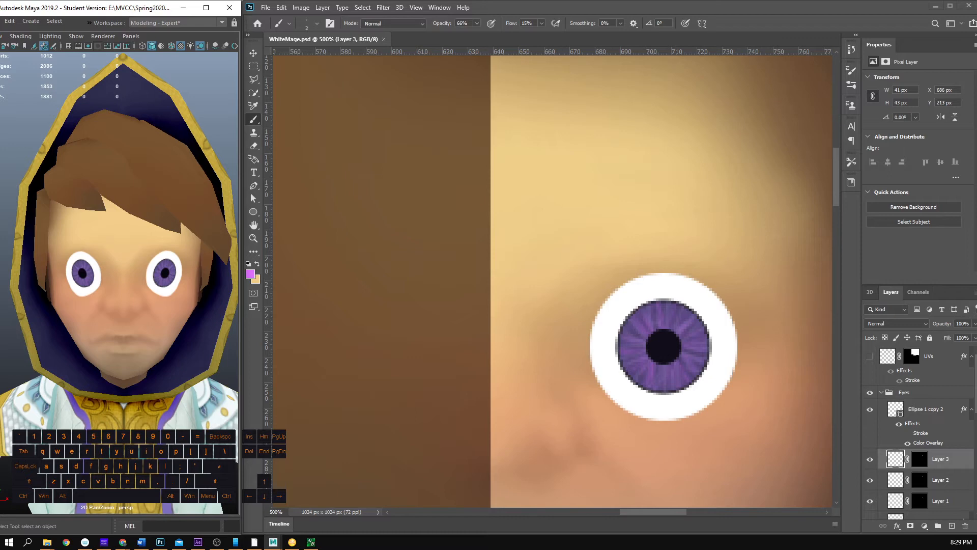
# Step: Return to Photoshop and add a new layer above Layer 3, masked to the same iris shape
pyautogui.click(513, 3)
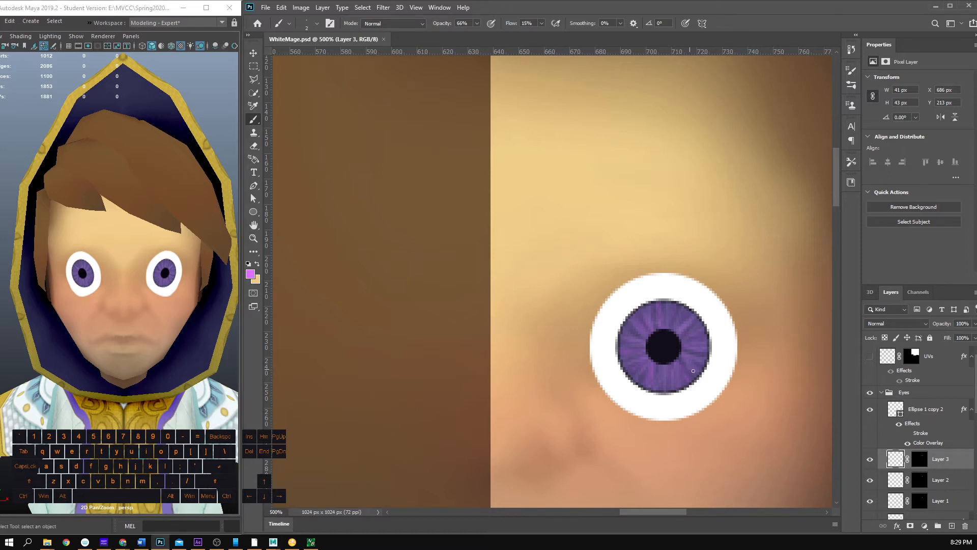
pyautogui.click(952, 526)
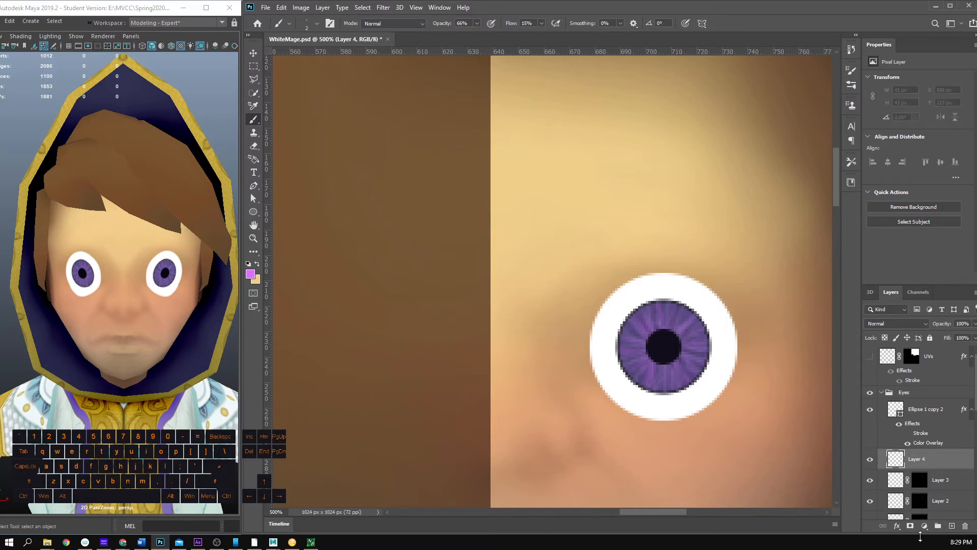
pyautogui.keyDown('ctrl'); pyautogui.click(919, 486); pyautogui.keyUp('ctrl')
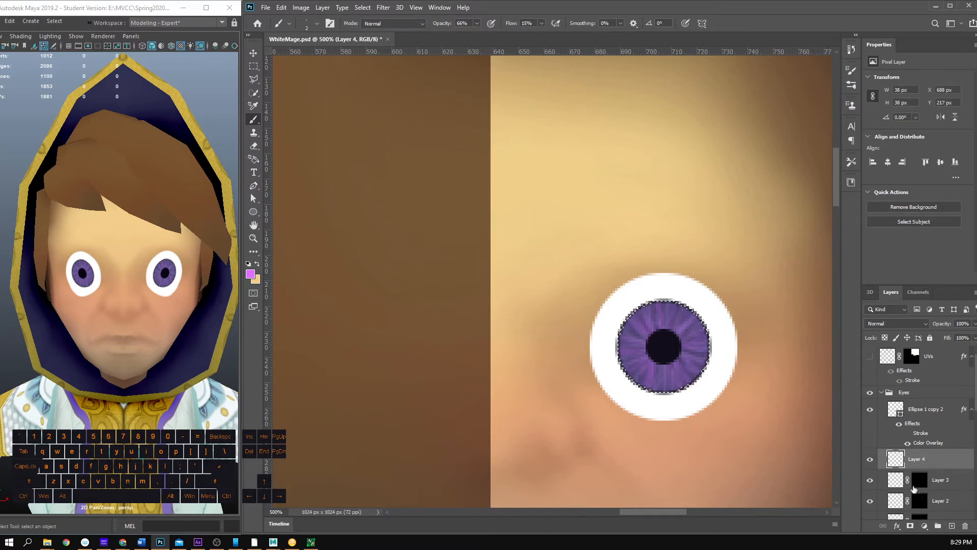
pyautogui.click(910, 526)
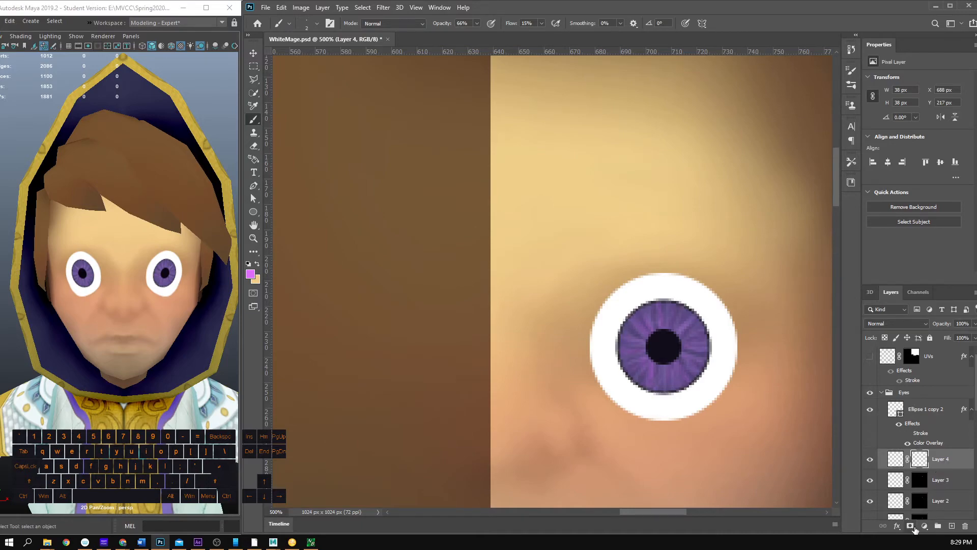
pyautogui.click(900, 462)
# Step: Make Layer 4's pixels active instead of its mask, ready for painting the iris
pyautogui.press('z')
pyautogui.click(666, 307)
pyautogui.click(667, 316)
pyautogui.click(664, 354)
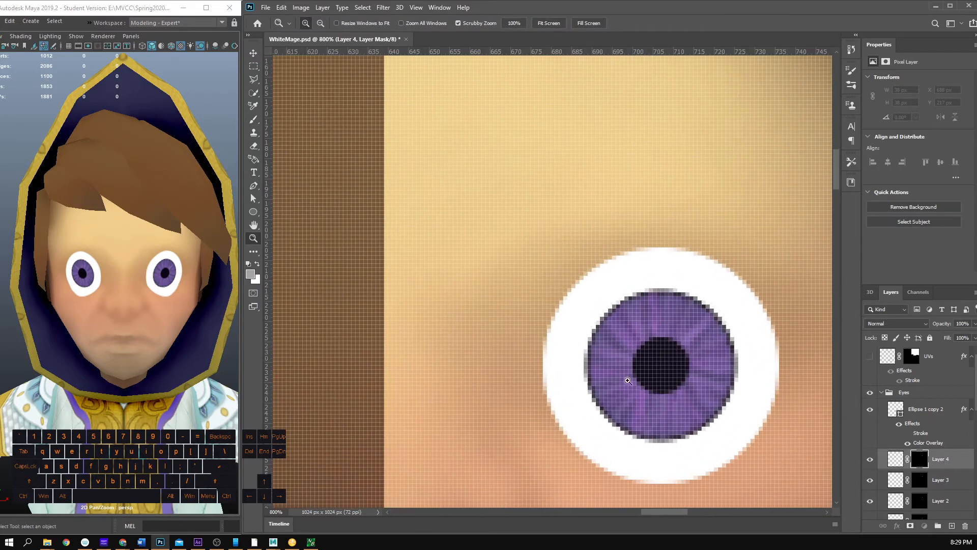
pyautogui.moveTo(659, 359); pyautogui.dragTo(629, 325)
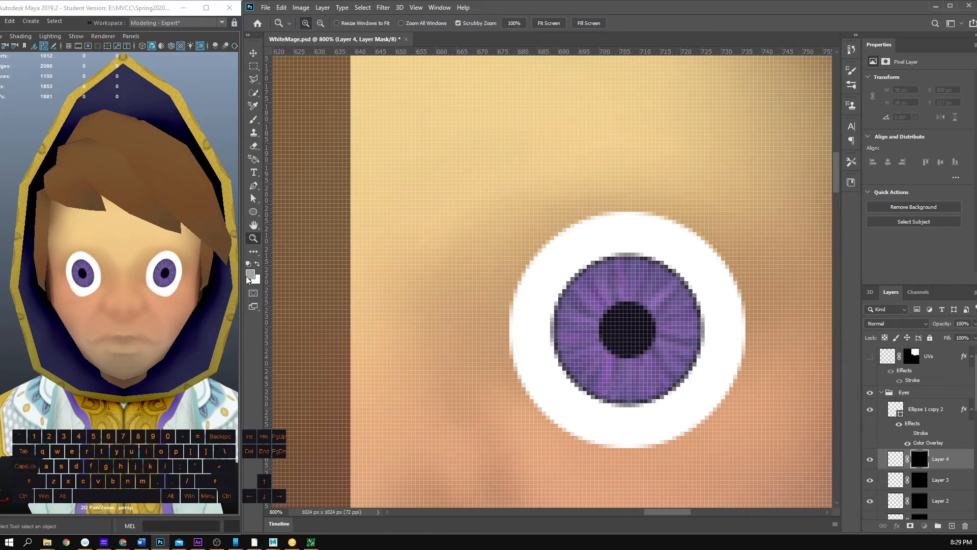
pyautogui.click(895, 465)
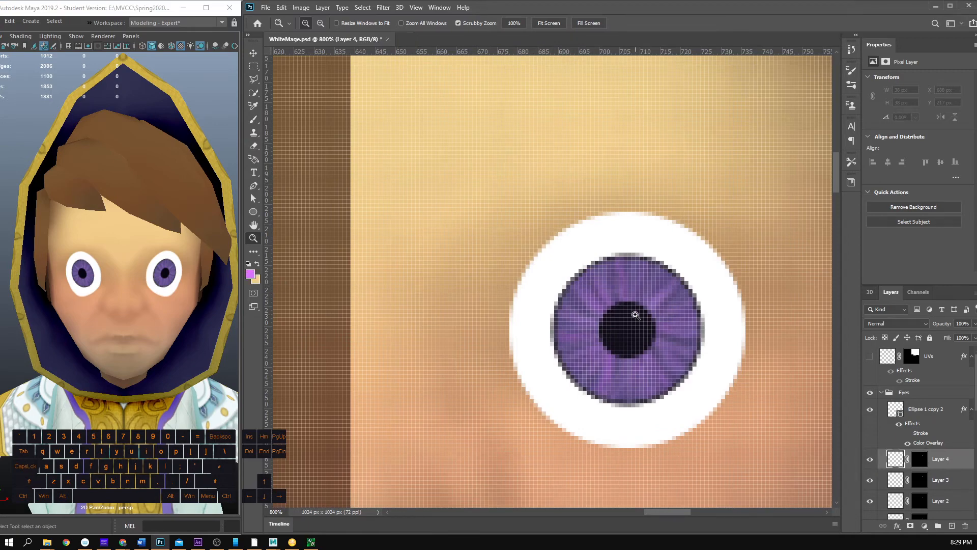
pyautogui.keyDown('alt'); pyautogui.click(630, 312); pyautogui.keyUp('alt')
pyautogui.keyDown('alt'); pyautogui.click(629, 312); pyautogui.keyUp('alt')
pyautogui.keyDown('alt'); pyautogui.click(630, 312); pyautogui.keyUp('alt')
pyautogui.keyDown('alt'); pyautogui.click(631, 312); pyautogui.keyUp('alt')
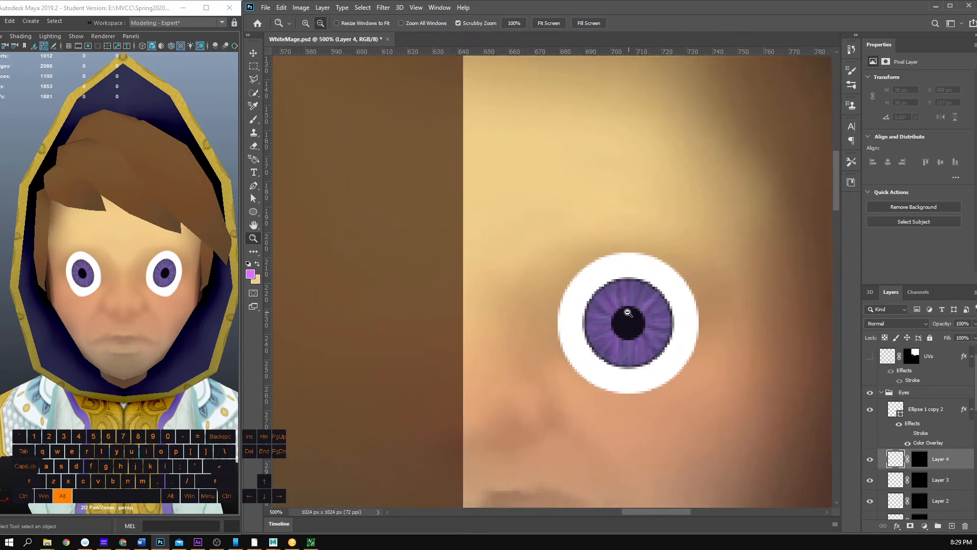
pyautogui.click(633, 311)
# Step: Switch to Chrome and browse the eye iris image results for iris colour and pattern references
pyautogui.click(256, 278)
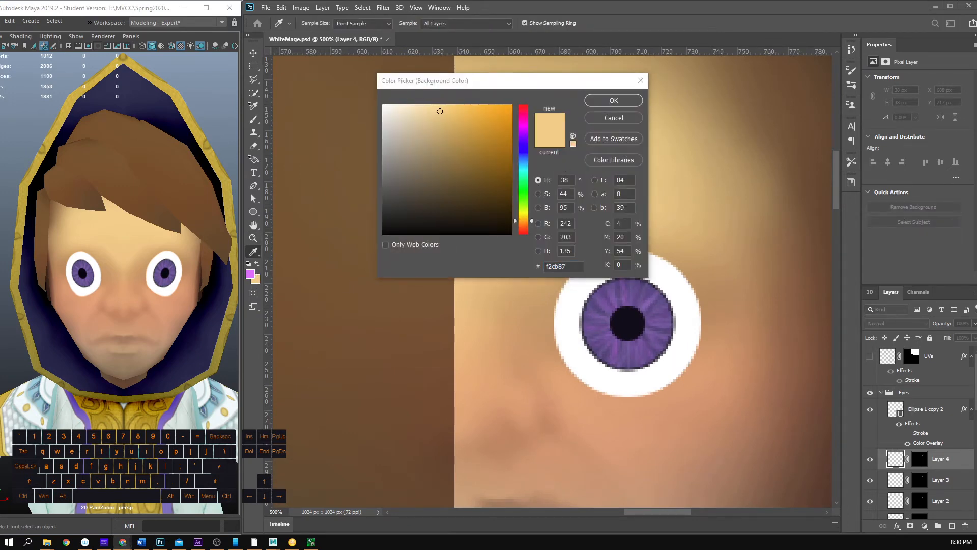
pyautogui.click(123, 542)
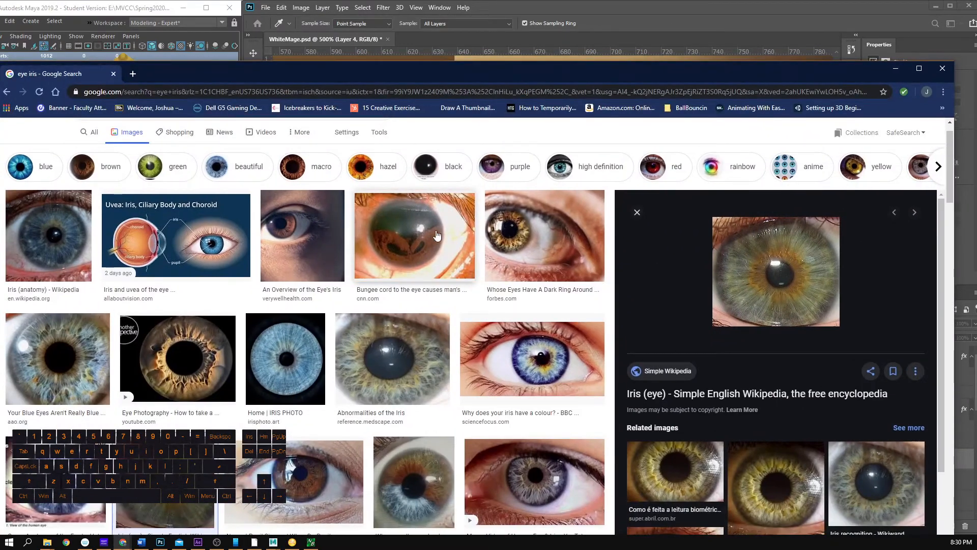
pyautogui.scroll(-2, 464, 291)
pyautogui.scroll(-1, 464, 291)
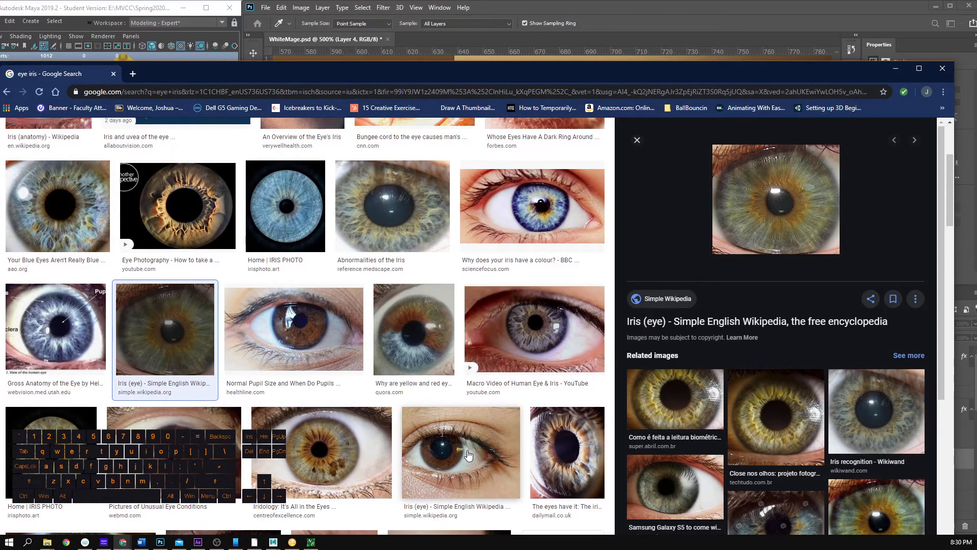
pyautogui.scroll(-3, 467, 455)
pyautogui.scroll(-3, 468, 455)
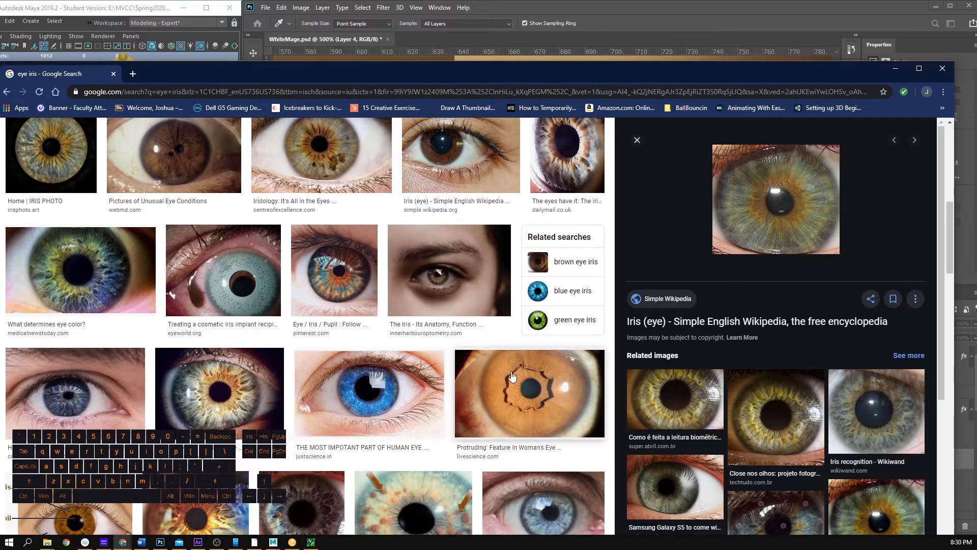
pyautogui.scroll(-2, 416, 421)
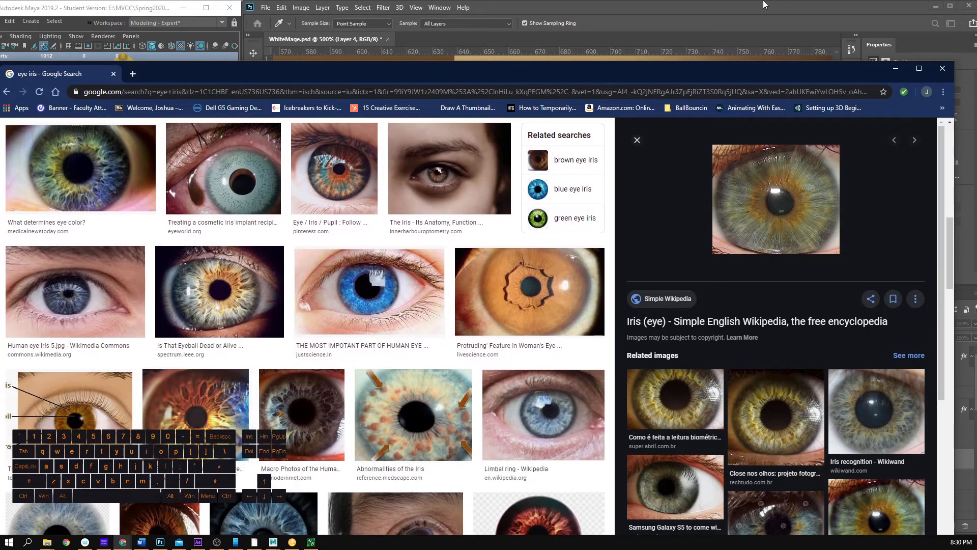
# Step: Return to Photoshop and set the background colour to a golden brown (#906d31)
pyautogui.click(763, 4)
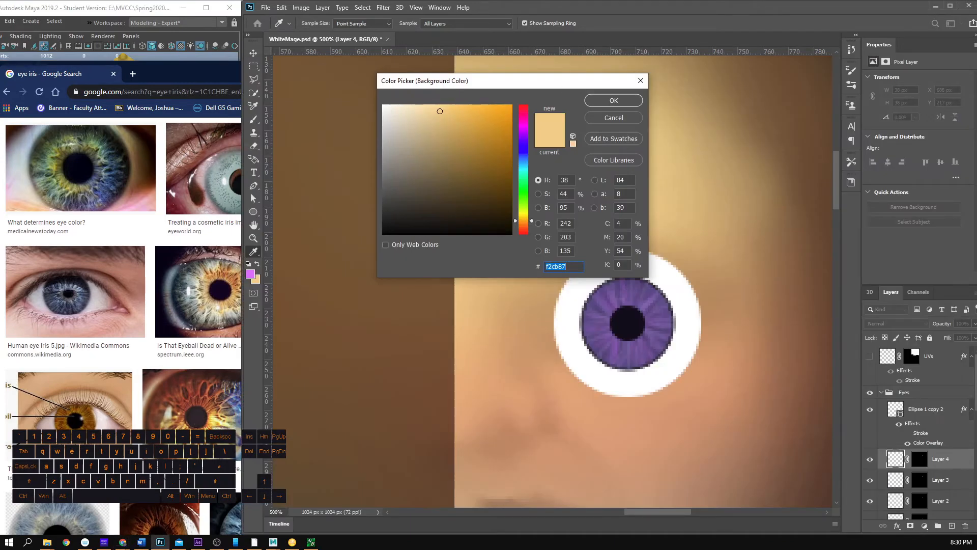
pyautogui.click(622, 15)
pyautogui.moveTo(457, 148); pyautogui.dragTo(468, 161)
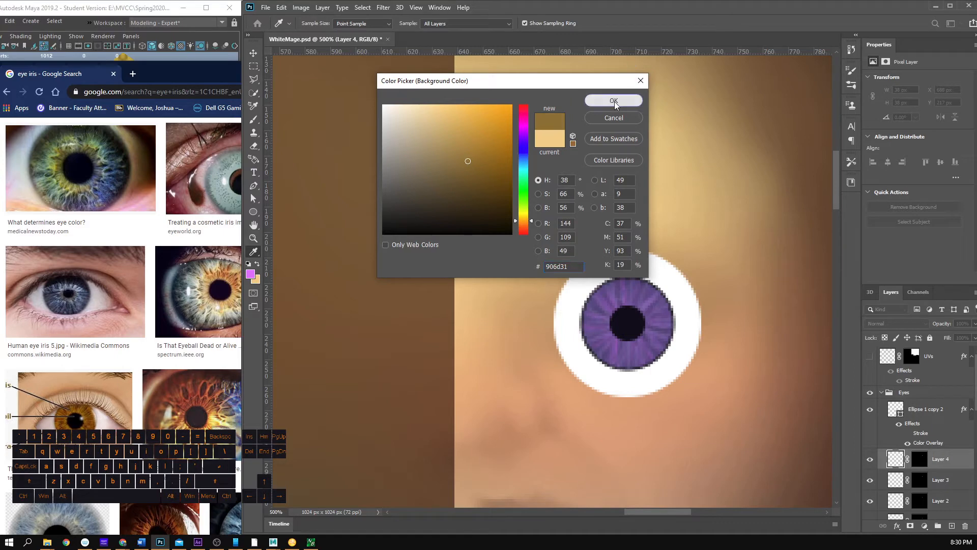
pyautogui.click(614, 100)
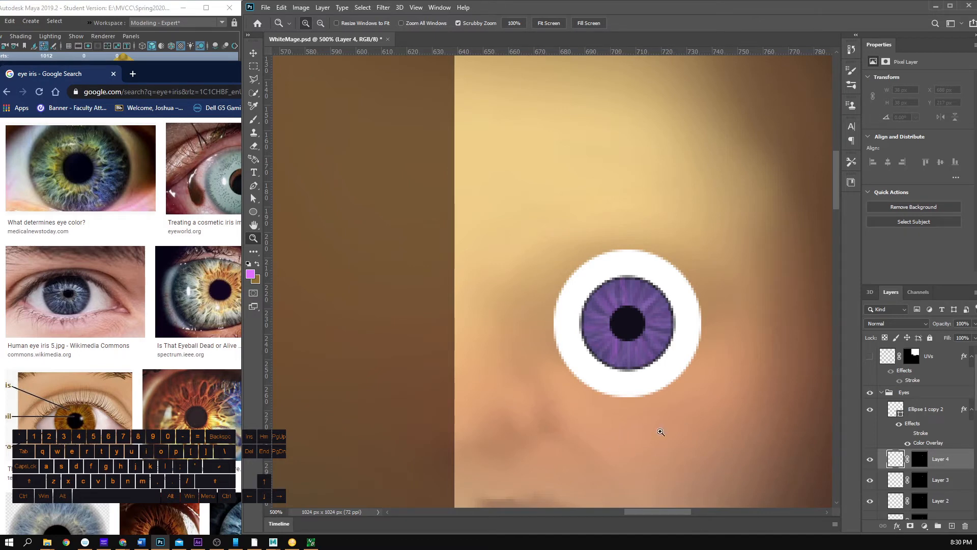
# Step: Bring Maya back in front of the browser to view the character's face
pyautogui.press('shift')
pyautogui.click(137, 4)
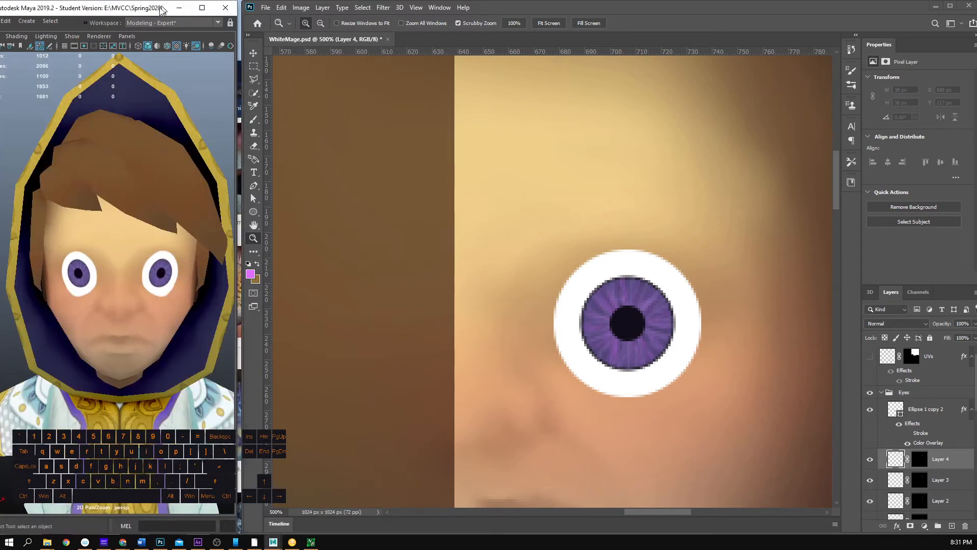
# Step: Switch to Chrome and examine the eye iris image results for the colouring around the pupil
pyautogui.moveTo(169, 13); pyautogui.dragTo(167, 13)
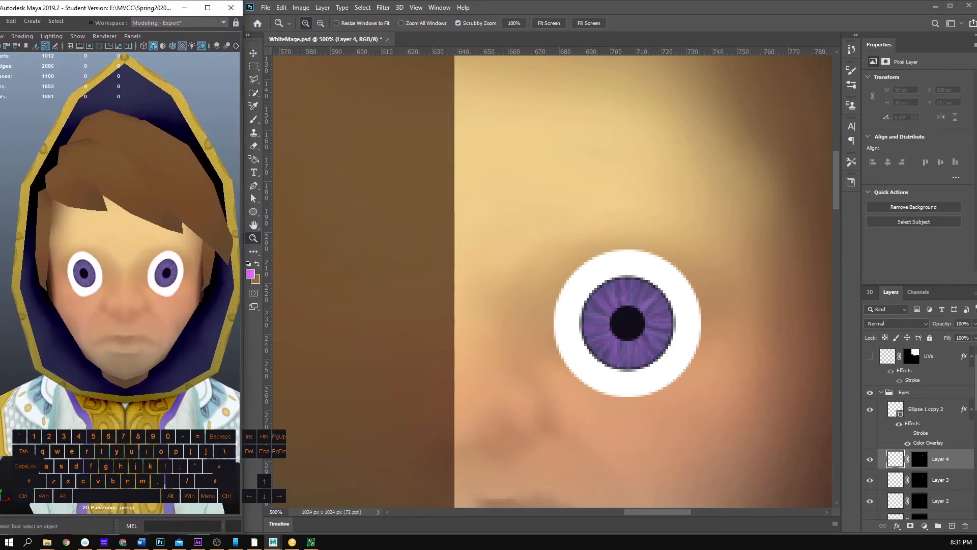
pyautogui.moveTo(124, 544)
pyautogui.click(493, 502)
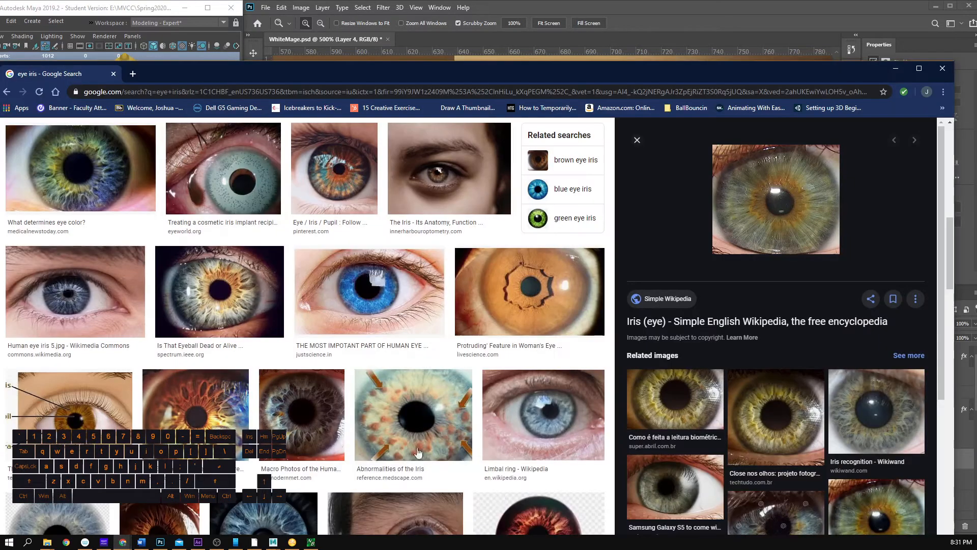
pyautogui.moveTo(344, 76); pyautogui.dragTo(523, 130)
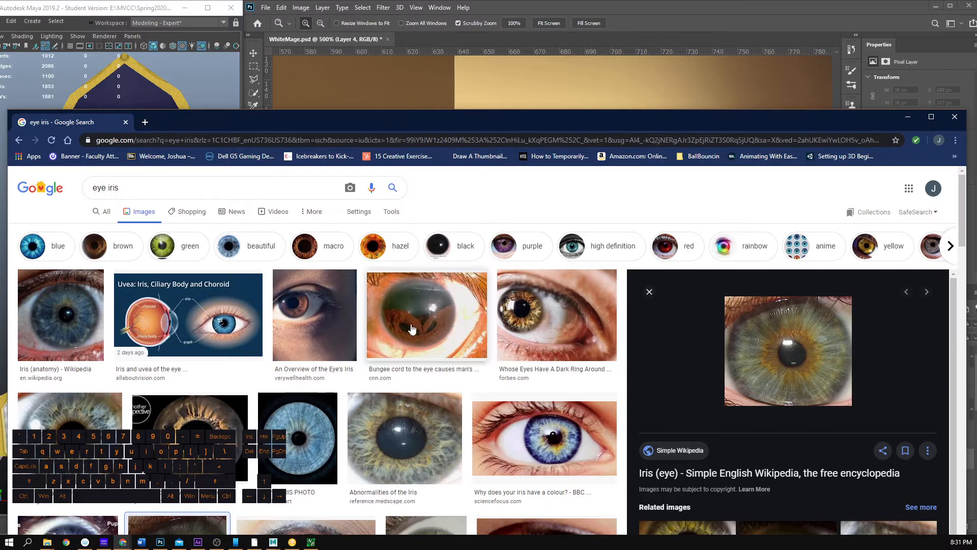
pyautogui.moveTo(517, 134); pyautogui.dragTo(0, 127)
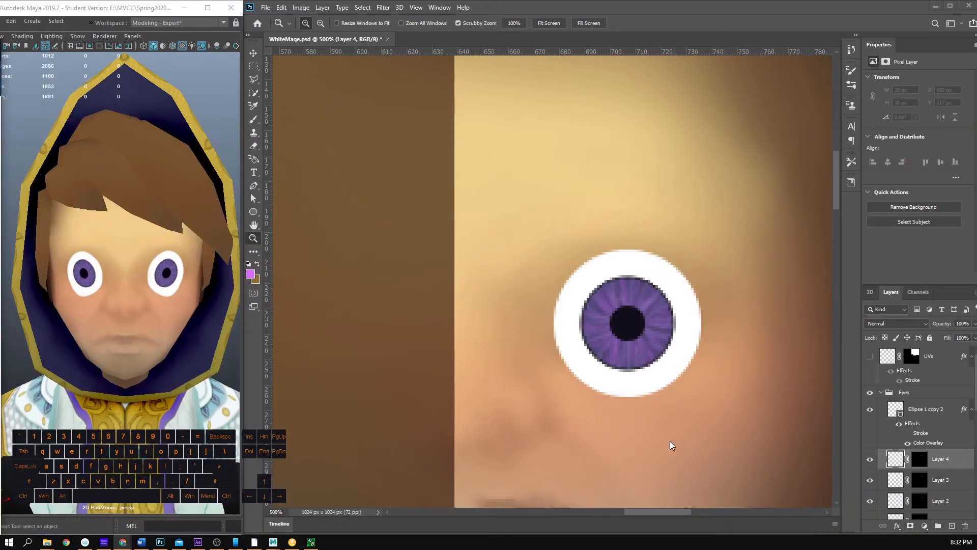
# Step: Return to Photoshop and ready the Brush tool with golden brown as the foreground colour
pyautogui.moveTo(631, 317); pyautogui.dragTo(633, 319)
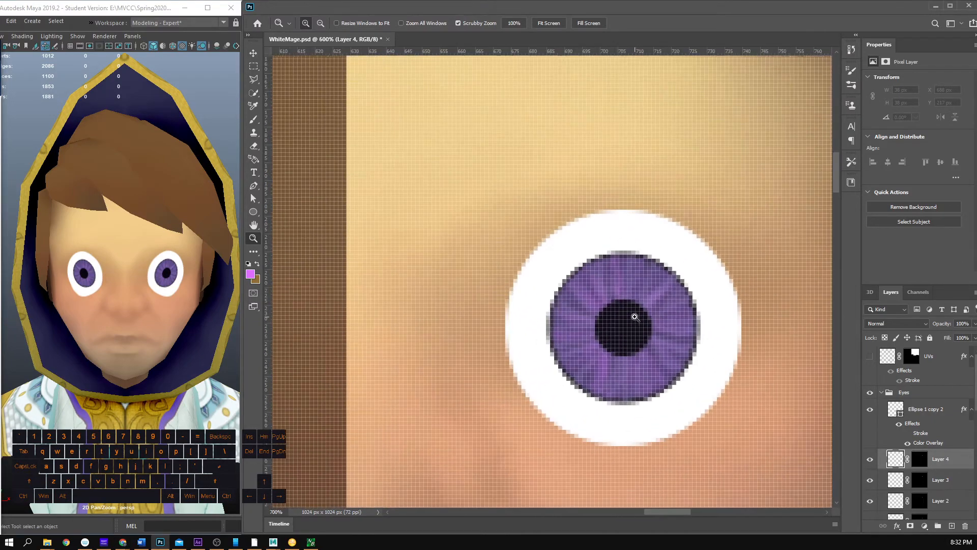
pyautogui.press('b')
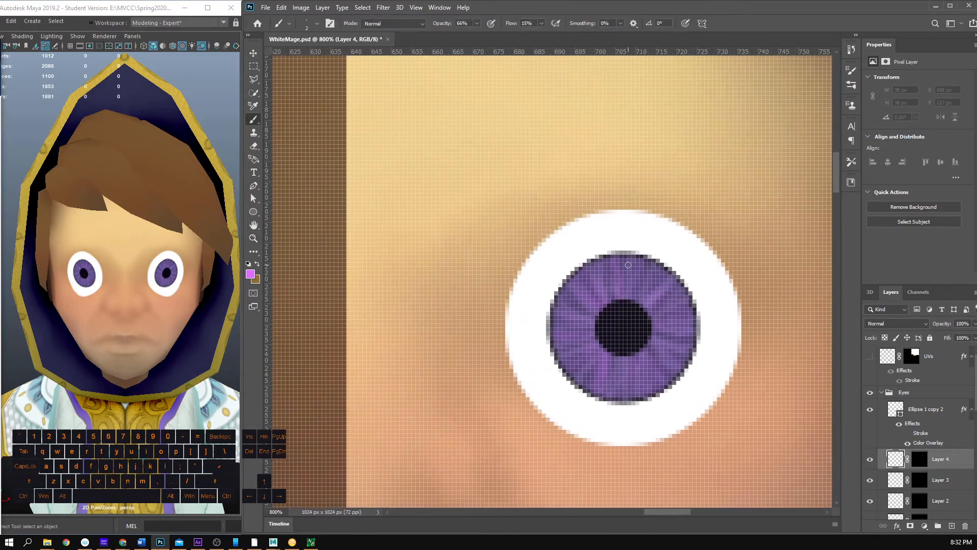
pyautogui.press('x')
pyautogui.click(870, 460)
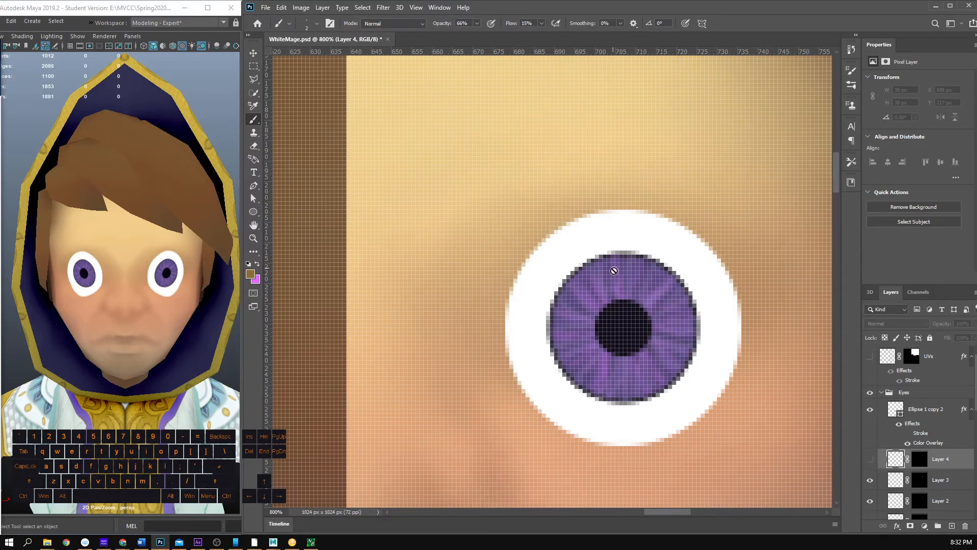
pyautogui.click(628, 298)
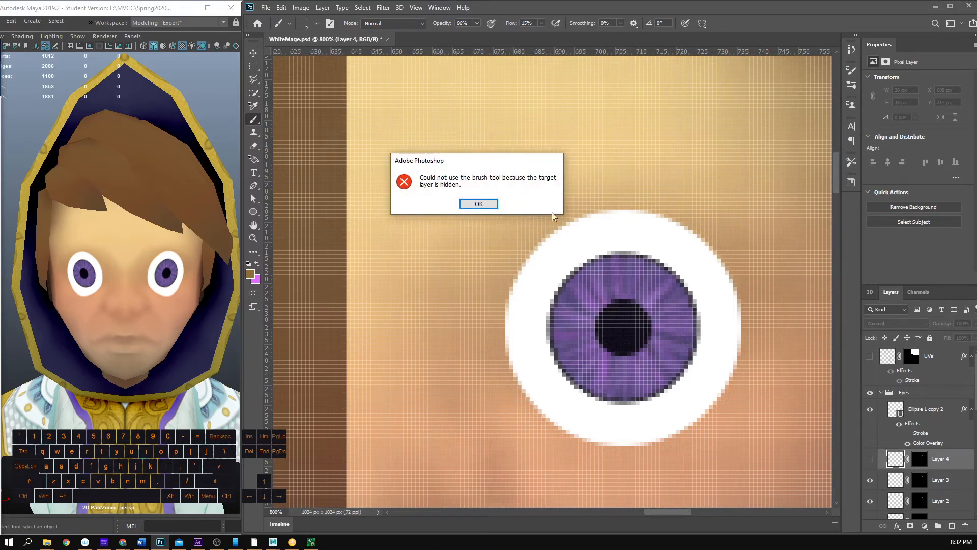
pyautogui.click(479, 204)
pyautogui.click(870, 459)
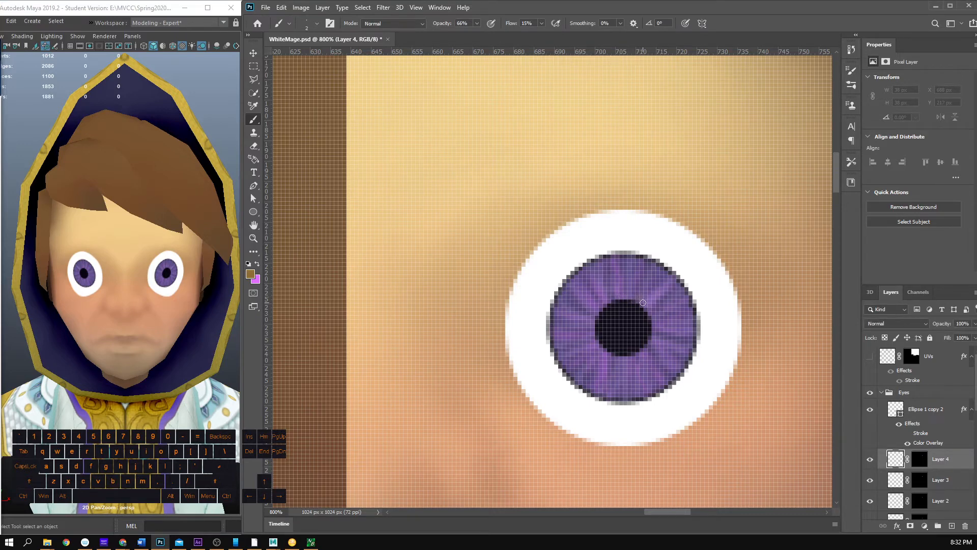
# Step: Raise the brush flow to 45% and paint an uneven golden brown ring around the pupil on Layer 4
pyautogui.click(643, 302)
pyautogui.click(541, 23)
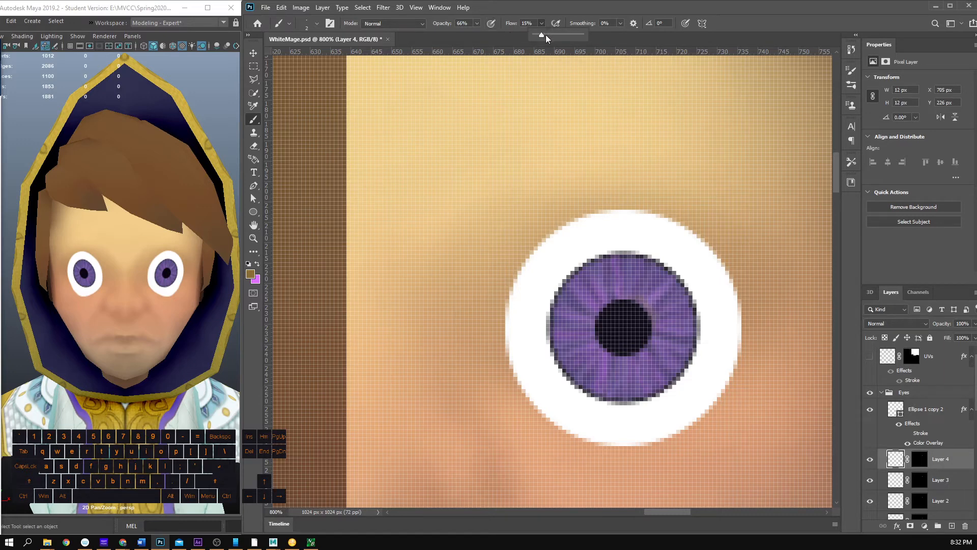
pyautogui.moveTo(546, 34); pyautogui.dragTo(554, 42)
pyautogui.click(628, 305)
pyautogui.moveTo(634, 300)
pyautogui.mouseDown()
pyautogui.moveTo(654, 336)
pyautogui.moveTo(636, 361)
pyautogui.moveTo(607, 348)
pyautogui.moveTo(599, 356)
pyautogui.moveTo(603, 343)
pyautogui.moveTo(586, 337)
pyautogui.moveTo(608, 318)
pyautogui.moveTo(612, 292)
pyautogui.moveTo(618, 298)
pyautogui.moveTo(623, 287)
pyautogui.moveTo(662, 324)
pyautogui.moveTo(666, 337)
pyautogui.moveTo(649, 339)
pyautogui.moveTo(652, 361)
pyautogui.moveTo(632, 359)
pyautogui.moveTo(609, 343)
pyautogui.mouseUp()
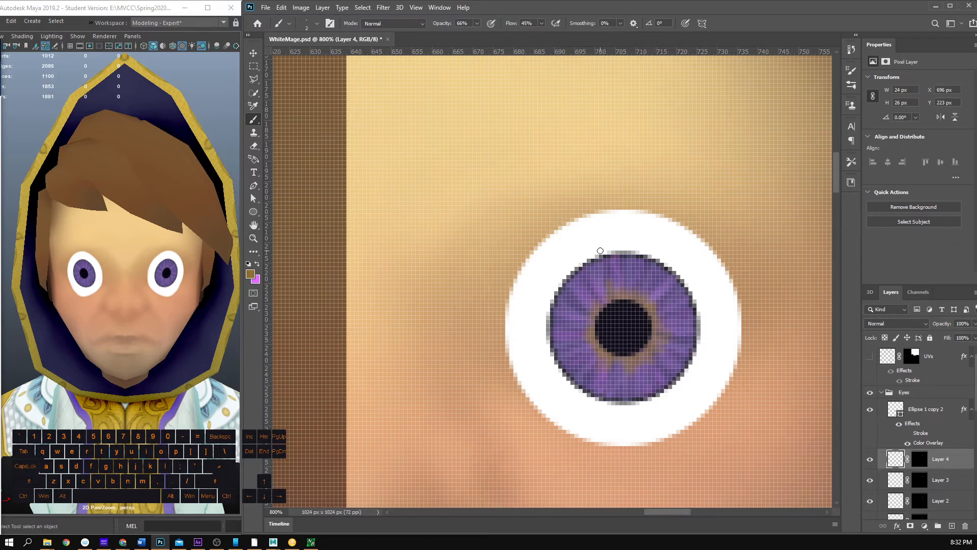
# Step: Reduce the Eraser to 1 px and trim the golden brown ring around the pupil into finer streaks
pyautogui.press('e')
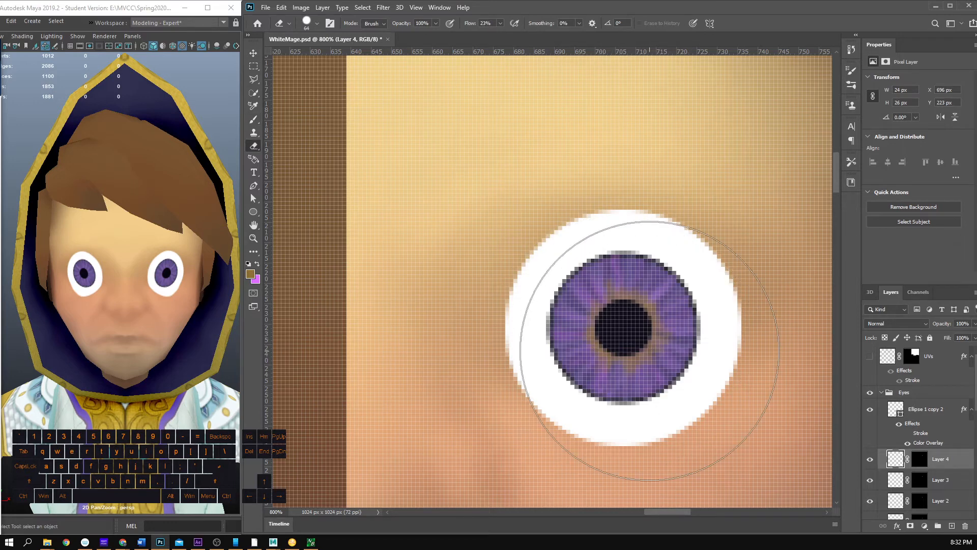
pyautogui.press('[')
pyautogui.press('[')
pyautogui.press('[')
pyautogui.press('[')
pyautogui.press('[')
pyautogui.press('[')
pyautogui.press('[')
pyautogui.press('[')
pyautogui.press('[')
pyautogui.press('[')
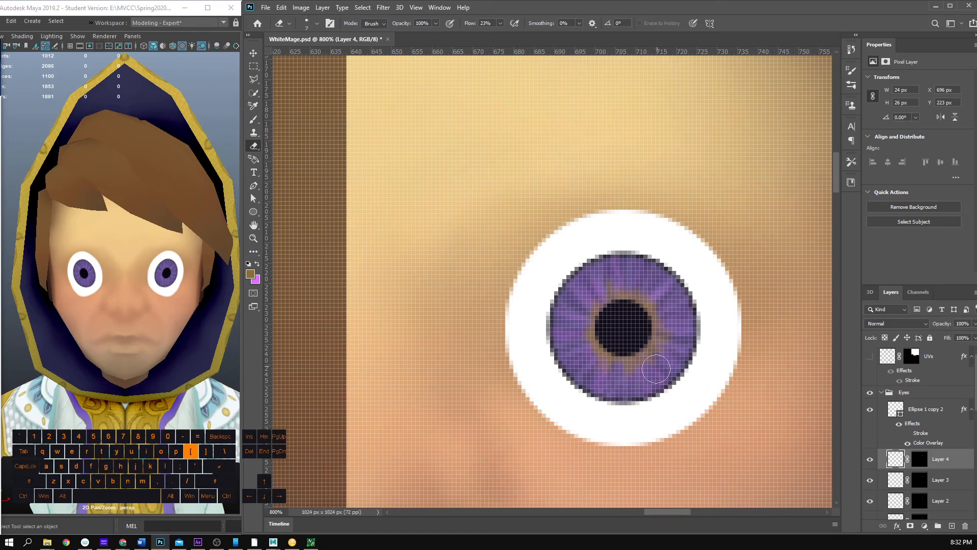
pyautogui.press('[')
# Step: Save the texture file and inspect the updated eye close up on the character's face in Maya
pyautogui.hotkey('ctrl', 's')
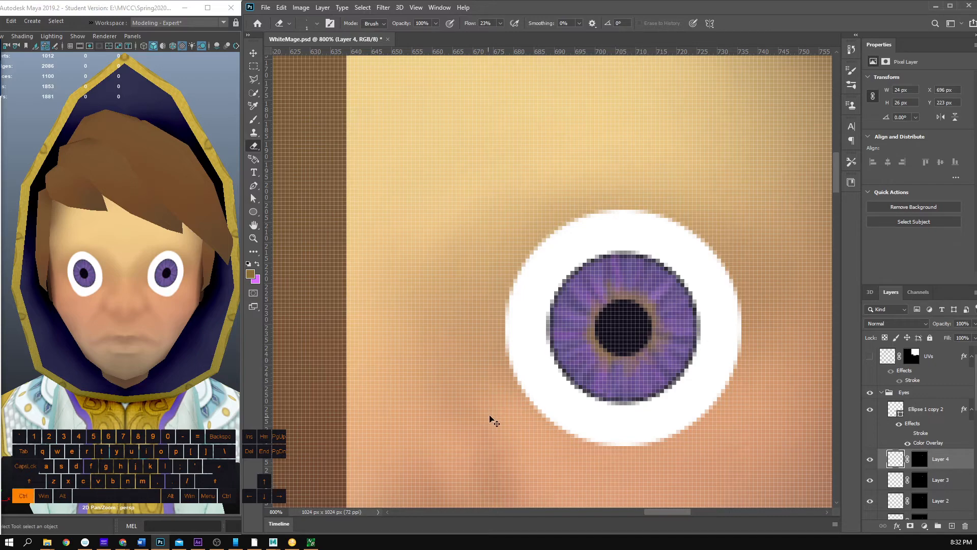
pyautogui.keyDown('alt'); pyautogui.click(278, 367); pyautogui.keyUp('alt')
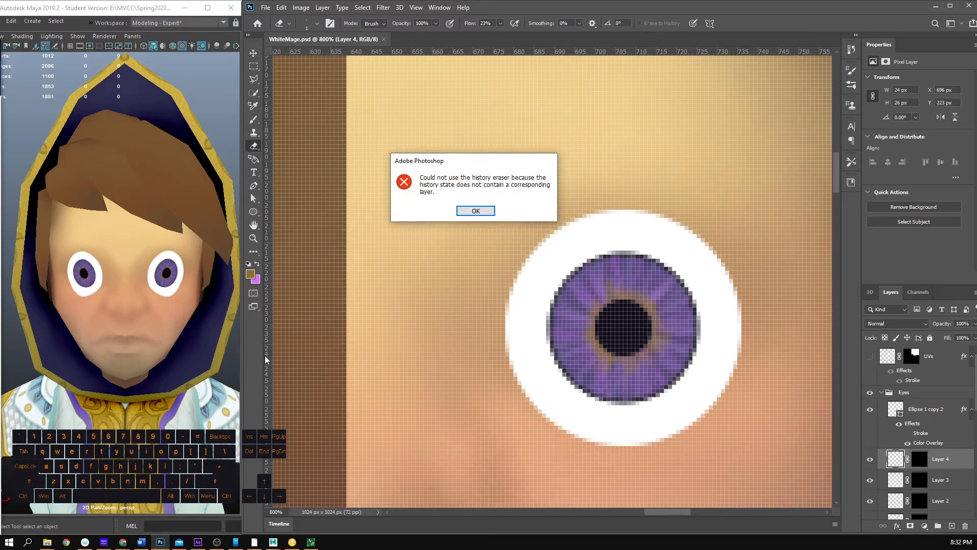
pyautogui.click(475, 210)
pyautogui.moveTo(186, 263); pyautogui.dragTo(144, 286)
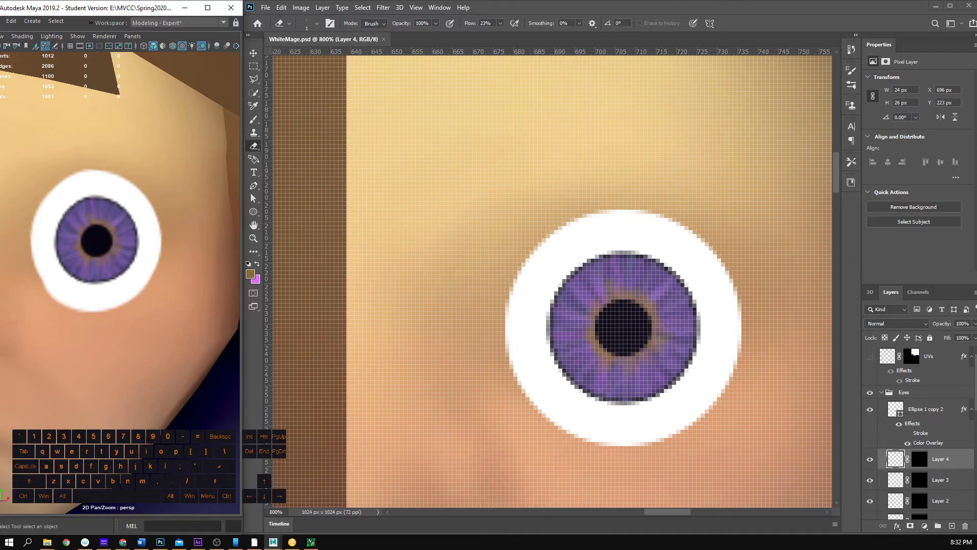
pyautogui.hotkey('alt', 'Tab')
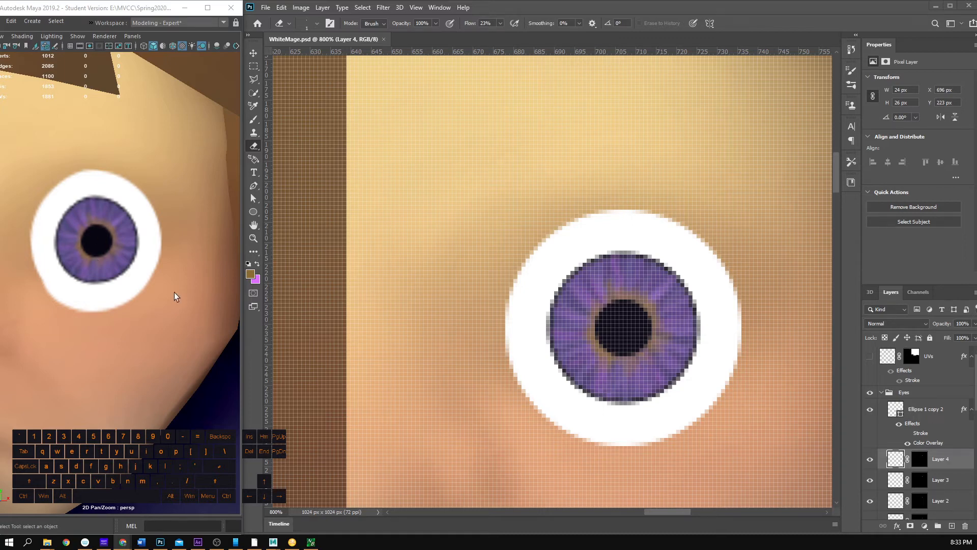
# Step: Return to Photoshop, add a new layer above Layer 4 and make pink the foreground colour
pyautogui.press('z')
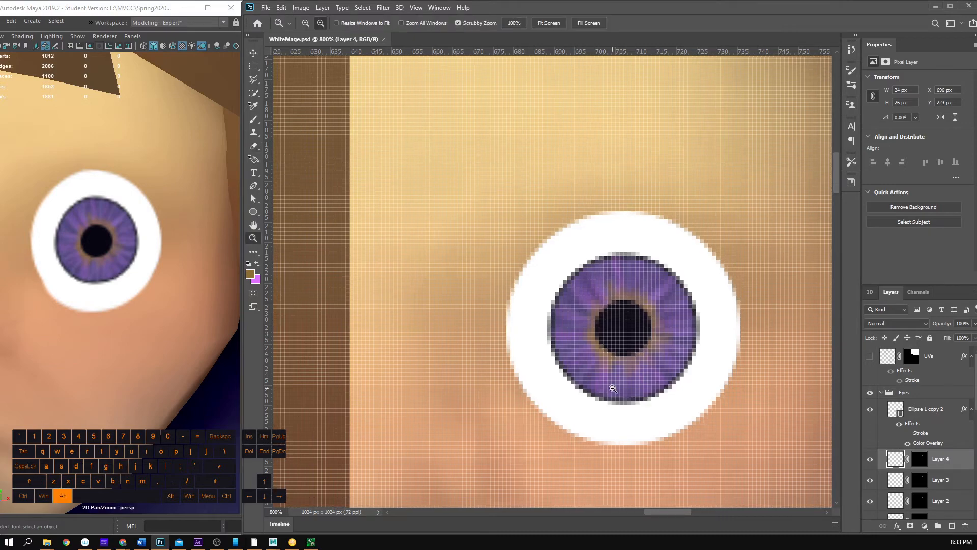
pyautogui.keyDown('alt'); pyautogui.click(609, 390); pyautogui.keyUp('alt')
pyautogui.keyDown('alt'); pyautogui.click(631, 399); pyautogui.keyUp('alt')
pyautogui.keyDown('alt'); pyautogui.click(632, 403); pyautogui.keyUp('alt')
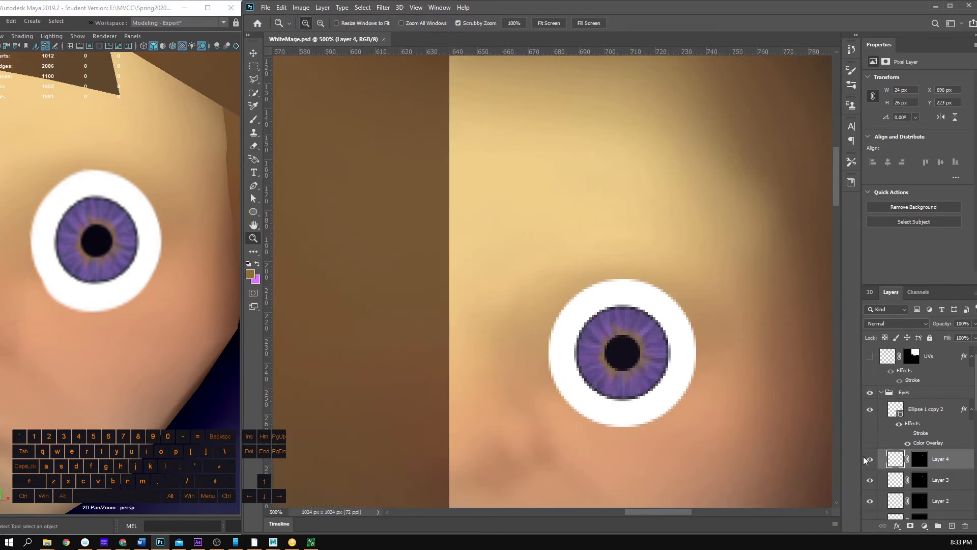
pyautogui.click(951, 526)
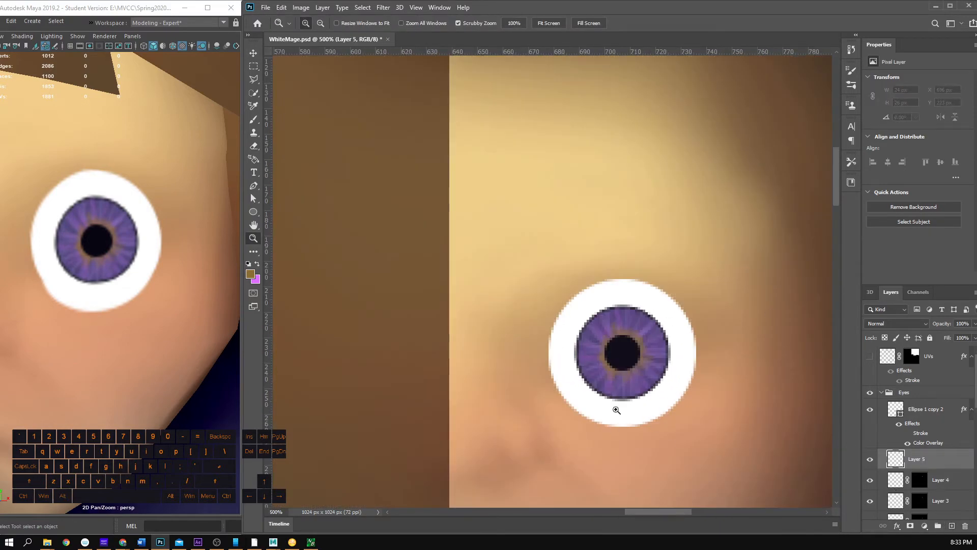
pyautogui.press('x')
pyautogui.press('e')
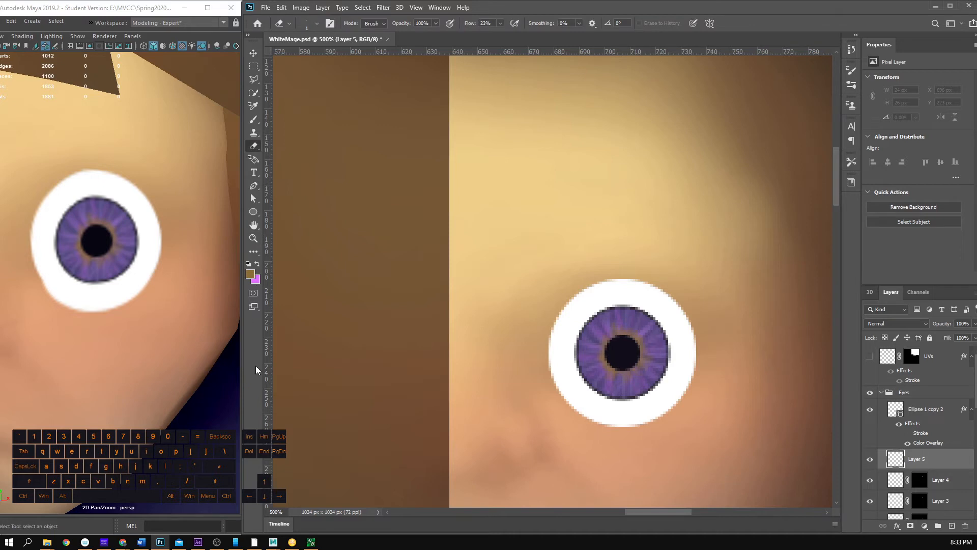
pyautogui.press('x')
pyautogui.press('p')
pyautogui.click(646, 349)
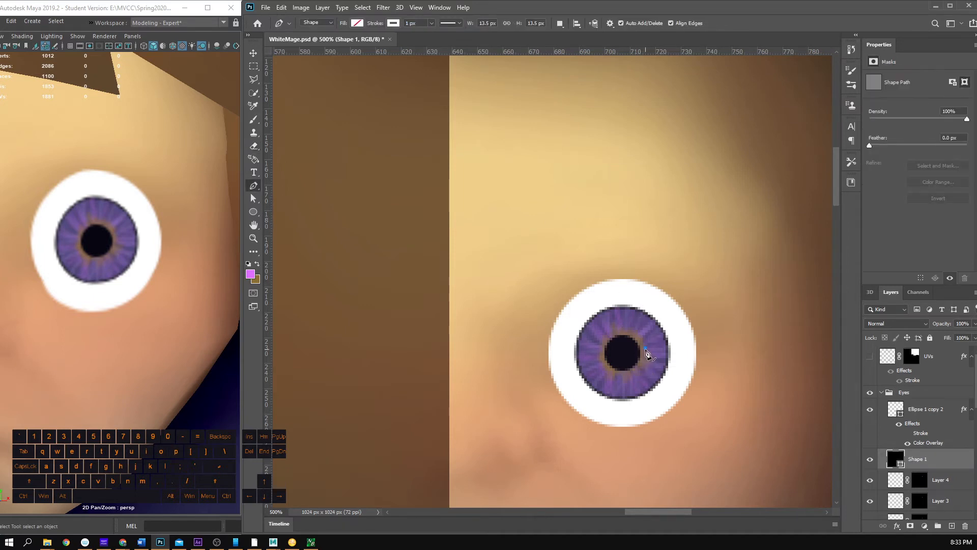
pyautogui.hotkey('ctrl', 'z')
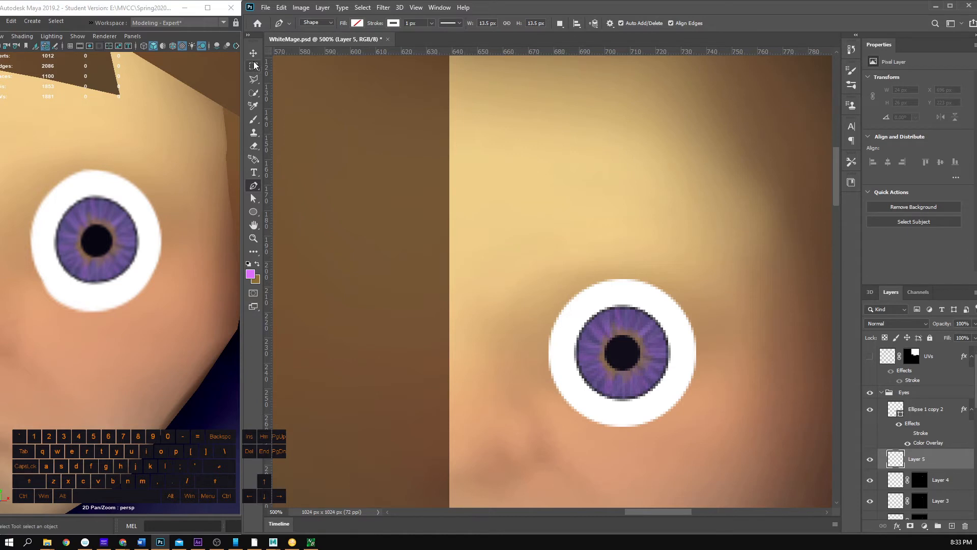
pyautogui.click(255, 53)
# Step: Ready the Brush tool at a size of 10 px for painting on Layer 5
pyautogui.press('b')
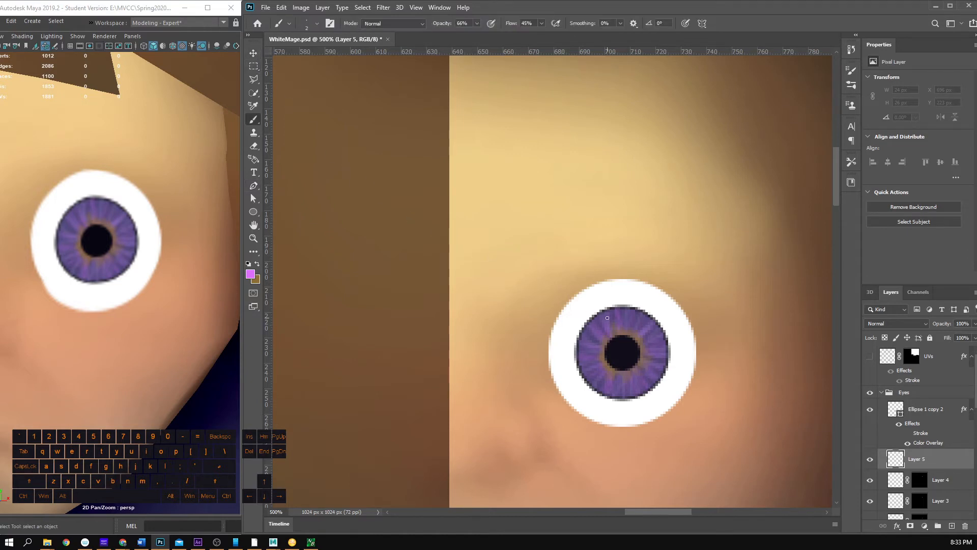
pyautogui.press(']')
pyautogui.press(']')
pyautogui.press(']')
pyautogui.press(']')
pyautogui.press(']')
pyautogui.press(']')
pyautogui.press(']')
pyautogui.press(']')
# Step: Set Layer 5's blend mode to Screen and mask it to the iris circle using Layer 4's mask shape
pyautogui.click(896, 323)
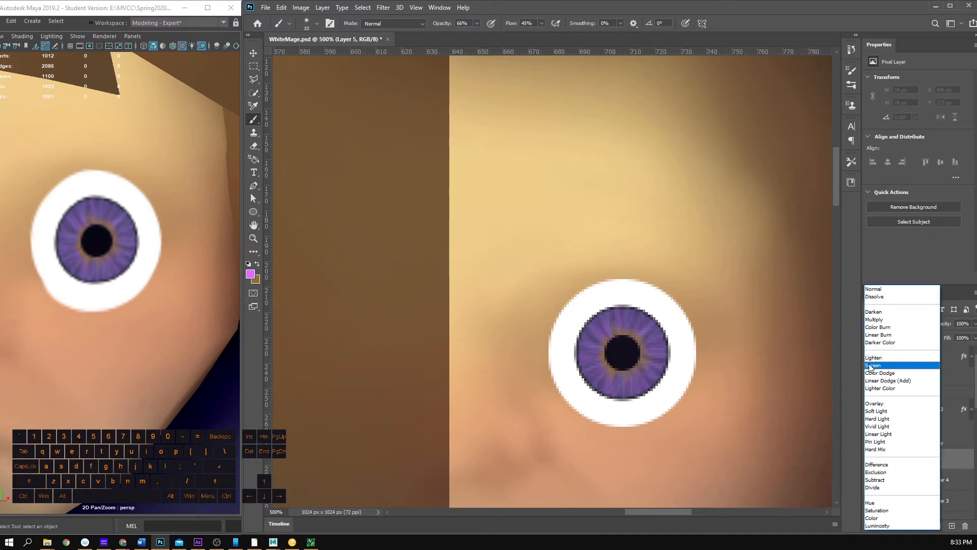
pyautogui.click(891, 367)
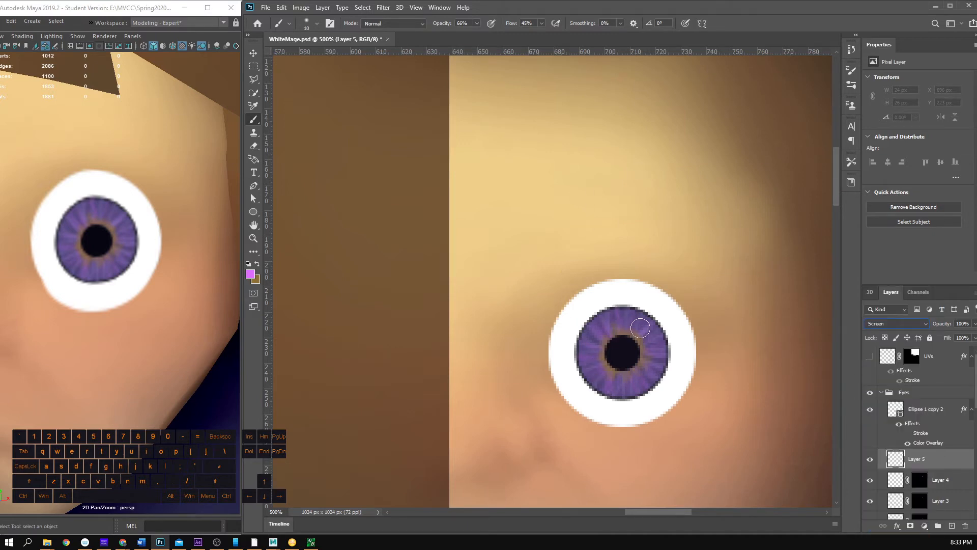
pyautogui.keyDown('ctrl'); pyautogui.click(921, 481); pyautogui.keyUp('ctrl')
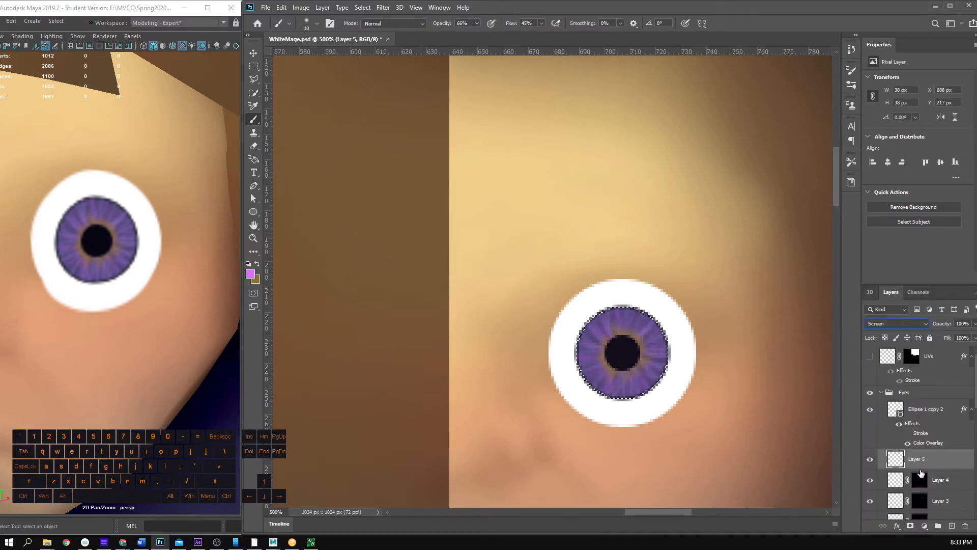
pyautogui.click(911, 526)
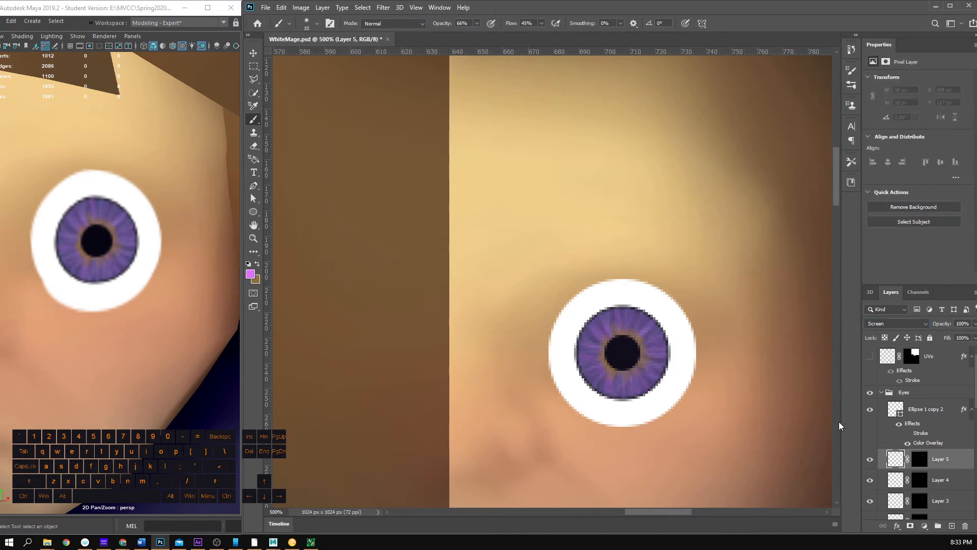
pyautogui.moveTo(587, 359); pyautogui.dragTo(675, 372)
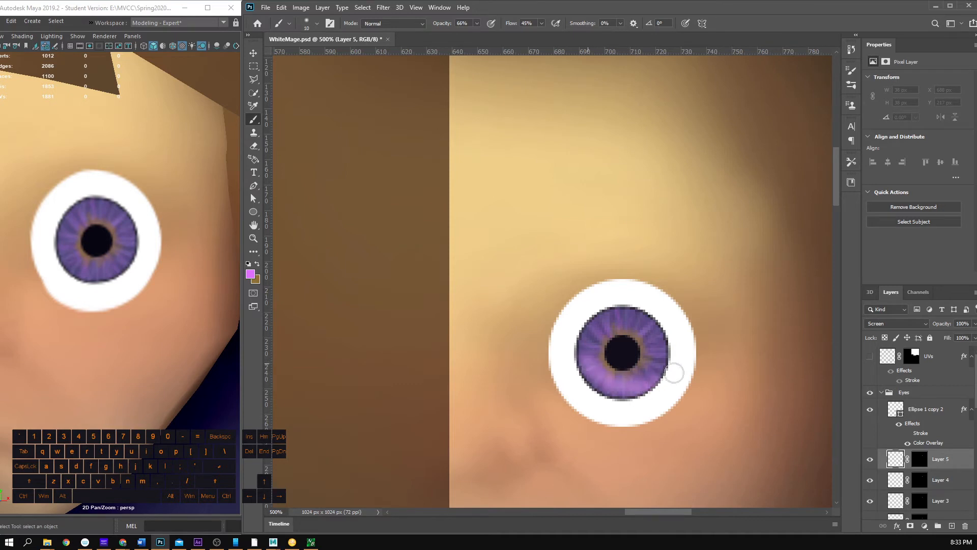
pyautogui.hotkey('ctrl', 'z')
pyautogui.hotkey('ctrl', 'z')
pyautogui.hotkey('ctrl', 'z')
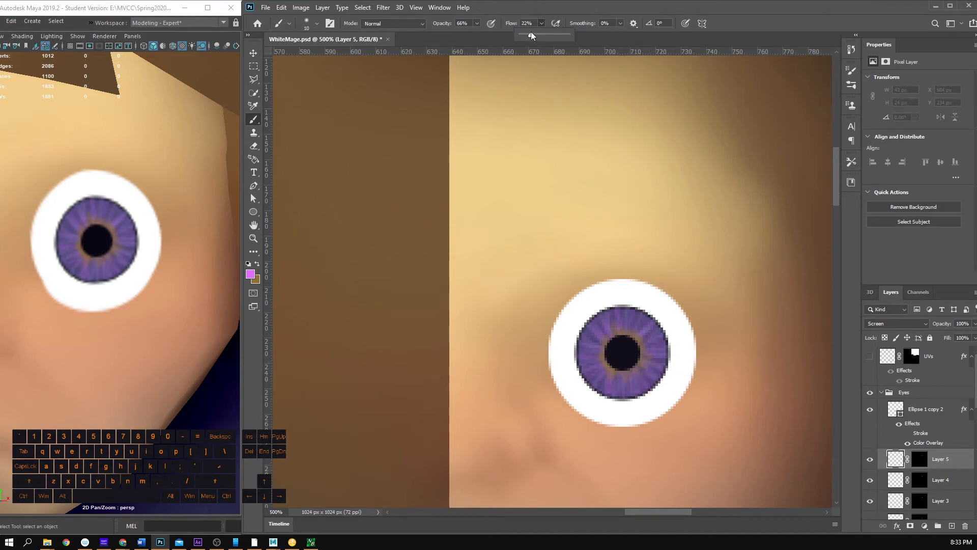
# Step: Lower the brush flow to 11% and paint a soft pink highlight over the iris's lower half, keeping Layer 5 in Screen mode
pyautogui.moveTo(530, 32); pyautogui.dragTo(526, 30)
pyautogui.moveTo(589, 363)
pyautogui.mouseDown()
pyautogui.moveTo(649, 361)
pyautogui.moveTo(644, 375)
pyautogui.moveTo(604, 370)
pyautogui.moveTo(630, 388)
pyautogui.moveTo(652, 364)
pyautogui.moveTo(609, 380)
pyautogui.mouseUp()
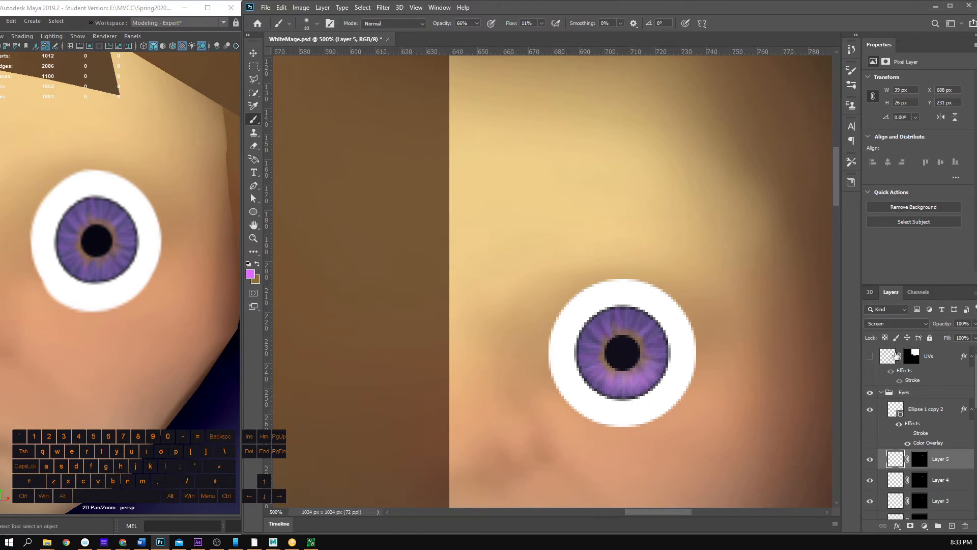
pyautogui.click(894, 324)
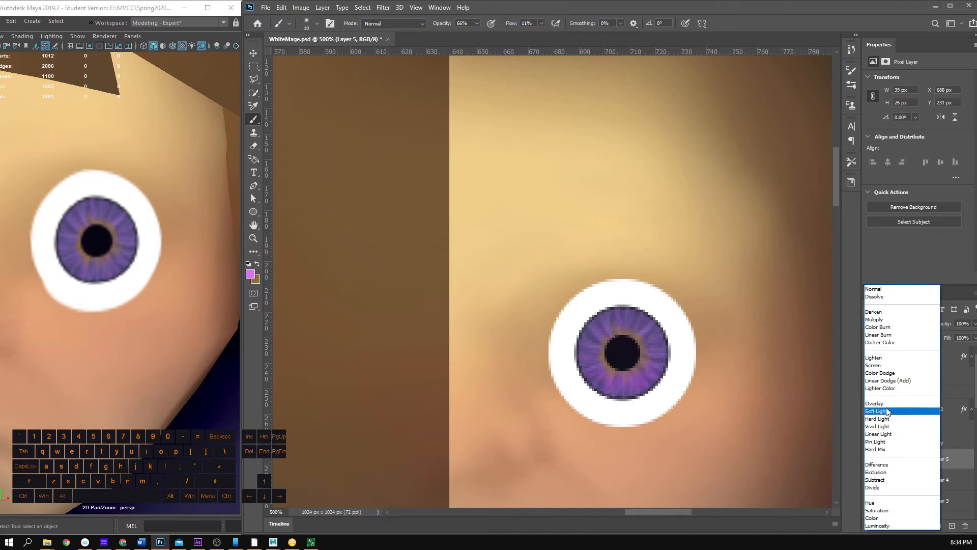
pyautogui.click(879, 366)
pyautogui.press('z')
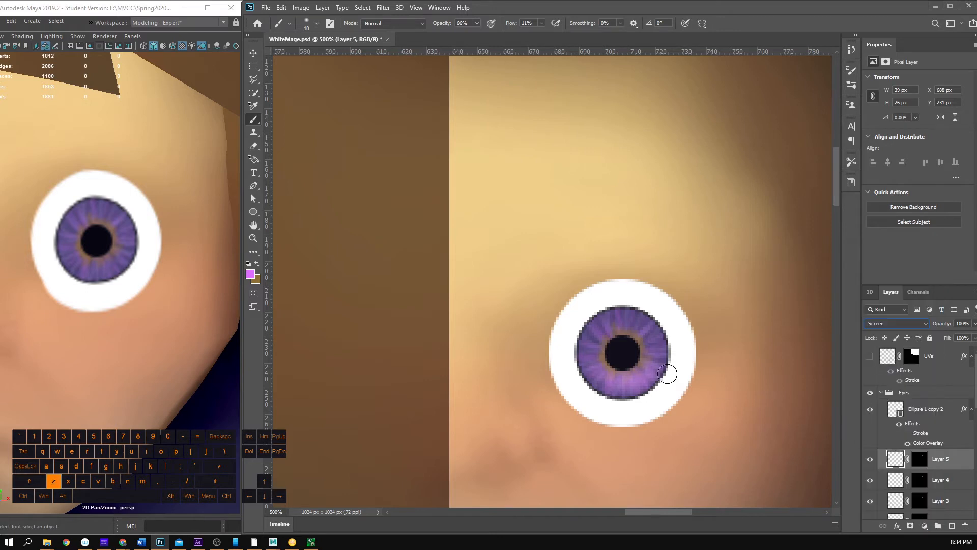
pyautogui.click(669, 373)
# Step: Reduce Layer 5's opacity to 73% to soften the pink highlight, keeping the Brush tool ready
pyautogui.click(974, 324)
pyautogui.moveTo(972, 336); pyautogui.dragTo(958, 336)
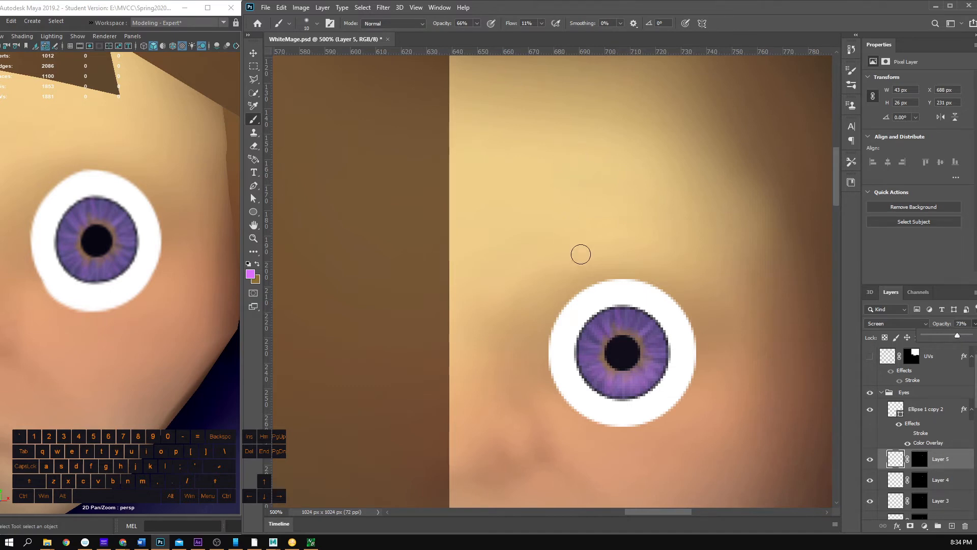
pyautogui.press('b')
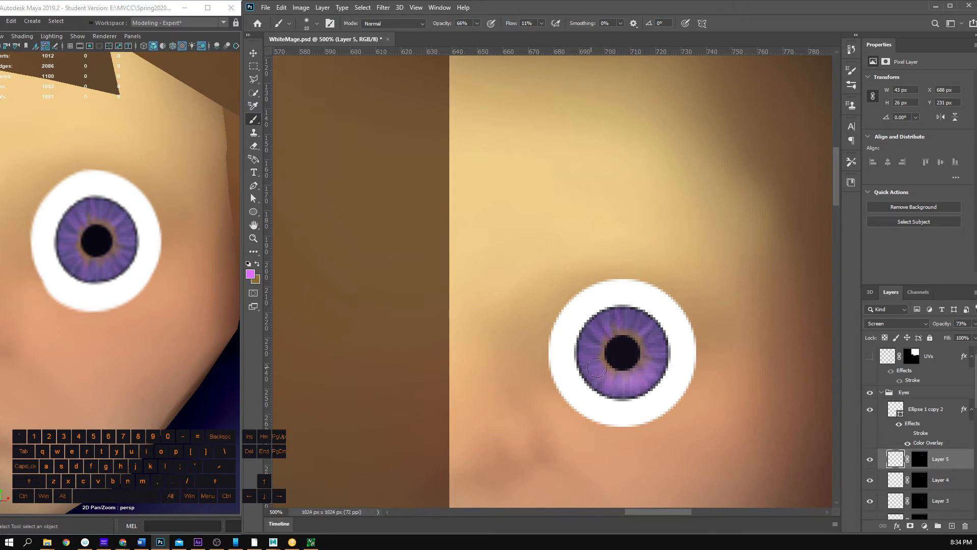
# Step: Save the file and lightly erase part of Layer 5's pink highlight in the iris's lower half
pyautogui.hotkey('ctrl', 's')
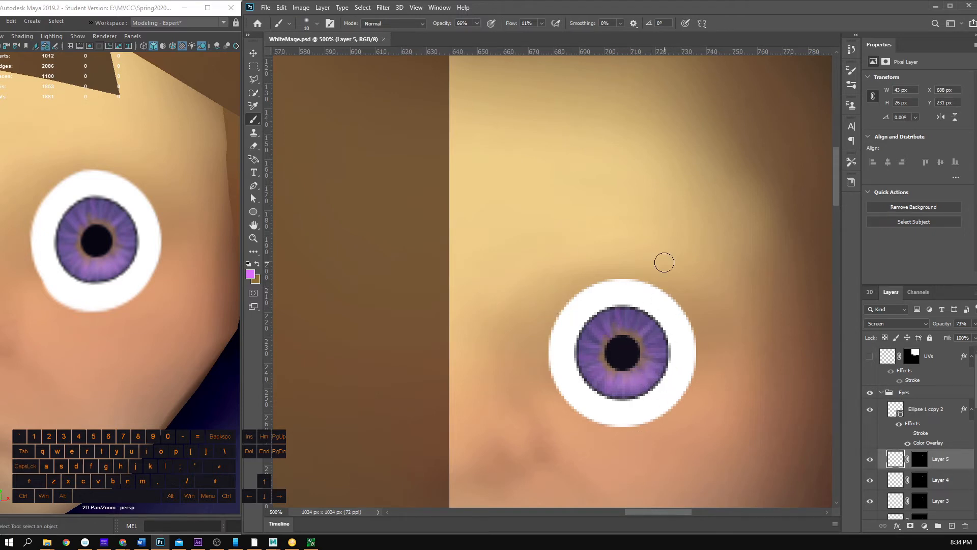
pyautogui.press('e')
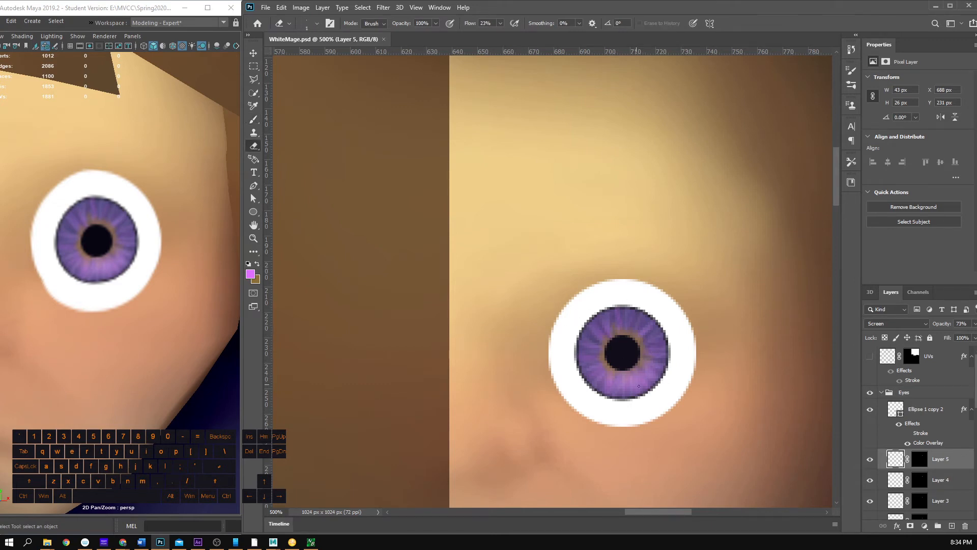
pyautogui.moveTo(637, 390); pyautogui.dragTo(632, 375)
# Step: Shrink the Brush to a very fine tip for detail work on the iris
pyautogui.press('z')
pyautogui.moveTo(637, 369); pyautogui.dragTo(673, 369)
pyautogui.press('b')
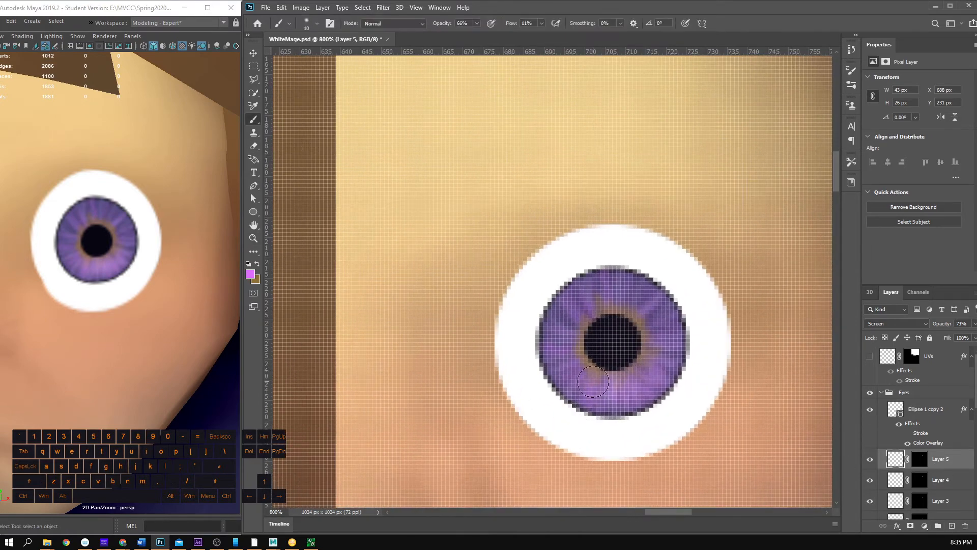
pyautogui.press('[')
pyautogui.press('[')
pyautogui.press('[')
pyautogui.press('[')
pyautogui.press('[')
pyautogui.press('[')
pyautogui.press('[')
pyautogui.press('[')
pyautogui.press('z')
pyautogui.keyDown('alt'); pyautogui.click(609, 387); pyautogui.keyUp('alt')
pyautogui.keyDown('alt'); pyautogui.click(608, 387); pyautogui.keyUp('alt')
pyautogui.keyDown('alt'); pyautogui.click(610, 386); pyautogui.keyUp('alt')
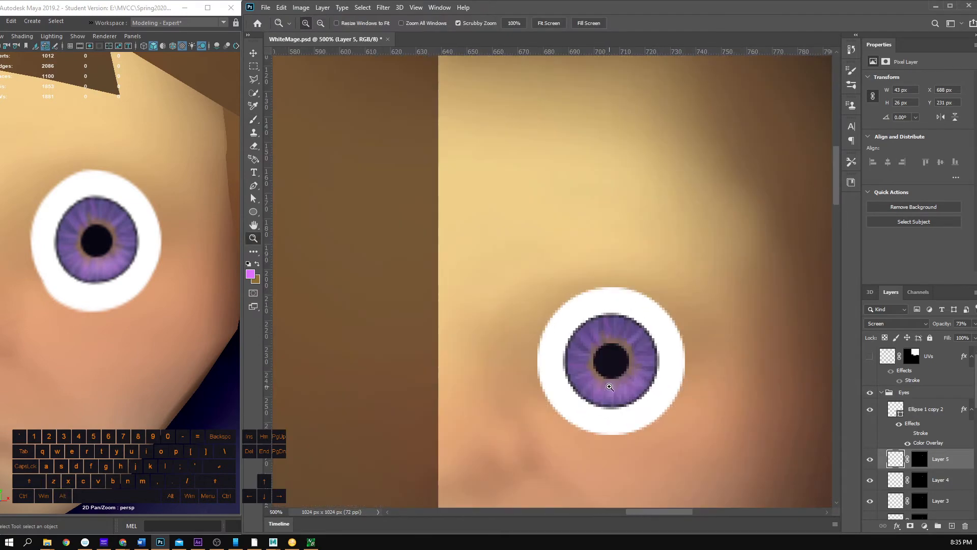
pyautogui.press('b')
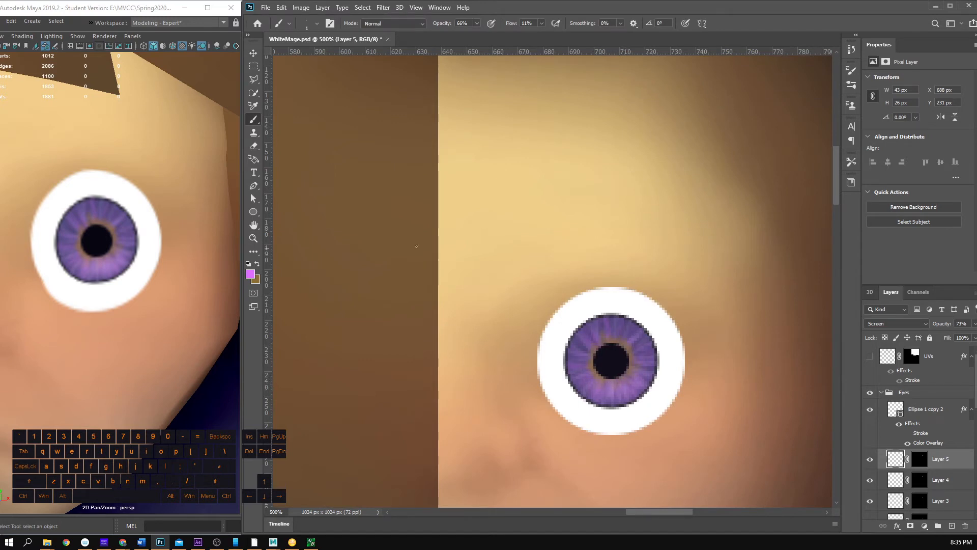
# Step: Change the foreground colour to light blue with hue 213 and set the brush to 5 px with 26% flow
pyautogui.click(250, 274)
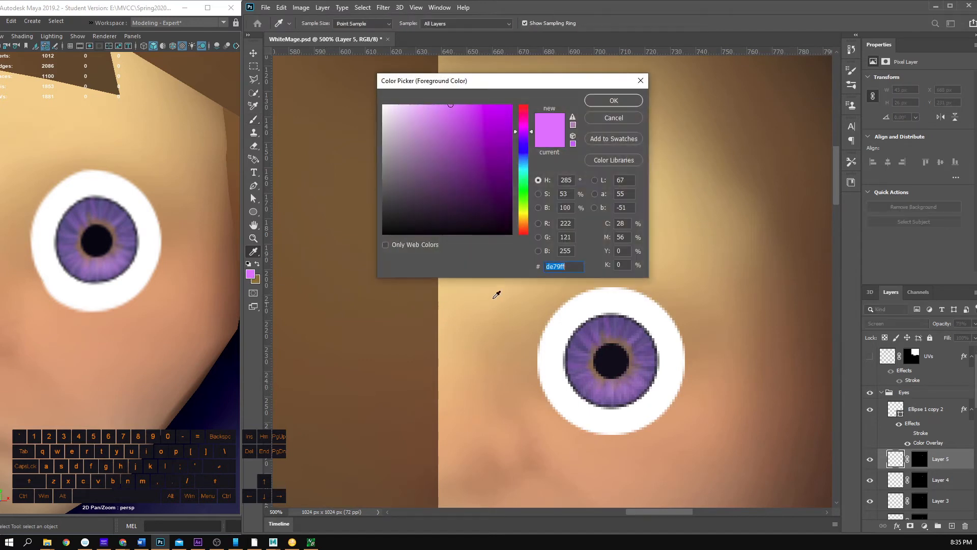
pyautogui.click(524, 161)
pyautogui.click(614, 100)
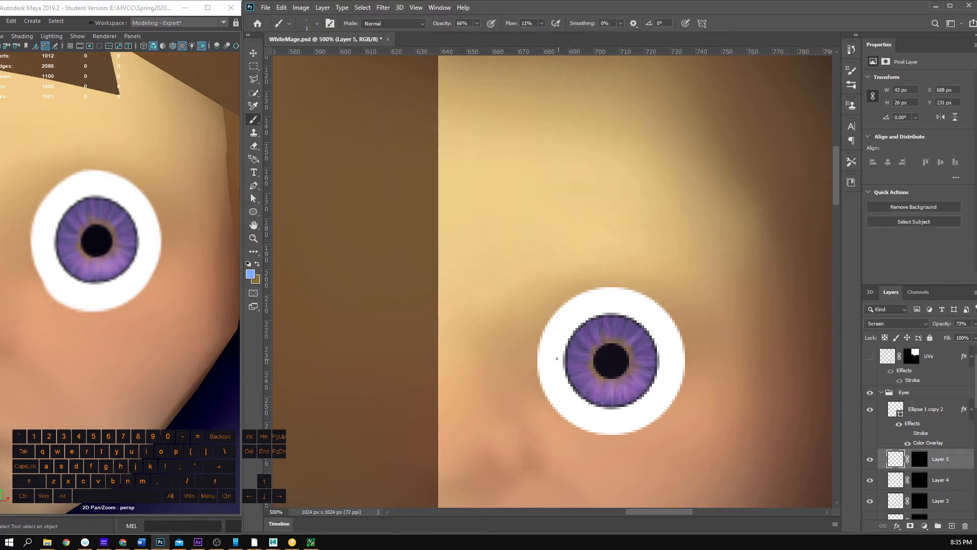
pyautogui.press(']')
pyautogui.press(']')
pyautogui.press(']')
pyautogui.press(']')
pyautogui.click(541, 25)
pyautogui.click(548, 34)
pyautogui.moveTo(575, 2); pyautogui.dragTo(574, 4)
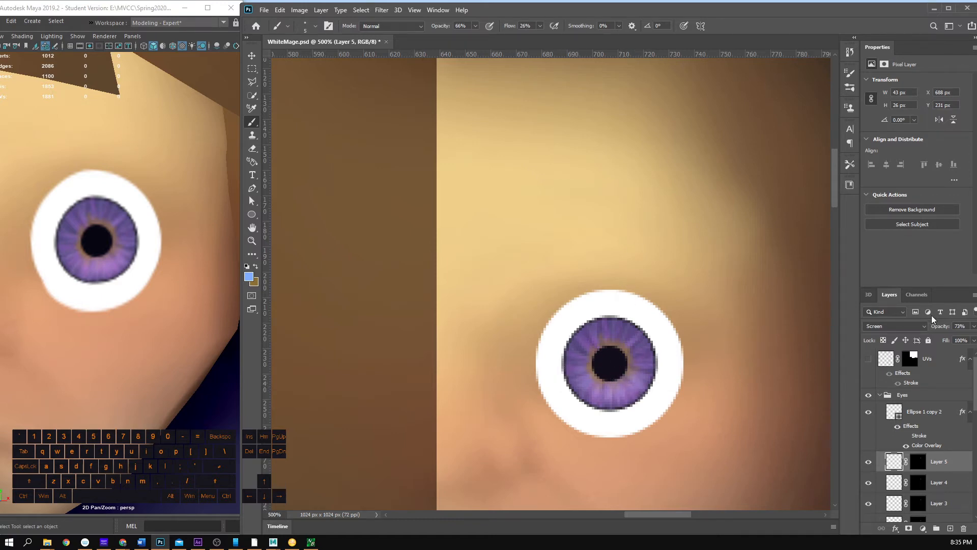
# Step: Add a new layer above Layer 5 and set the foreground colour to white (ffffff)
pyautogui.click(950, 529)
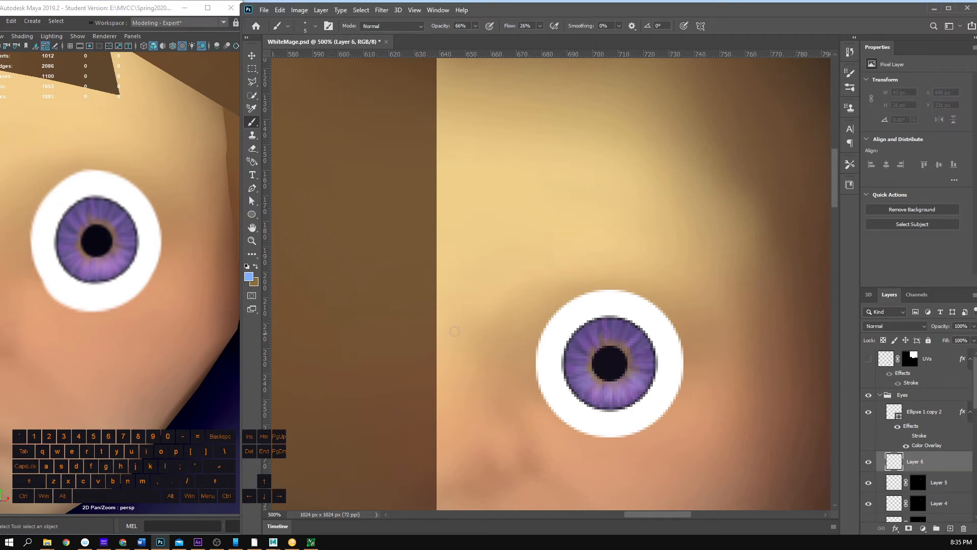
pyautogui.click(249, 276)
pyautogui.write('ffffff')
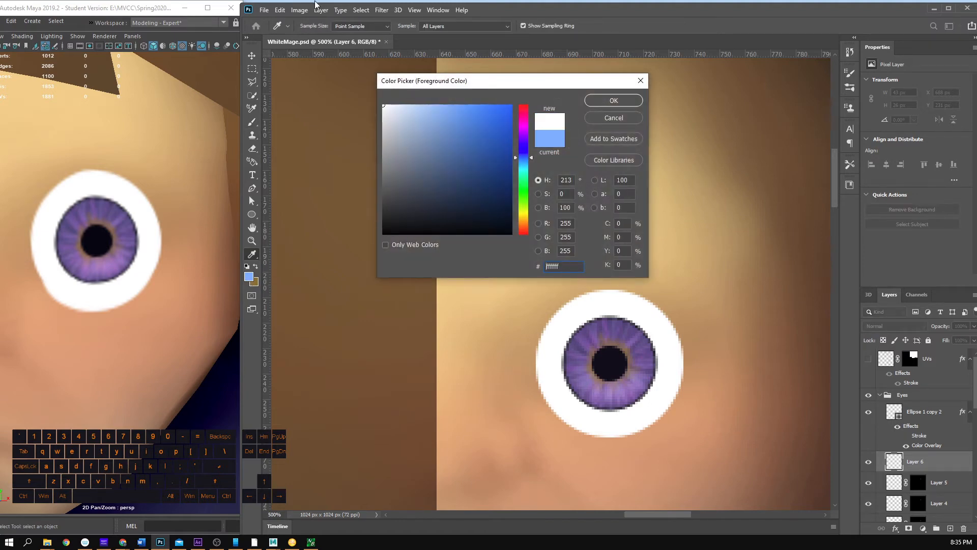
pyautogui.click(614, 101)
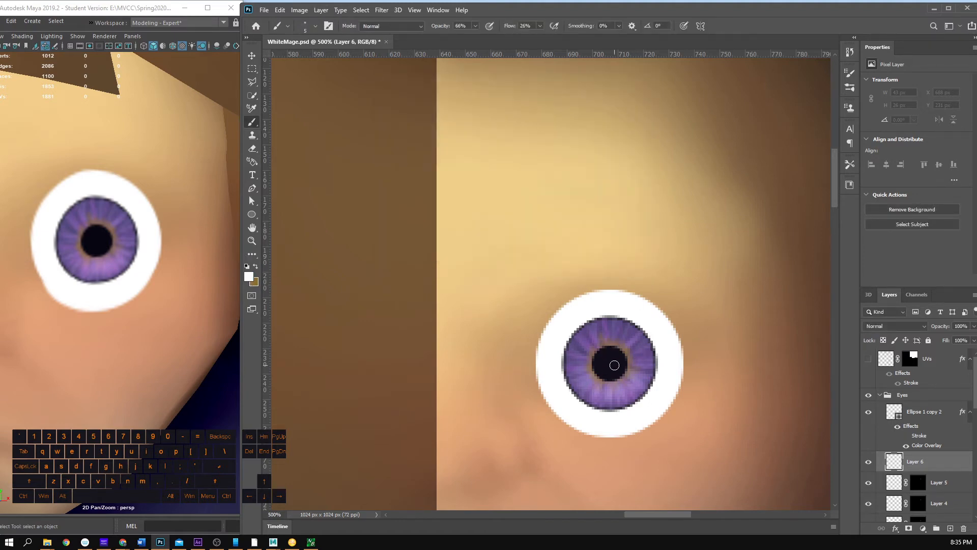
# Step: Raise the brush flow to 100% for an opaque white highlight
pyautogui.click(541, 26)
pyautogui.moveTo(539, 38); pyautogui.dragTo(651, 35)
pyautogui.click(498, 3)
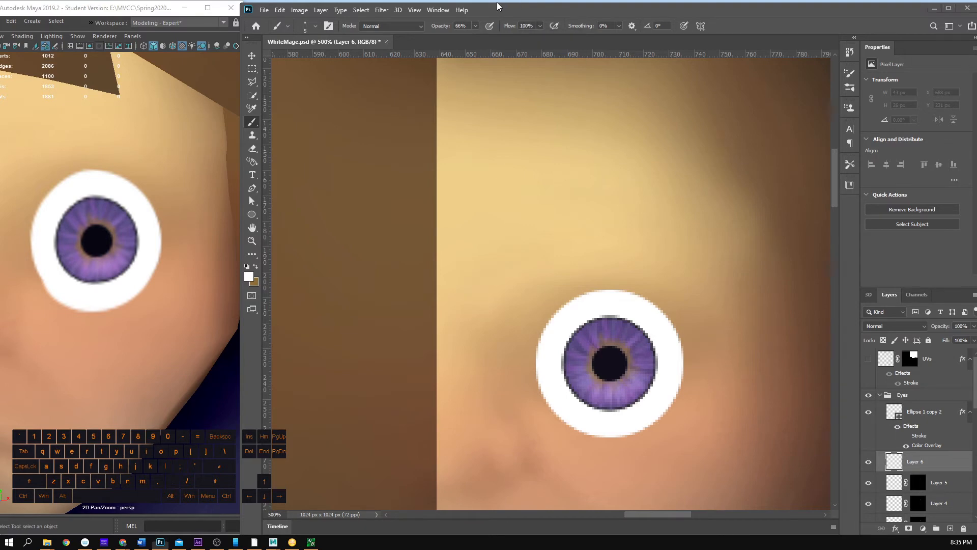
pyautogui.click(474, 26)
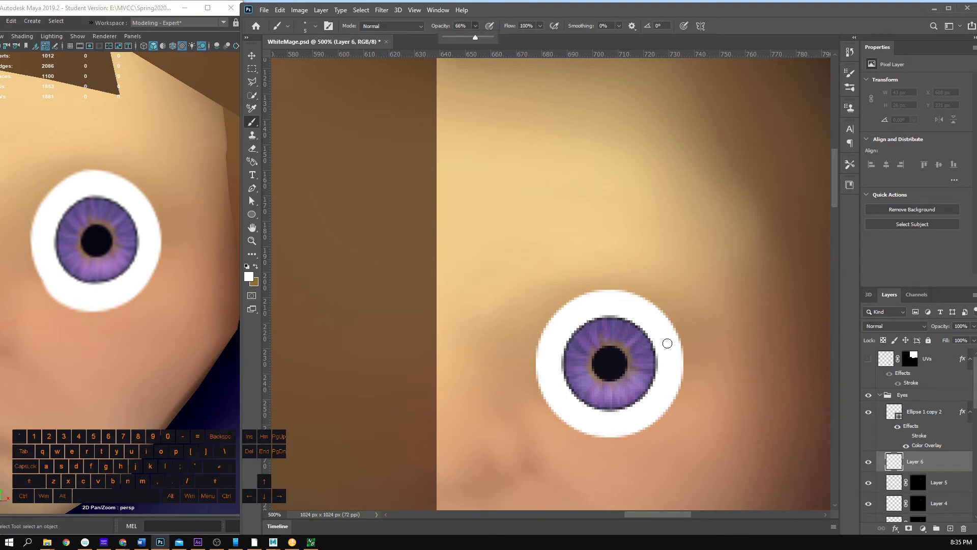
pyautogui.click(598, 351)
pyautogui.click(599, 350)
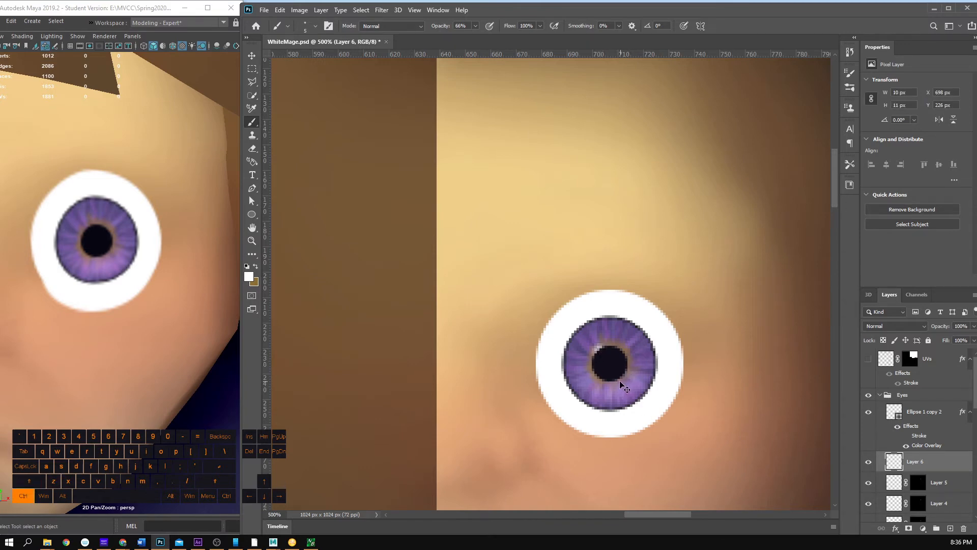
pyautogui.hotkey('ctrl', 'z')
# Step: Move Layer 6 above Ellipse 1 copy 2, dab a white highlight about 8 px wide on the pupil's upper-left edge, and save
pyautogui.moveTo(892, 445); pyautogui.dragTo(916, 410)
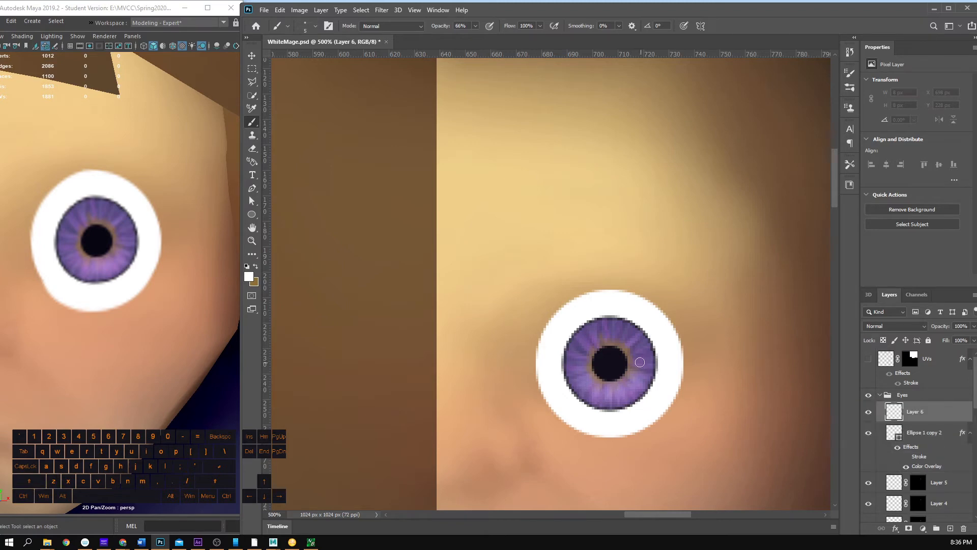
pyautogui.click(603, 351)
pyautogui.press('z')
pyautogui.moveTo(733, 428); pyautogui.dragTo(681, 401)
pyautogui.hotkey('ctrl', 's')
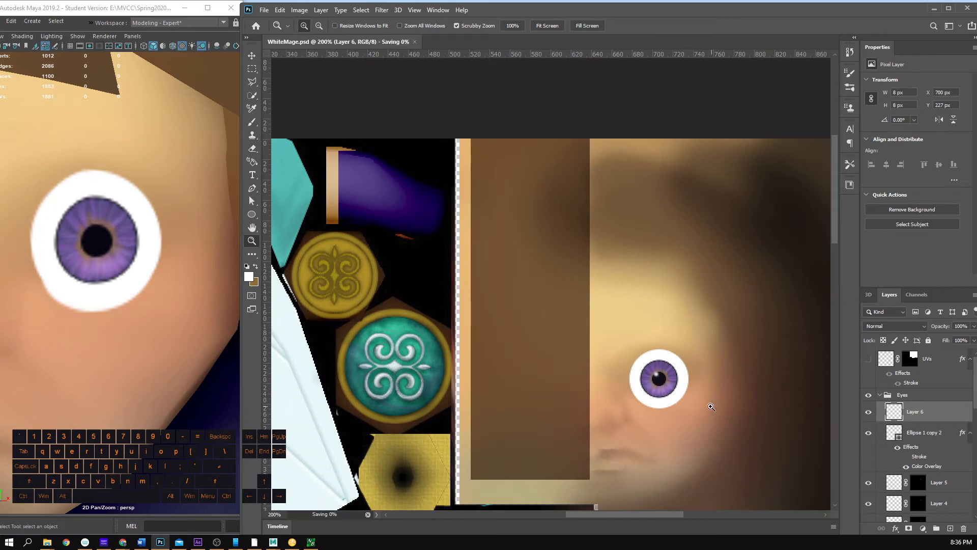
# Step: Switch to Maya and examine the updated eyes on the character's face from several angles and up close
pyautogui.scroll(-10, 106, 268)
pyautogui.moveTo(106, 268); pyautogui.dragTo(277, 280)
pyautogui.moveTo(97, 294); pyautogui.dragTo(123, 307)
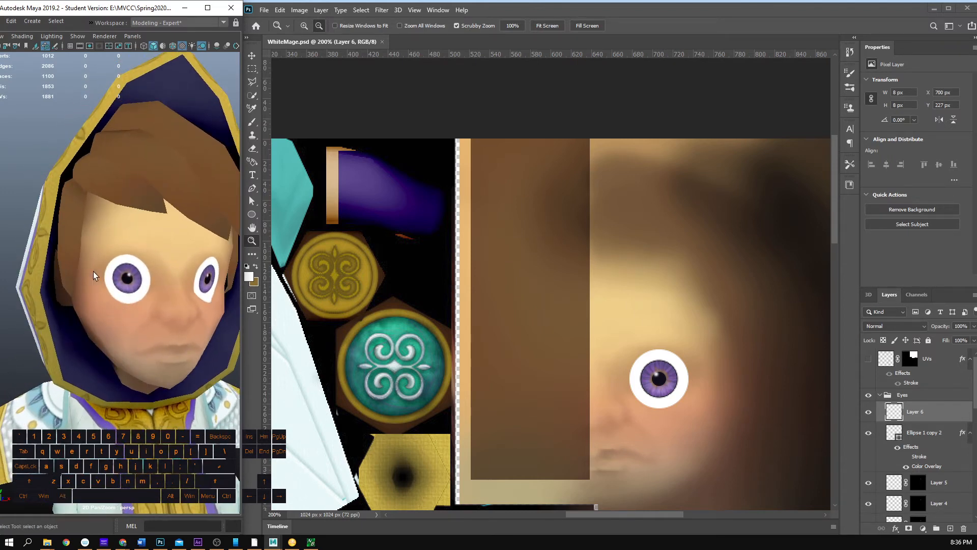
pyautogui.moveTo(104, 296); pyautogui.dragTo(90, 290)
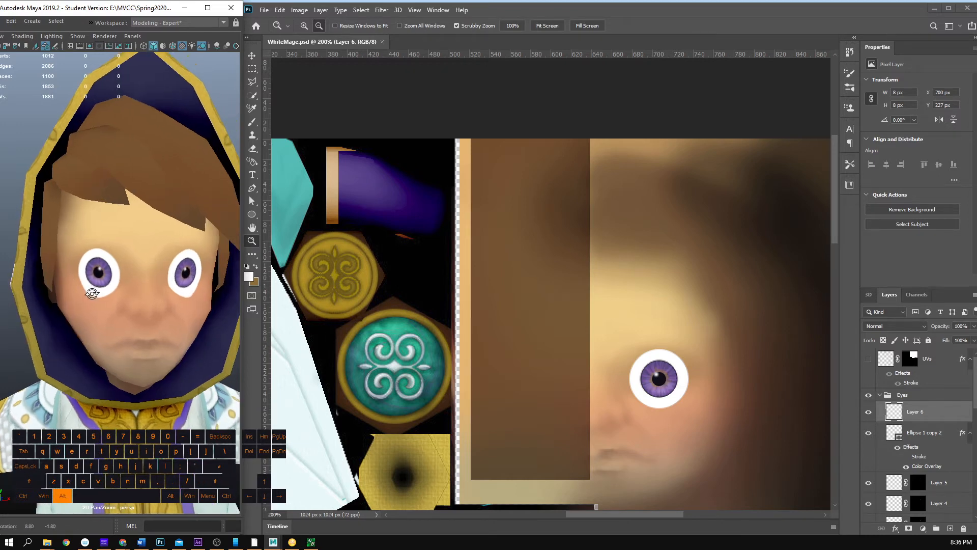
pyautogui.scroll(2, 96, 292)
pyautogui.scroll(2, 185, 303)
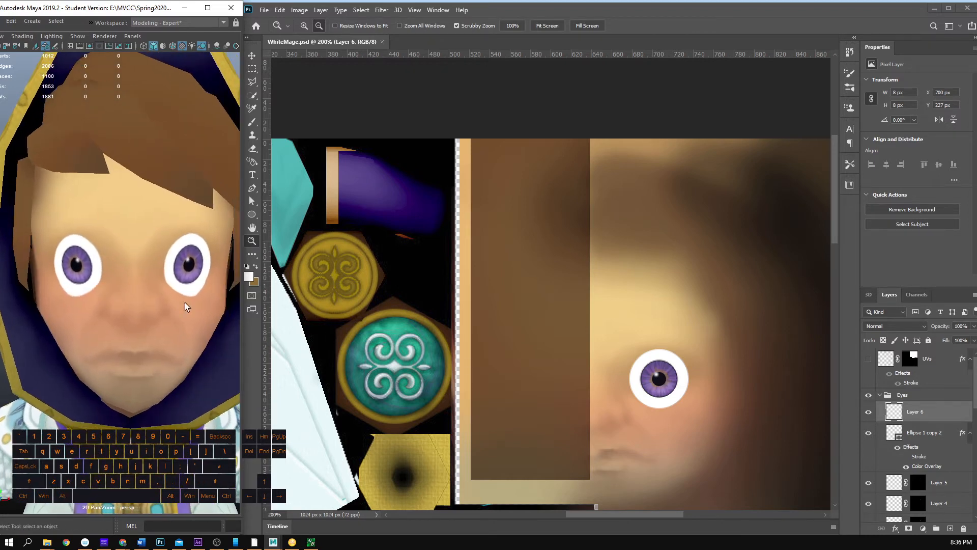
pyautogui.click(605, 32)
pyautogui.press('z')
pyautogui.press('b')
pyautogui.click(705, 316)
pyautogui.press('z')
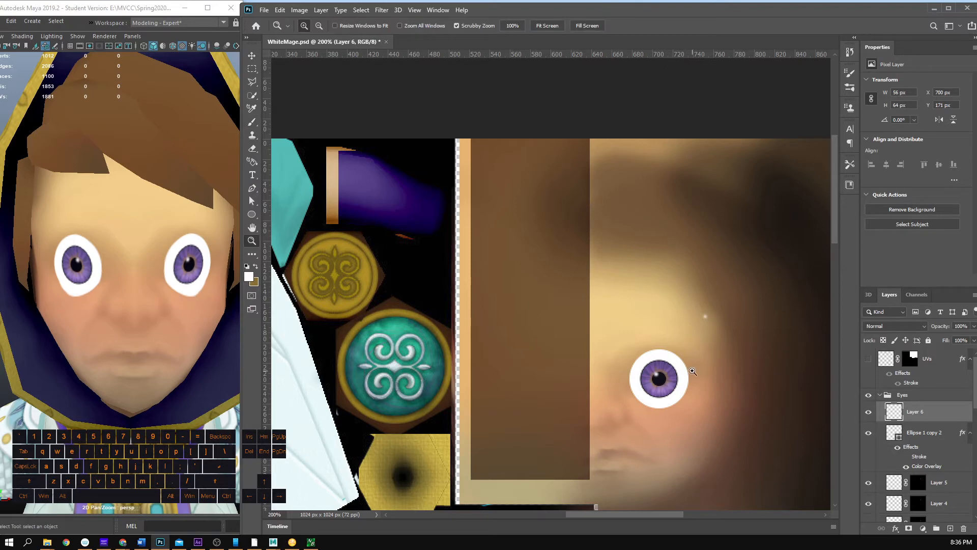
pyautogui.hotkey('ctrl', 'z')
# Step: Shift Layer 6's white highlight horizontally to X 703 px and check the eyes on the Maya model
pyautogui.click(693, 371)
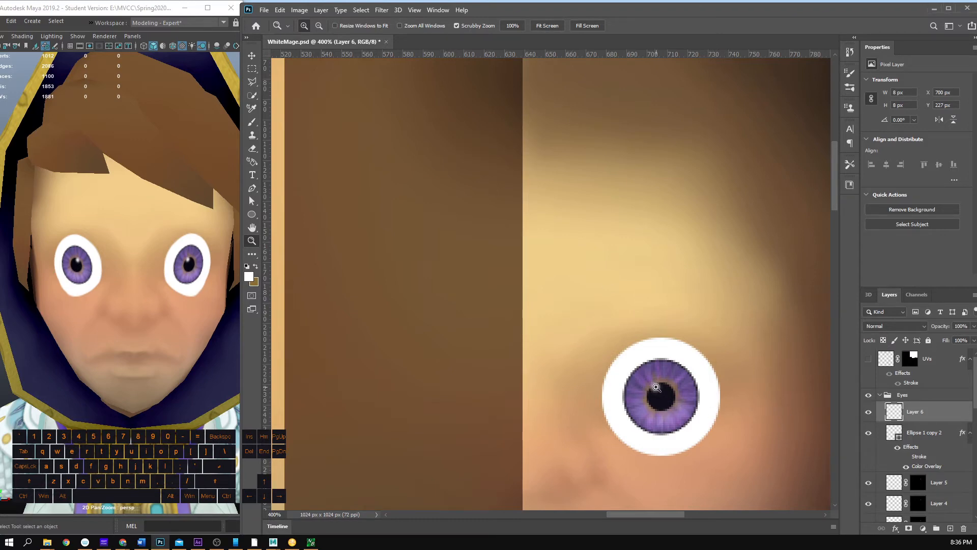
pyautogui.press('v')
pyautogui.moveTo(662, 392); pyautogui.dragTo(668, 392)
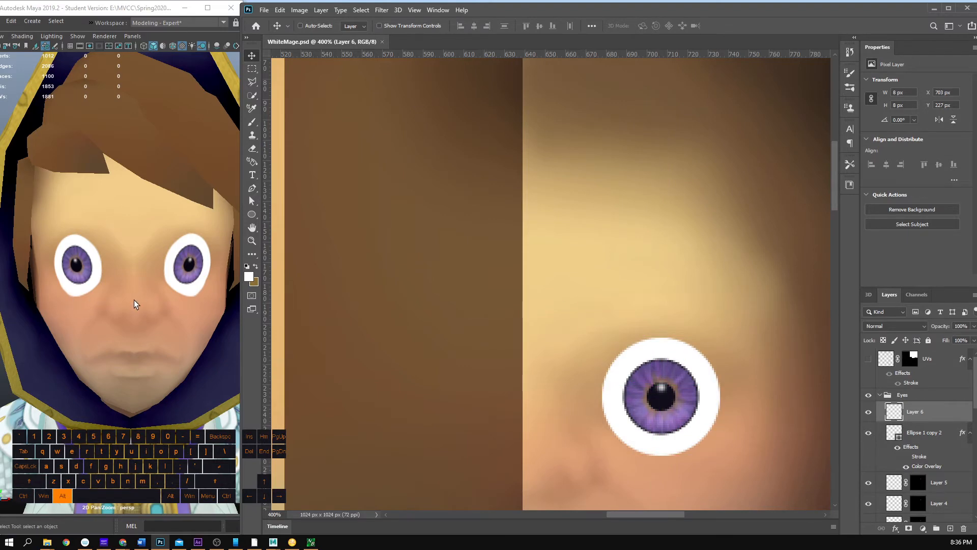
pyautogui.scroll(-3, 134, 302)
pyautogui.moveTo(125, 300); pyautogui.dragTo(106, 300)
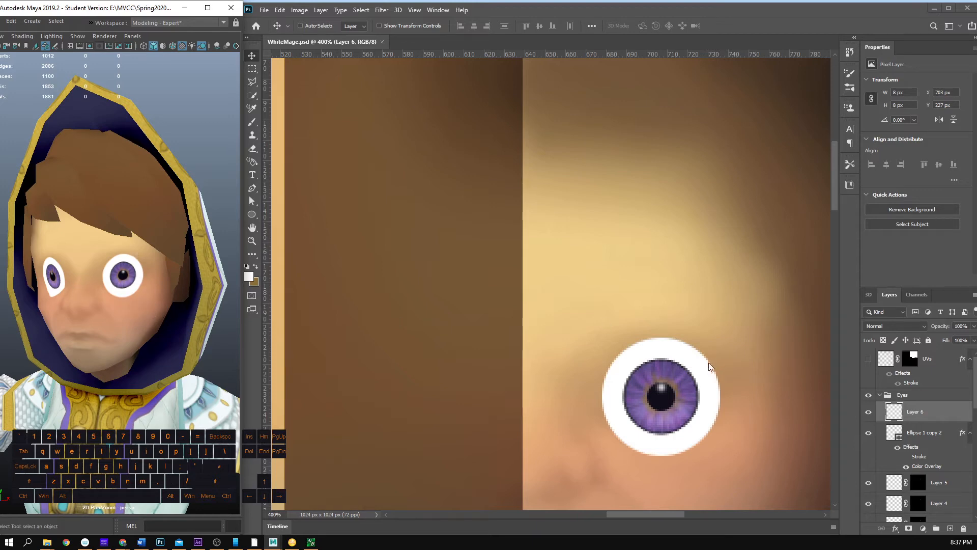
# Step: Toggle Layer 6's visibility to compare the eye with and without its white highlight
pyautogui.click(868, 410)
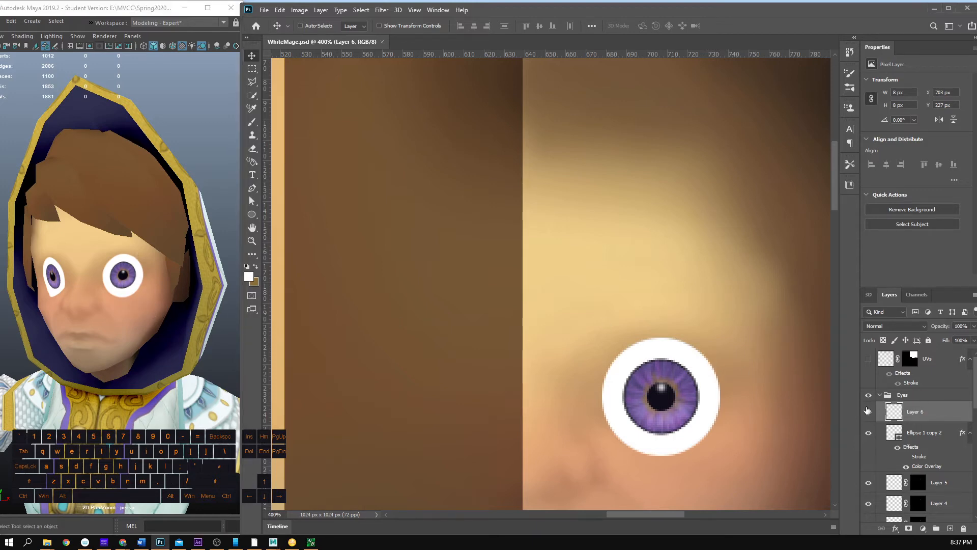
pyautogui.click(868, 411)
pyautogui.click(869, 411)
# Step: Add a layer mask to the Eyes group
pyautogui.click(917, 386)
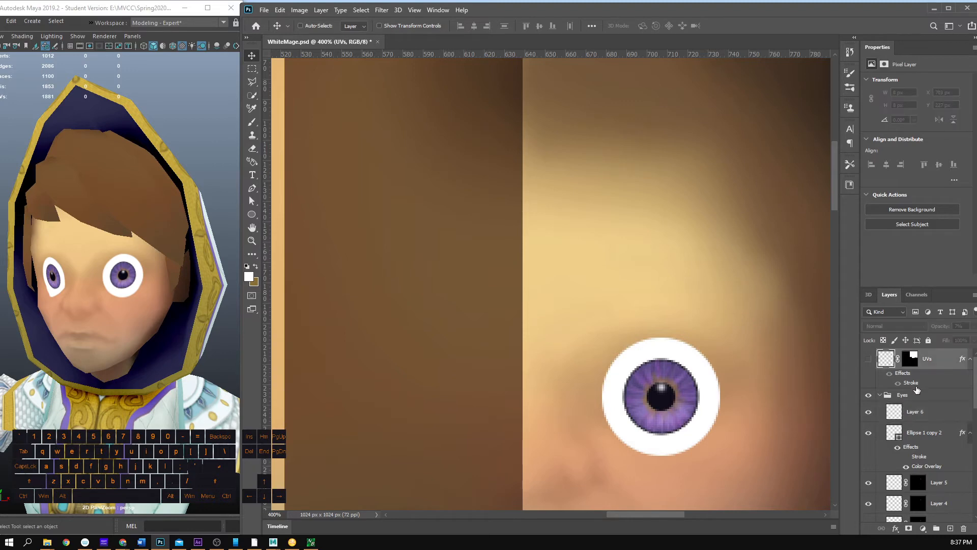
pyautogui.click(916, 395)
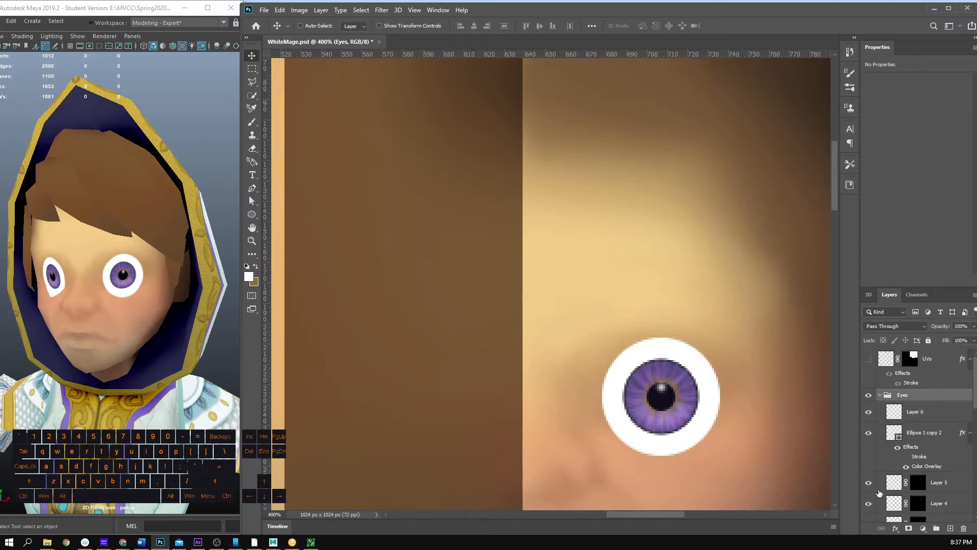
pyautogui.click(909, 530)
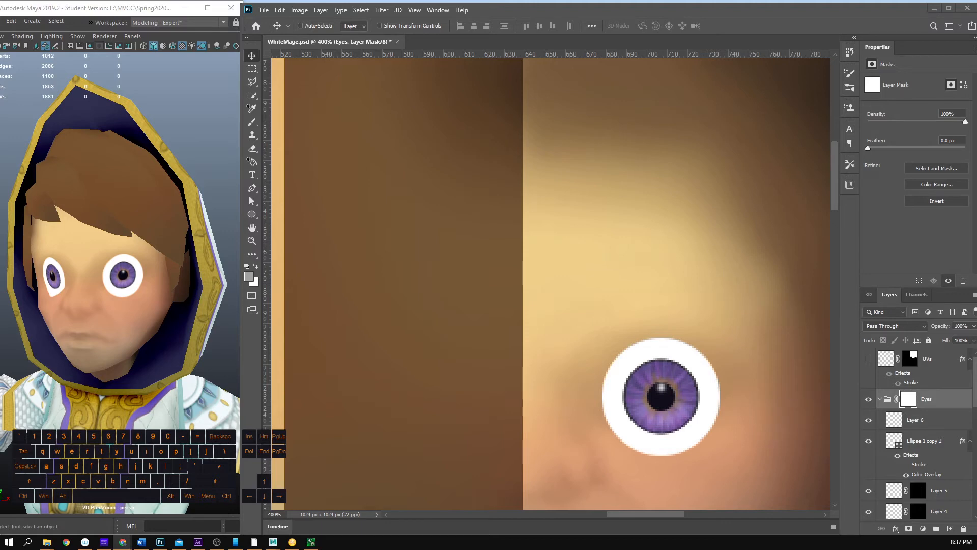
# Step: Switch to Chrome's Google Images results for "link" and open the cartoon-style Super Smash Bros. Ultimate picture to study its eyes
pyautogui.press('space')
pyautogui.press('BackSpace')
pyautogui.click(122, 542)
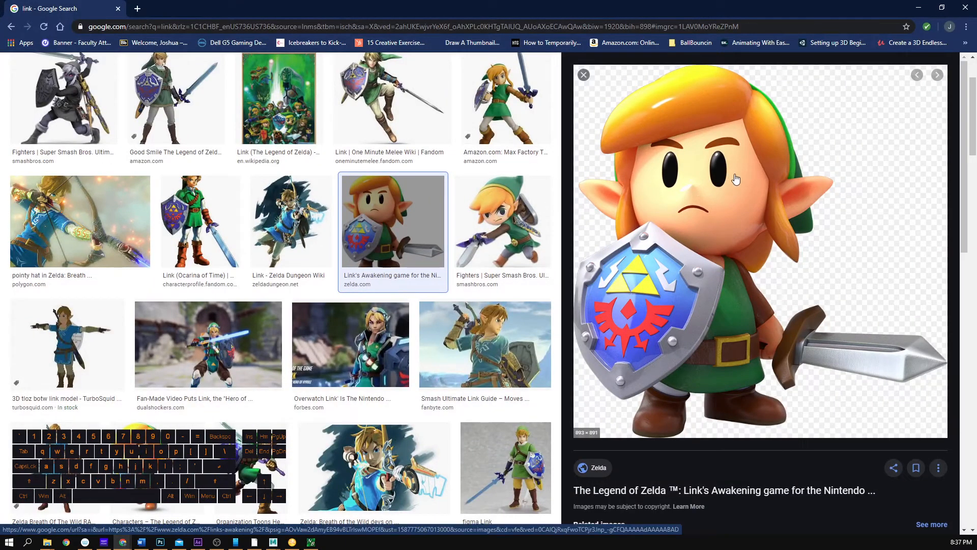
pyautogui.scroll(2, 735, 179)
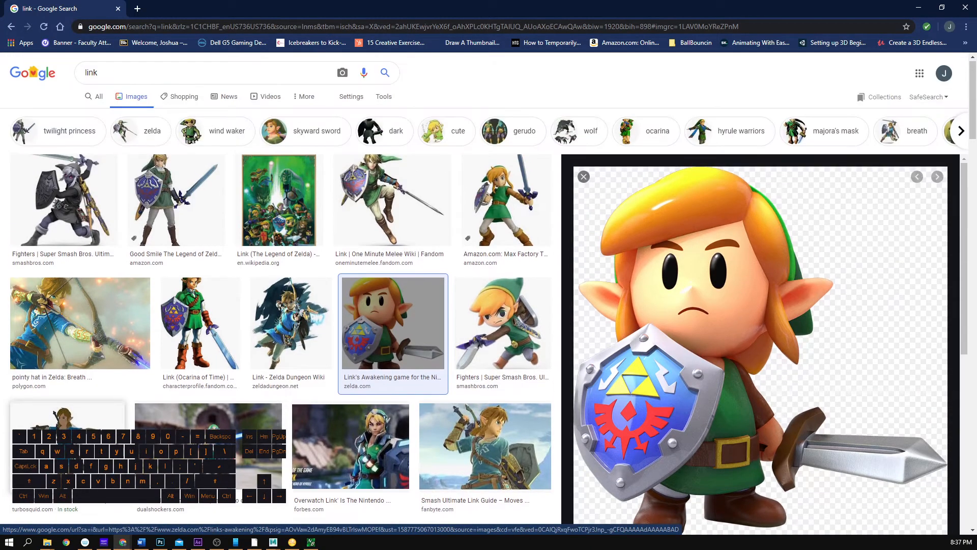
pyautogui.click(502, 326)
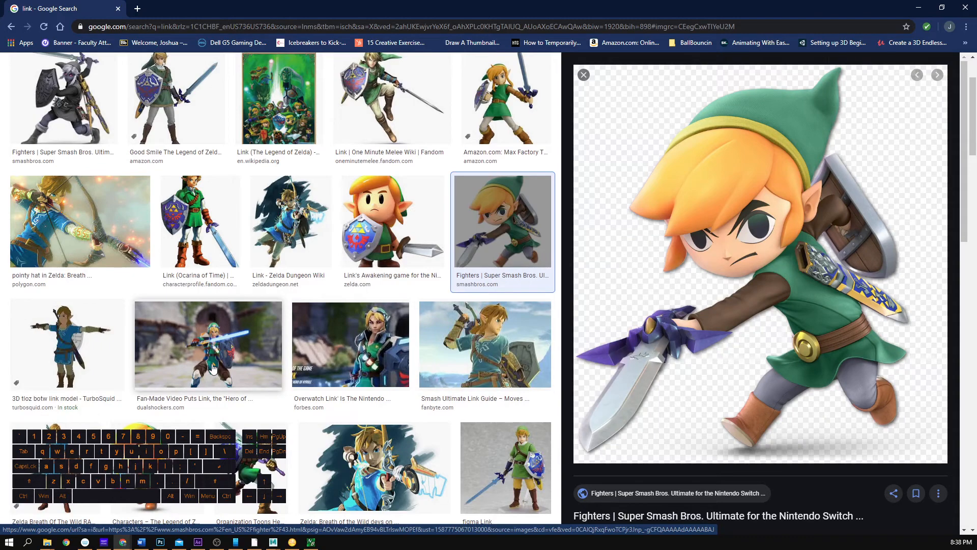
# Step: Browse the Google Images results for Link and open the Link GIFs picture from Tenor to study its eyes
pyautogui.scroll(-5, 214, 367)
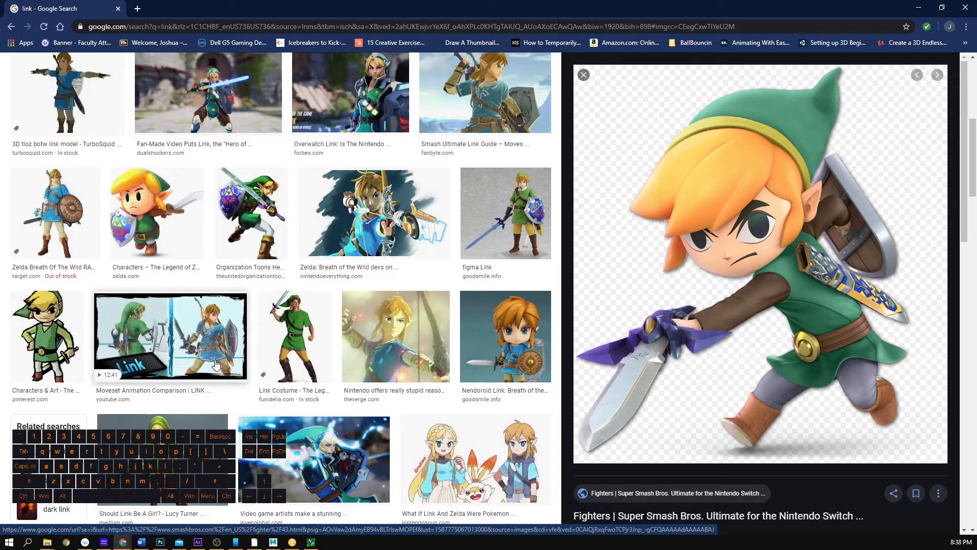
pyautogui.scroll(-2, 216, 364)
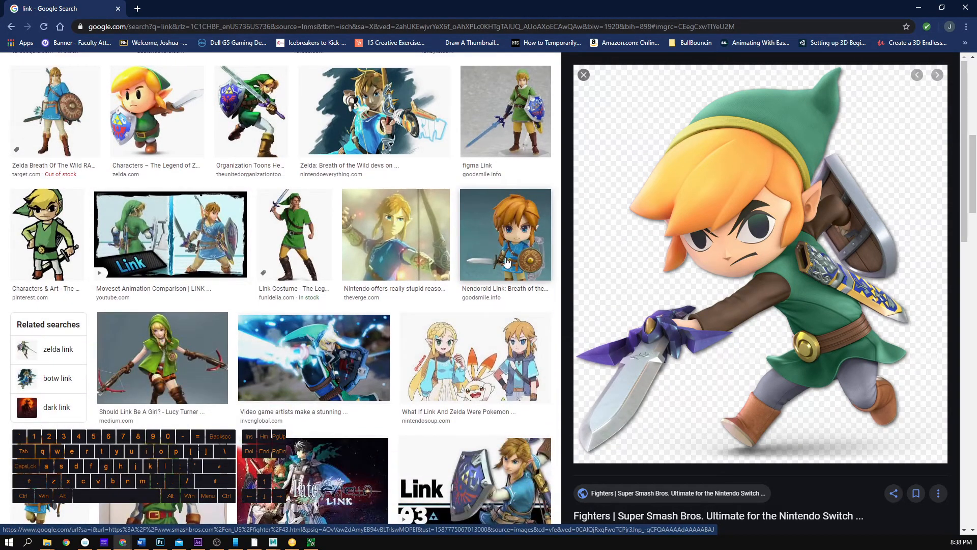
pyautogui.scroll(-4, 506, 261)
pyautogui.scroll(-1, 204, 307)
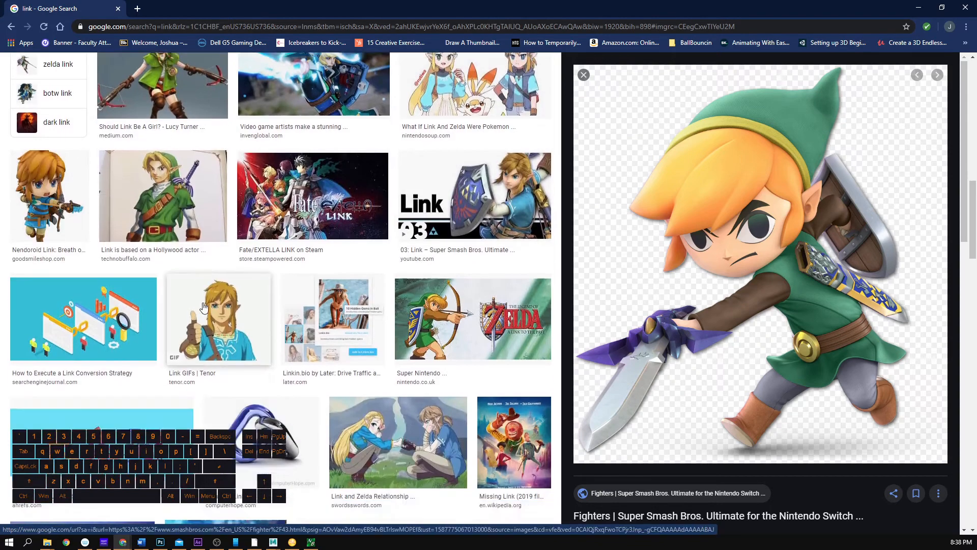
pyautogui.scroll(-2, 204, 307)
pyautogui.click(216, 198)
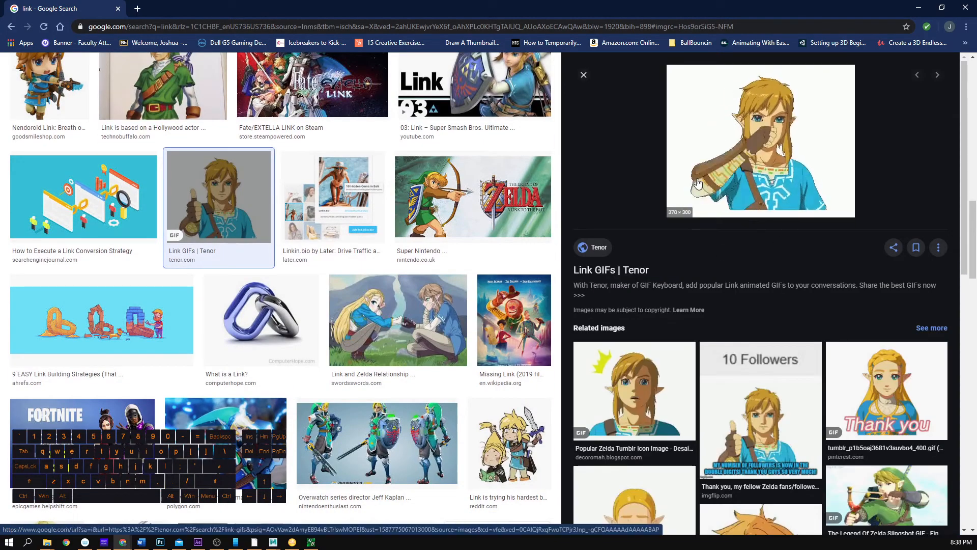
# Step: Look through the rest of the Link image results for other stylized eye references
pyautogui.scroll(-5, 345, 319)
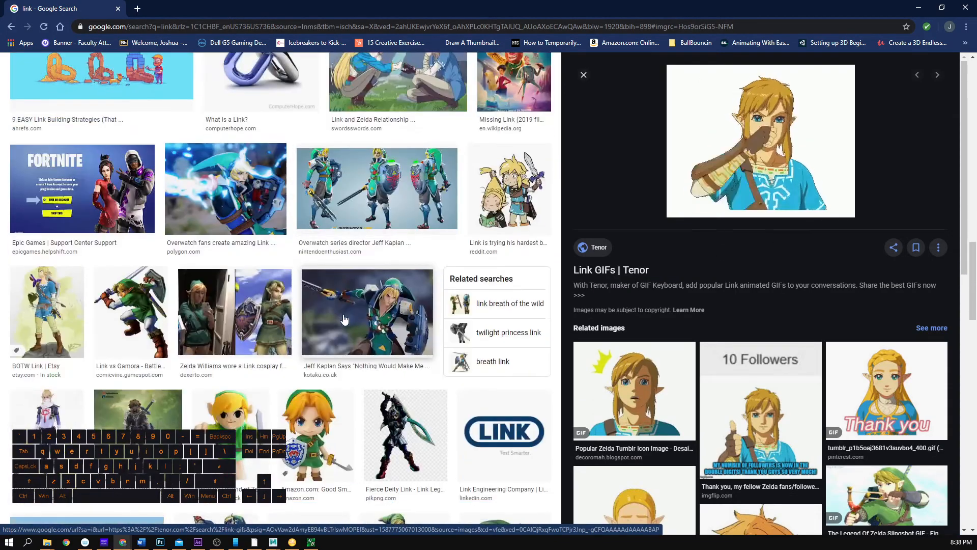
pyautogui.scroll(-4, 345, 319)
pyautogui.scroll(-4, 345, 320)
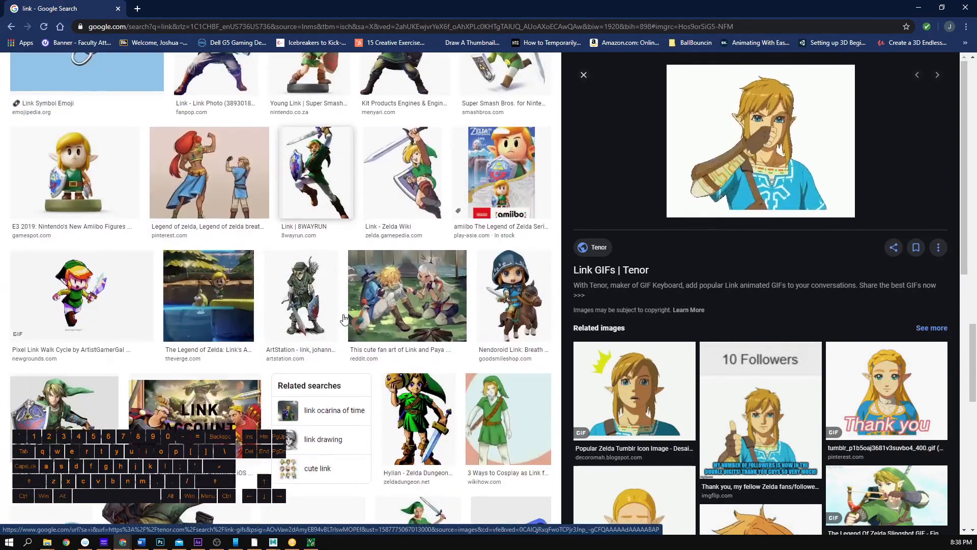
pyautogui.scroll(-4, 345, 319)
pyautogui.scroll(-4, 345, 319)
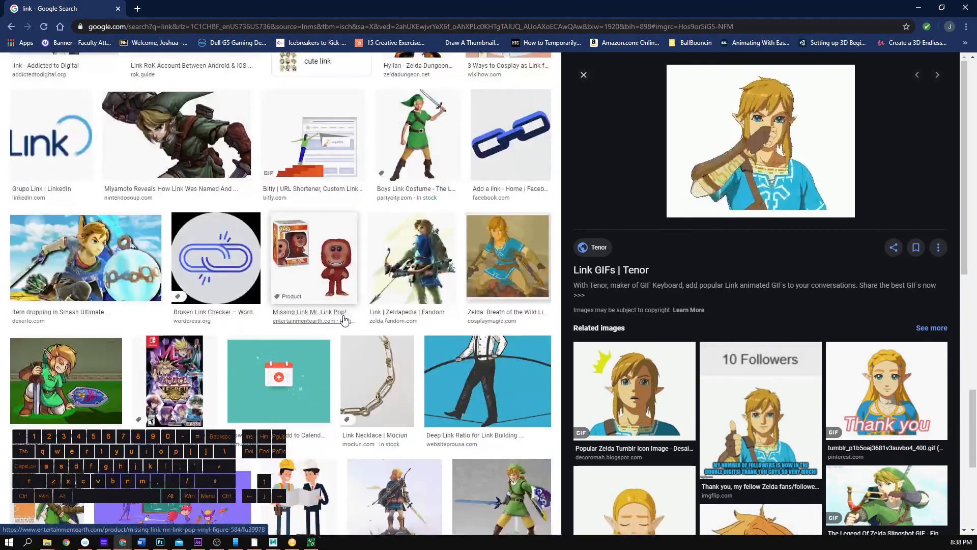
pyautogui.scroll(9, 344, 319)
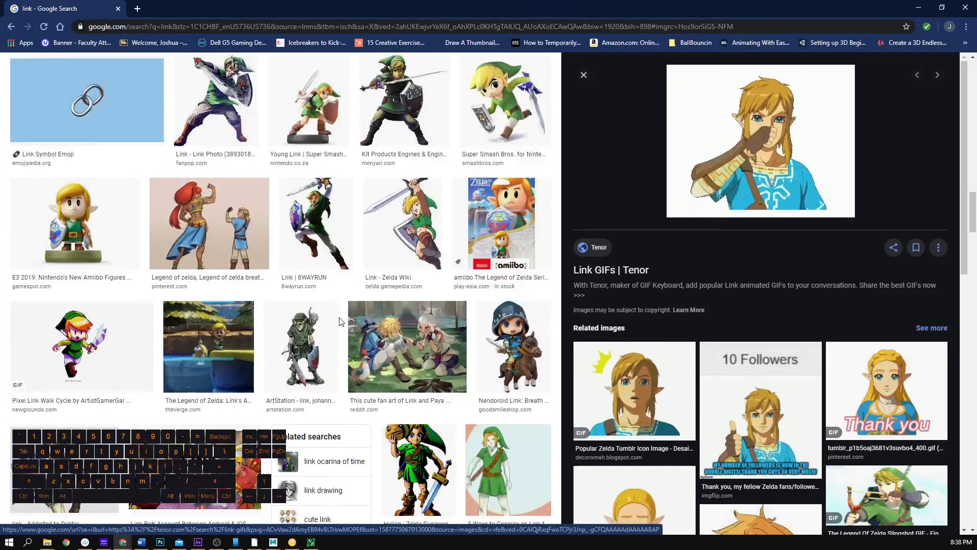
pyautogui.scroll(-7, 340, 321)
pyautogui.scroll(10, 340, 321)
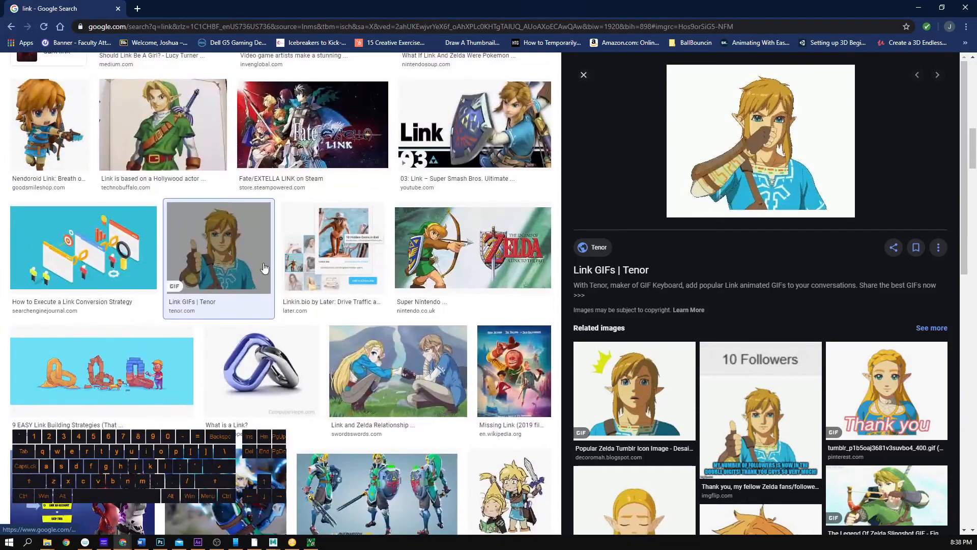
pyautogui.scroll(9, 264, 269)
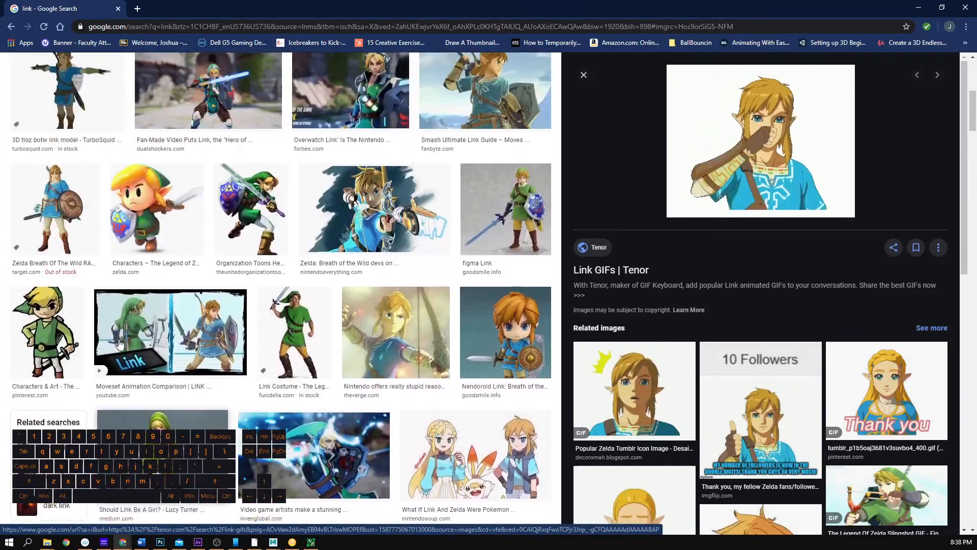
pyautogui.scroll(7, 120, 344)
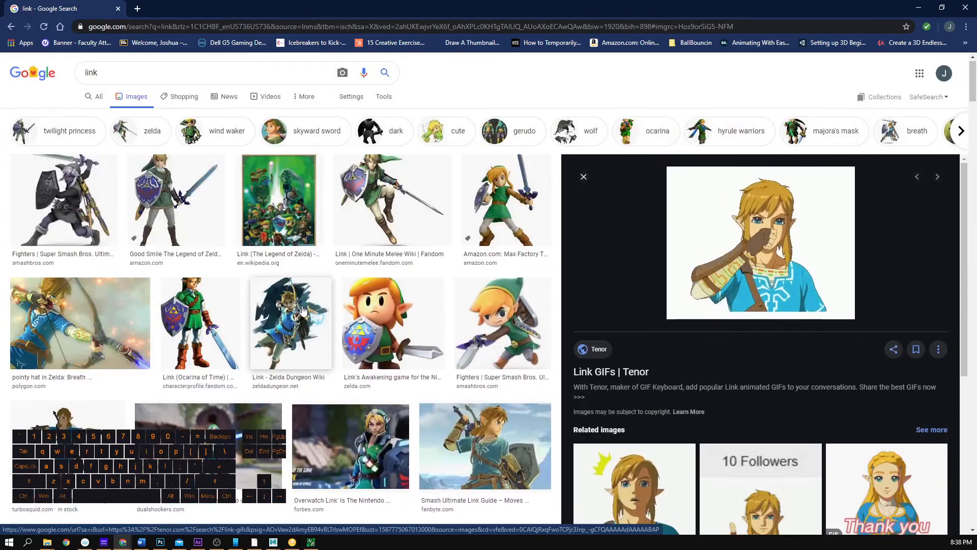
# Step: Open the Link picture from Zelda Dungeon Wiki and examine its related images and further results for eye references
pyautogui.click(303, 309)
pyautogui.scroll(-5, 799, 365)
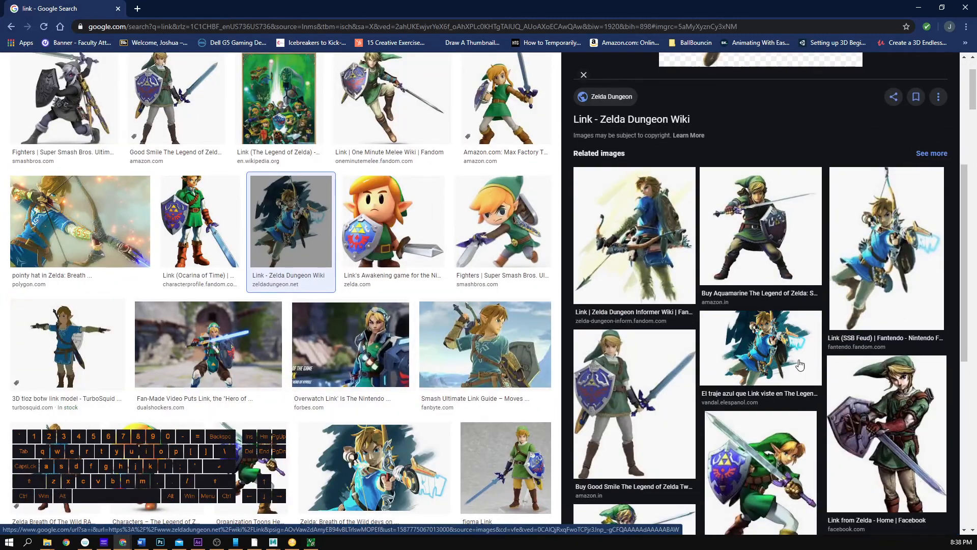
pyautogui.scroll(-4, 800, 365)
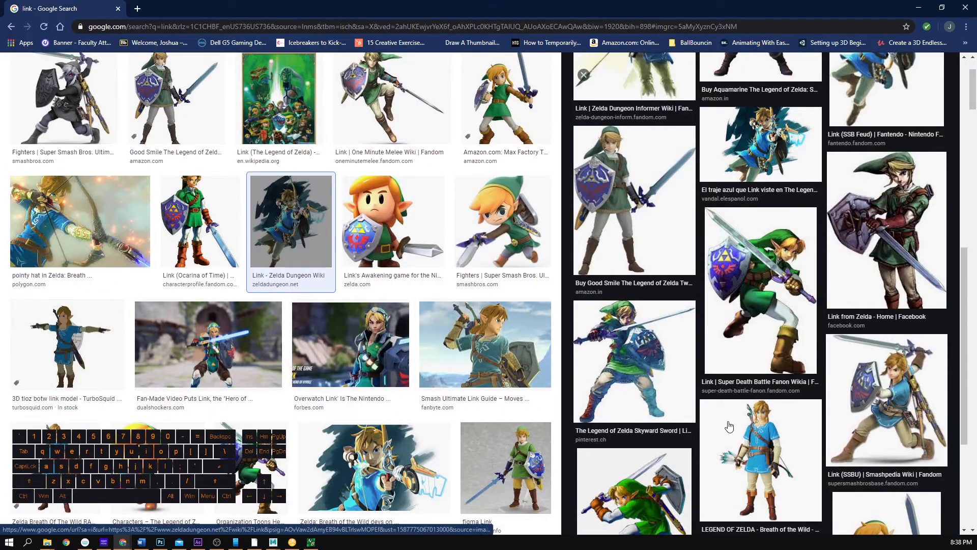
pyautogui.scroll(2, 203, 351)
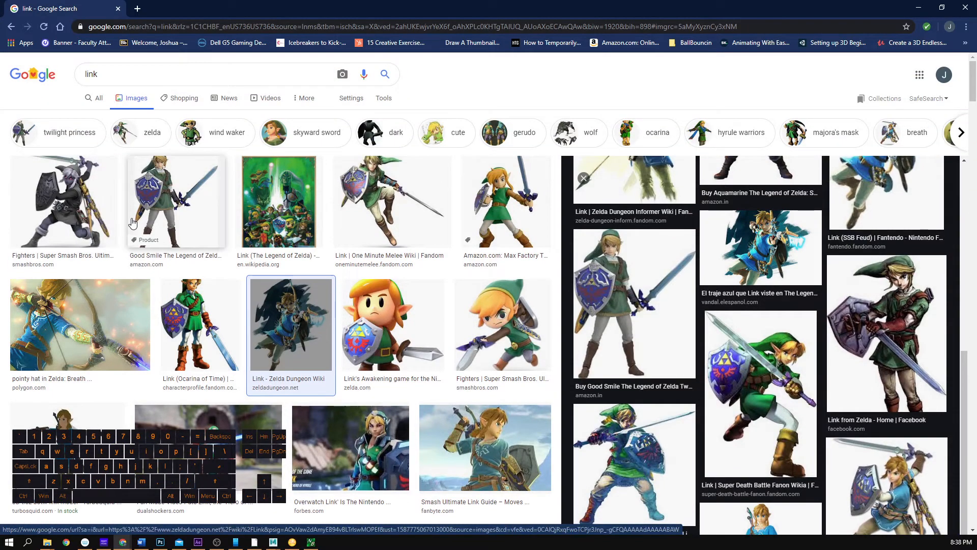
pyautogui.scroll(-8, 135, 305)
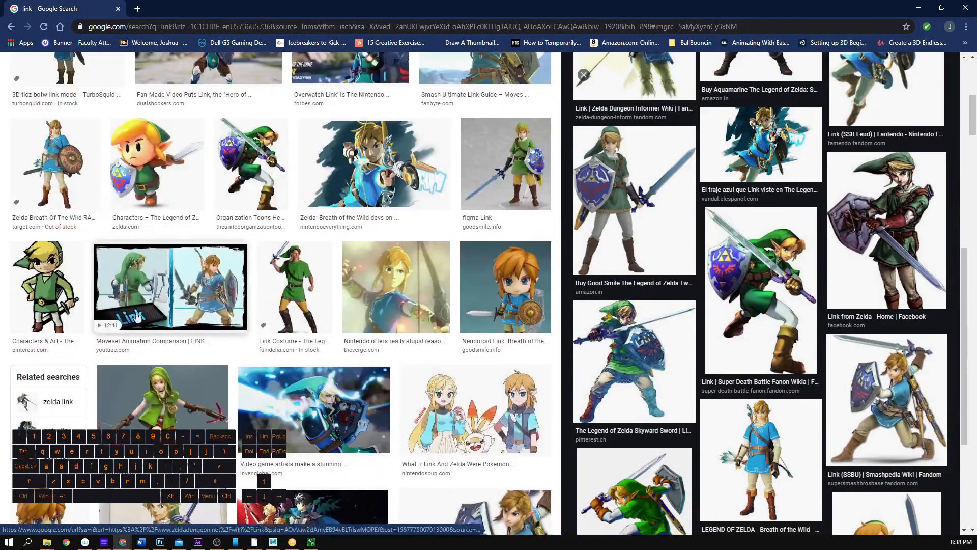
pyautogui.scroll(-15, 137, 316)
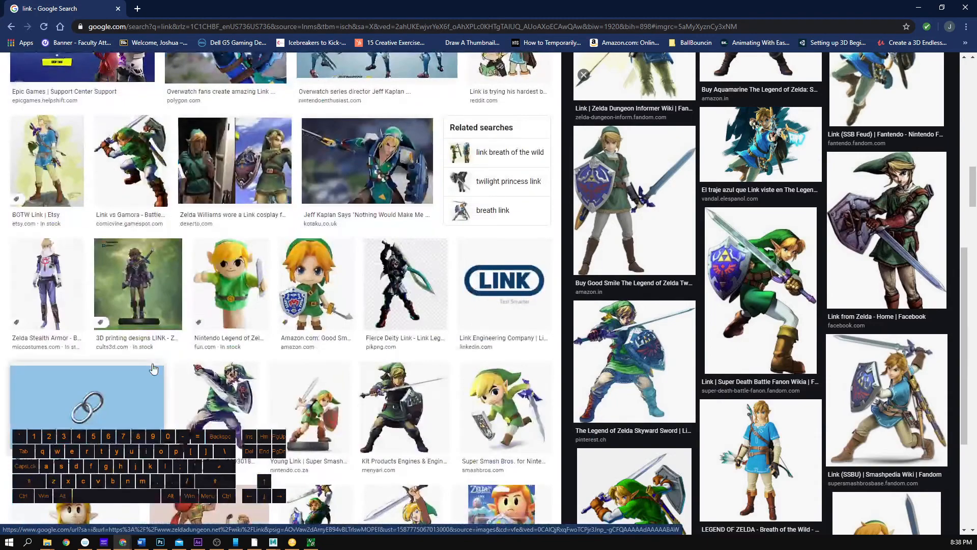
pyautogui.scroll(-10, 154, 368)
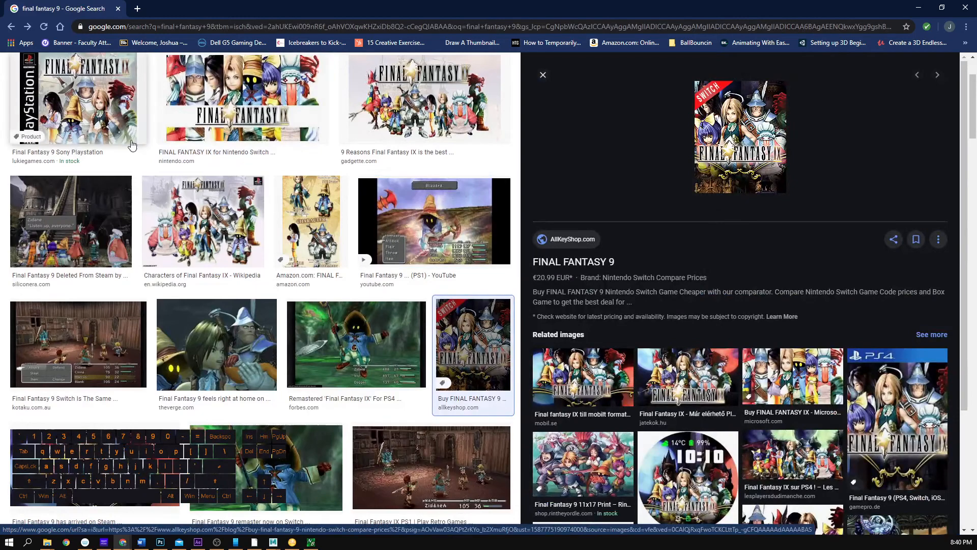
# Step: In the "final fantasy 9" image results, open the Nintendo Switch banner and the YouTube trailer picture to compare the characters' eyes
pyautogui.click(243, 99)
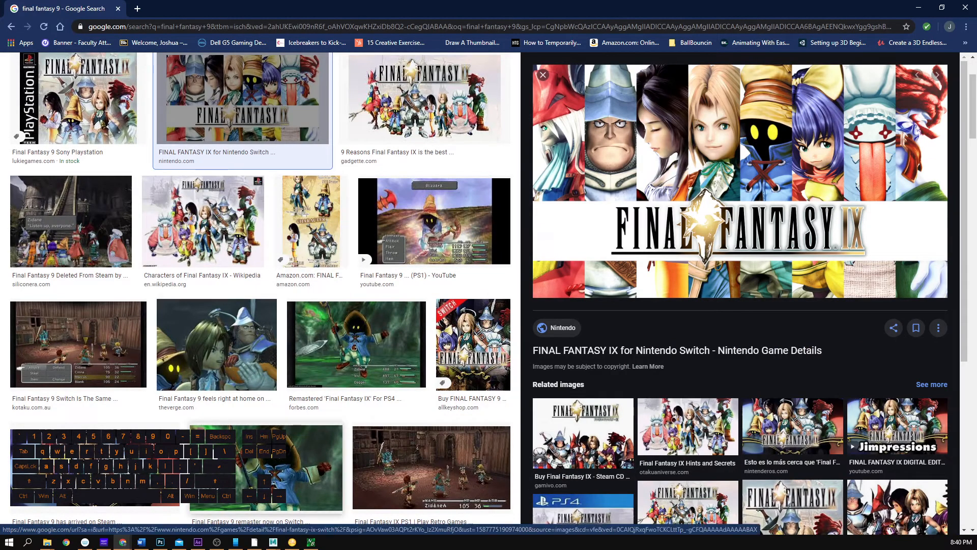
pyautogui.scroll(-4, 144, 392)
pyautogui.scroll(-4, 145, 392)
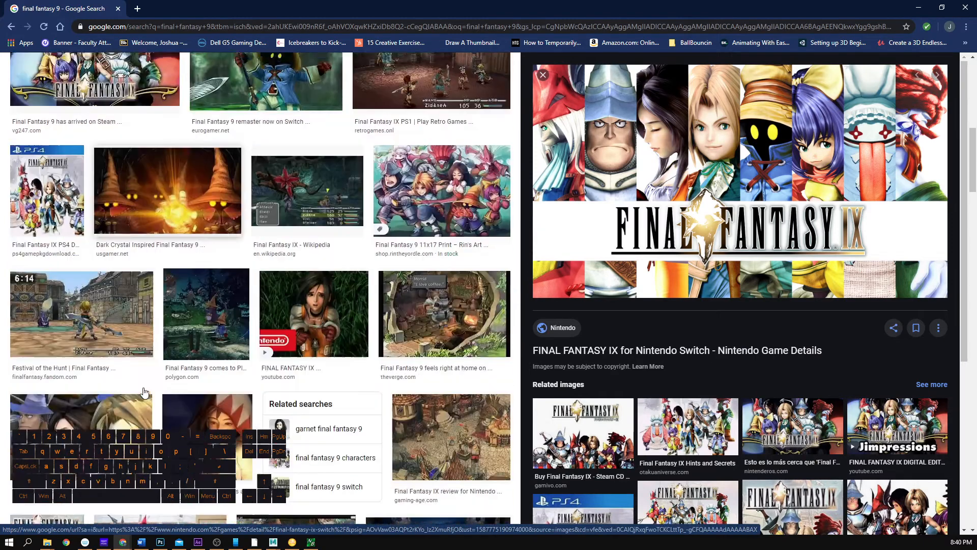
pyautogui.click(344, 306)
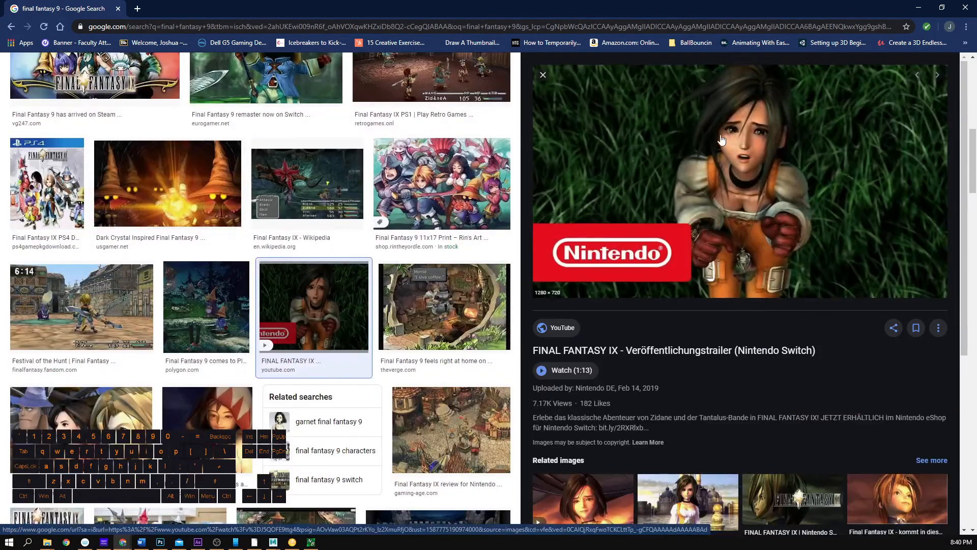
# Step: Open the TechnoBuffalo Final Fantasy IX group picture and browse more results for character face references
pyautogui.scroll(-6, 349, 282)
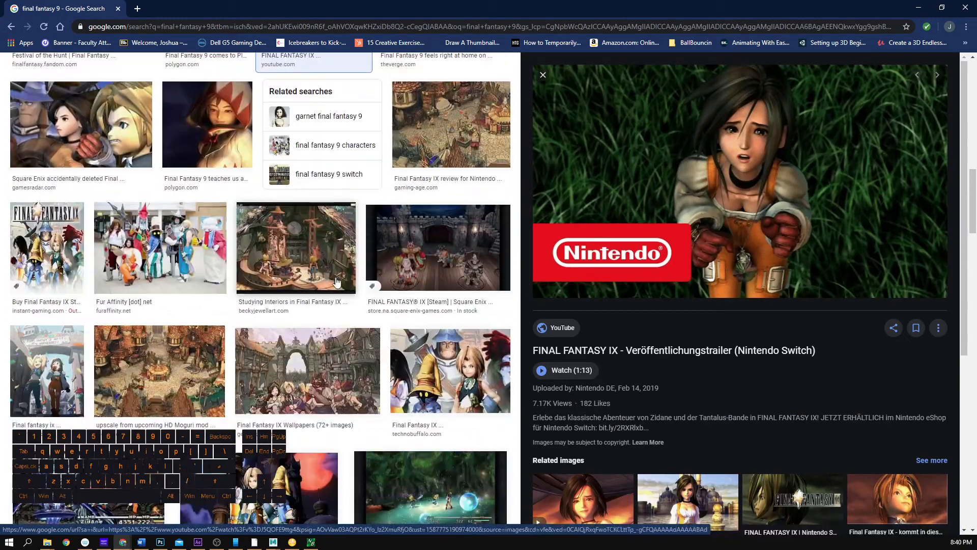
pyautogui.click(450, 370)
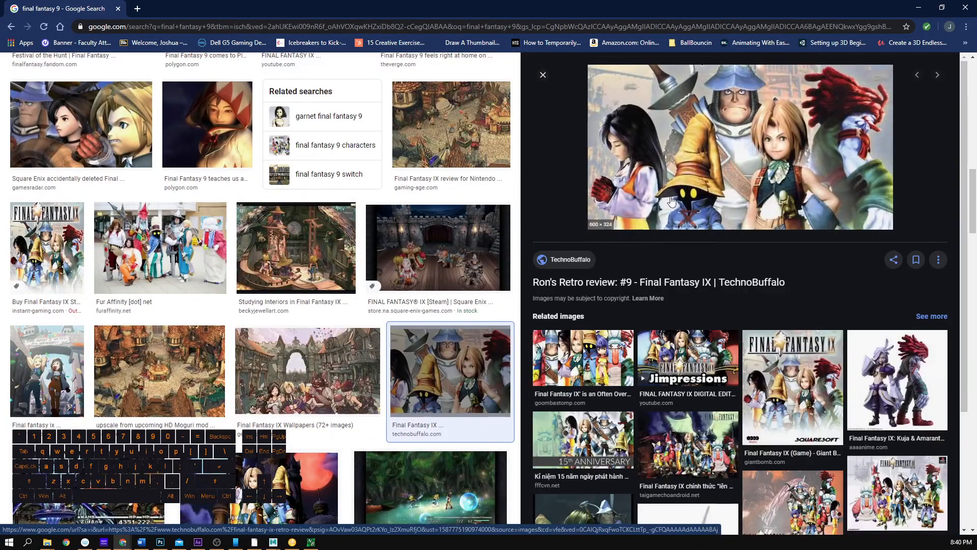
pyautogui.scroll(-3, 228, 284)
pyautogui.scroll(-4, 228, 283)
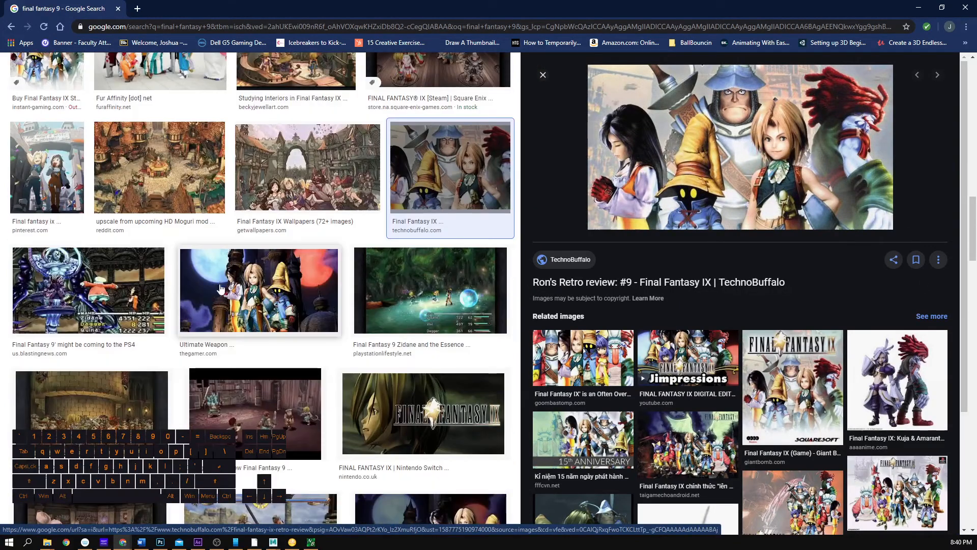
pyautogui.scroll(-5, 218, 304)
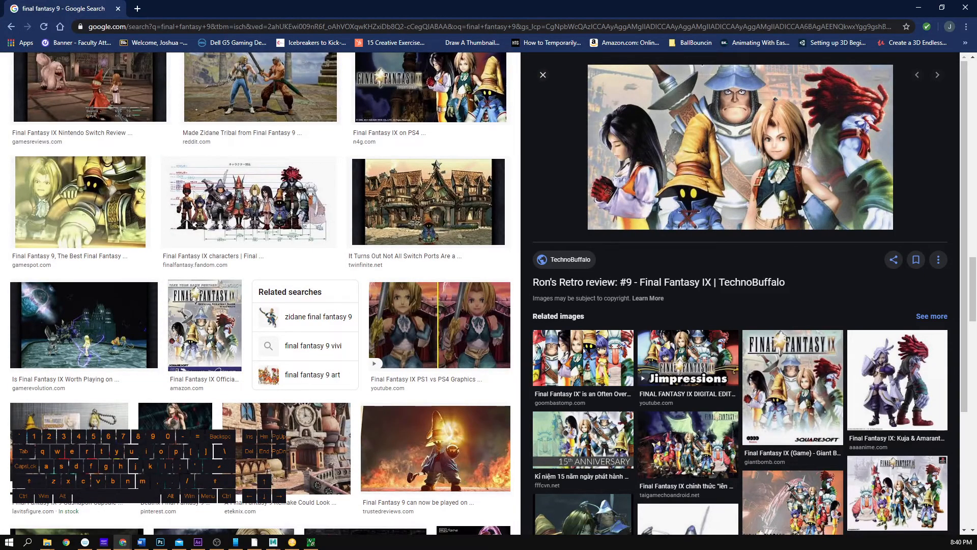
# Step: Open the Final Fantasy IX PS1 vs PS4 Graphics Comparison image in its own tab to study the eyes
pyautogui.click(387, 359)
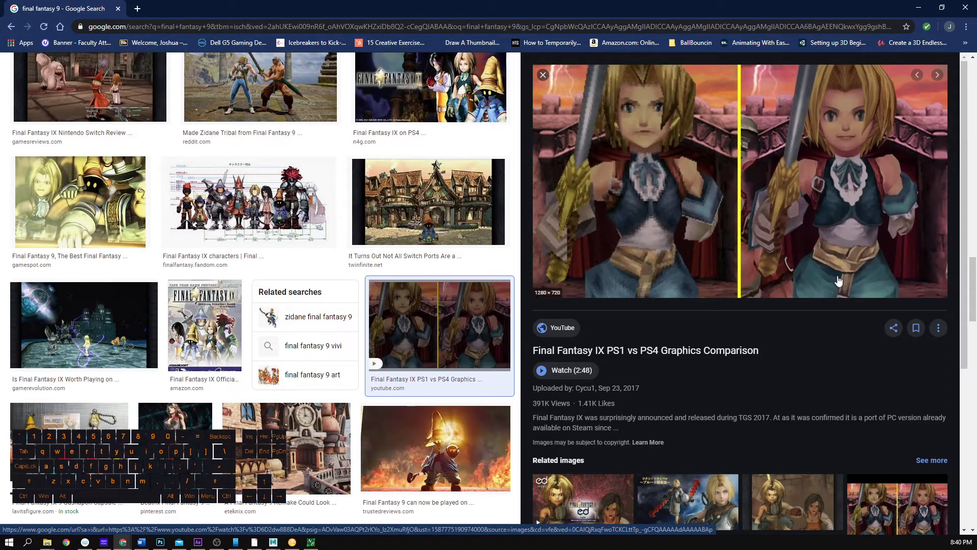
pyautogui.rightClick(837, 125)
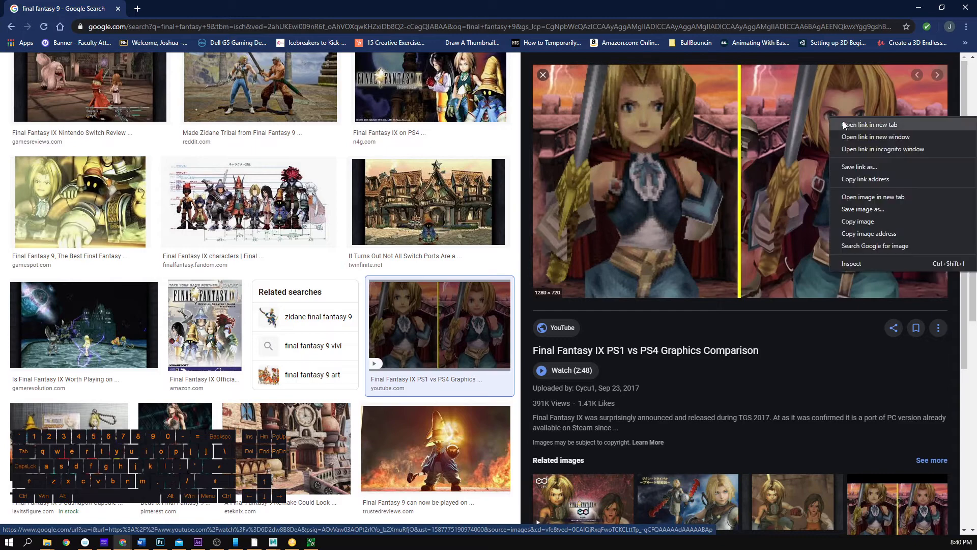
pyautogui.click(875, 197)
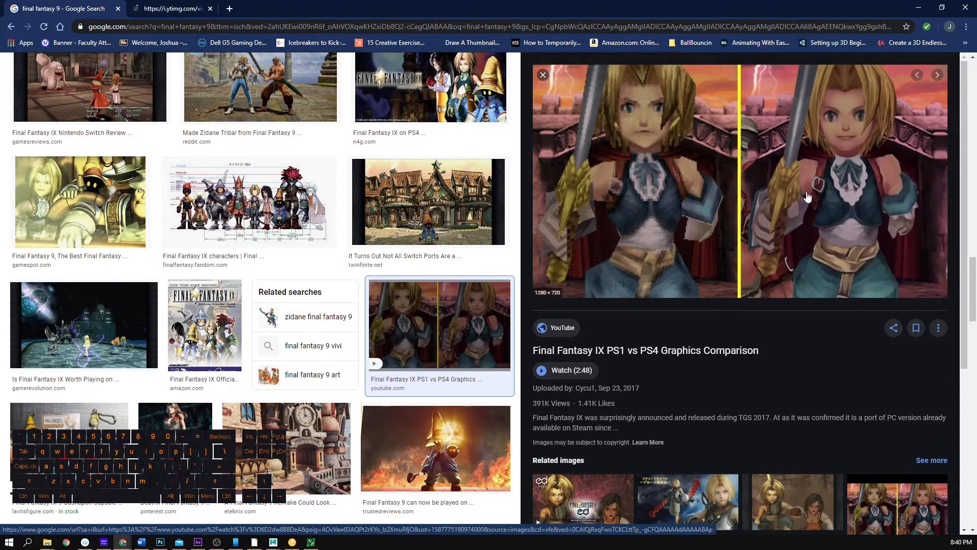
pyautogui.click(213, 9)
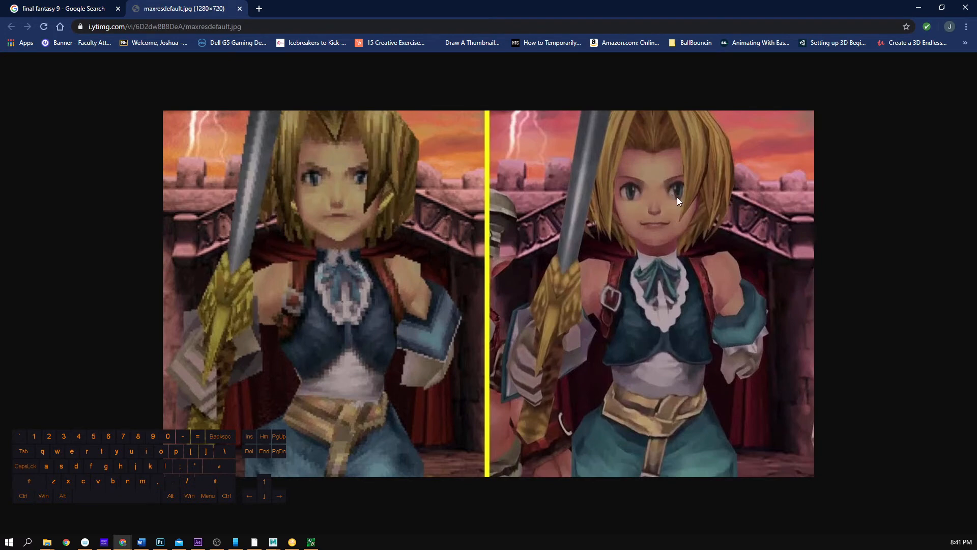
# Step: Switch back to Photoshop and set the Brush foreground color to black for painting on the Eyes group's mask
pyautogui.moveTo(610, 7); pyautogui.dragTo(533, 38)
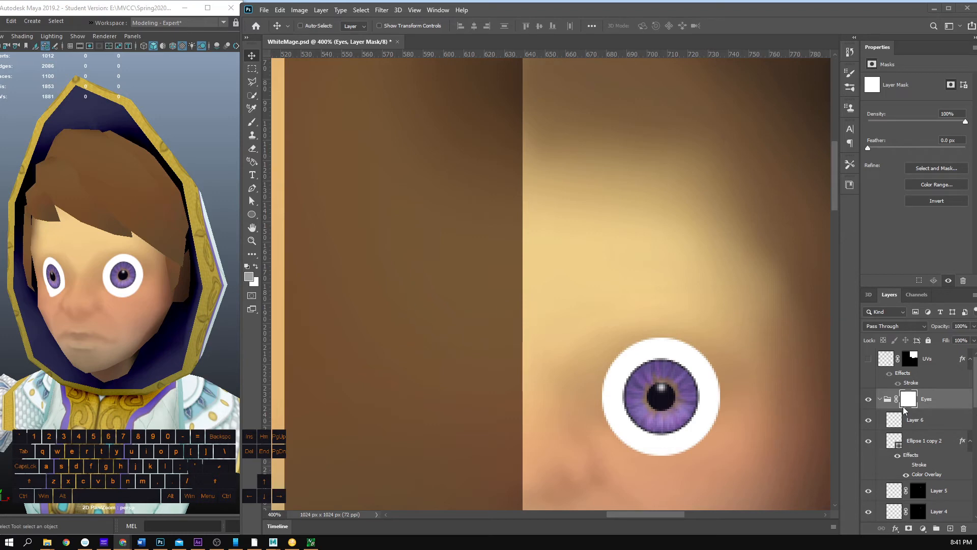
pyautogui.press('b')
pyautogui.click(246, 276)
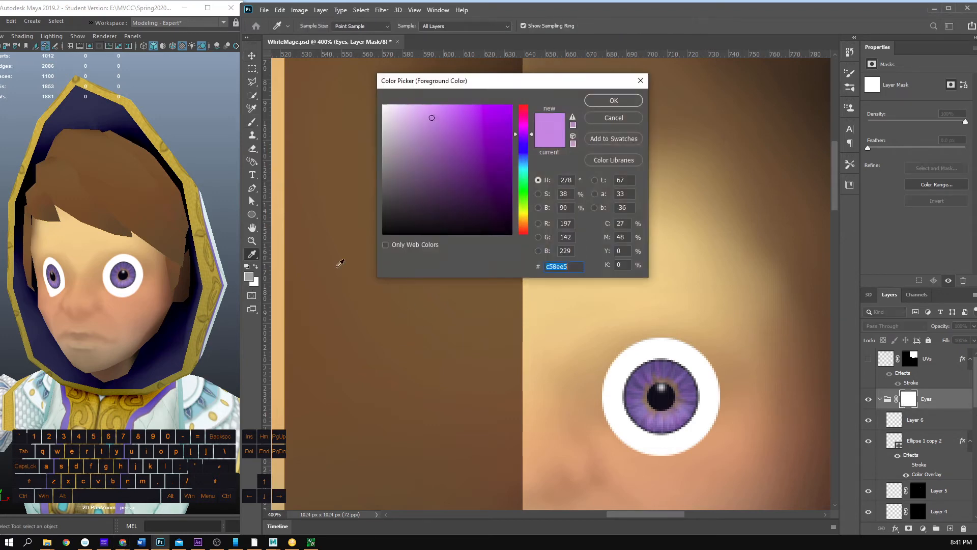
pyautogui.moveTo(488, 205); pyautogui.dragTo(306, 273)
pyautogui.click(598, 101)
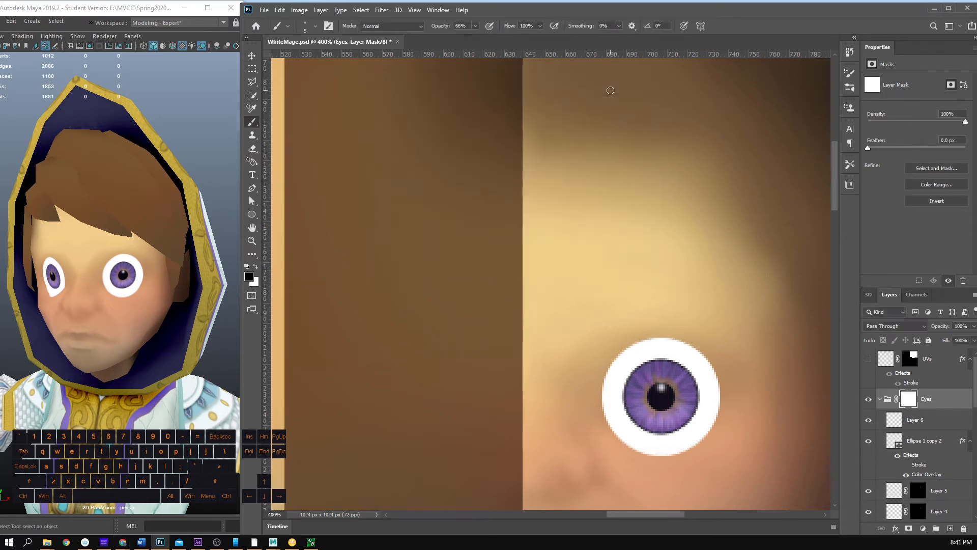
# Step: Set the Hard Round brush to a size of 32 px at 100% hardness for masking the eye
pyautogui.click(302, 24)
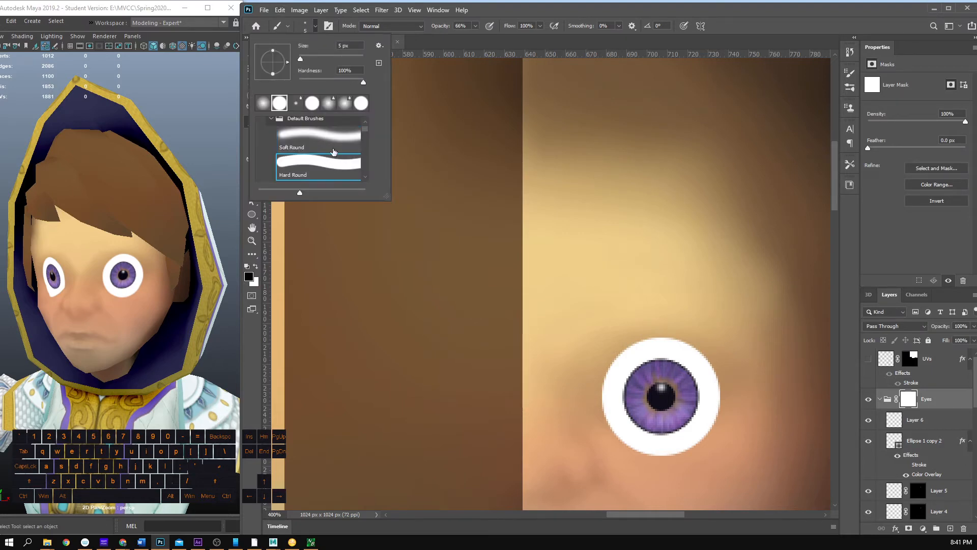
pyautogui.click(527, 18)
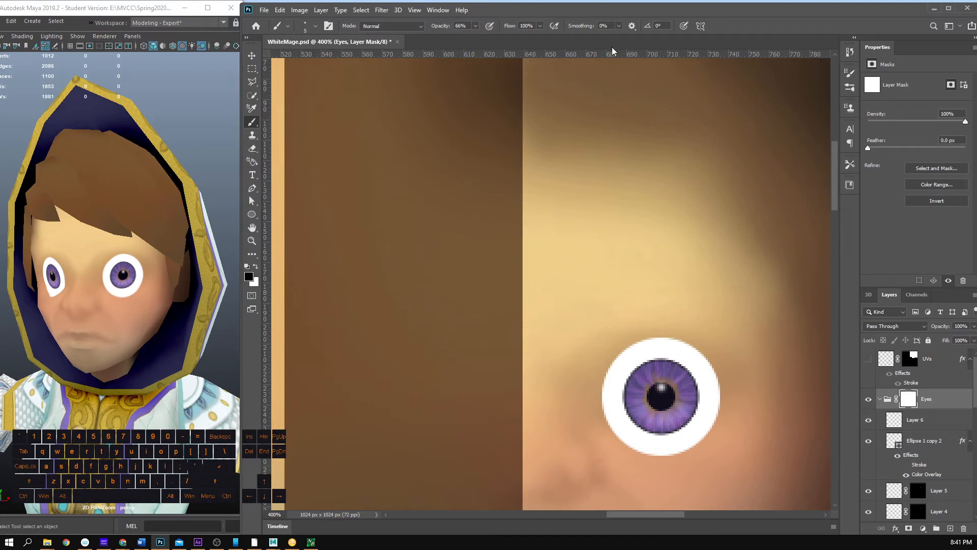
pyautogui.moveTo(605, 14); pyautogui.dragTo(608, 11)
pyautogui.rightClick(558, 183)
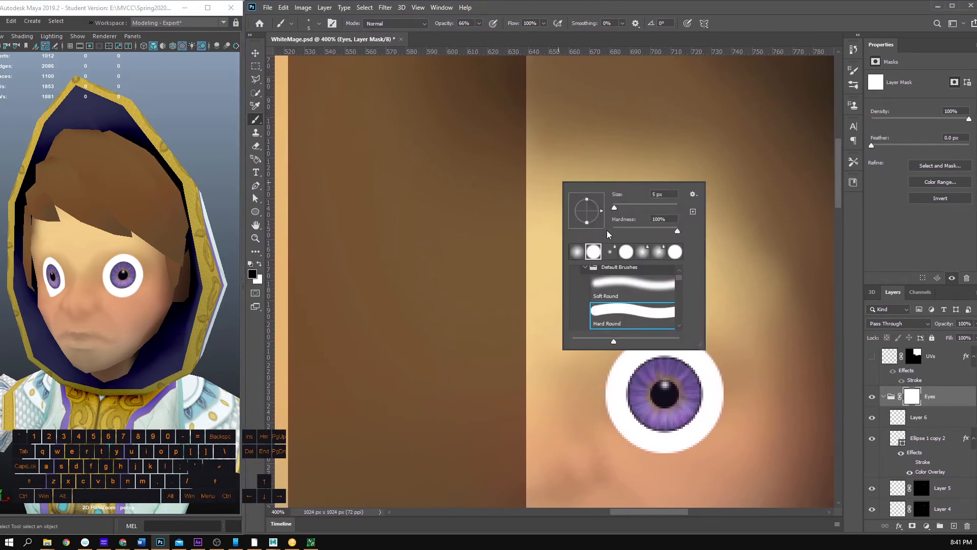
pyautogui.press('Escape')
pyautogui.rightClick(630, 255)
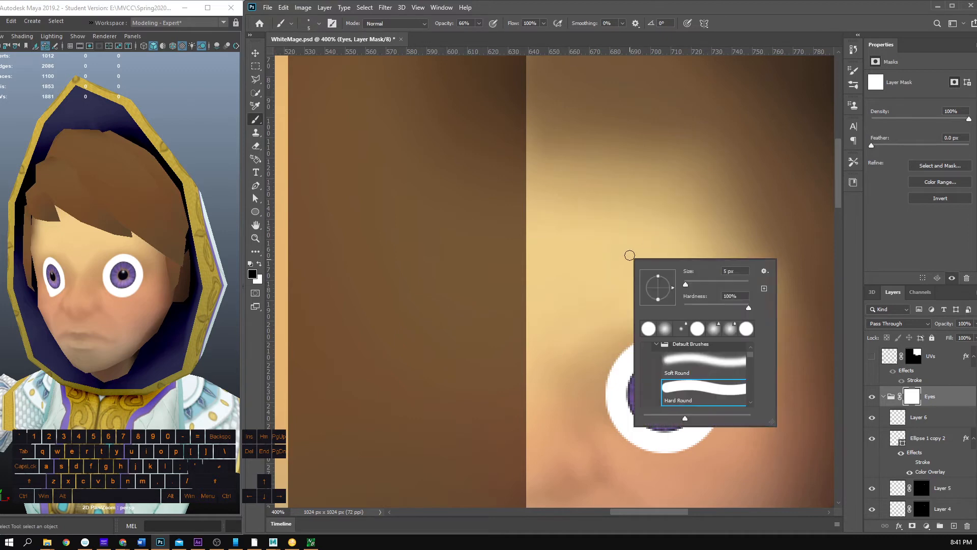
pyautogui.moveTo(692, 285); pyautogui.dragTo(696, 284)
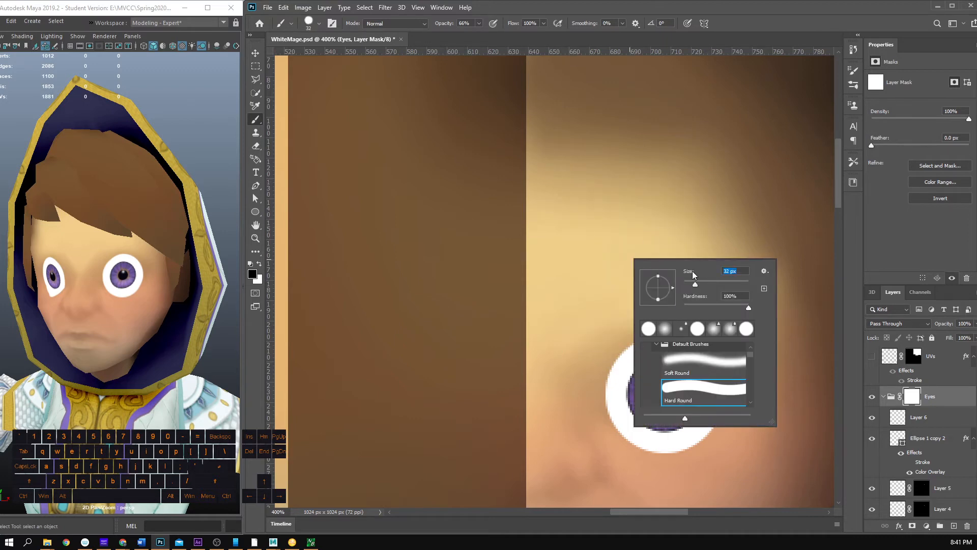
pyautogui.click(764, 4)
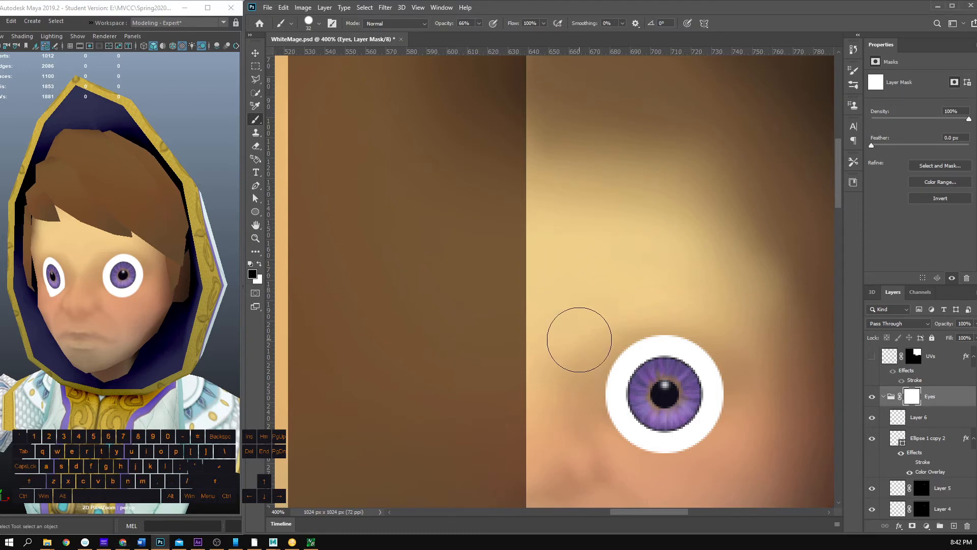
# Step: Study the eyelids in the pretty-girl-7.jpg portrait and set the Brush opacity to 100%
pyautogui.moveTo(0, 91); pyautogui.dragTo(645, 40)
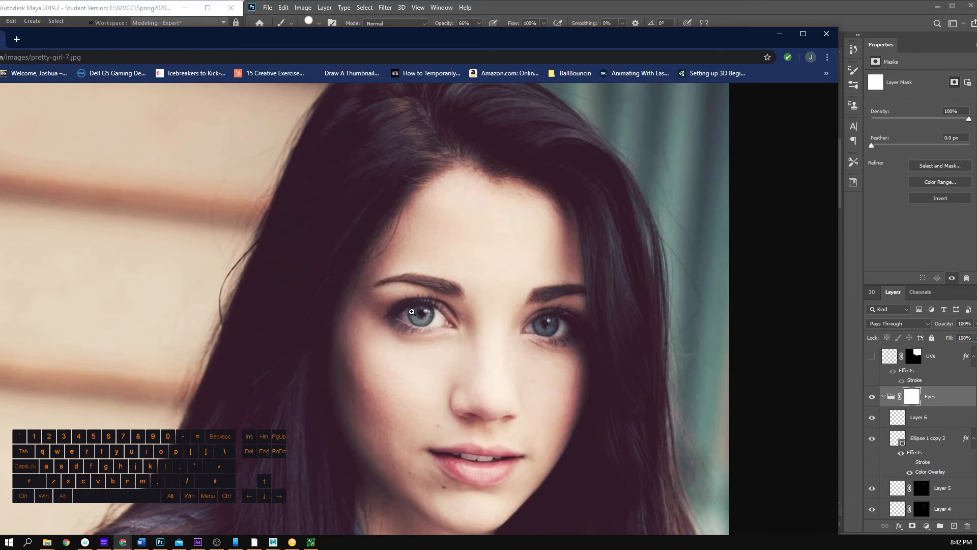
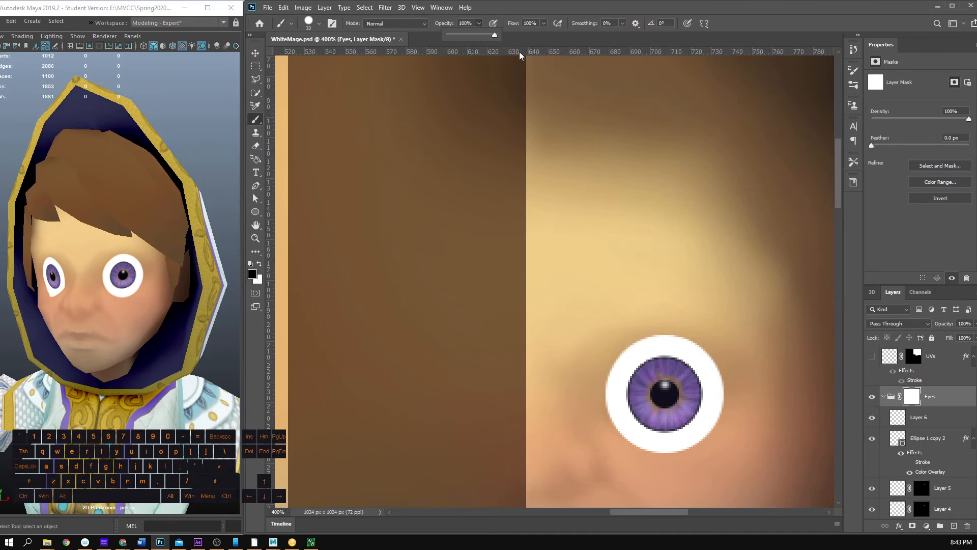
pyautogui.click(718, 275)
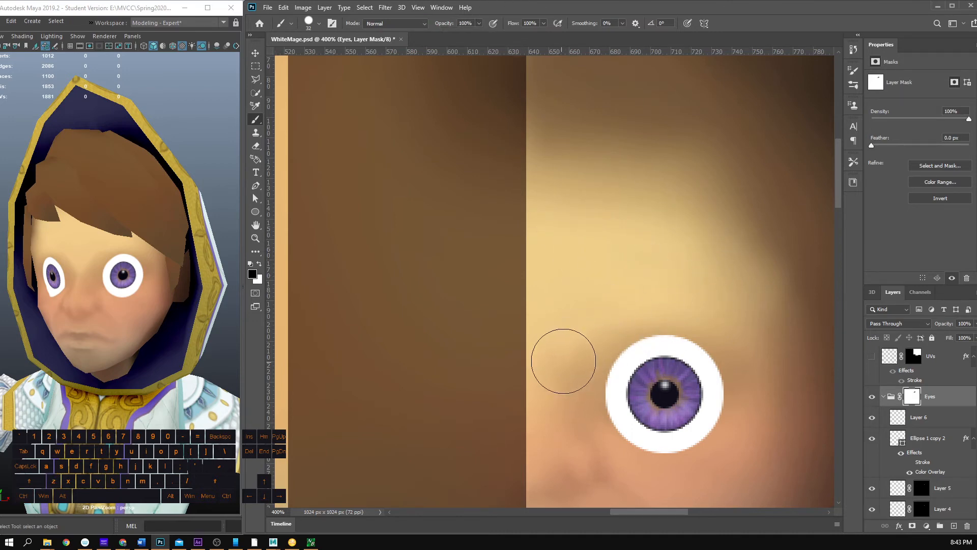
# Step: Paint black on the Eyes group's mask along the eye's upper edge to cut a sloping upper eyelid, redoing the stroke over its inner corner
pyautogui.moveTo(556, 356); pyautogui.dragTo(746, 323)
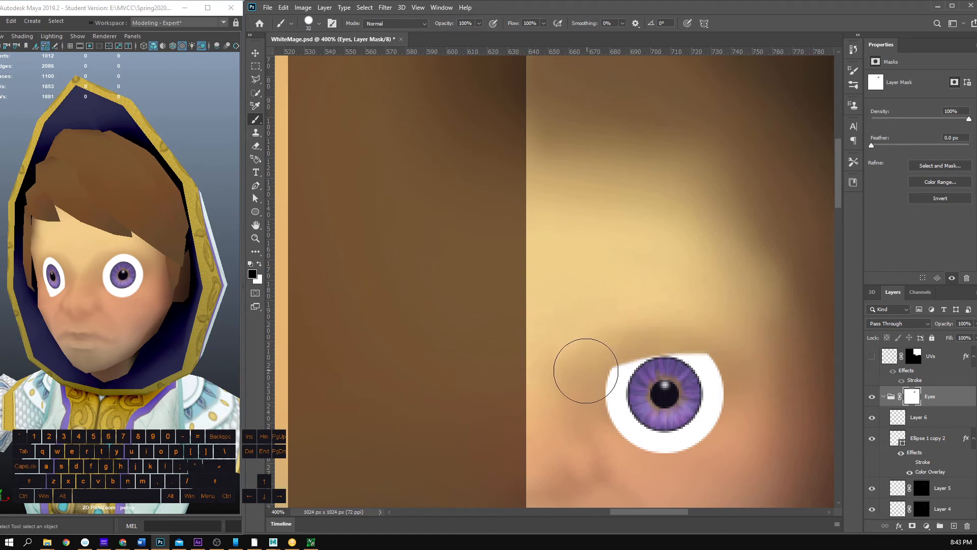
pyautogui.moveTo(586, 371)
pyautogui.mouseDown()
pyautogui.moveTo(736, 326)
pyautogui.moveTo(702, 321)
pyautogui.moveTo(761, 368)
pyautogui.moveTo(697, 330)
pyautogui.moveTo(608, 341)
pyautogui.moveTo(630, 332)
pyautogui.moveTo(736, 330)
pyautogui.moveTo(649, 334)
pyautogui.moveTo(574, 409)
pyautogui.mouseUp()
pyautogui.hotkey('ctrl', 'z')
pyautogui.moveTo(580, 371)
pyautogui.mouseDown()
pyautogui.moveTo(620, 345)
pyautogui.moveTo(690, 340)
pyautogui.mouseUp()
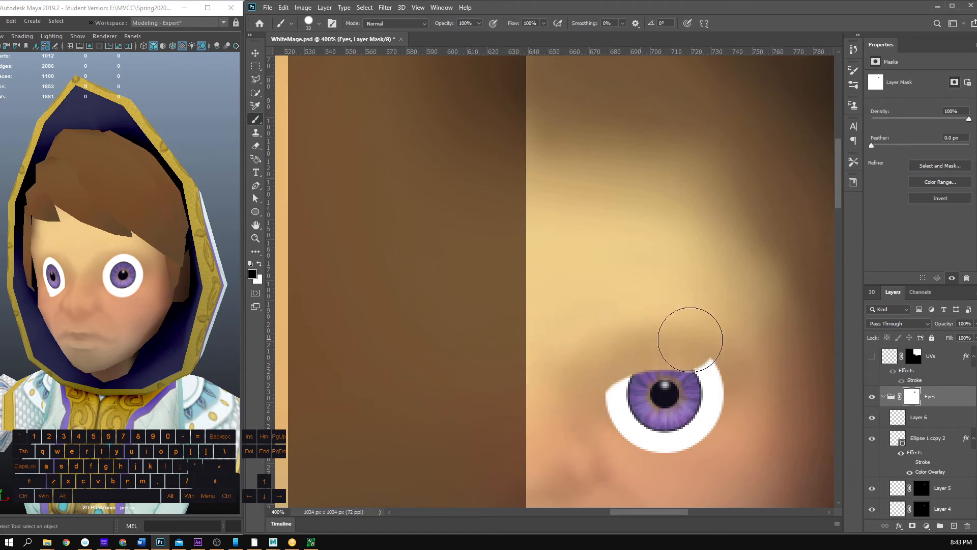
# Step: Try hiding the top of the eye with black brush strokes on the Eyes group's mask to form a slanted upper lid
pyautogui.hotkey('ctrl', 'z')
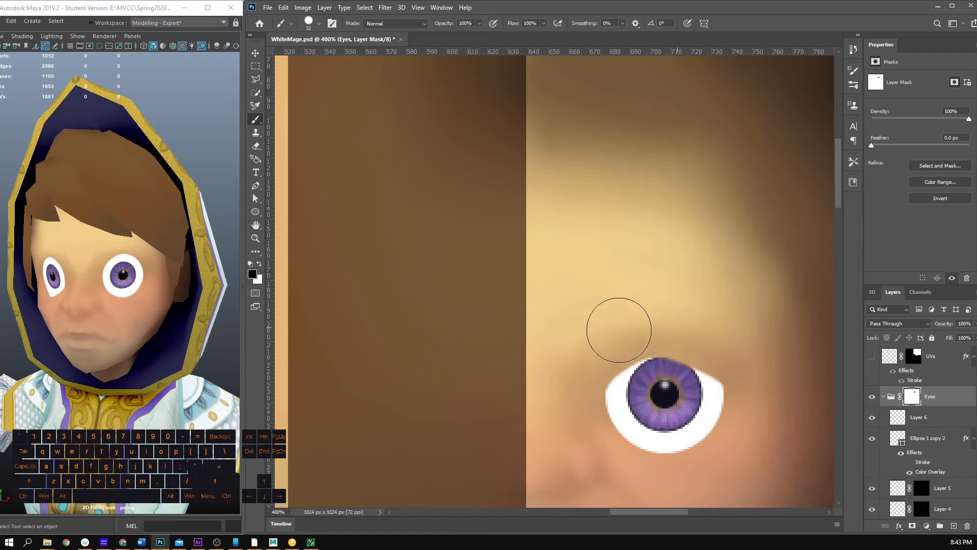
pyautogui.moveTo(576, 354)
pyautogui.mouseDown()
pyautogui.moveTo(651, 339)
pyautogui.moveTo(733, 343)
pyautogui.mouseUp()
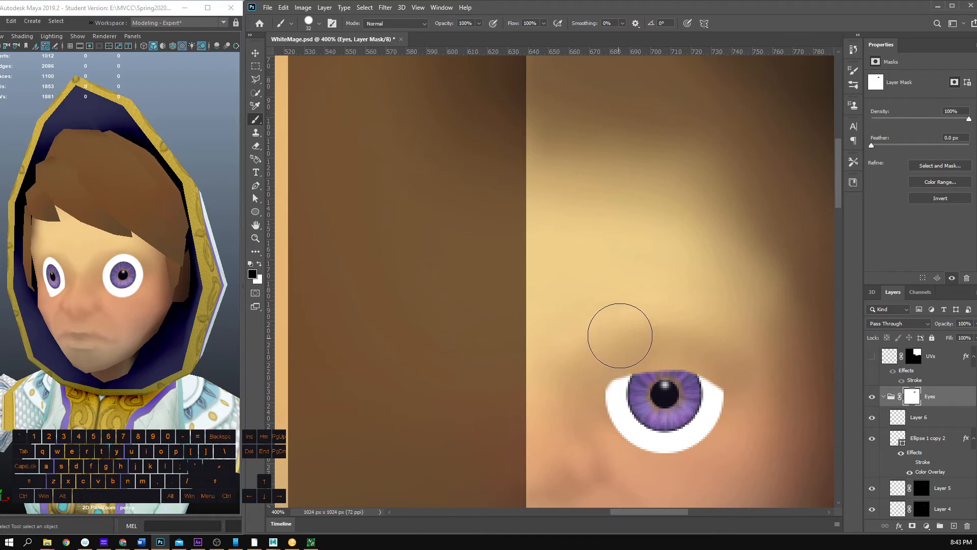
pyautogui.moveTo(620, 336)
pyautogui.mouseDown()
pyautogui.moveTo(581, 372)
pyautogui.moveTo(635, 338)
pyautogui.moveTo(622, 343)
pyautogui.moveTo(678, 332)
pyautogui.moveTo(615, 349)
pyautogui.moveTo(709, 349)
pyautogui.mouseUp()
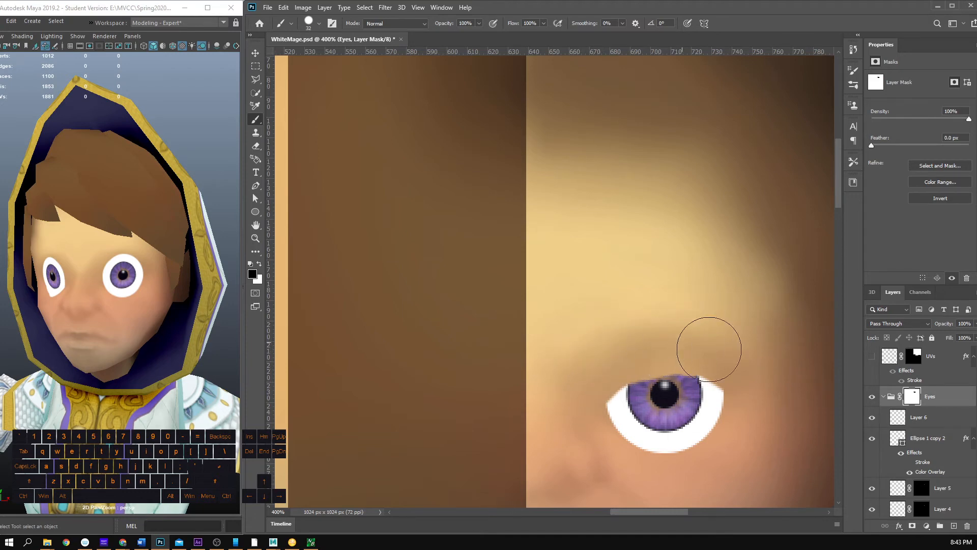
pyautogui.hotkey('ctrl', 's')
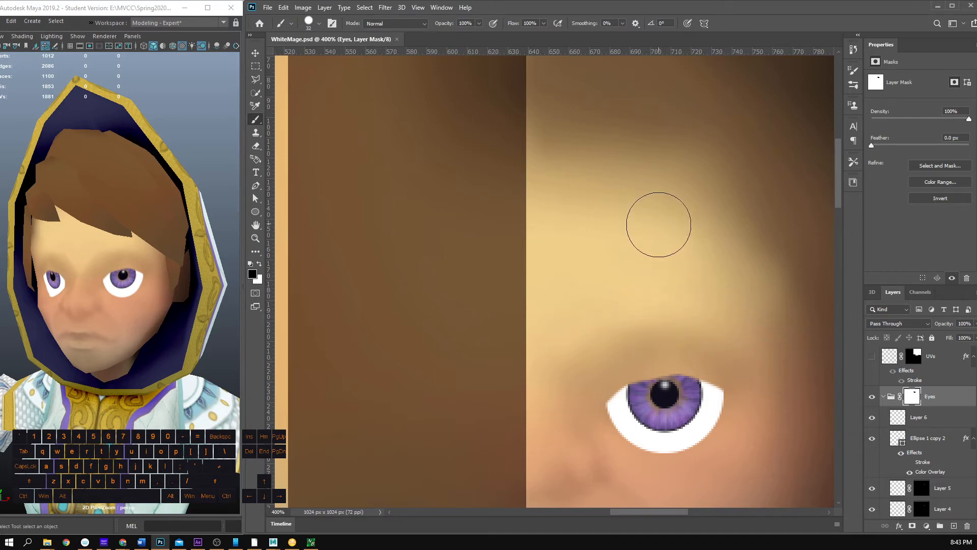
pyautogui.hotkey('ctrl', 'z')
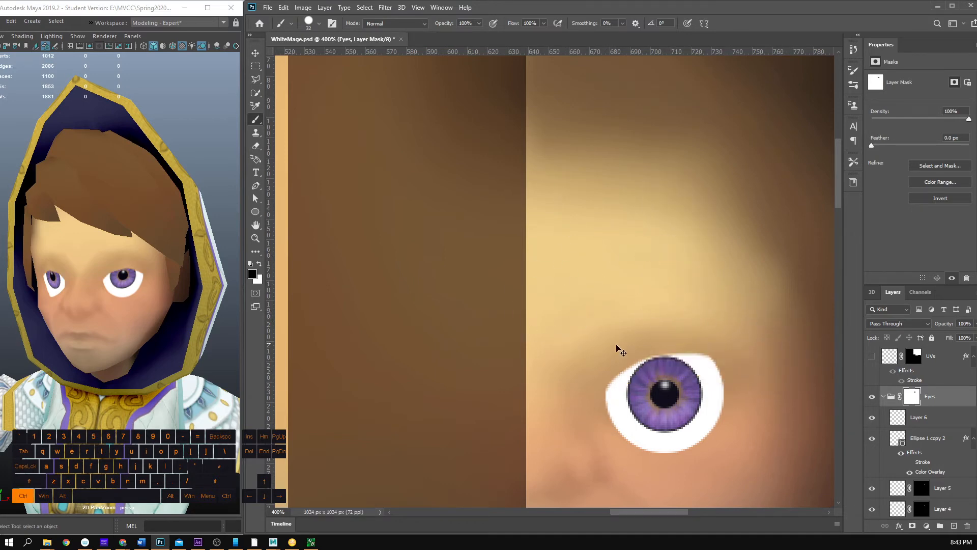
# Step: Mask off the top of the eye with black strokes on the Eyes group's mask to shape the upper lid, and save the file
pyautogui.moveTo(624, 323)
pyautogui.mouseDown()
pyautogui.moveTo(681, 328)
pyautogui.moveTo(740, 351)
pyautogui.mouseUp()
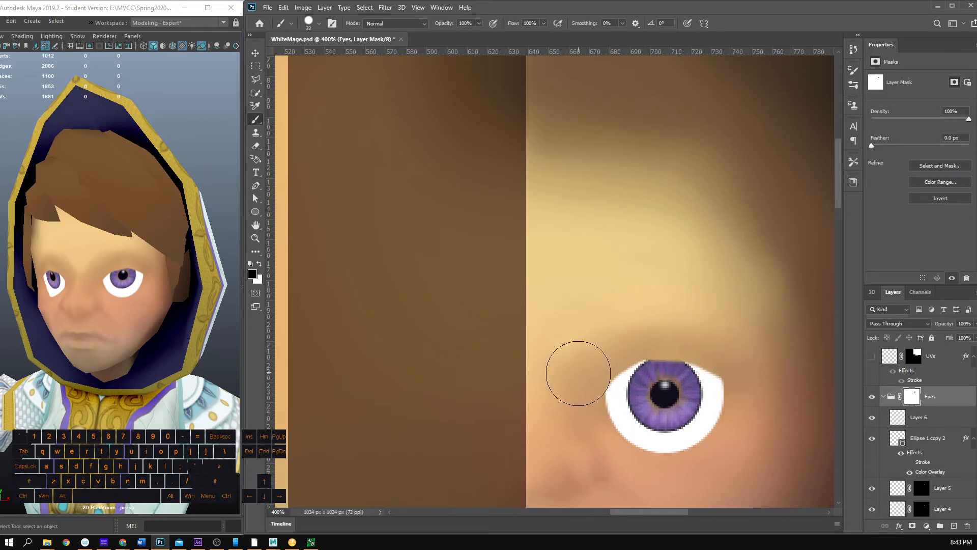
pyautogui.moveTo(578, 374)
pyautogui.mouseDown()
pyautogui.moveTo(598, 354)
pyautogui.moveTo(667, 333)
pyautogui.moveTo(616, 345)
pyautogui.moveTo(671, 329)
pyautogui.moveTo(712, 334)
pyautogui.moveTo(687, 336)
pyautogui.moveTo(759, 371)
pyautogui.mouseUp()
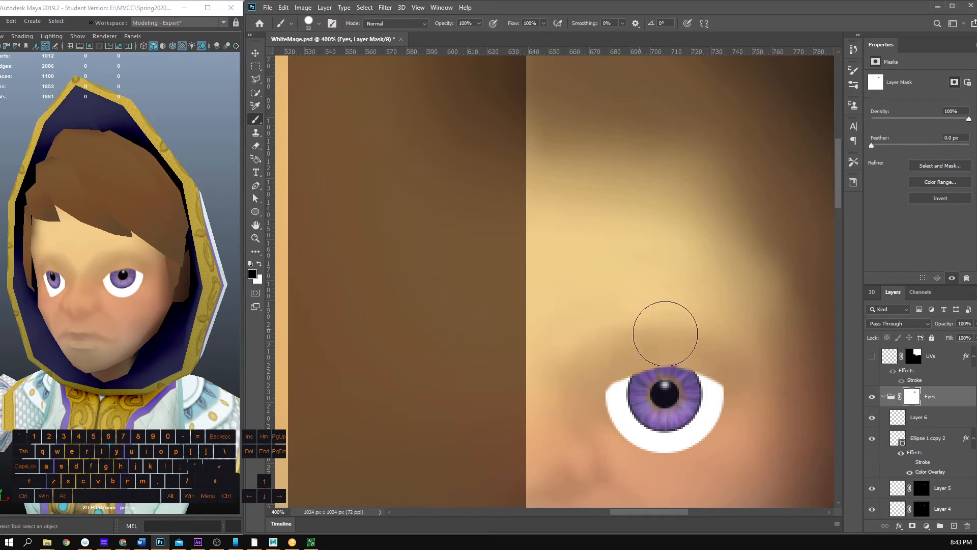
pyautogui.hotkey('ctrl', 's')
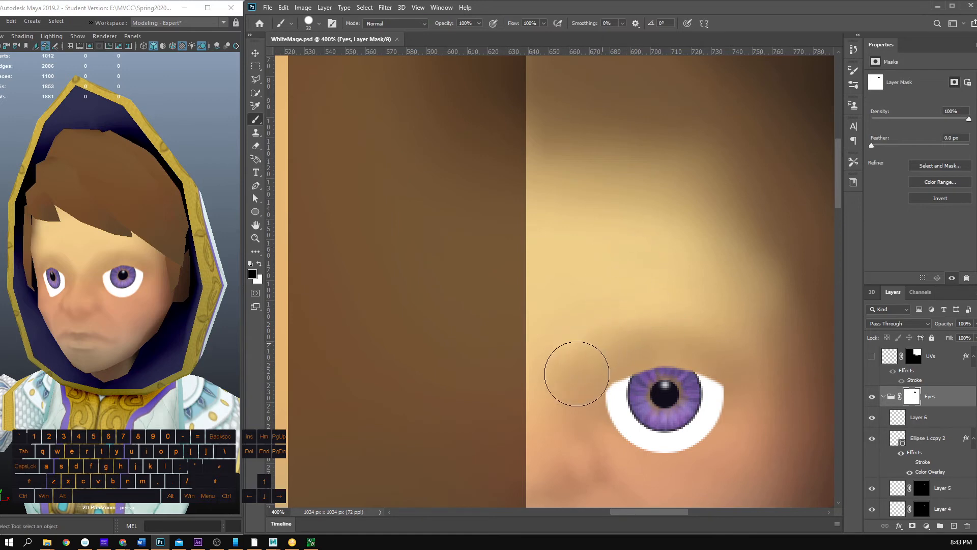
# Step: Mask the eye's inner corner and lower edge in black to give it an almond shape, and save the file
pyautogui.moveTo(582, 374); pyautogui.dragTo(641, 335)
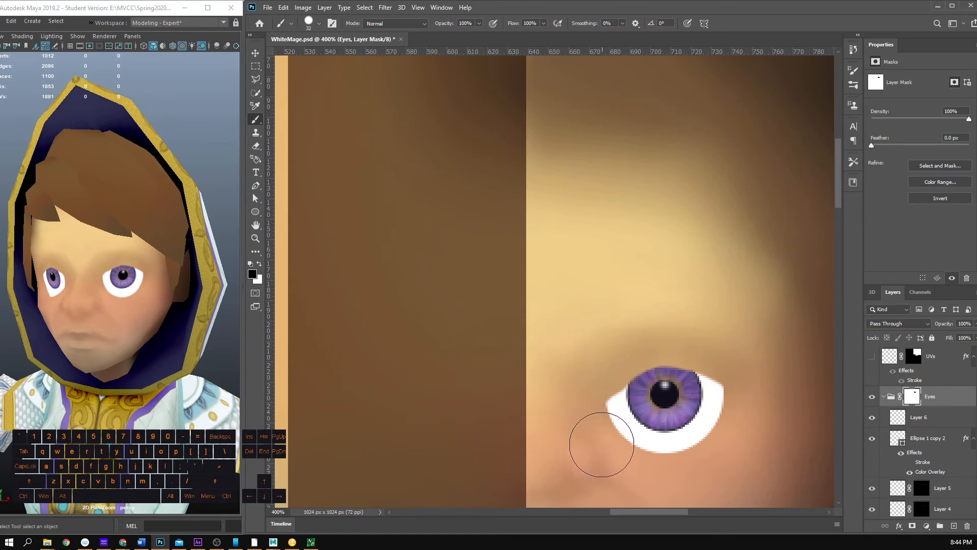
pyautogui.moveTo(602, 444)
pyautogui.mouseDown()
pyautogui.moveTo(720, 459)
pyautogui.moveTo(694, 454)
pyautogui.mouseUp()
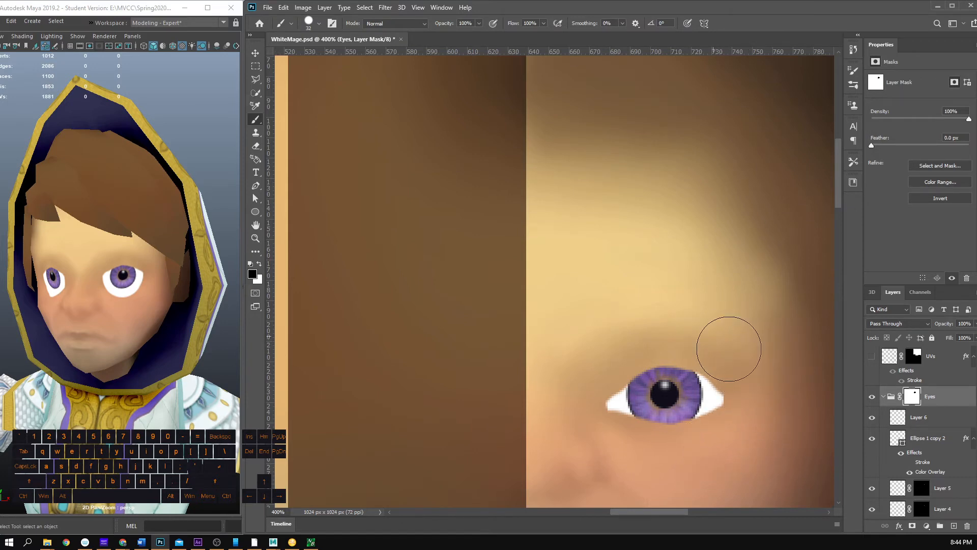
pyautogui.hotkey('ctrl', 'z')
pyautogui.hotkey('ctrl', 's')
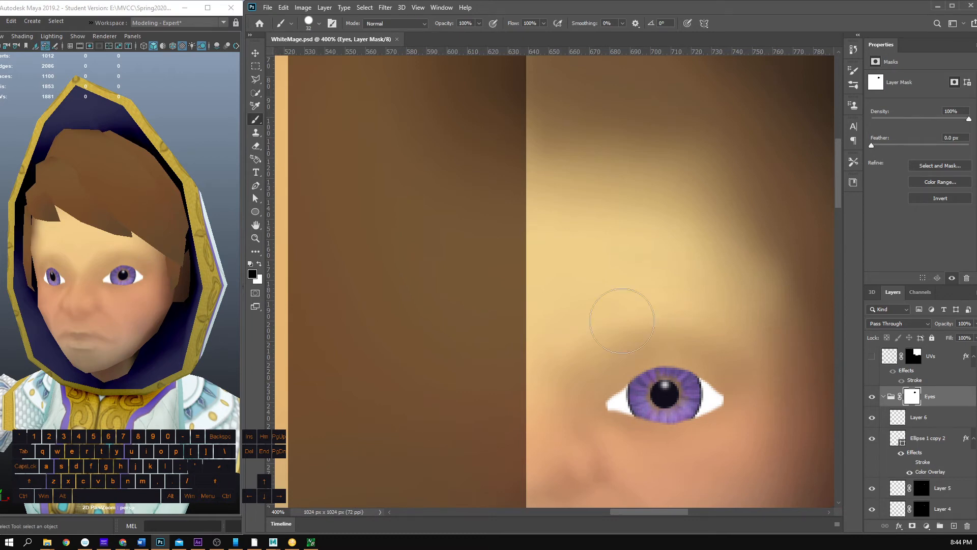
# Step: Switch to Maya and examine the reshaped eyes on the character's face up close and from a distance
pyautogui.keyDown('alt'); pyautogui.moveTo(157, 291); pyautogui.dragTo(143, 243); pyautogui.keyUp('alt')
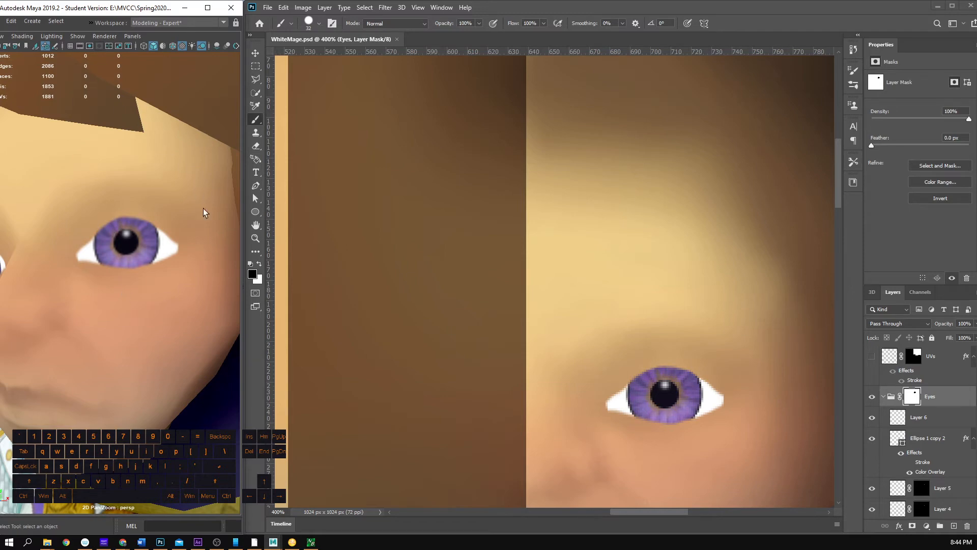
pyautogui.scroll(-6, 190, 278)
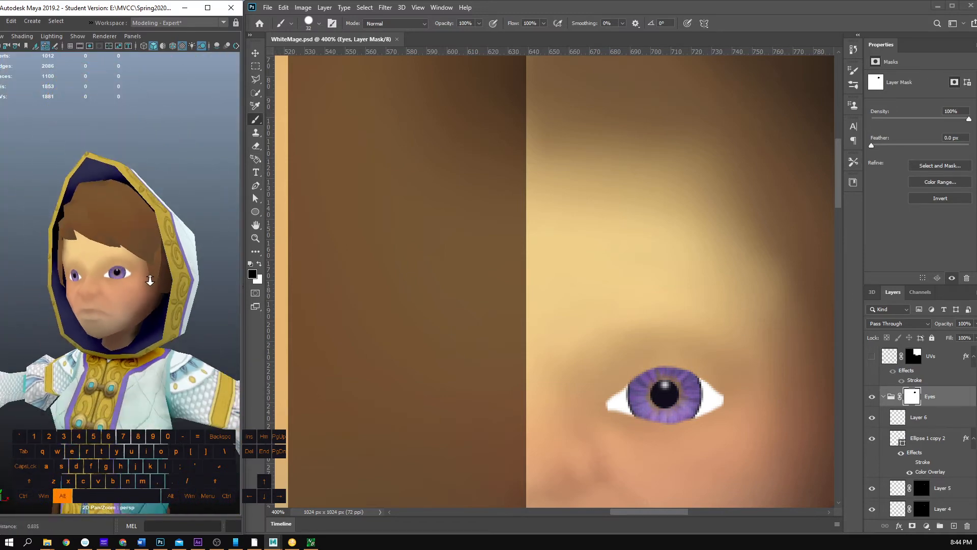
pyautogui.moveTo(148, 283); pyautogui.dragTo(189, 283)
pyautogui.scroll(5, 184, 280)
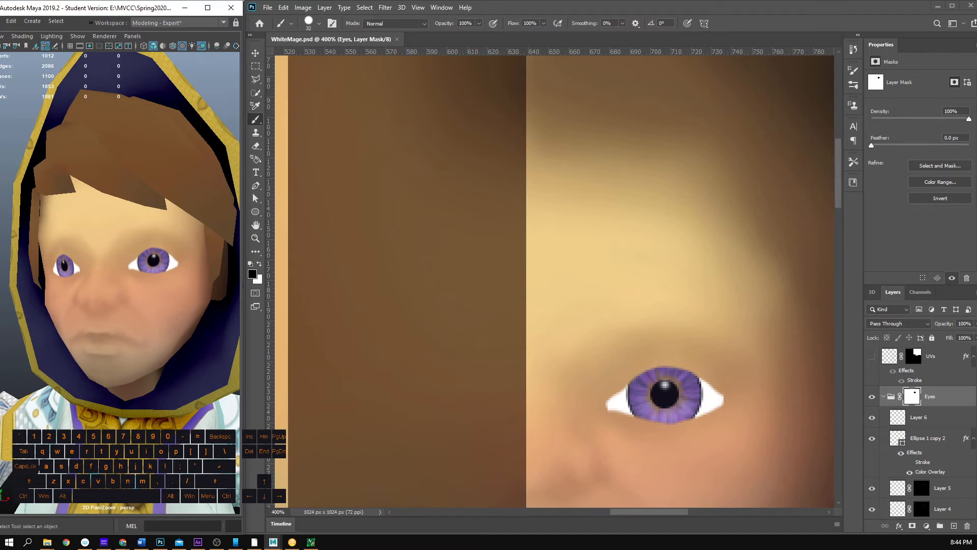
# Step: In Photoshop, group the iris layers from Layer 6 down to Ellipse 1 copy inside the Eyes group, leaving out Ellipse 1
pyautogui.click(919, 417)
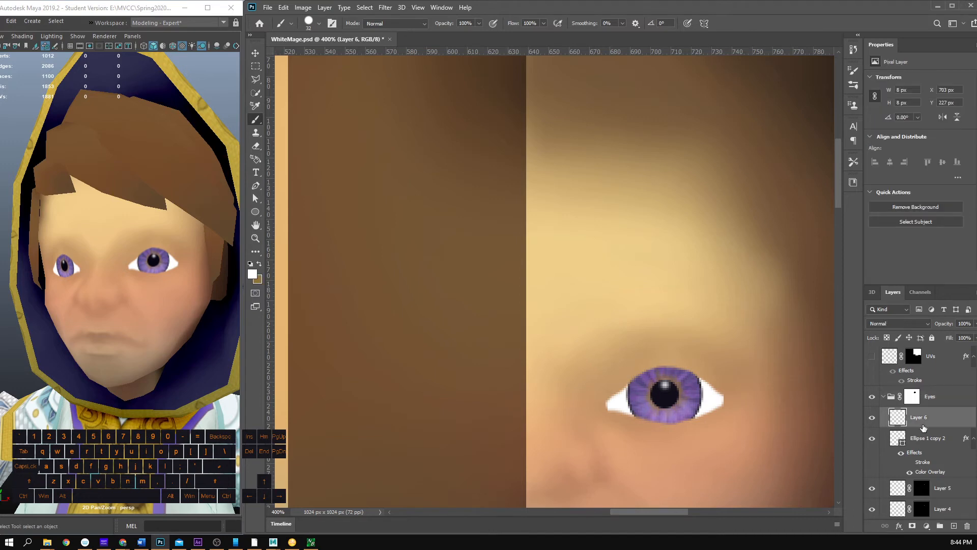
pyautogui.scroll(-6, 923, 426)
pyautogui.scroll(2, 923, 427)
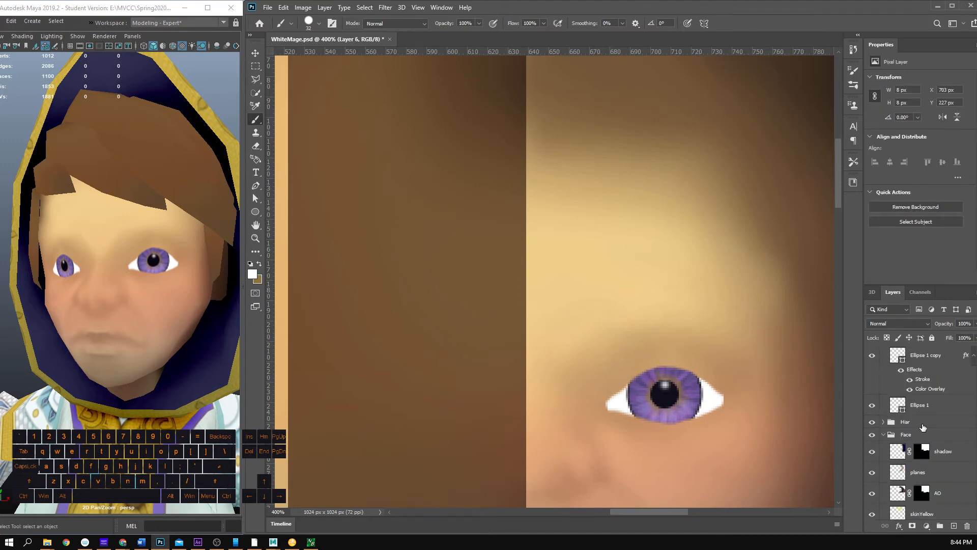
pyautogui.click(874, 405)
pyautogui.click(873, 405)
pyautogui.click(915, 369)
pyautogui.scroll(6, 930, 408)
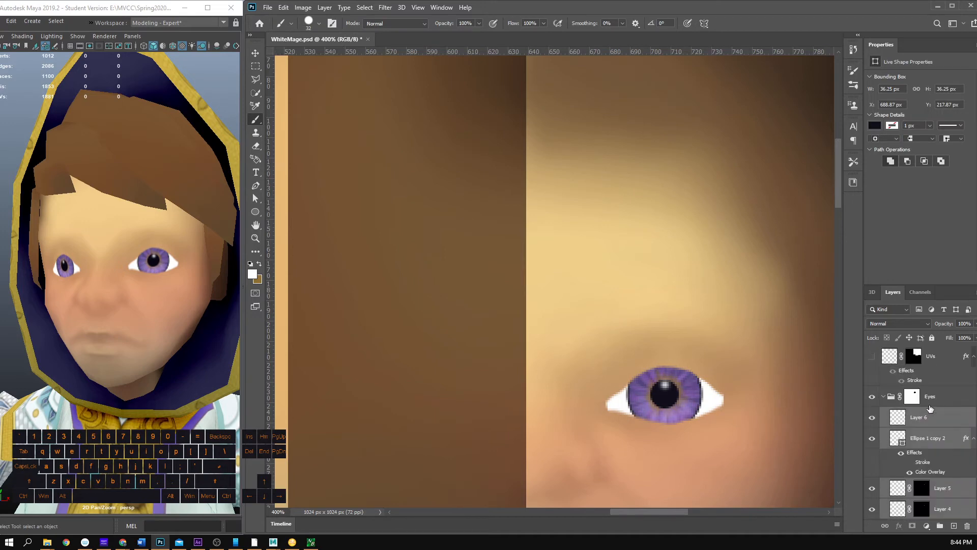
pyautogui.scroll(-2, 923, 407)
pyautogui.scroll(1, 923, 408)
pyautogui.scroll(-2, 923, 408)
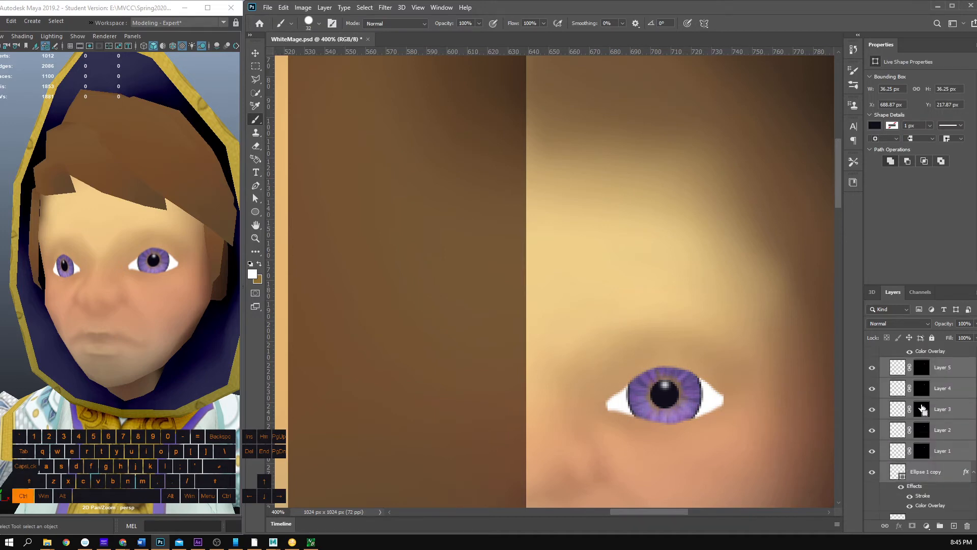
pyautogui.hotkey('ctrl', 'g')
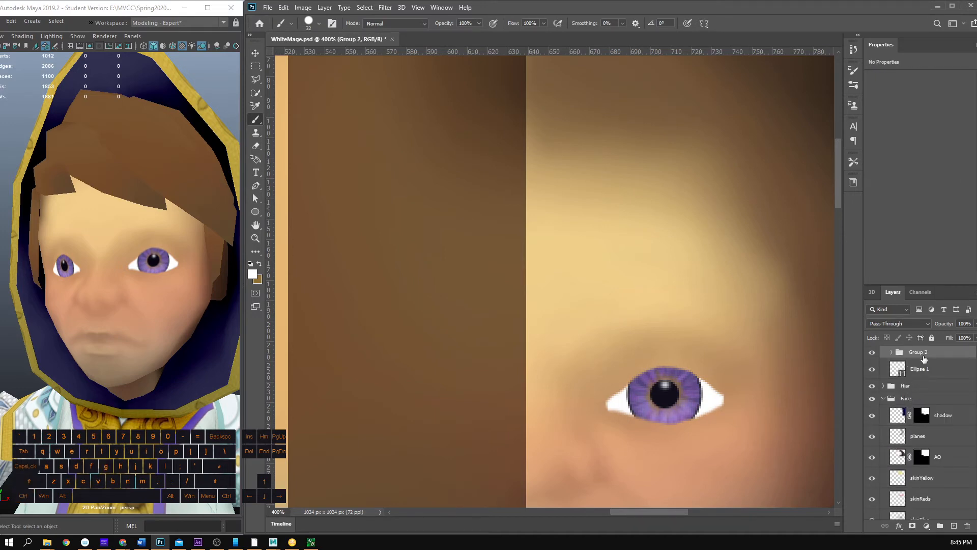
# Step: Rename the new layer group as iris
pyautogui.write('iris')
pyautogui.press('Return')
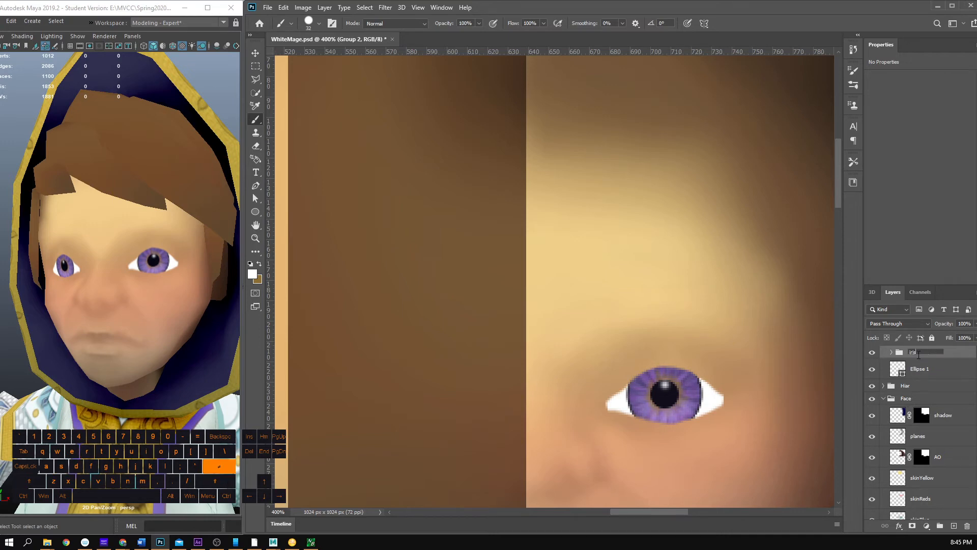
pyautogui.press('Return')
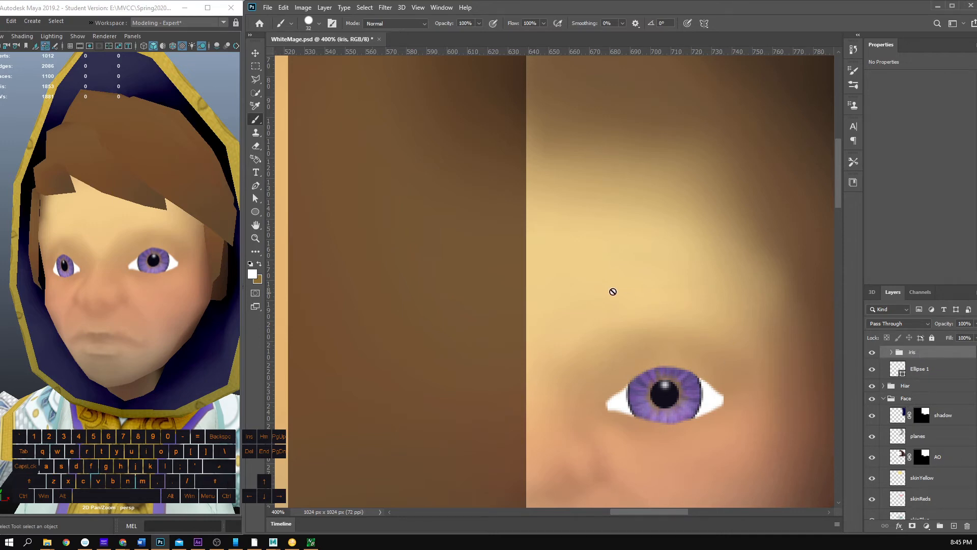
# Step: Scale the iris group down to 85.51%, nudge it slightly upward, save the file, and check the character in Maya
pyautogui.hotkey('ctrl', 't')
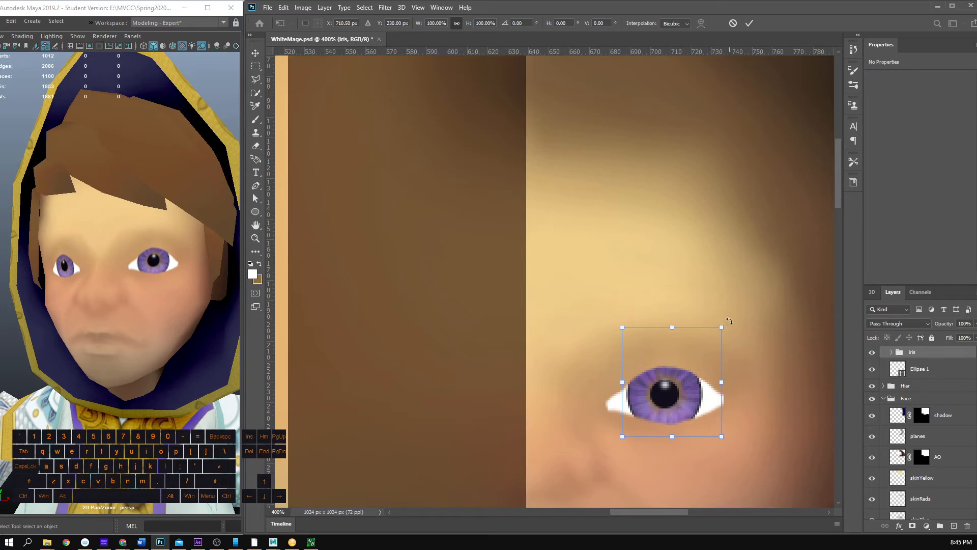
pyautogui.moveTo(722, 327); pyautogui.dragTo(717, 335)
pyautogui.moveTo(687, 374); pyautogui.dragTo(687, 371)
pyautogui.press('Return')
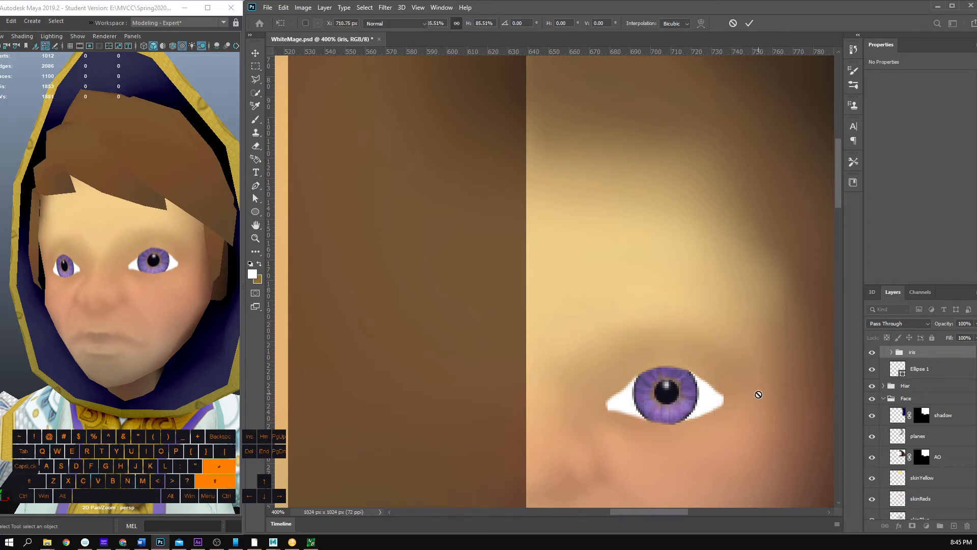
pyautogui.hotkey('ctrl', 's')
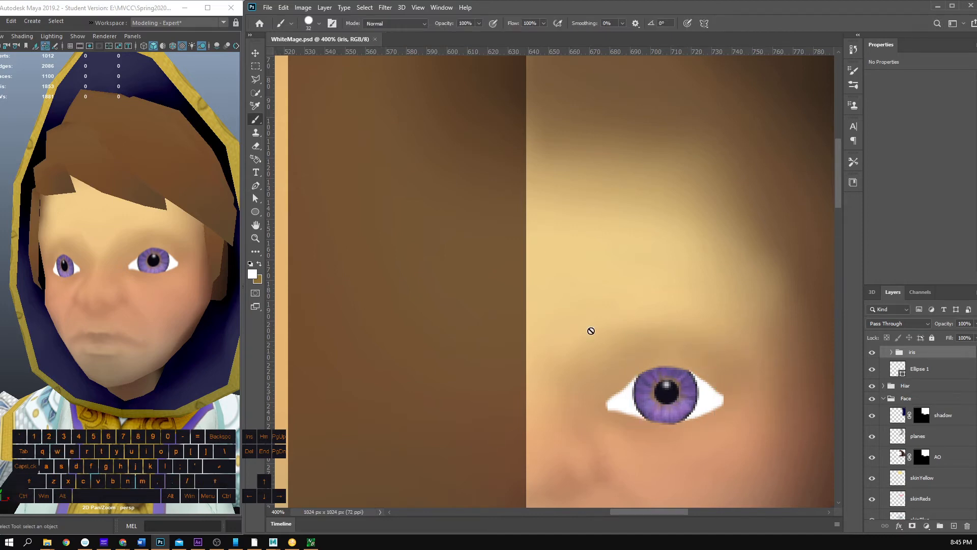
pyautogui.moveTo(174, 338); pyautogui.dragTo(149, 368)
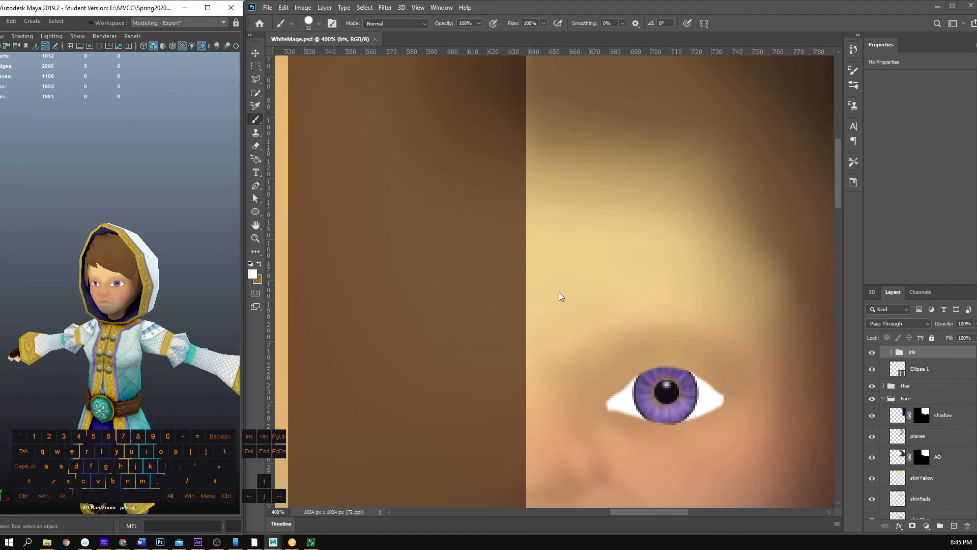
# Step: Back in Photoshop, undo the iris group's scaling and renaming
pyautogui.click(737, 4)
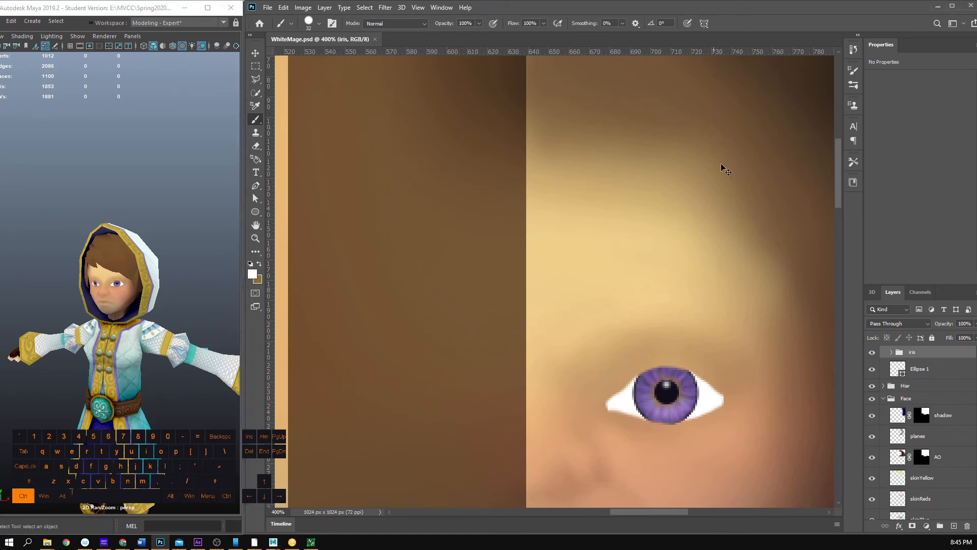
pyautogui.hotkey('ctrl', 'z')
pyautogui.hotkey('ctrl', 'z')
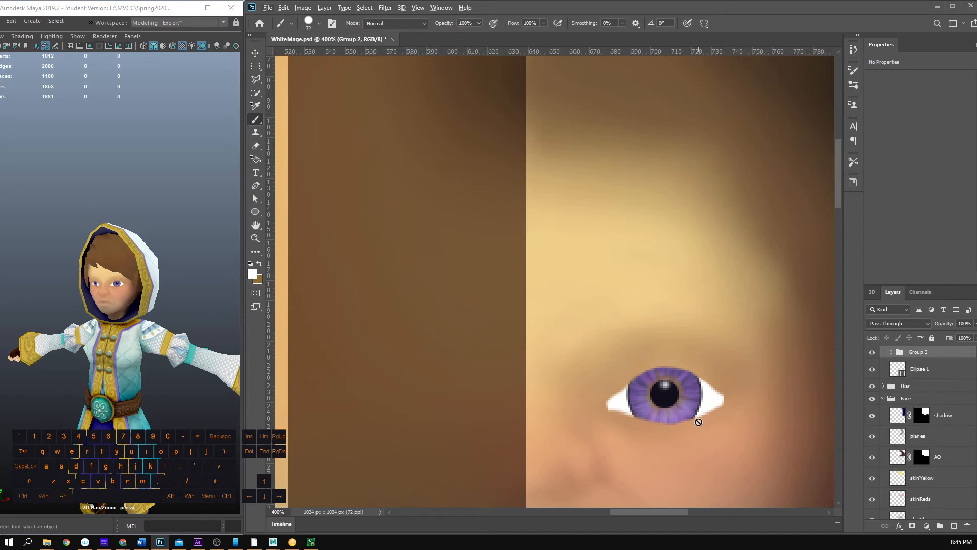
pyautogui.click(676, 343)
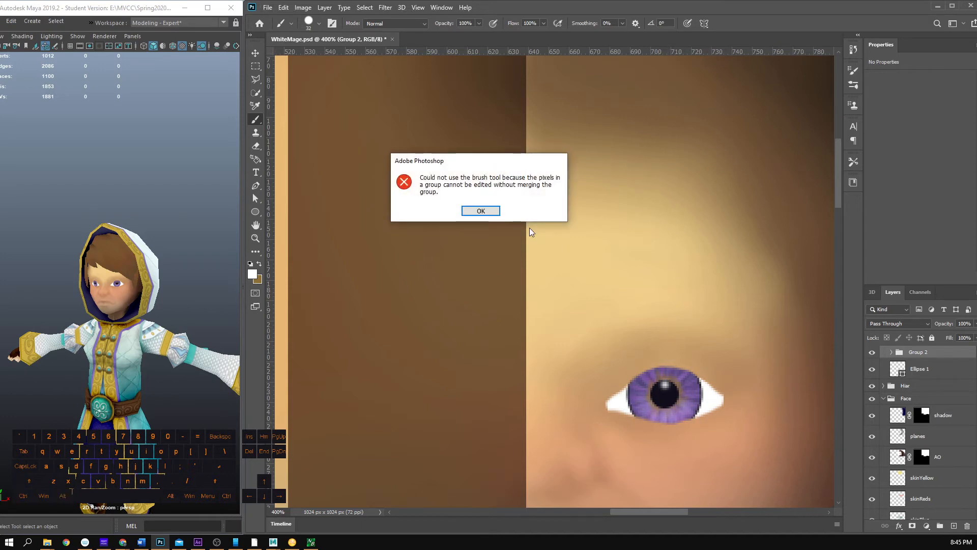
pyautogui.click(464, 211)
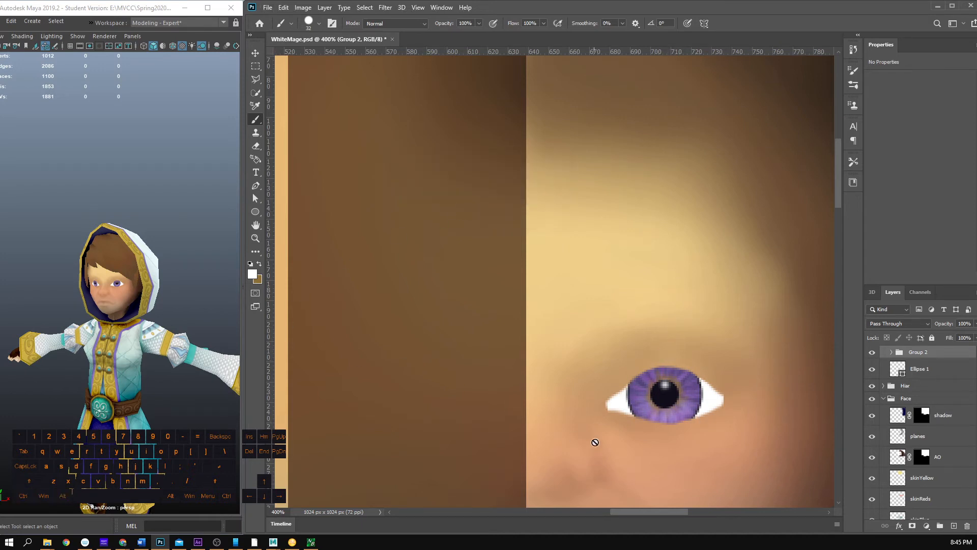
pyautogui.click(595, 442)
pyautogui.click(480, 211)
# Step: Examine the eye up close in the texture and on the character's face in Maya to compare the iris sizes
pyautogui.press('z')
pyautogui.click(668, 400)
pyautogui.click(668, 399)
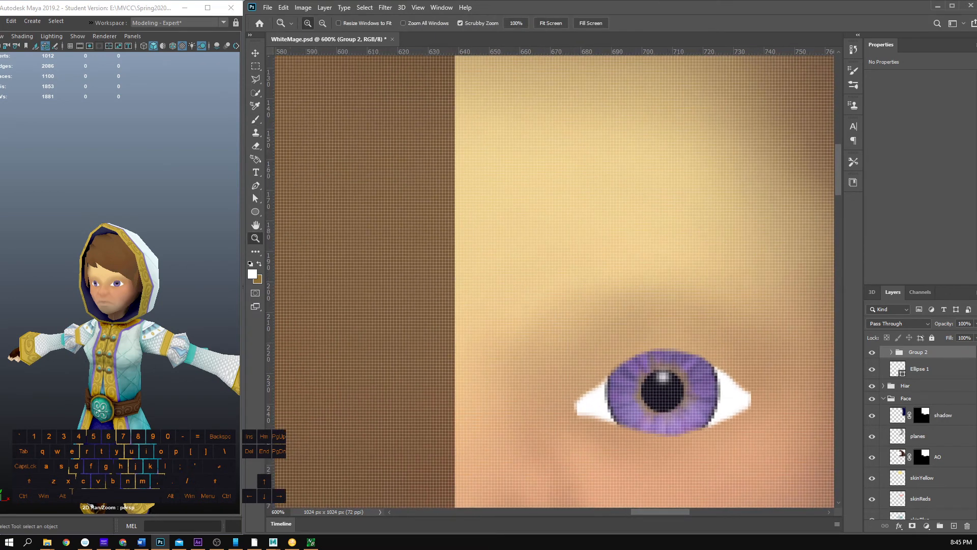
pyautogui.click(117, 288)
pyautogui.click(107, 190)
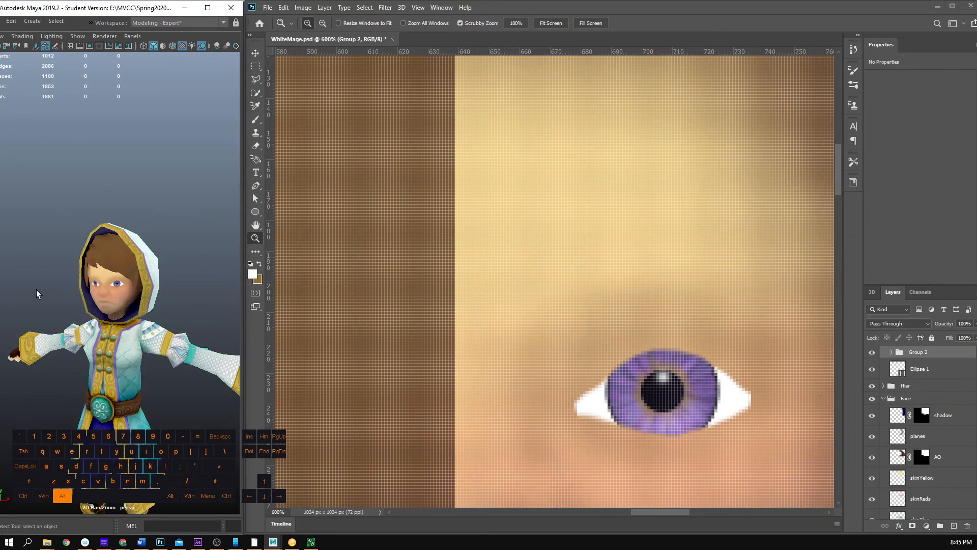
pyautogui.moveTo(37, 292); pyautogui.dragTo(193, 288)
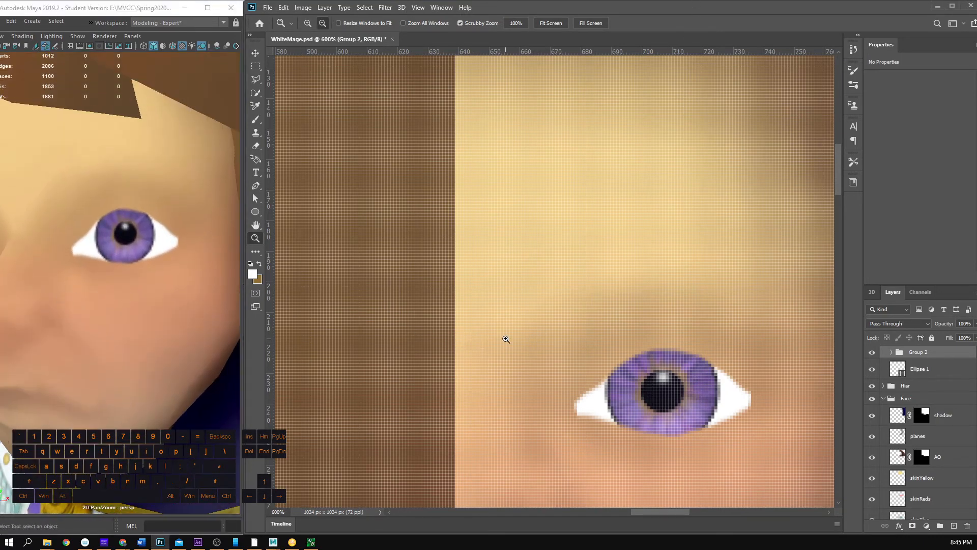
pyautogui.keyDown('alt'); pyautogui.click(517, 341); pyautogui.keyUp('alt')
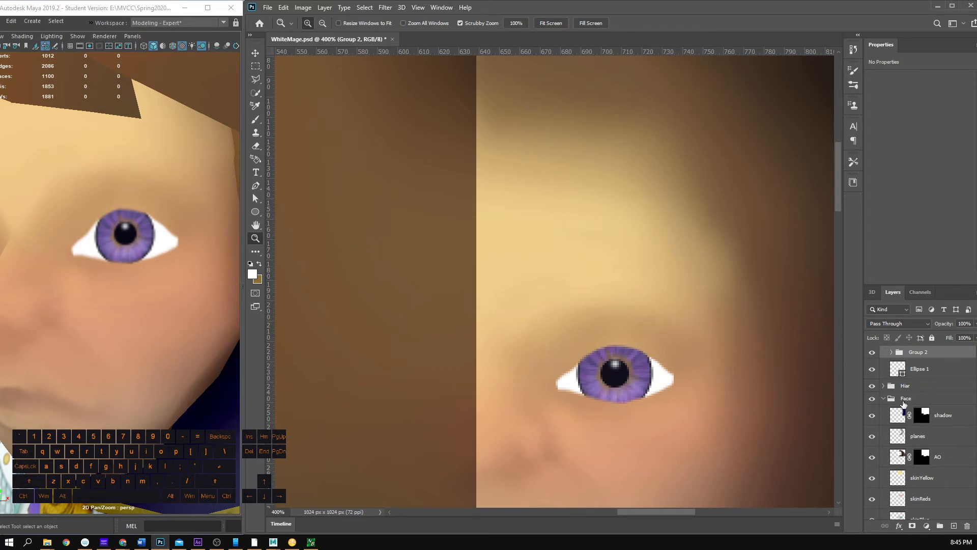
# Step: Select the Eyes group's layer mask and prepare a small hard round brush with white as the foreground colour
pyautogui.scroll(2, 948, 413)
pyautogui.click(909, 397)
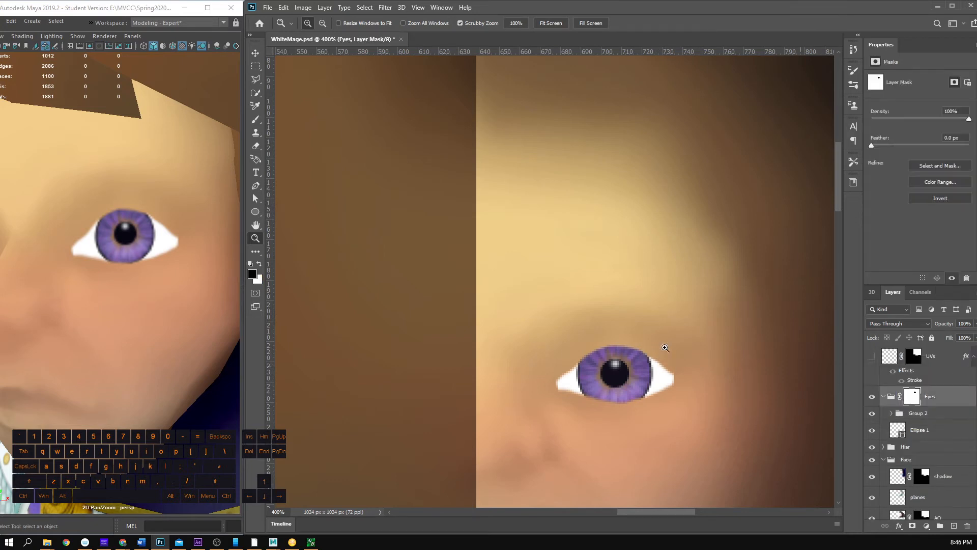
pyautogui.press('x')
pyautogui.press('b')
pyautogui.rightClick(606, 323)
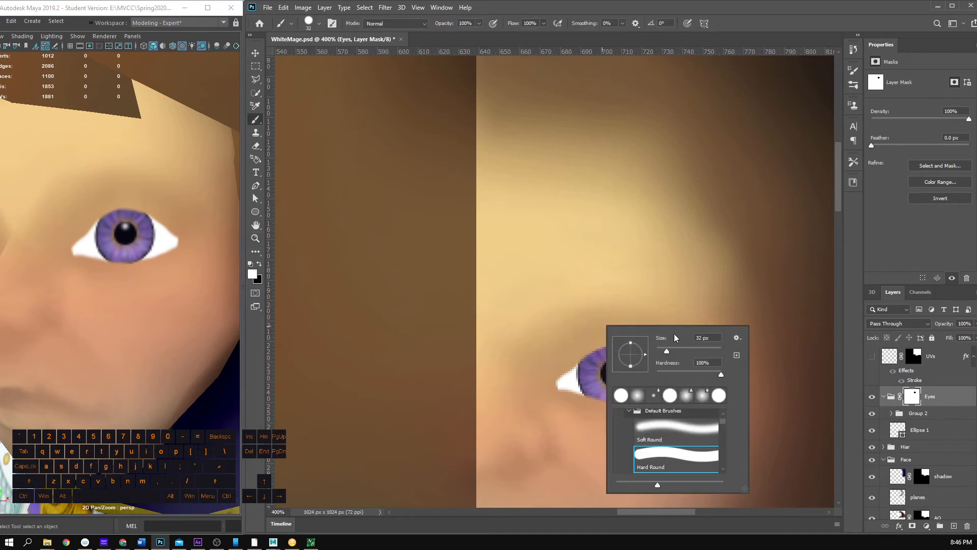
pyautogui.click(663, 351)
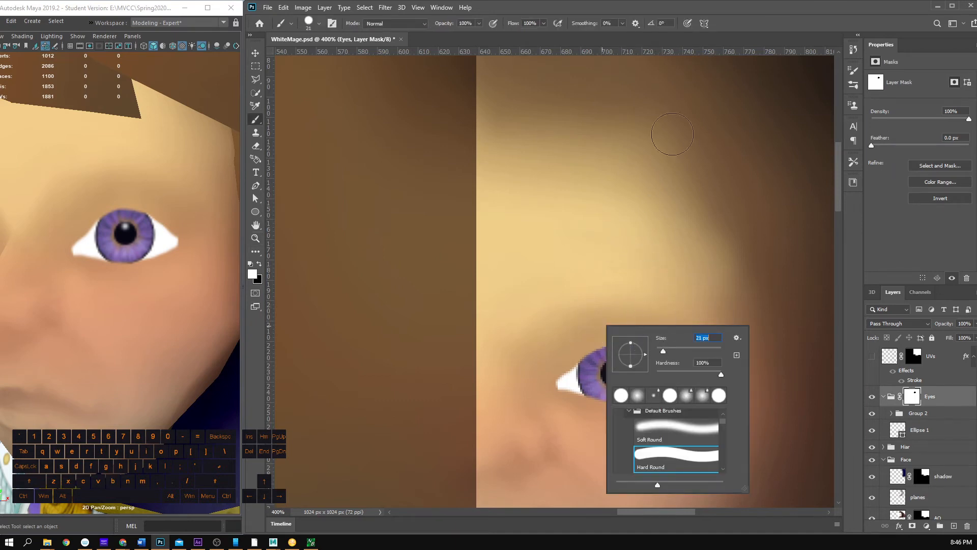
pyautogui.click(752, 10)
pyautogui.rightClick(660, 260)
pyautogui.moveTo(717, 286); pyautogui.dragTo(712, 286)
# Step: Refine the eye's outline by painting on the Eyes mask in white and black, and undo the last unwanted strokes
pyautogui.moveTo(625, 356)
pyautogui.mouseDown()
pyautogui.moveTo(664, 376)
pyautogui.moveTo(635, 356)
pyautogui.mouseUp()
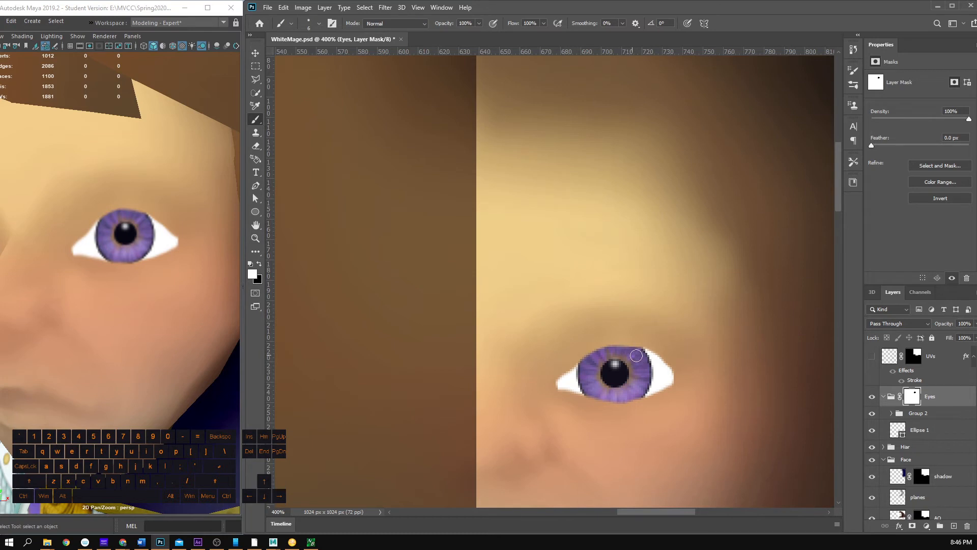
pyautogui.hotkey('ctrl', 'z')
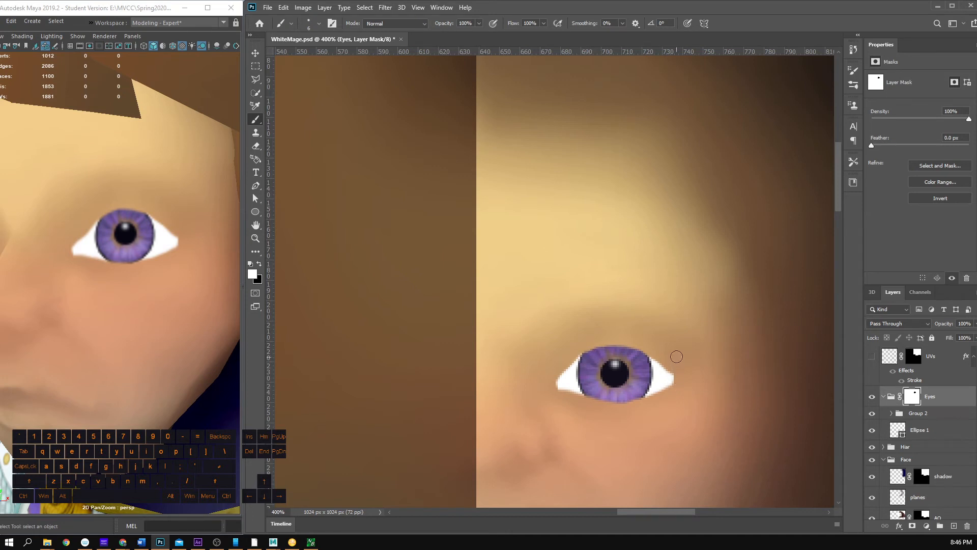
pyautogui.press('x')
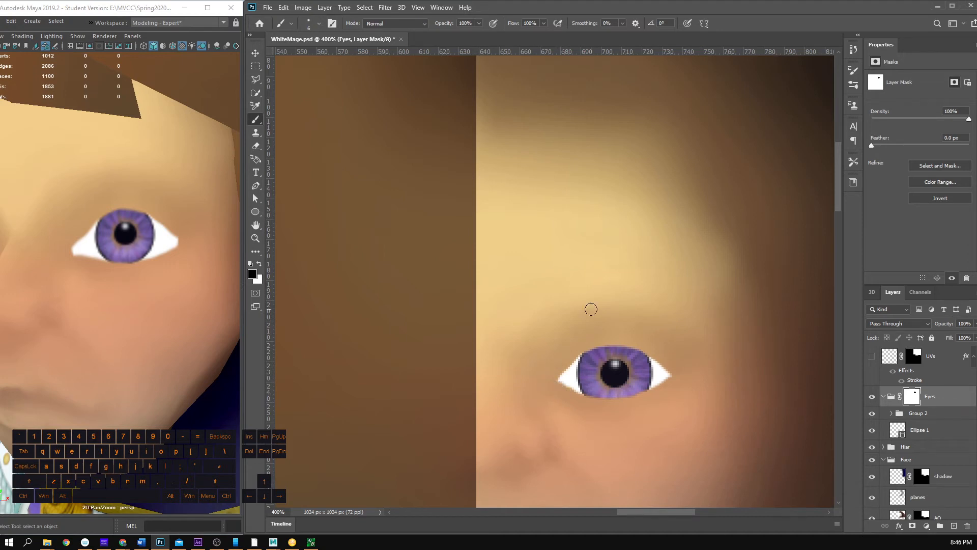
pyautogui.hotkey('ctrl', 'z')
pyautogui.hotkey('ctrl', 'z')
# Step: Add an Inner Shadow effect to the Eyes group with the Multiply blend mode
pyautogui.click(892, 400)
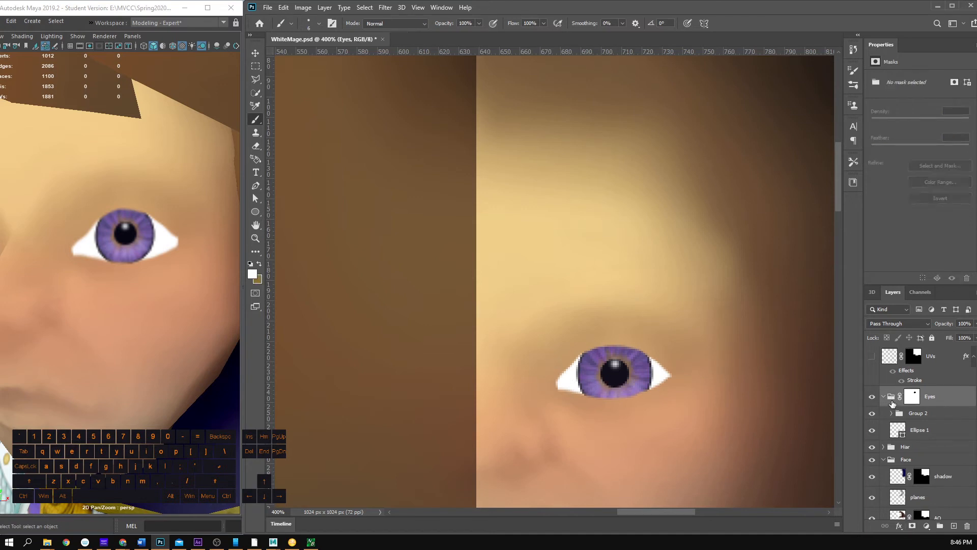
pyautogui.click(900, 529)
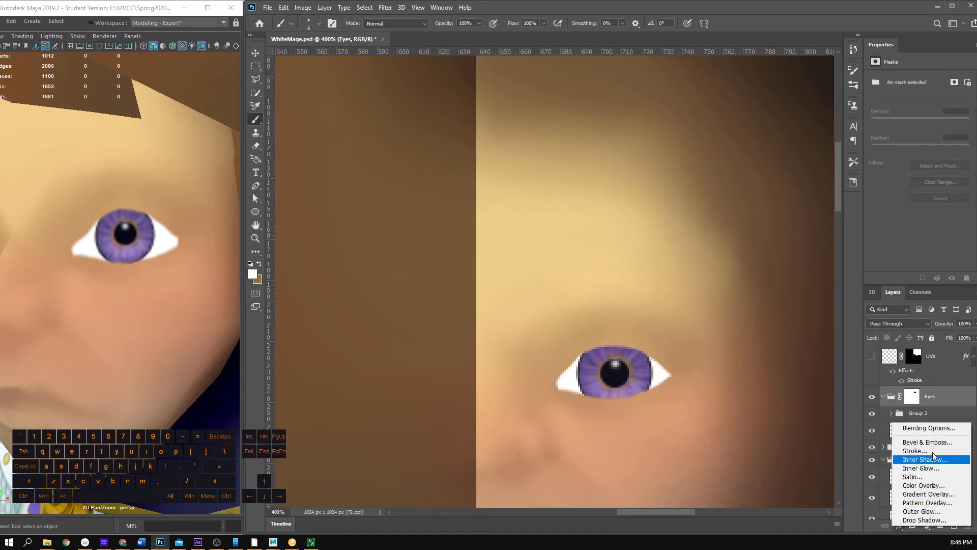
pyautogui.click(922, 461)
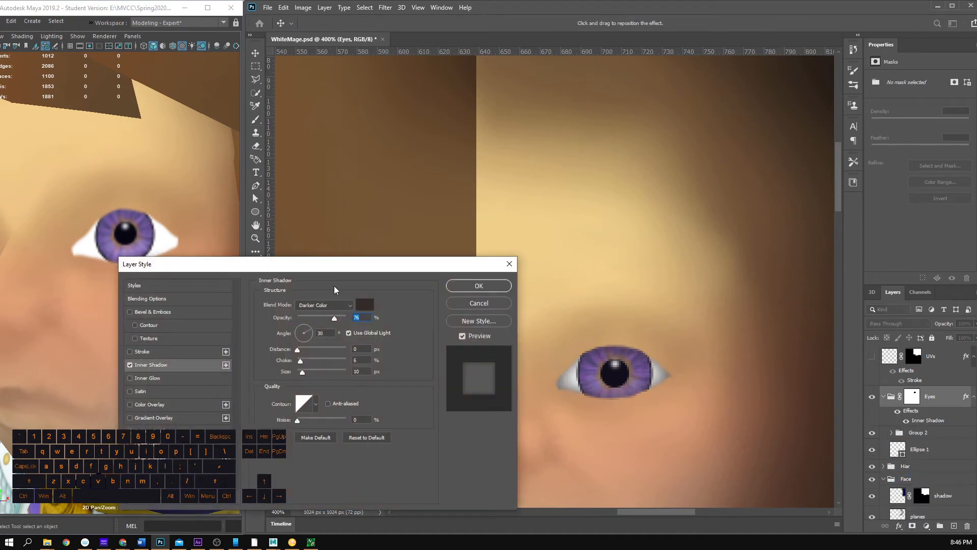
pyautogui.click(341, 306)
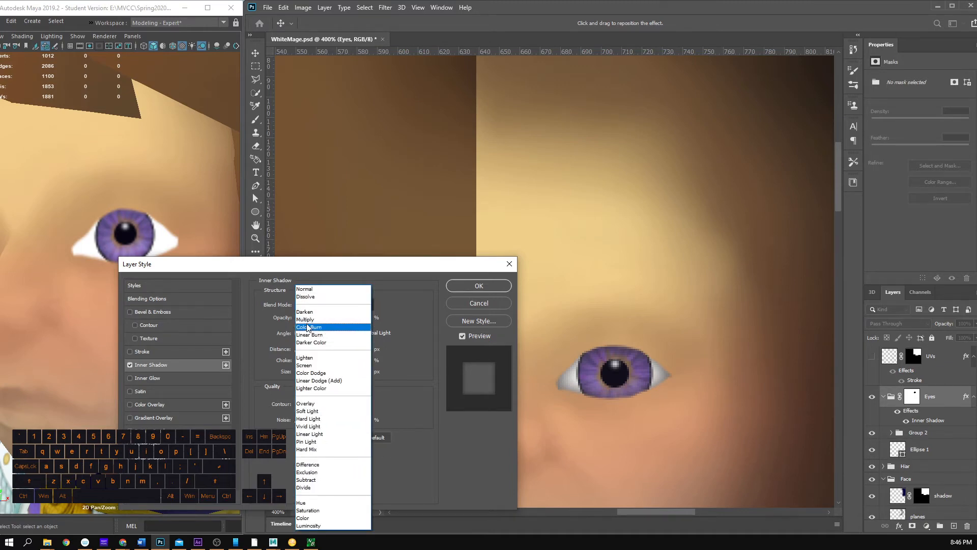
pyautogui.click(308, 319)
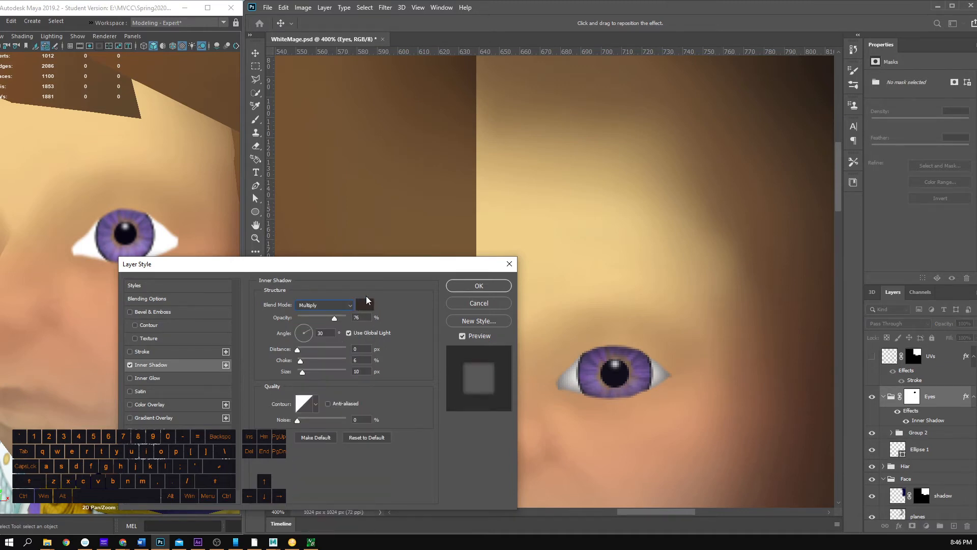
# Step: Try several orange and brown tones for the inner shadow and set its colour to dark brown 472206
pyautogui.click(366, 304)
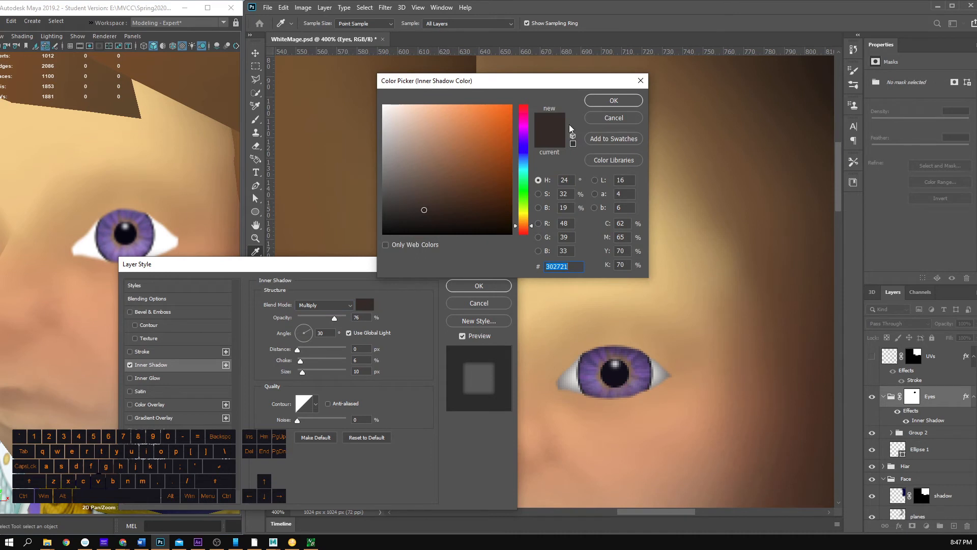
pyautogui.click(524, 224)
pyautogui.moveTo(493, 199)
pyautogui.mouseDown()
pyautogui.moveTo(465, 186)
pyautogui.moveTo(476, 193)
pyautogui.mouseUp()
pyautogui.click(476, 120)
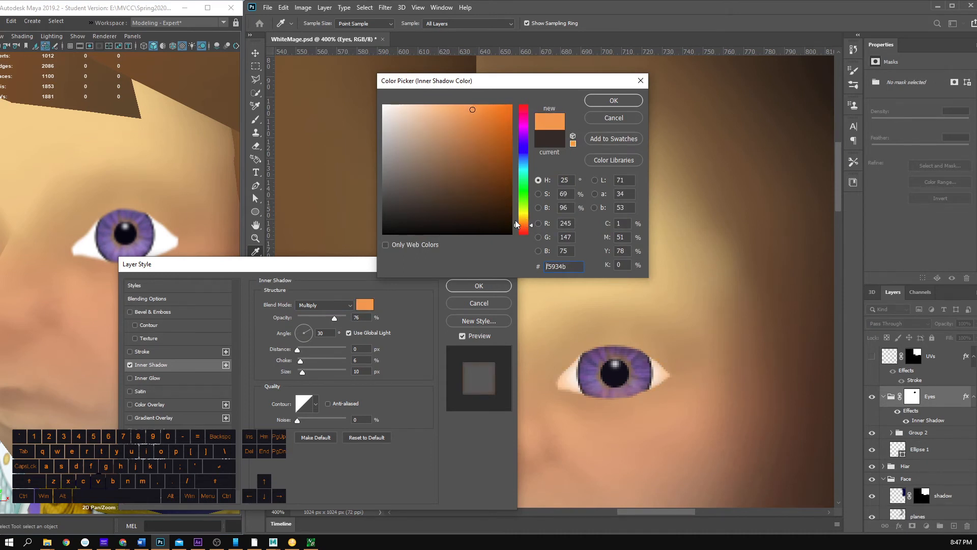
pyautogui.click(427, 193)
pyautogui.click(435, 121)
pyautogui.click(407, 172)
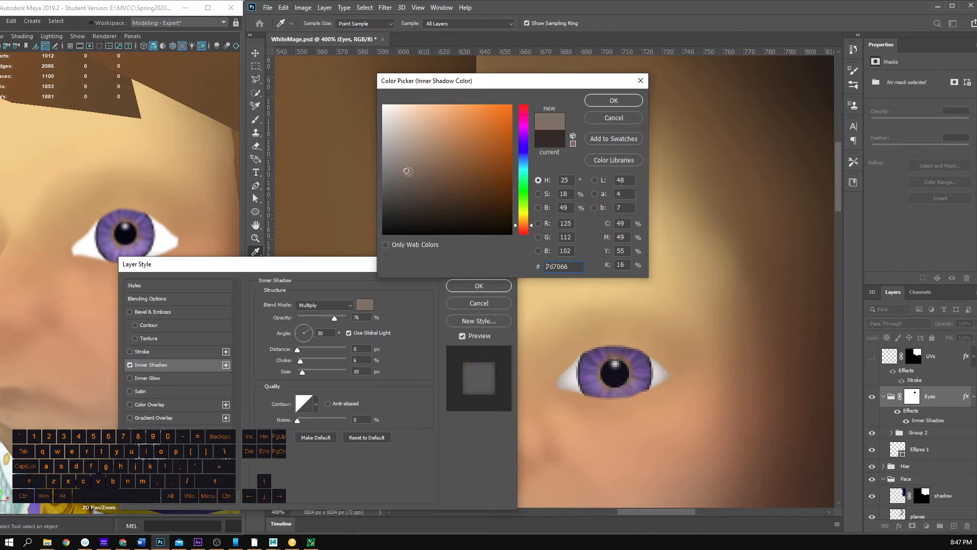
pyautogui.click(501, 198)
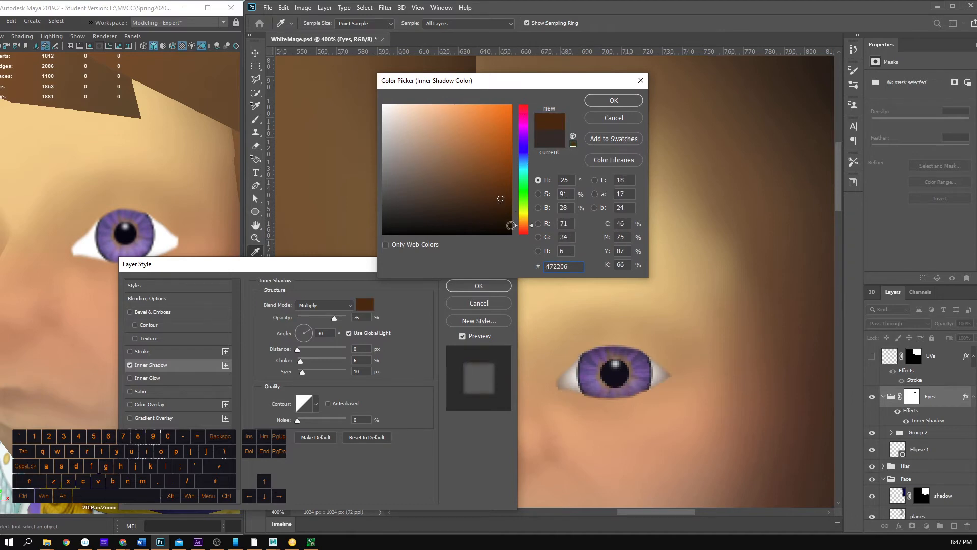
pyautogui.click(301, 375)
pyautogui.click(603, 101)
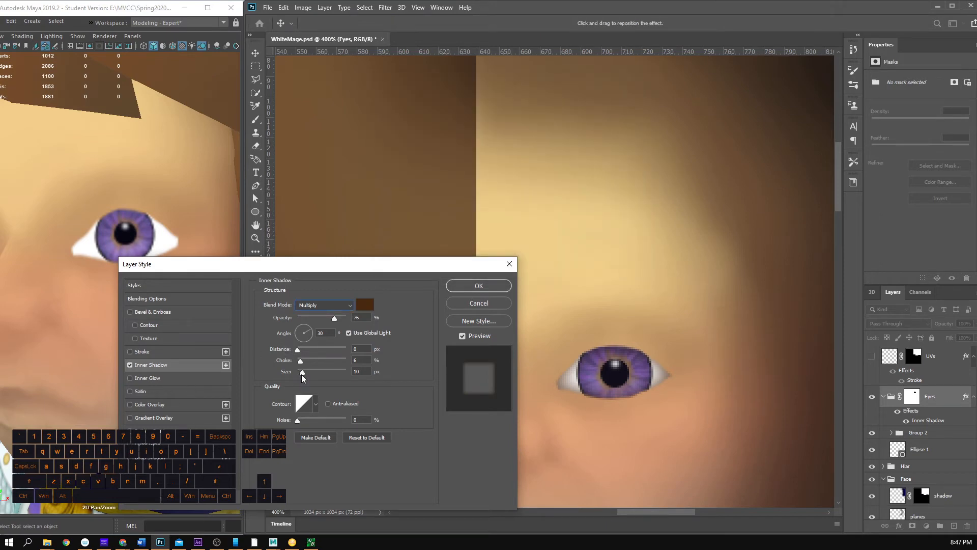
# Step: Reduce the inner shadow to size 5 px and choke 0%, shift its colour to a slightly lighter brown, and apply the effect
pyautogui.moveTo(302, 375); pyautogui.dragTo(302, 377)
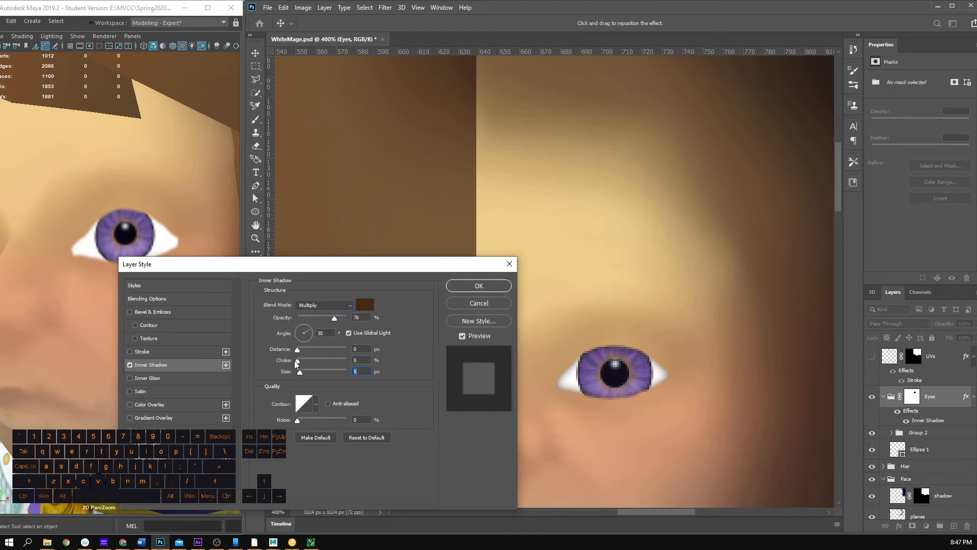
pyautogui.click(361, 307)
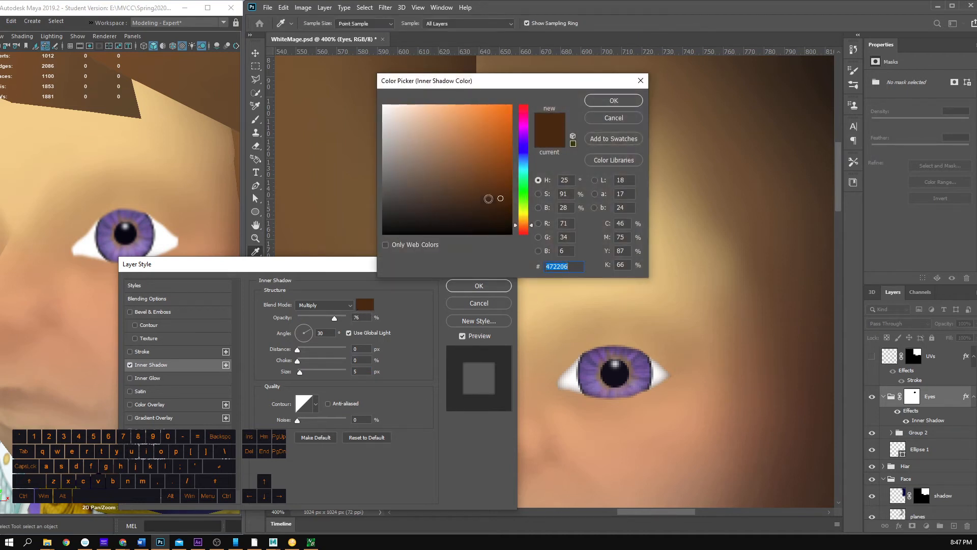
pyautogui.moveTo(489, 199); pyautogui.dragTo(506, 188)
pyautogui.click(605, 103)
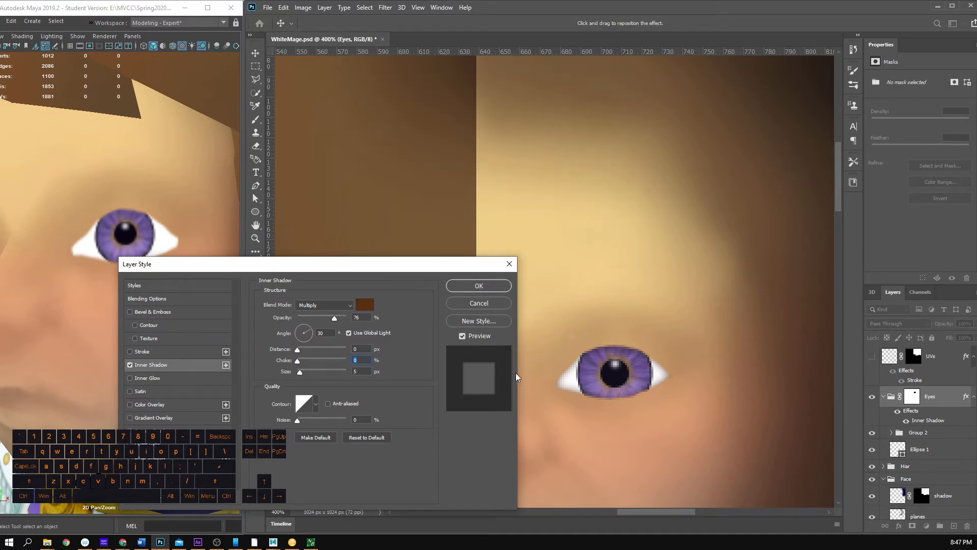
pyautogui.click(494, 289)
# Step: Save the texture and check the shaded eyes on the character's face in Maya, up close and from further away
pyautogui.keyDown('alt'); pyautogui.click(641, 322); pyautogui.keyUp('alt')
pyautogui.keyDown('alt'); pyautogui.click(640, 323); pyautogui.keyUp('alt')
pyautogui.hotkey('ctrl', 's')
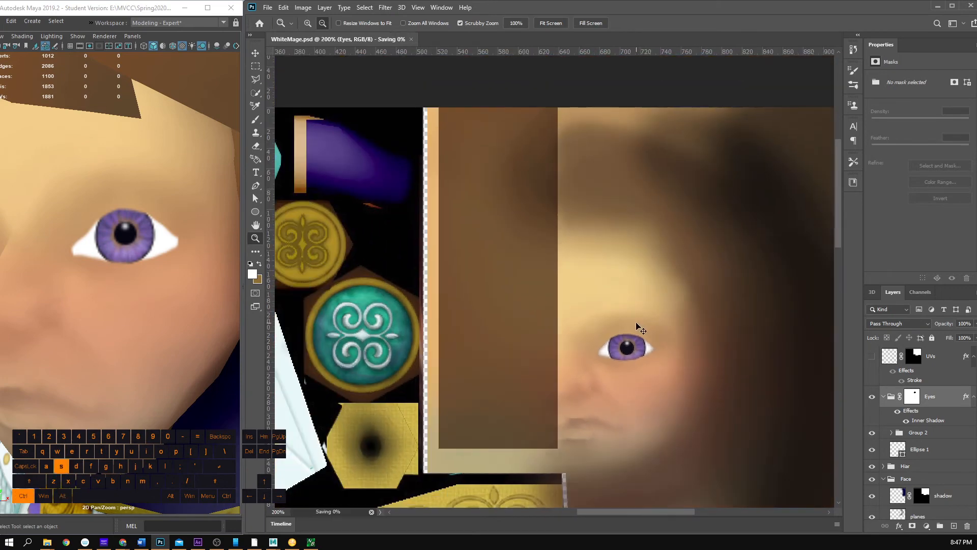
pyautogui.click(49, 207)
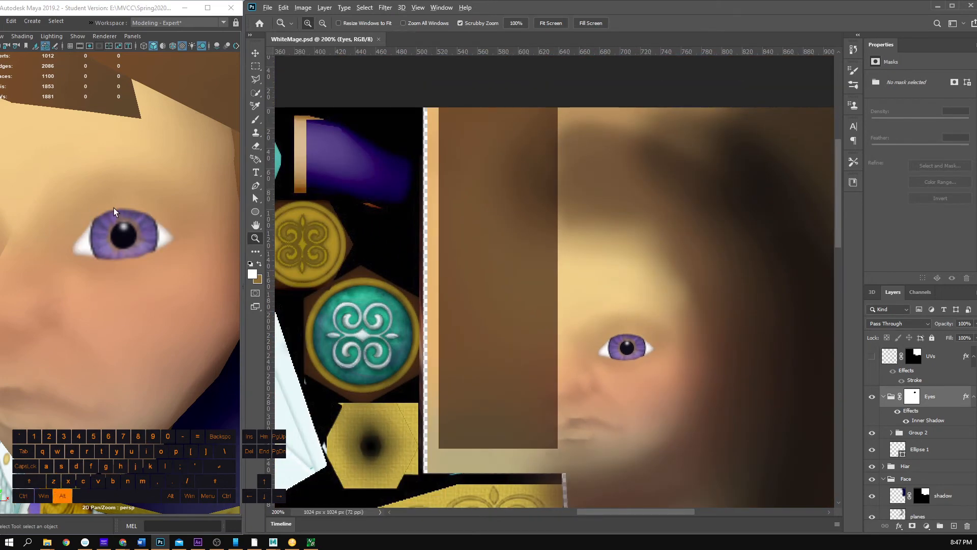
pyautogui.scroll(-6, 114, 210)
pyautogui.moveTo(105, 208); pyautogui.dragTo(143, 215)
pyautogui.scroll(3, 127, 207)
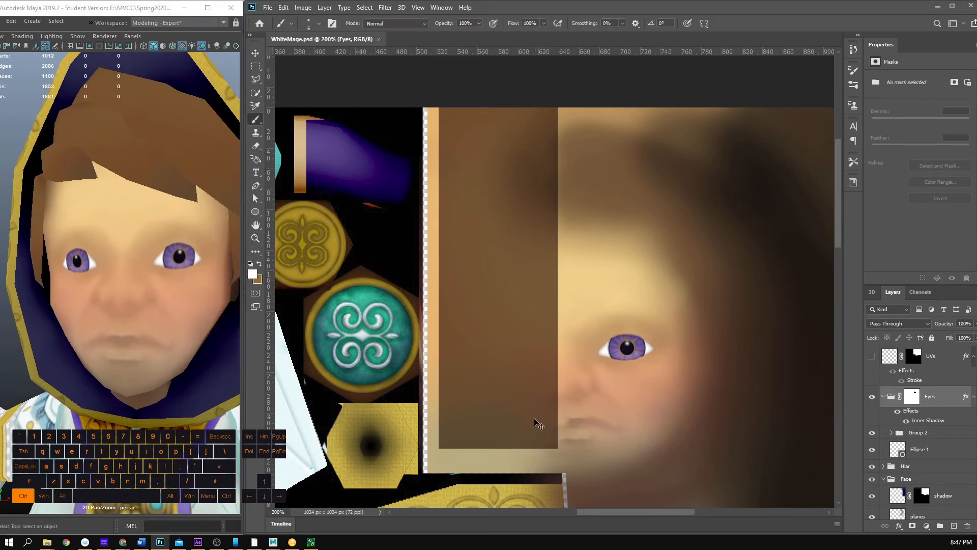
# Step: In Photoshop, enlarge the Eyes group to about 111.46% width and 115.77% height, and save the file
pyautogui.hotkey('ctrl', 't')
pyautogui.moveTo(702, 395); pyautogui.dragTo(665, 372)
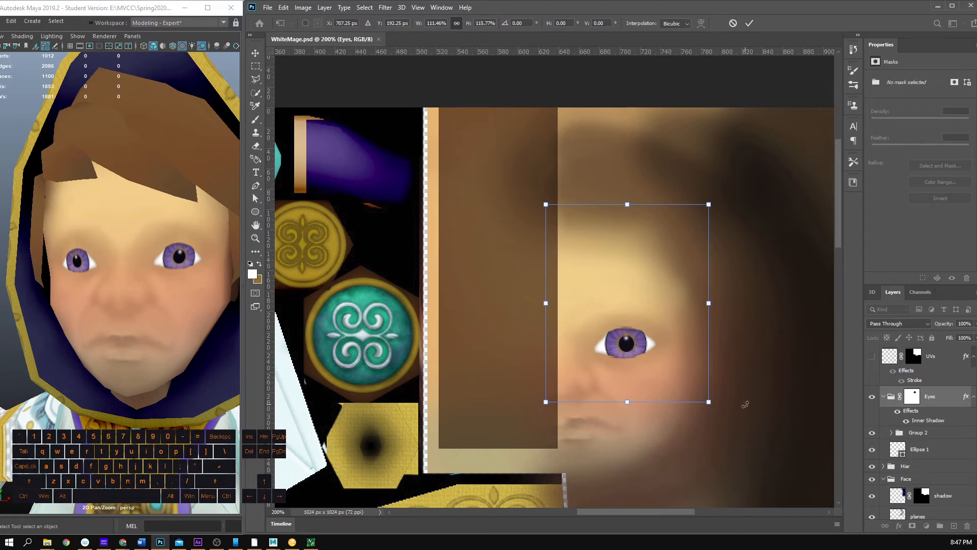
pyautogui.press('Return')
pyautogui.press('b')
pyautogui.moveTo(98, 233); pyautogui.dragTo(131, 264)
pyautogui.hotkey('ctrl', 's')
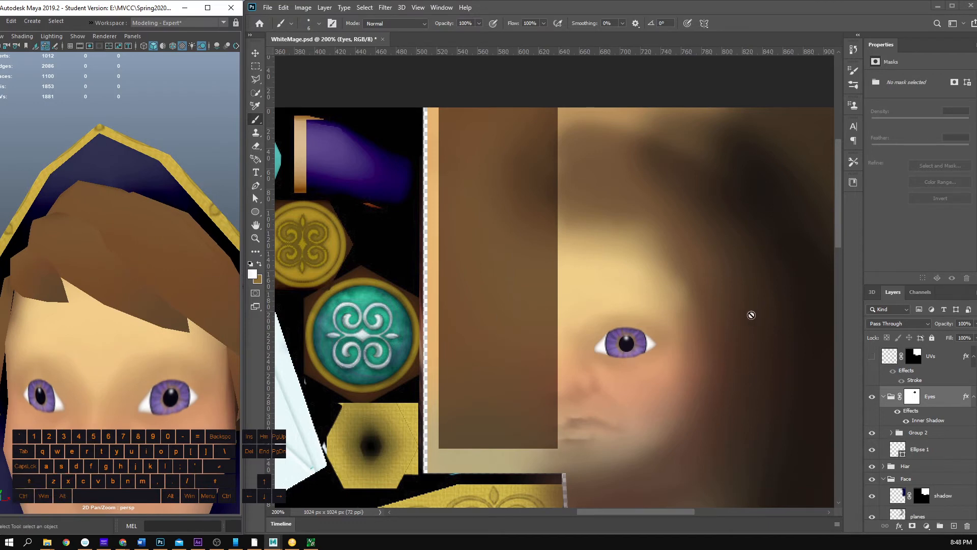
pyautogui.click(475, 280)
# Step: Maximize Maya, switch it to the Maya Classic workspace, and view the character's head and upper body from the front
pyautogui.moveTo(154, 366); pyautogui.dragTo(174, 374)
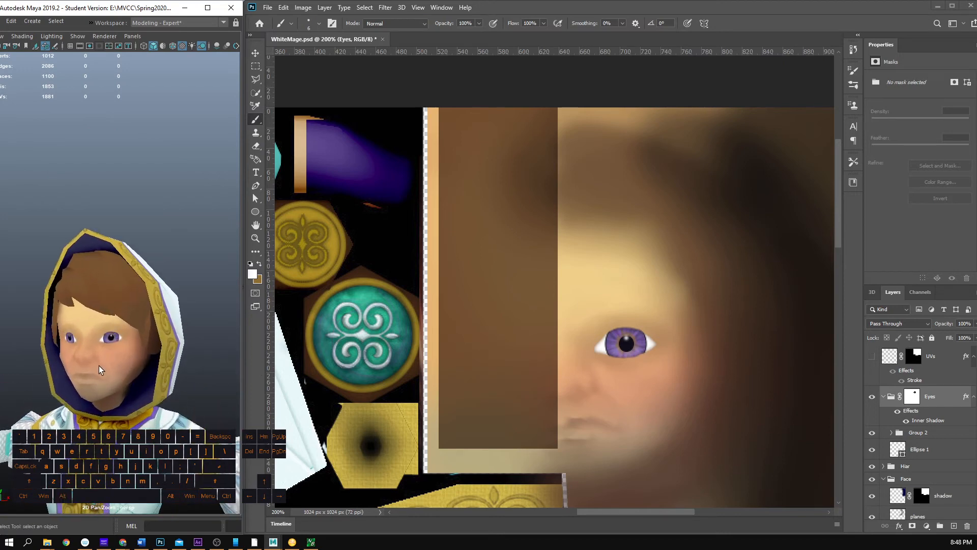
pyautogui.click(208, 8)
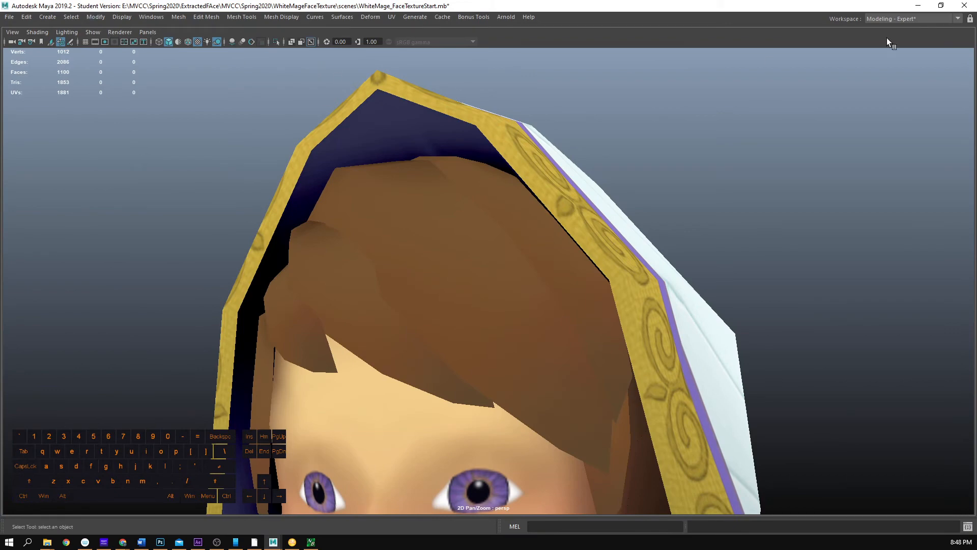
pyautogui.click(938, 18)
pyautogui.click(934, 28)
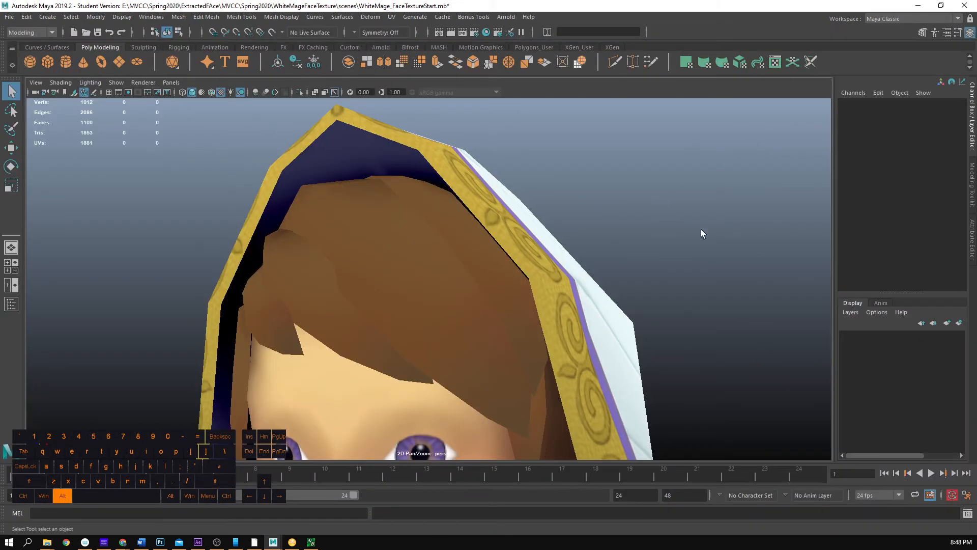
pyautogui.moveTo(701, 229); pyautogui.dragTo(283, 276)
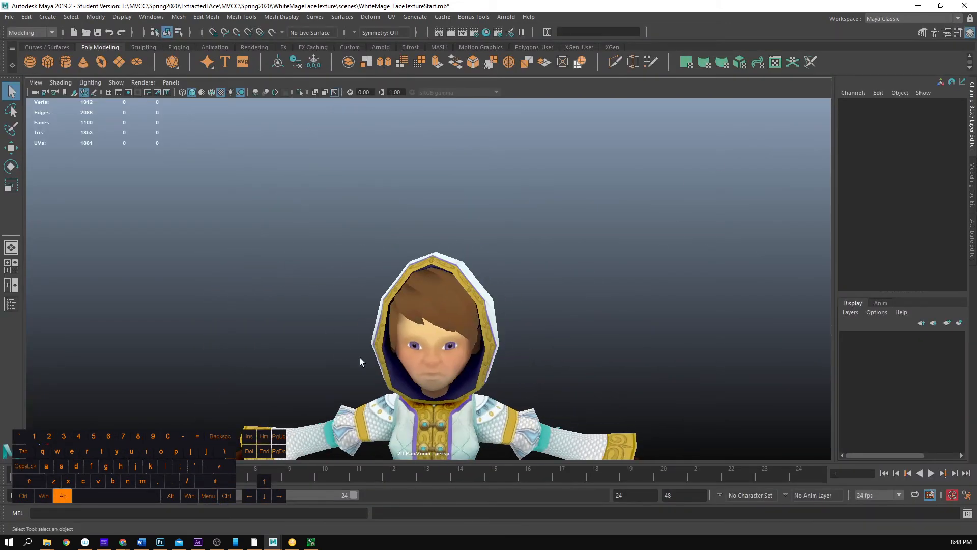
pyautogui.moveTo(360, 358); pyautogui.dragTo(487, 331)
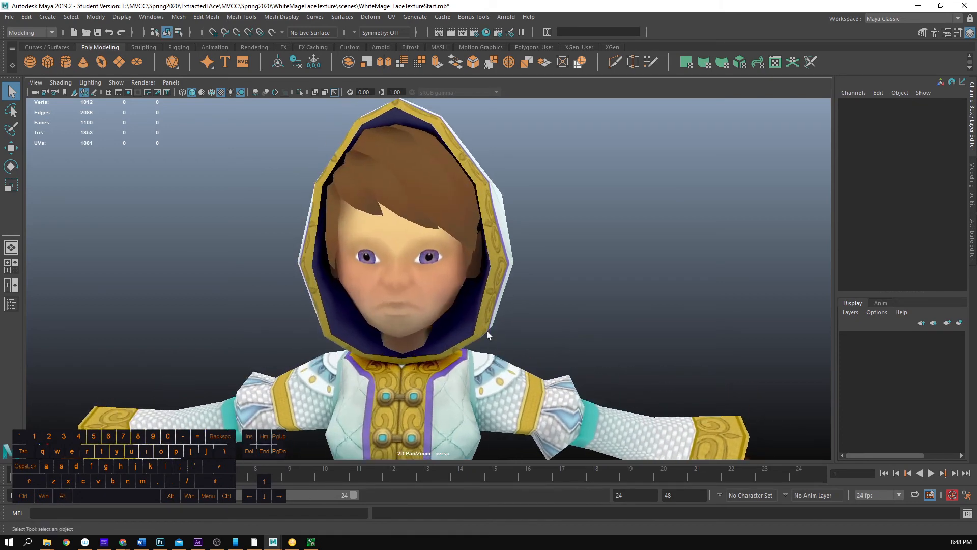
# Step: Create a polygon cube and raise it to the character's chest at Translate Y 1.292
pyautogui.click(35, 67)
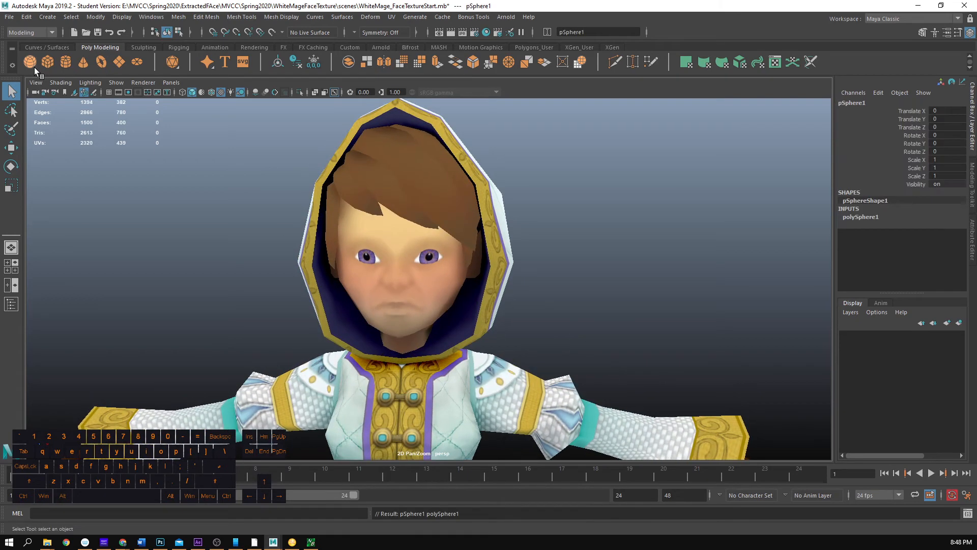
pyautogui.hotkey('ctrl', 'z')
pyautogui.click(50, 65)
pyautogui.scroll(-4, 297, 257)
pyautogui.moveTo(298, 257); pyautogui.dragTo(228, 304)
pyautogui.press('w')
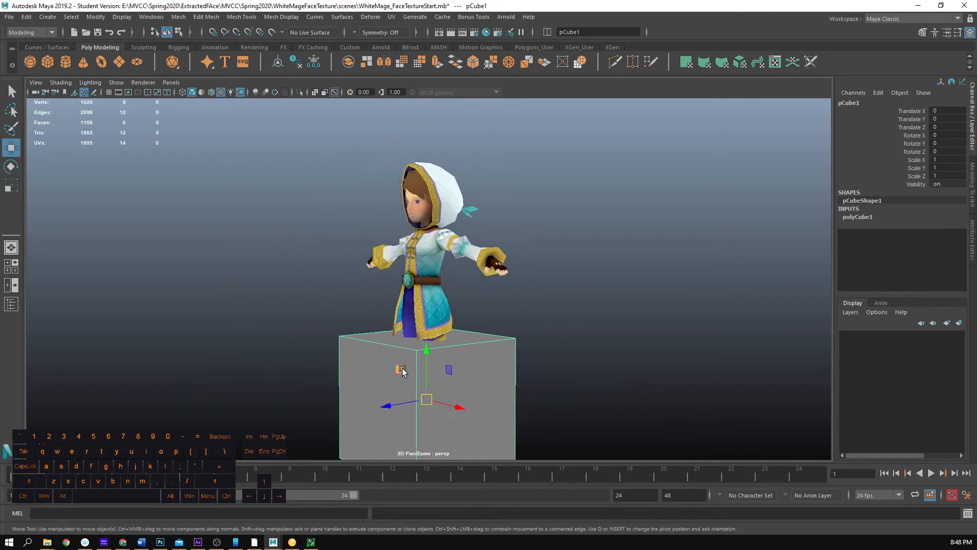
pyautogui.moveTo(427, 361); pyautogui.dragTo(419, 241)
# Step: Flatten the cube to Scale Y 0.347 and Scale Z 0.058, and move it in front of the chest at Translate Z 0.187
pyautogui.press('r')
pyautogui.scroll(4, 414, 241)
pyautogui.press('w')
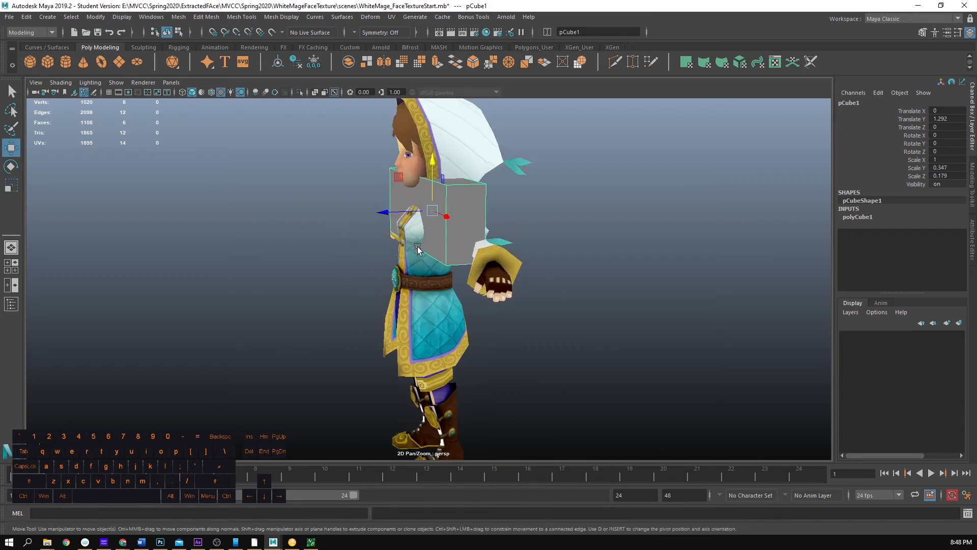
pyautogui.moveTo(397, 217)
pyautogui.mouseDown()
pyautogui.moveTo(360, 215)
pyautogui.moveTo(444, 212)
pyautogui.moveTo(350, 212)
pyautogui.moveTo(383, 213)
pyautogui.mouseUp()
pyautogui.press('r')
pyautogui.press('w')
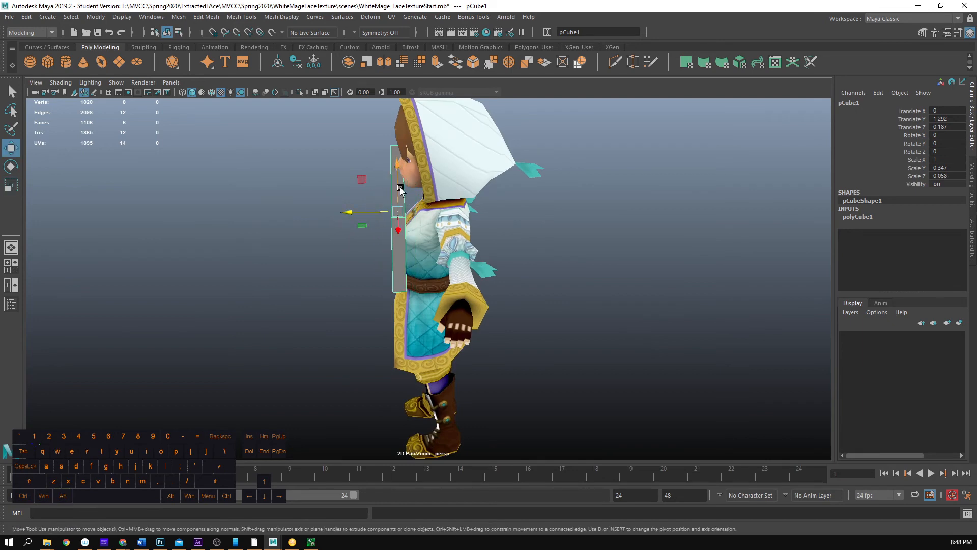
# Step: Raise the cube to Translate Y 1.327 and narrow it to Scale X 0.566, just below the character's eyes
pyautogui.moveTo(399, 176); pyautogui.dragTo(398, 161)
pyautogui.keyDown('alt'); pyautogui.moveTo(410, 159); pyautogui.dragTo(530, 154); pyautogui.keyUp('alt')
pyautogui.press('r')
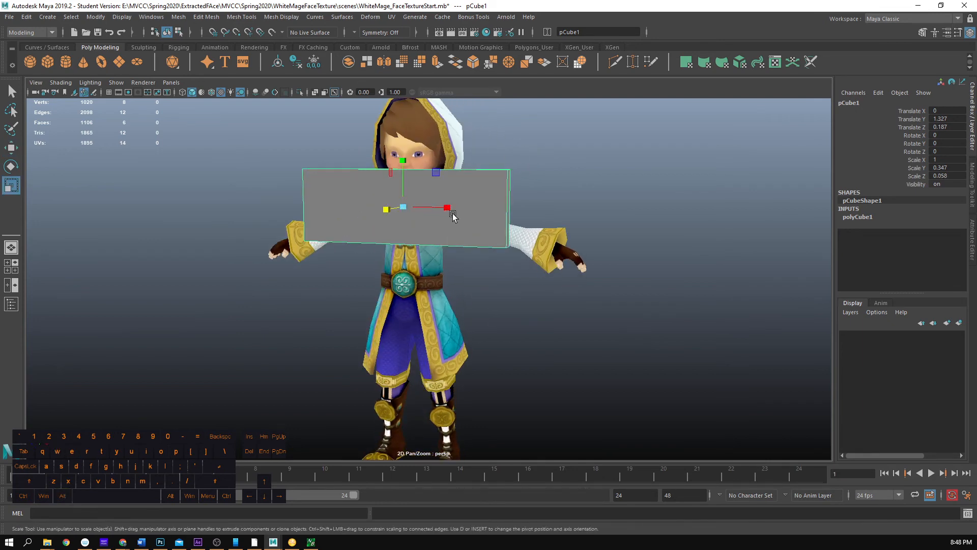
pyautogui.moveTo(447, 207); pyautogui.dragTo(427, 208)
pyautogui.moveTo(427, 207)
pyautogui.keyDown('alt'); pyautogui.mouseDown()
pyautogui.moveTo(423, 188)
pyautogui.moveTo(442, 277)
pyautogui.moveTo(621, 317)
pyautogui.moveTo(526, 259)
pyautogui.moveTo(426, 288)
pyautogui.moveTo(426, 224)
pyautogui.mouseUp(); pyautogui.keyUp('alt')
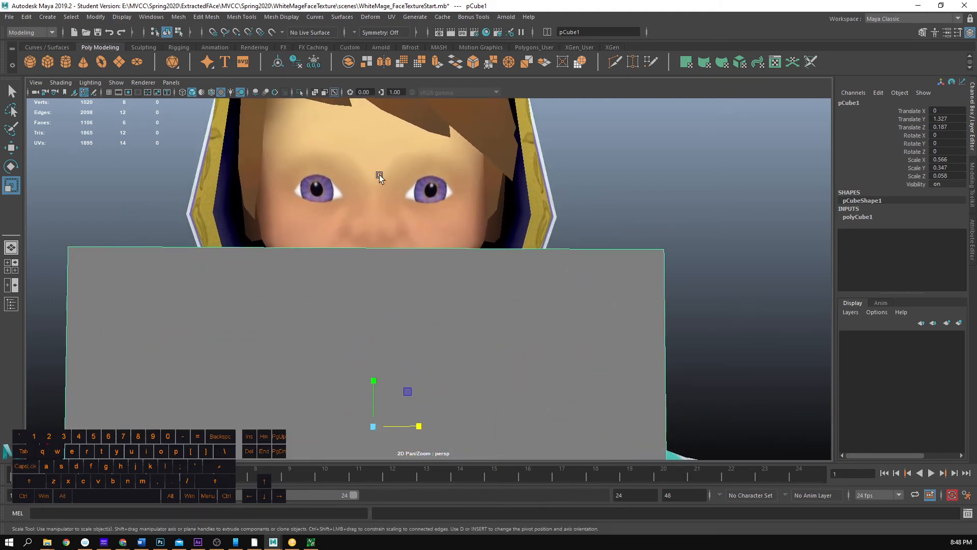
# Step: Switch Maya to the Modeling - Expert workspace and fit its window as a narrow column beside Photoshop
pyautogui.keyDown('alt'); pyautogui.moveTo(498, 230); pyautogui.dragTo(347, 282); pyautogui.keyUp('alt')
pyautogui.click(919, 21)
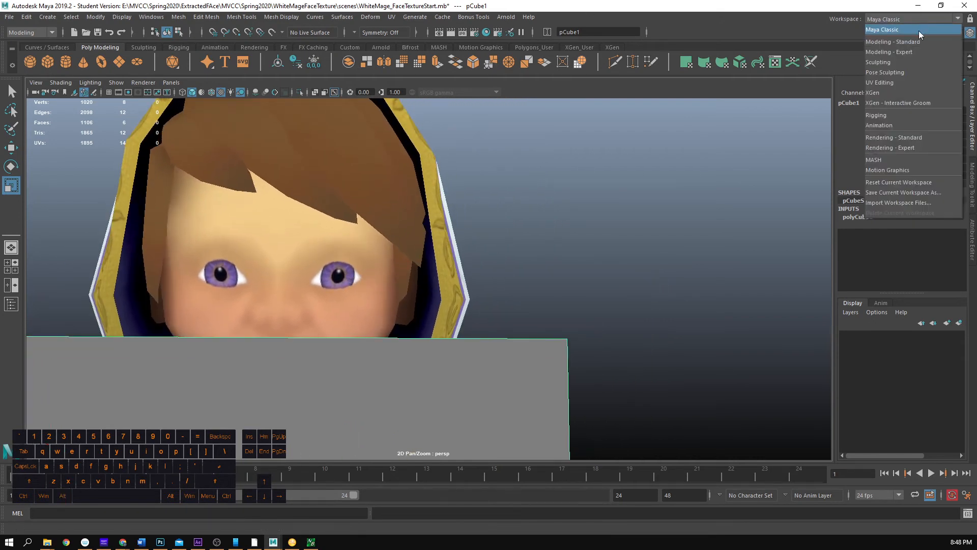
pyautogui.click(903, 52)
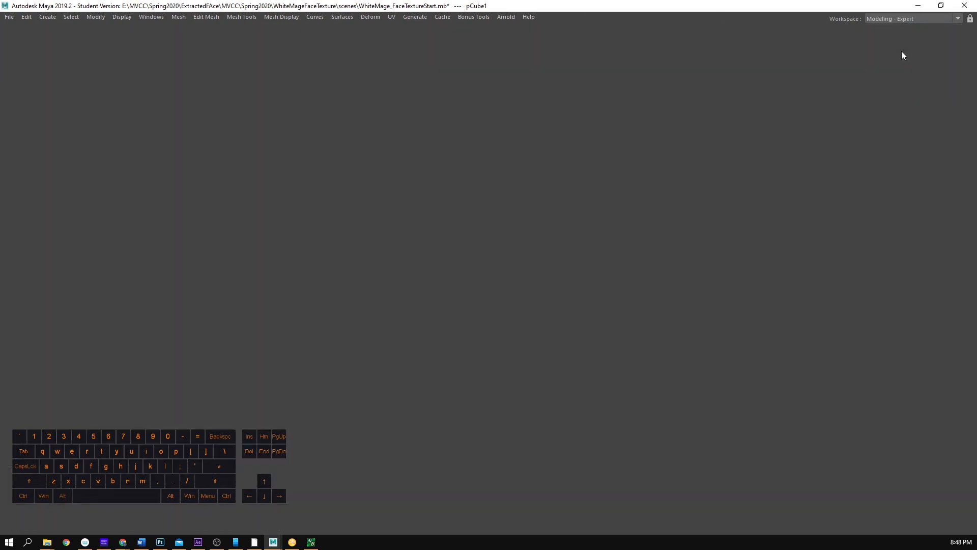
pyautogui.moveTo(806, 6); pyautogui.dragTo(163, 4)
pyautogui.moveTo(102, 400); pyautogui.dragTo(142, 279)
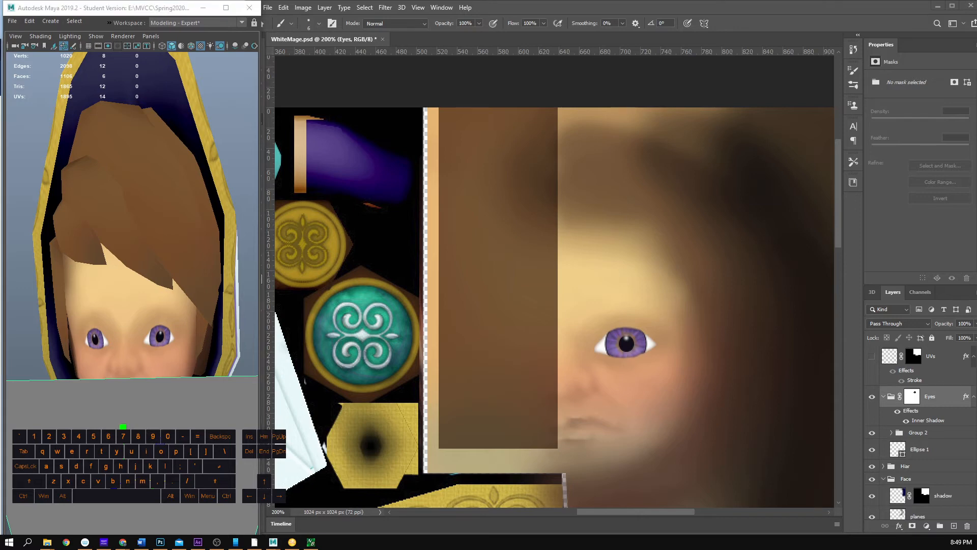
# Step: Frame the character's face above the cube in the narrow Maya viewport and deselect the cube
pyautogui.moveTo(234, 549)
pyautogui.mouseDown()
pyautogui.moveTo(234, 516)
pyautogui.moveTo(234, 542)
pyautogui.mouseUp()
pyautogui.moveTo(168, 365)
pyautogui.keyDown('alt'); pyautogui.mouseDown()
pyautogui.moveTo(175, 416)
pyautogui.moveTo(171, 382)
pyautogui.mouseUp(); pyautogui.keyUp('alt')
pyautogui.keyDown('alt'); pyautogui.moveTo(116, 319); pyautogui.dragTo(147, 238); pyautogui.keyUp('alt')
pyautogui.click(146, 238)
pyautogui.click(58, 176)
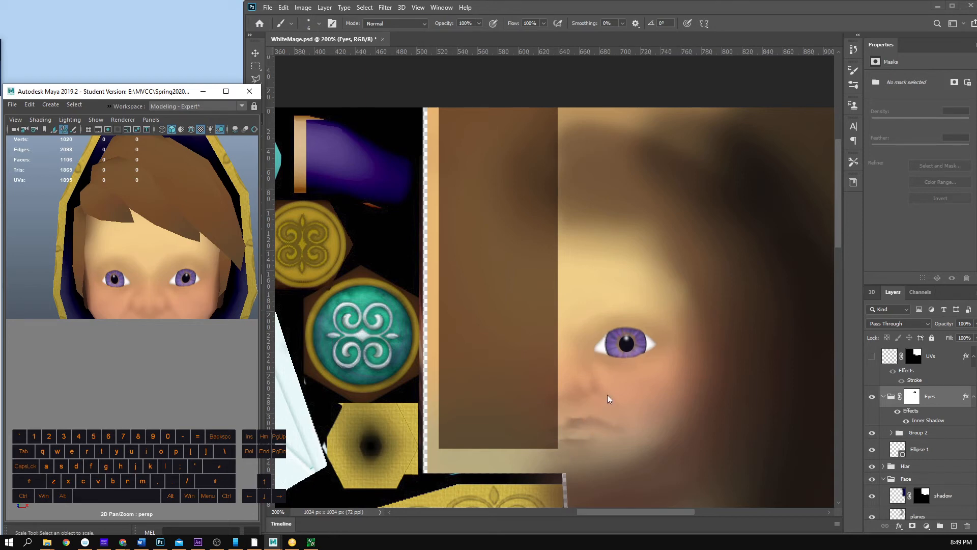
# Step: In Photoshop, nudge the iris group (Group 2) inward, scale it down to fit inside the eye white, and save the texture
pyautogui.click(903, 447)
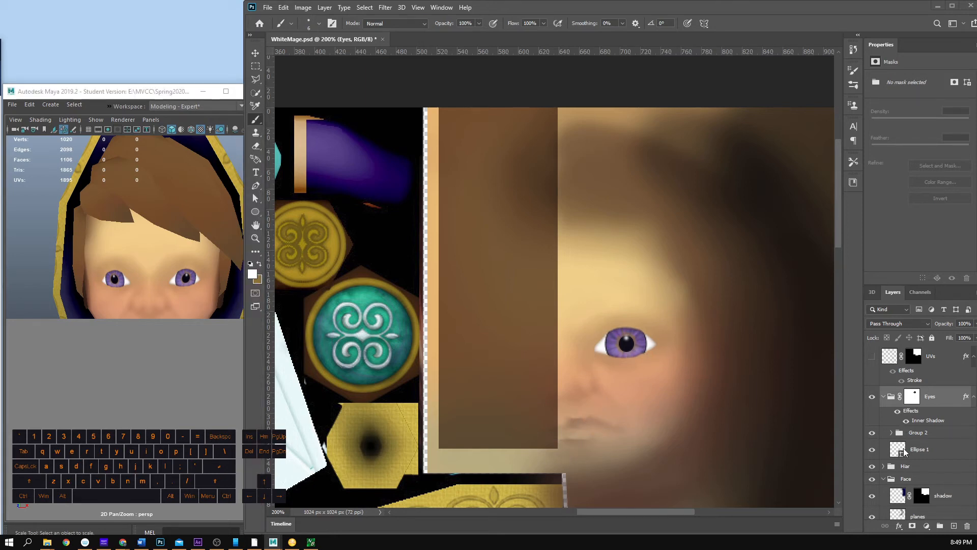
pyautogui.click(924, 433)
pyautogui.press('v')
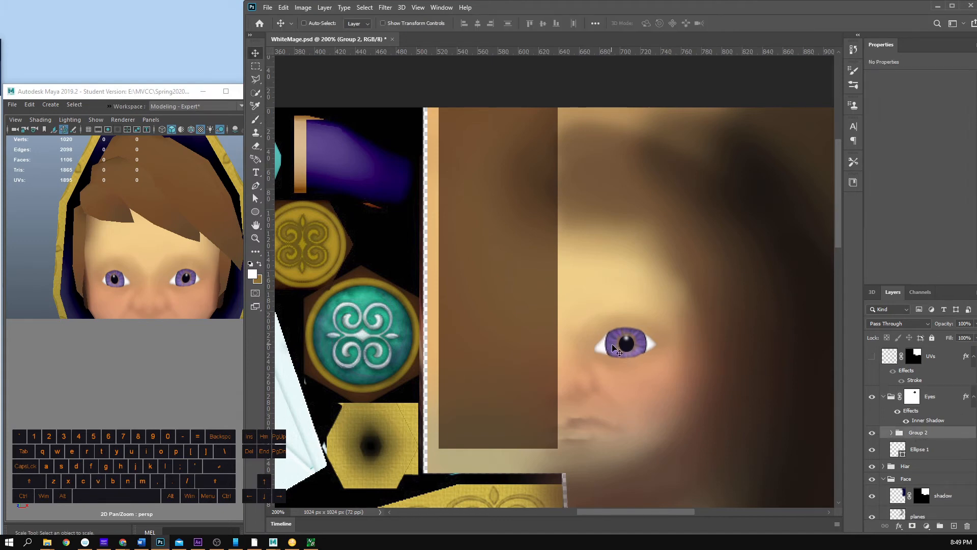
pyautogui.moveTo(618, 348); pyautogui.dragTo(618, 349)
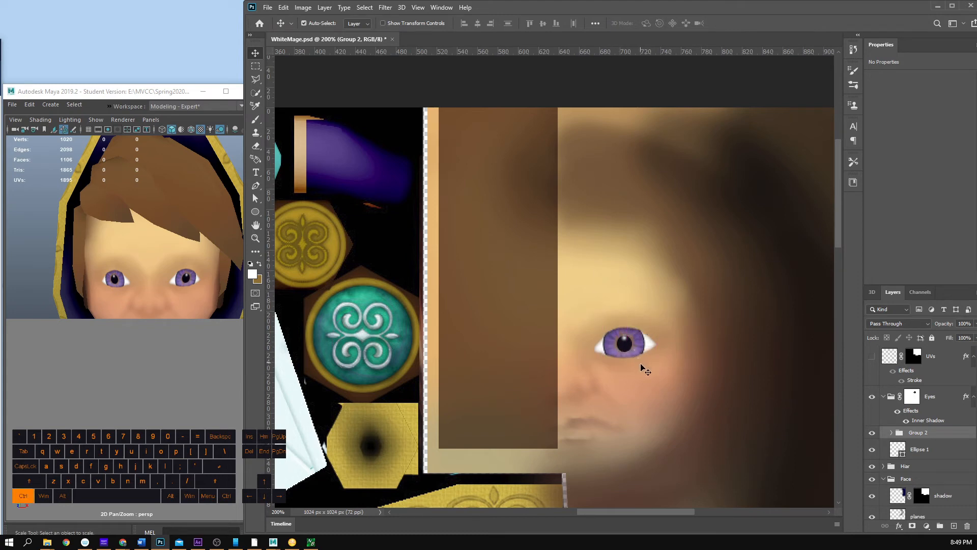
pyautogui.hotkey('ctrl', 't')
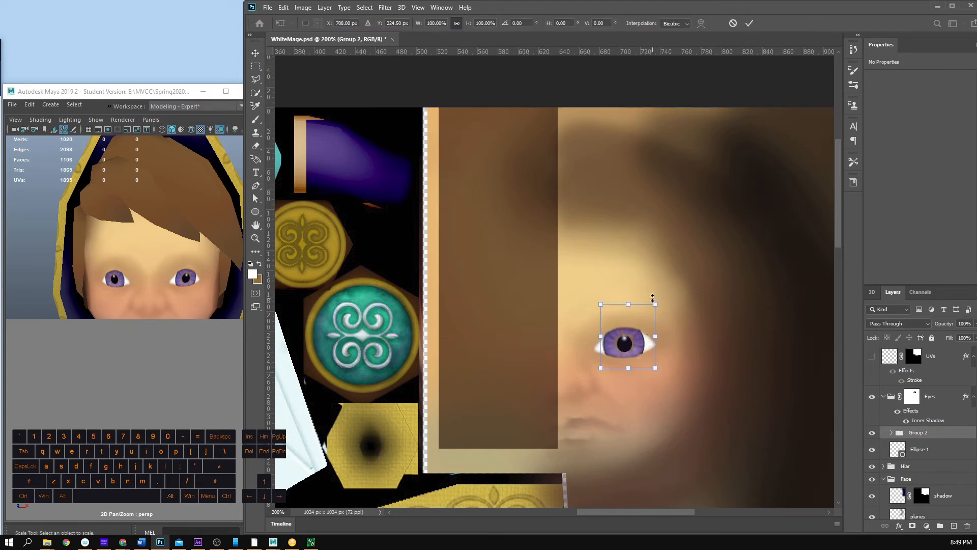
pyautogui.moveTo(655, 367); pyautogui.dragTo(645, 347)
pyautogui.press('Return')
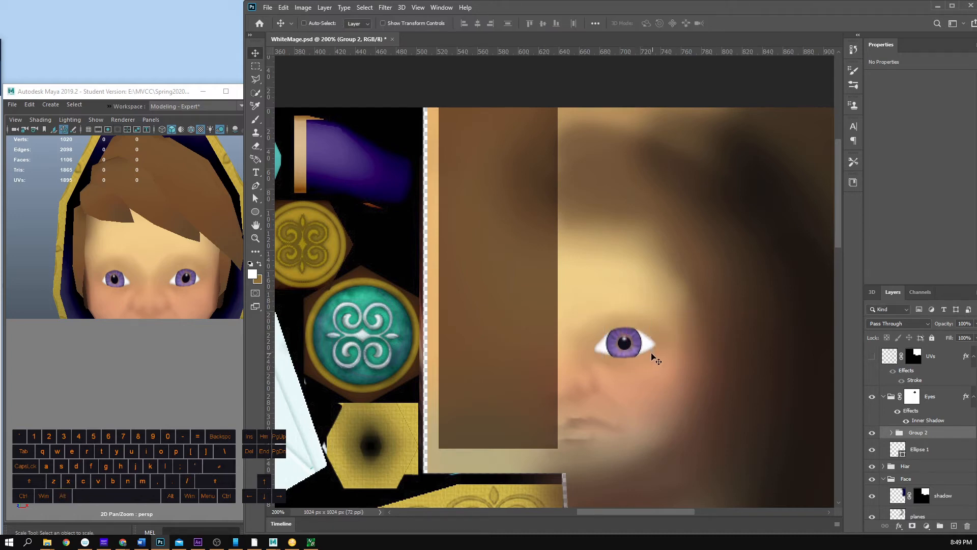
pyautogui.hotkey('ctrl', 's')
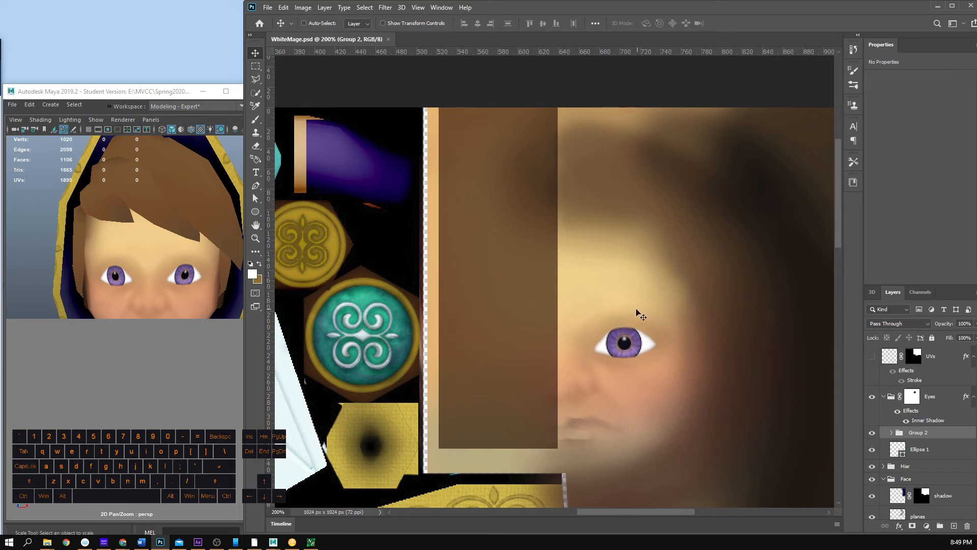
# Step: Move Maya's window up beside Photoshop, extend it to full height, and frame the whole hooded head above the cube
pyautogui.rightClick(615, 311)
pyautogui.click(696, 104)
pyautogui.moveTo(161, 87); pyautogui.dragTo(152, 2)
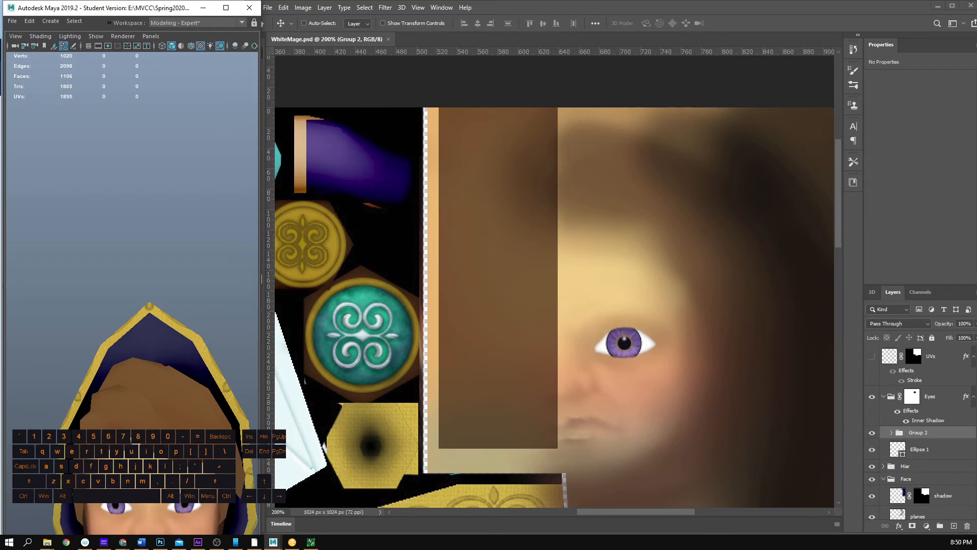
pyautogui.moveTo(171, 533)
pyautogui.mouseDown()
pyautogui.moveTo(171, 395)
pyautogui.moveTo(171, 548)
pyautogui.moveTo(162, 543)
pyautogui.mouseUp()
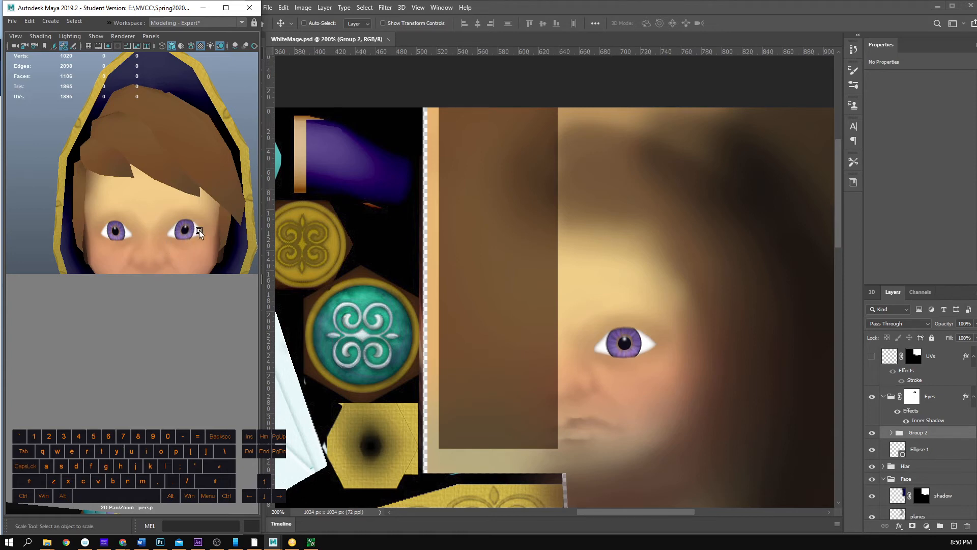
pyautogui.moveTo(199, 230); pyautogui.dragTo(161, 242)
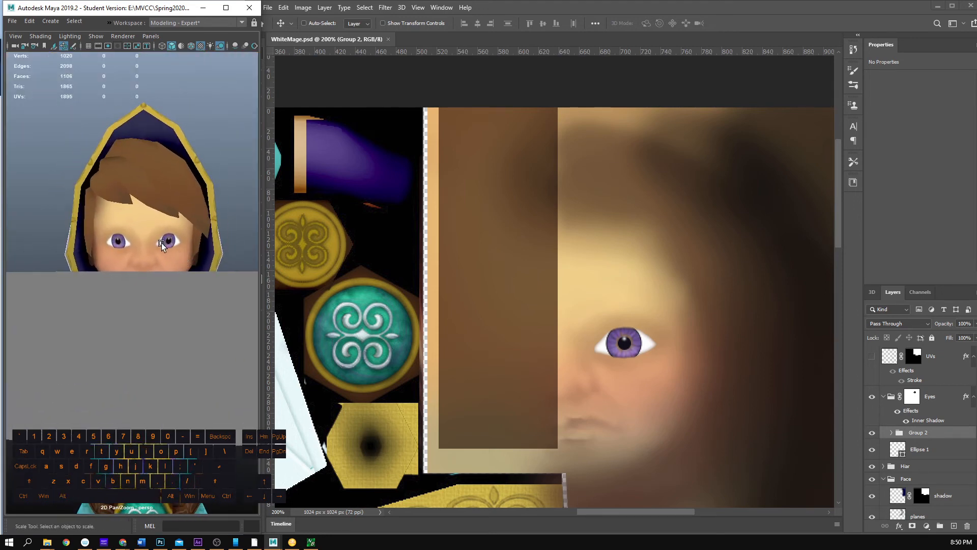
# Step: Add a new layer in Photoshop and place it above the Eyes group
pyautogui.click(931, 426)
pyautogui.click(929, 398)
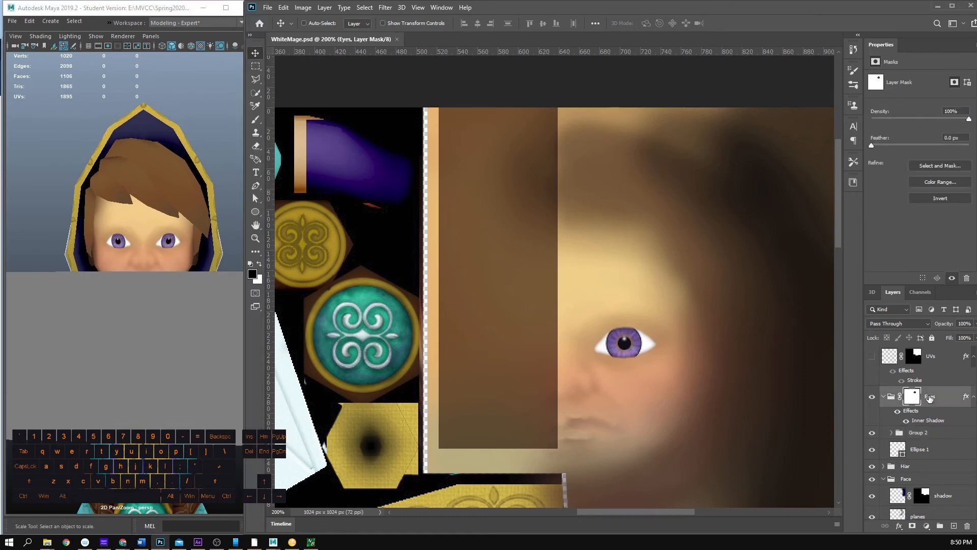
pyautogui.click(954, 526)
pyautogui.moveTo(914, 436); pyautogui.dragTo(914, 389)
# Step: Set the foreground colour to near-black #17191c for detailing the eye at 500% zoom
pyautogui.press('z')
pyautogui.click(632, 328)
pyautogui.click(630, 327)
pyautogui.click(629, 325)
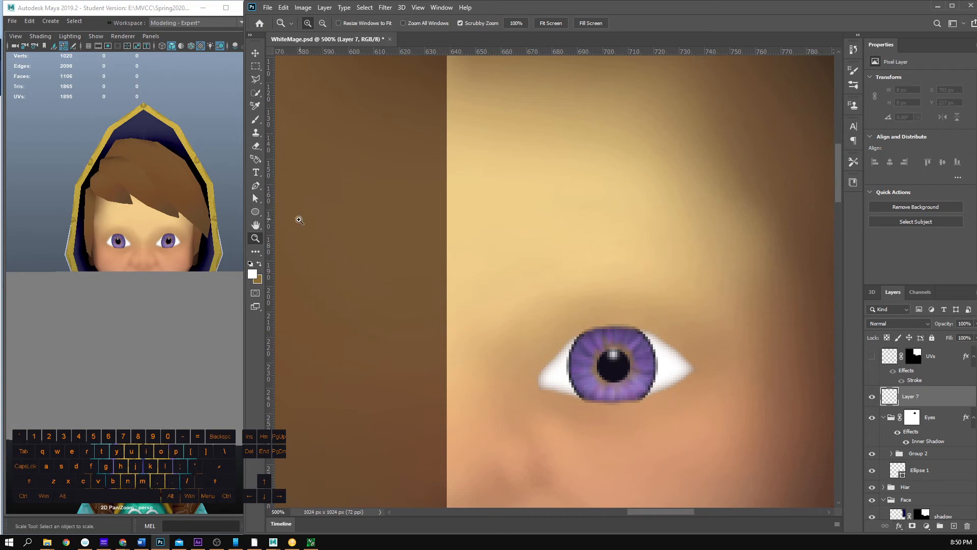
pyautogui.click(254, 276)
pyautogui.moveTo(457, 222)
pyautogui.mouseDown()
pyautogui.moveTo(383, 231)
pyautogui.moveTo(405, 211)
pyautogui.moveTo(405, 220)
pyautogui.mouseUp()
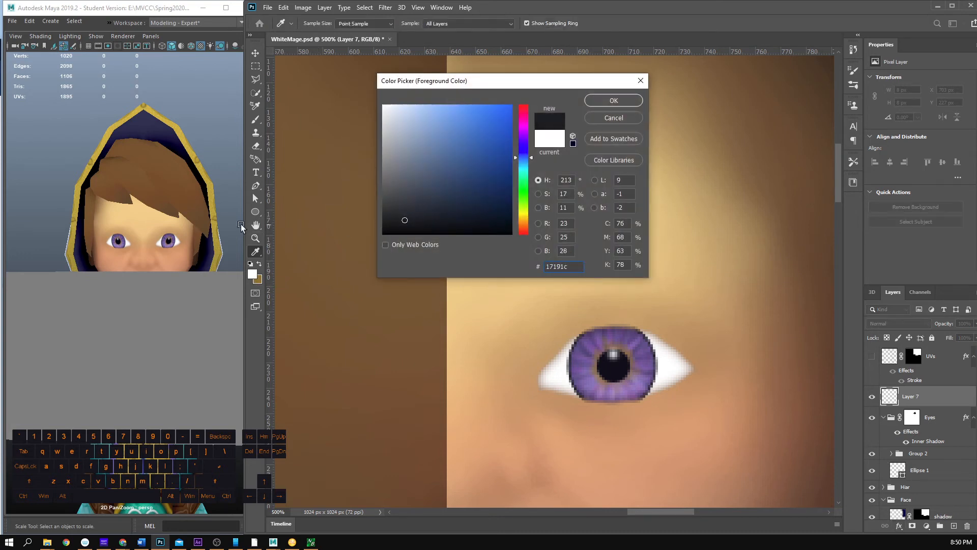
pyautogui.press('Return')
# Step: Paint a dark upper lash line with short lashes at the eye's outer corner, using a smaller hard round brush
pyautogui.press('z')
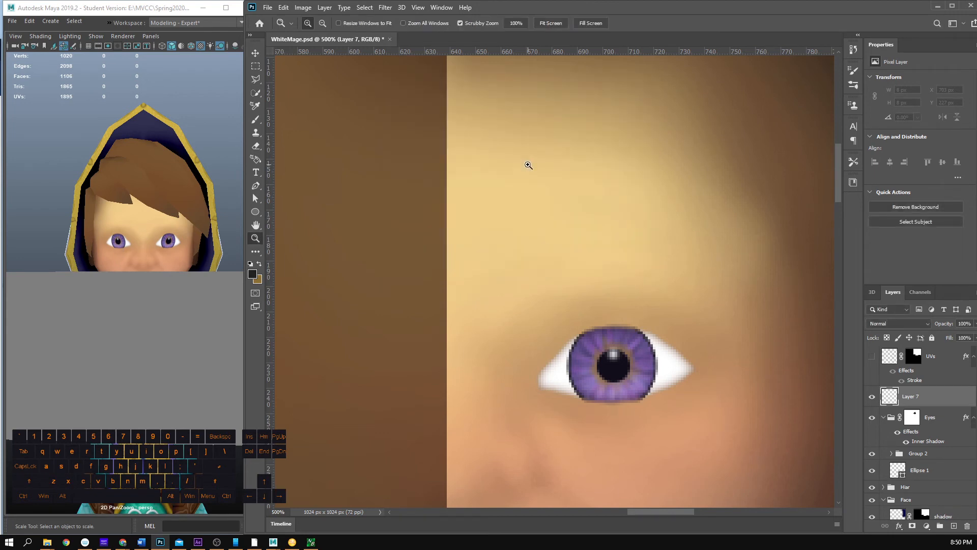
pyautogui.press('b')
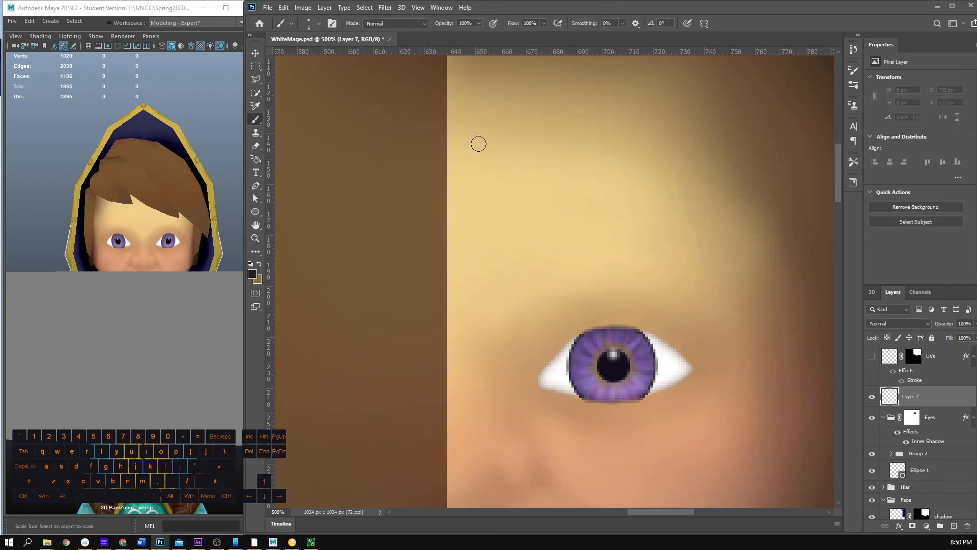
pyautogui.rightClick(609, 287)
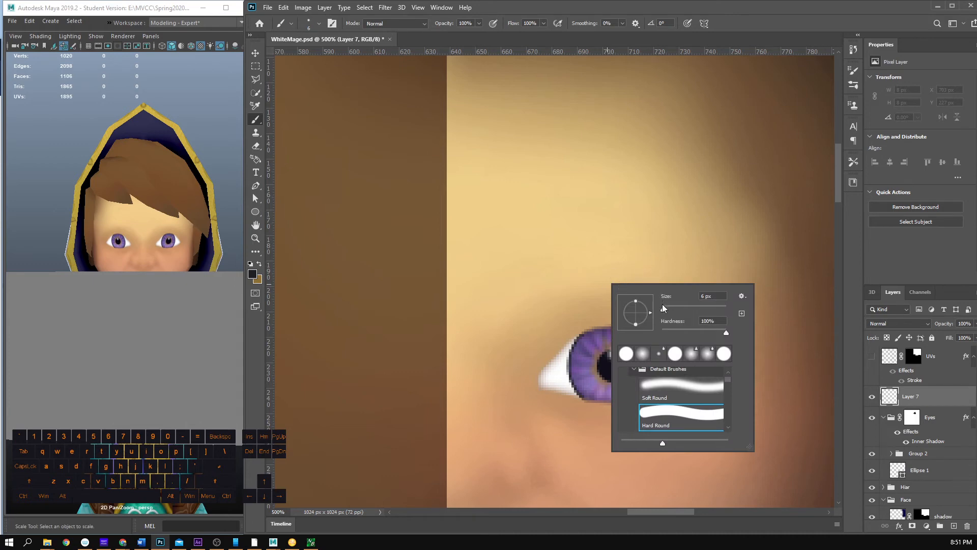
pyautogui.click(701, 2)
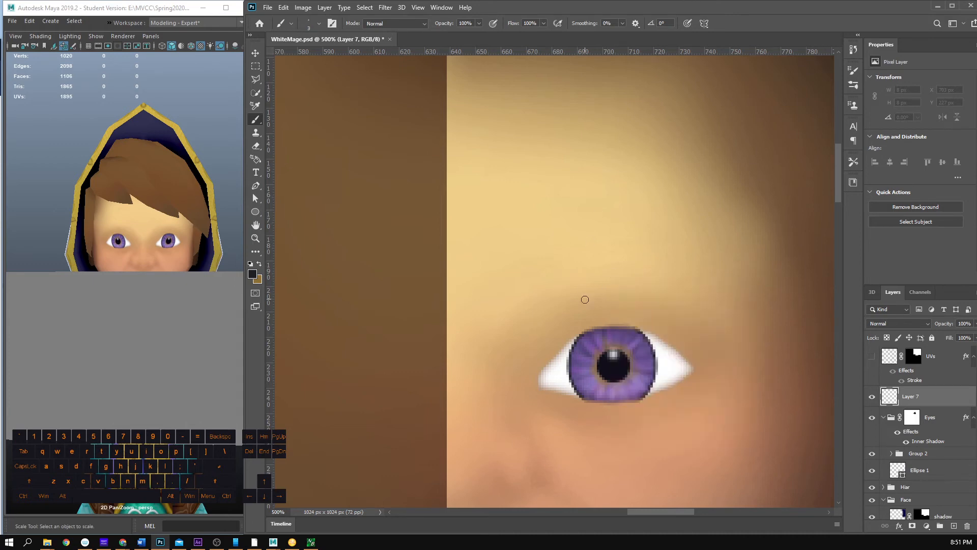
pyautogui.moveTo(541, 374); pyautogui.dragTo(553, 363)
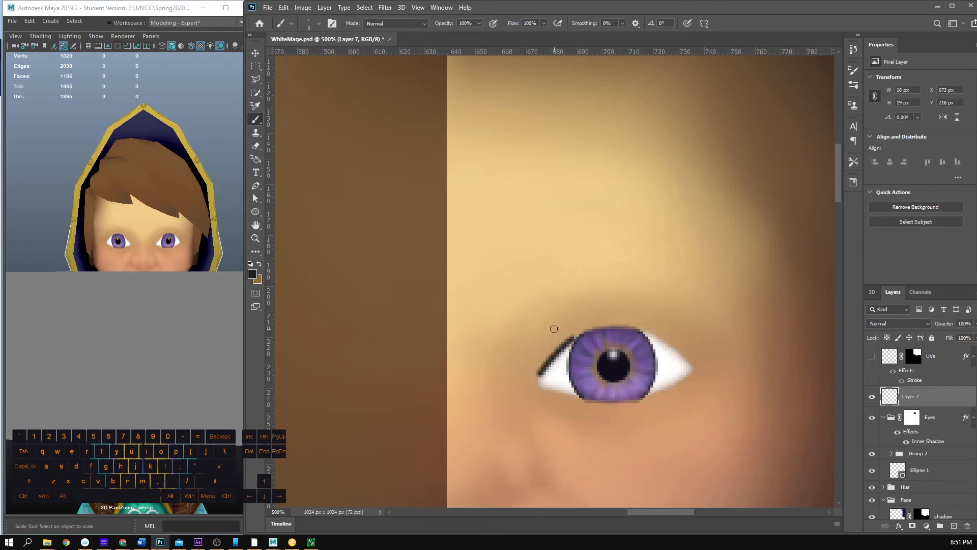
pyautogui.hotkey('ctrl', 'z')
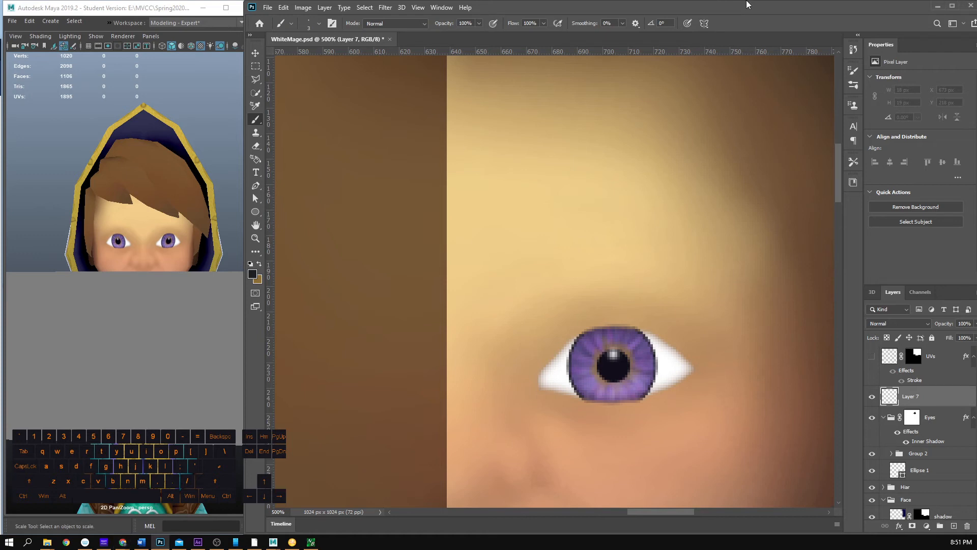
pyautogui.moveTo(541, 376)
pyautogui.mouseDown()
pyautogui.moveTo(604, 325)
pyautogui.moveTo(680, 347)
pyautogui.moveTo(700, 368)
pyautogui.moveTo(579, 394)
pyautogui.moveTo(542, 383)
pyautogui.mouseUp()
pyautogui.hotkey('ctrl', 'z')
pyautogui.moveTo(542, 374)
pyautogui.mouseDown()
pyautogui.moveTo(581, 332)
pyautogui.moveTo(611, 325)
pyautogui.moveTo(662, 339)
pyautogui.moveTo(688, 359)
pyautogui.moveTo(659, 340)
pyautogui.moveTo(688, 378)
pyautogui.moveTo(709, 362)
pyautogui.moveTo(706, 370)
pyautogui.moveTo(699, 355)
pyautogui.moveTo(696, 374)
pyautogui.moveTo(705, 376)
pyautogui.moveTo(698, 360)
pyautogui.mouseUp()
pyautogui.hotkey('ctrl', 'z')
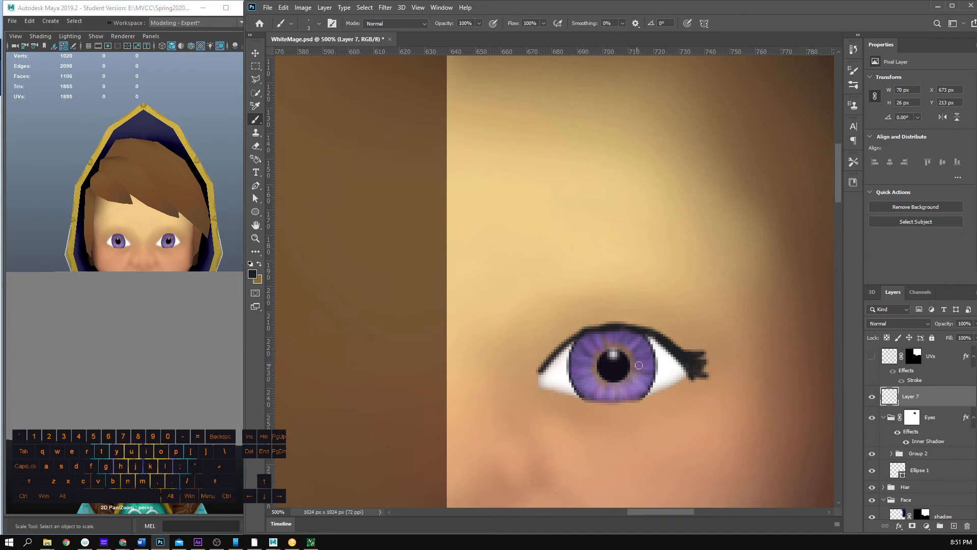
# Step: Enlarge the hard round eraser tip for cleaning up the lash line
pyautogui.press('e')
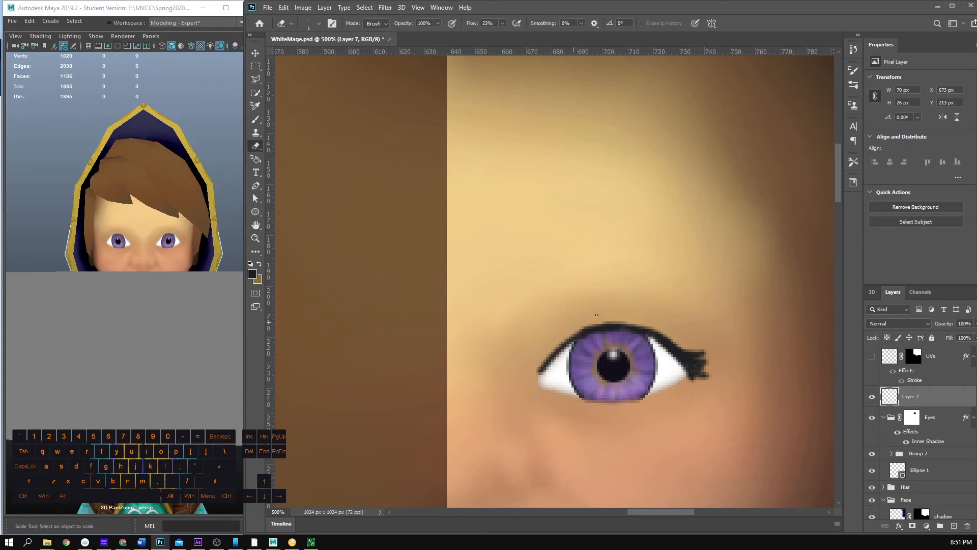
pyautogui.rightClick(593, 304)
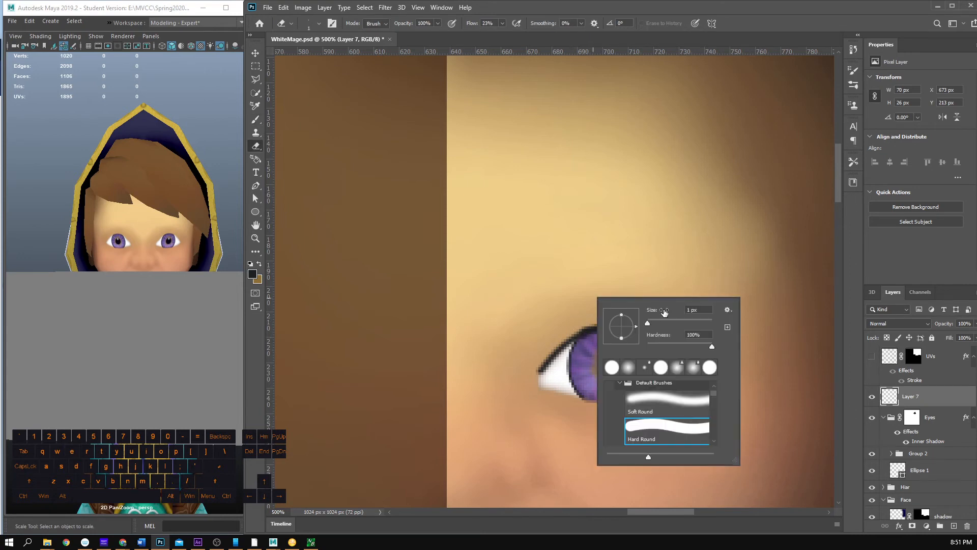
pyautogui.moveTo(647, 324); pyautogui.dragTo(651, 325)
pyautogui.click(622, 266)
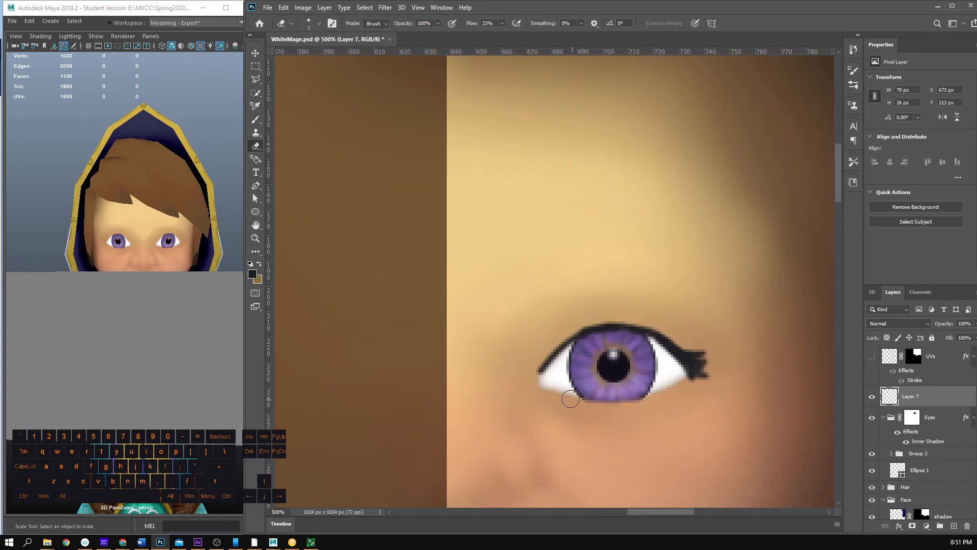
# Step: Try to paint a lower lash line inward from the eye's outer corner
pyautogui.press('b')
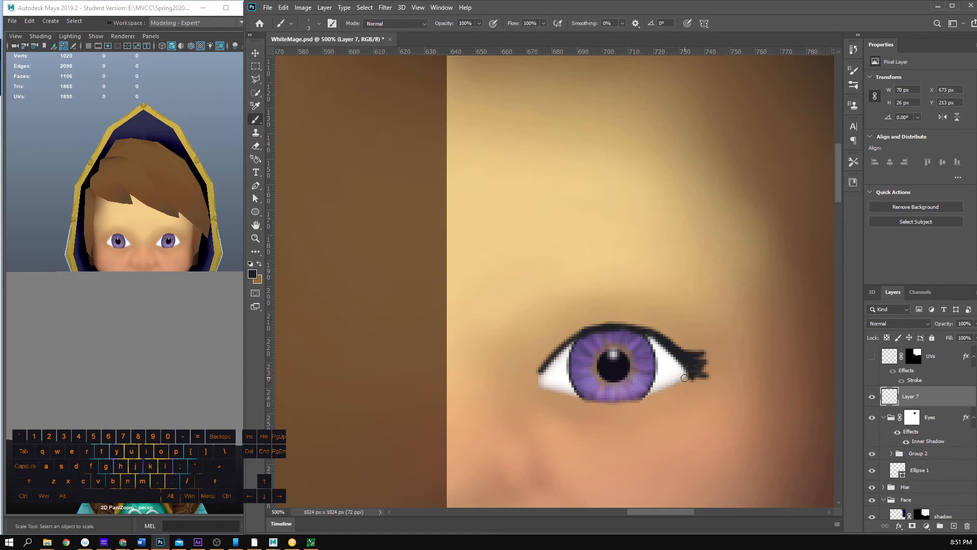
pyautogui.moveTo(685, 378); pyautogui.dragTo(670, 386)
pyautogui.hotkey('ctrl', 'z')
pyautogui.hotkey('ctrl', 'z')
# Step: Lower the brush flow to 21% and reposition the Photoshop window so its toolbar clears Maya
pyautogui.click(543, 23)
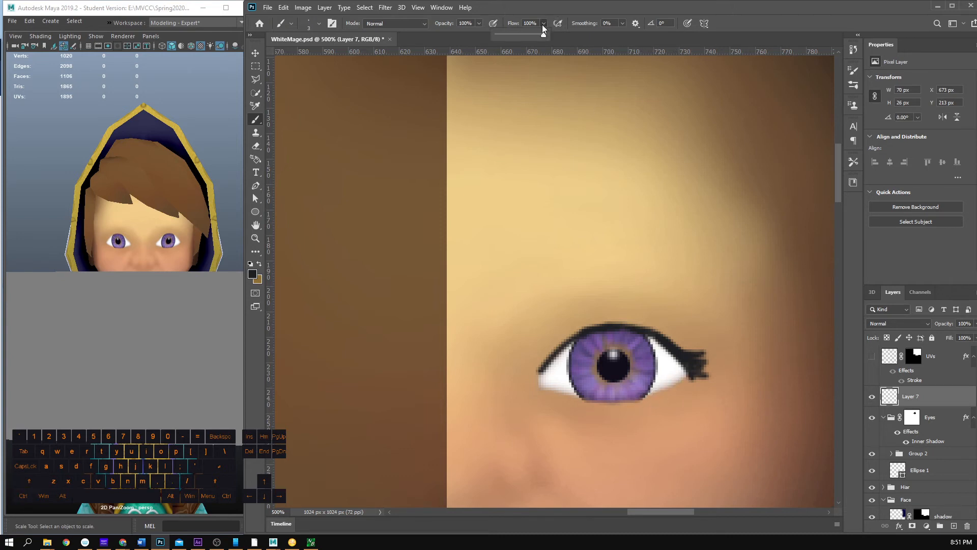
pyautogui.moveTo(543, 36); pyautogui.dragTo(507, 37)
pyautogui.doubleClick(509, 8)
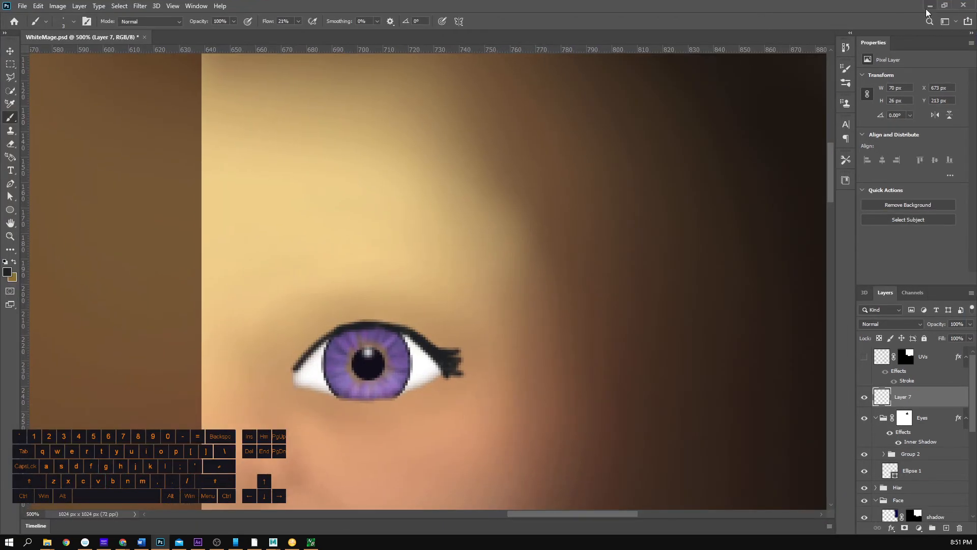
pyautogui.doubleClick(718, 5)
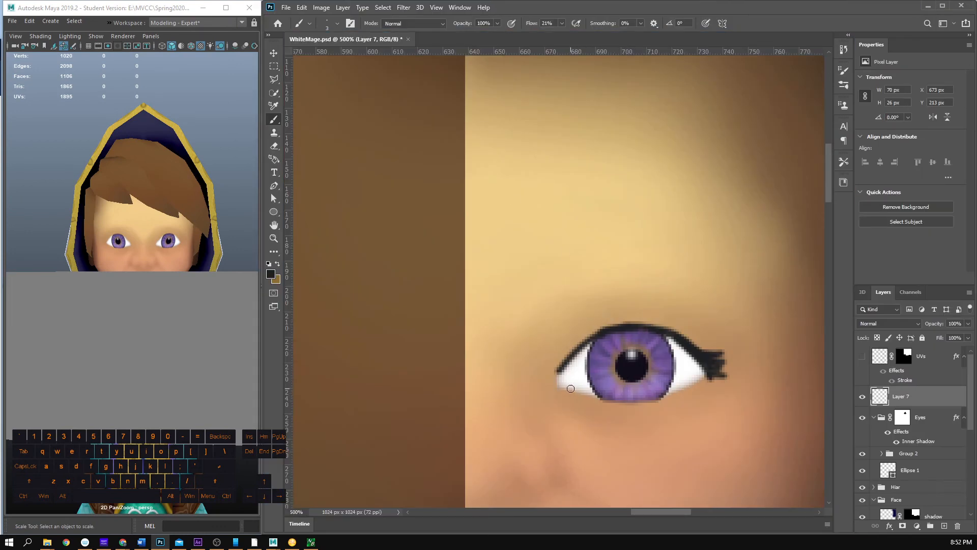
# Step: Paint a soft dark line along the eye's lower edge and clean it up with the eraser toward the inner corner
pyautogui.moveTo(571, 389)
pyautogui.mouseDown()
pyautogui.moveTo(663, 398)
pyautogui.moveTo(703, 377)
pyautogui.moveTo(632, 400)
pyautogui.moveTo(686, 392)
pyautogui.moveTo(655, 398)
pyautogui.moveTo(707, 378)
pyautogui.moveTo(604, 395)
pyautogui.moveTo(695, 377)
pyautogui.mouseUp()
pyautogui.press('e')
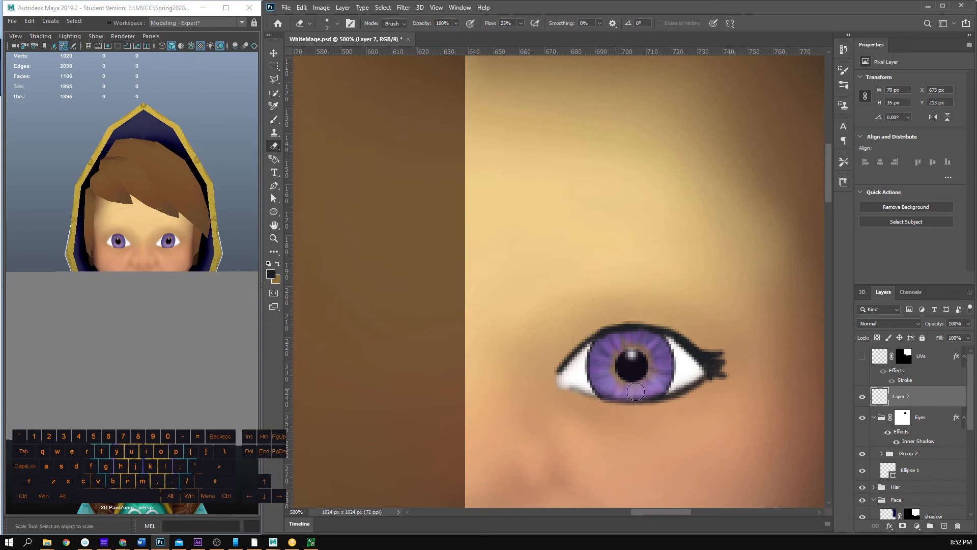
pyautogui.moveTo(636, 392)
pyautogui.mouseDown()
pyautogui.moveTo(584, 387)
pyautogui.moveTo(678, 395)
pyautogui.moveTo(653, 407)
pyautogui.moveTo(644, 384)
pyautogui.moveTo(557, 388)
pyautogui.mouseUp()
pyautogui.press('b')
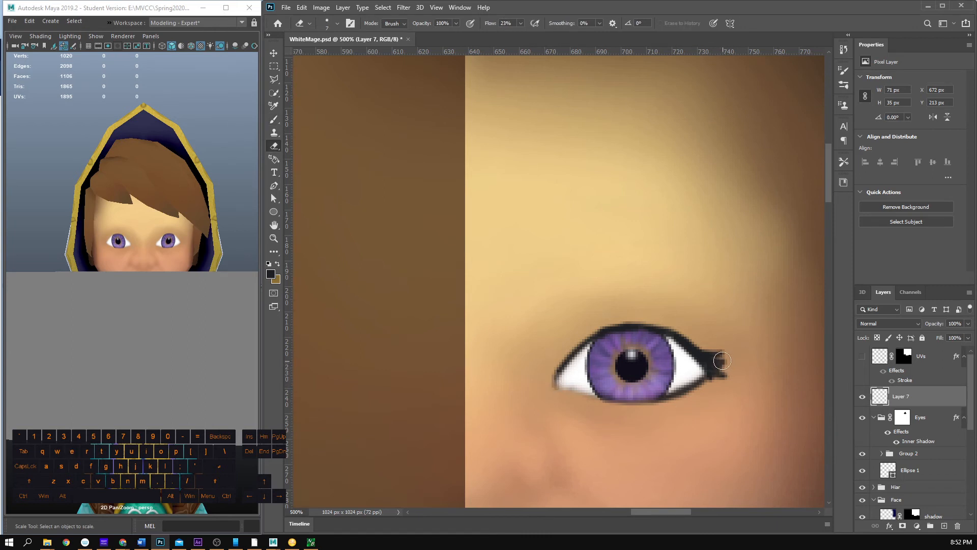
# Step: Refine the outer-corner lashes with a smaller eraser and paint an extra wispy lash beneath them
pyautogui.press('e')
pyautogui.press('[')
pyautogui.press('[')
pyautogui.press('[')
pyautogui.press('b')
pyautogui.moveTo(727, 373); pyautogui.dragTo(729, 380)
pyautogui.press('e')
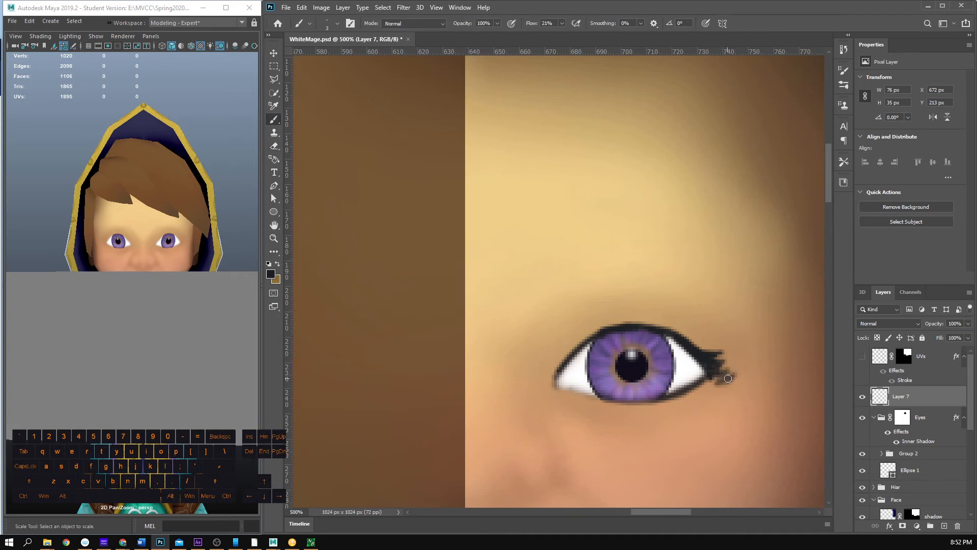
# Step: Erase the stray wisps beneath the outer-corner lashes with the eraser set to 9 px
pyautogui.press('e')
pyautogui.press('e')
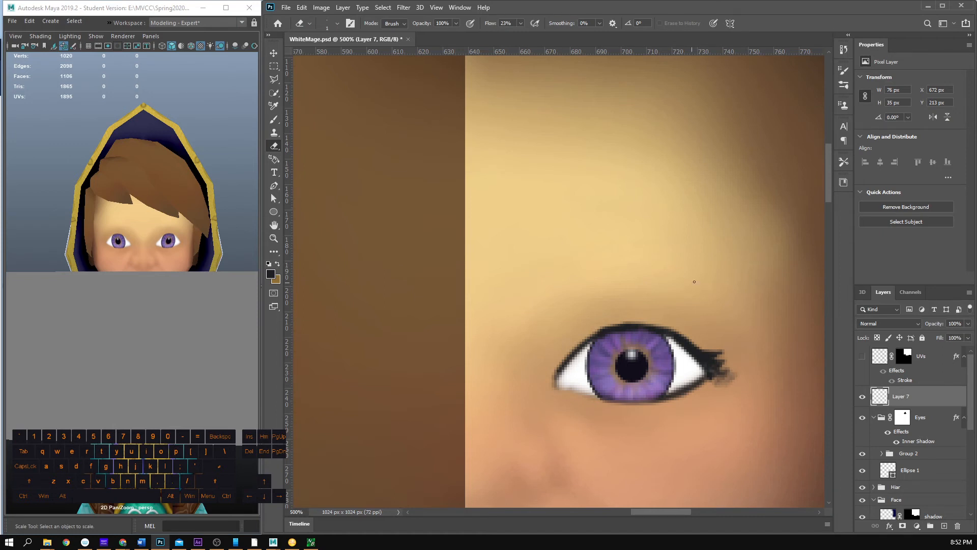
pyautogui.rightClick(737, 317)
pyautogui.click(792, 349)
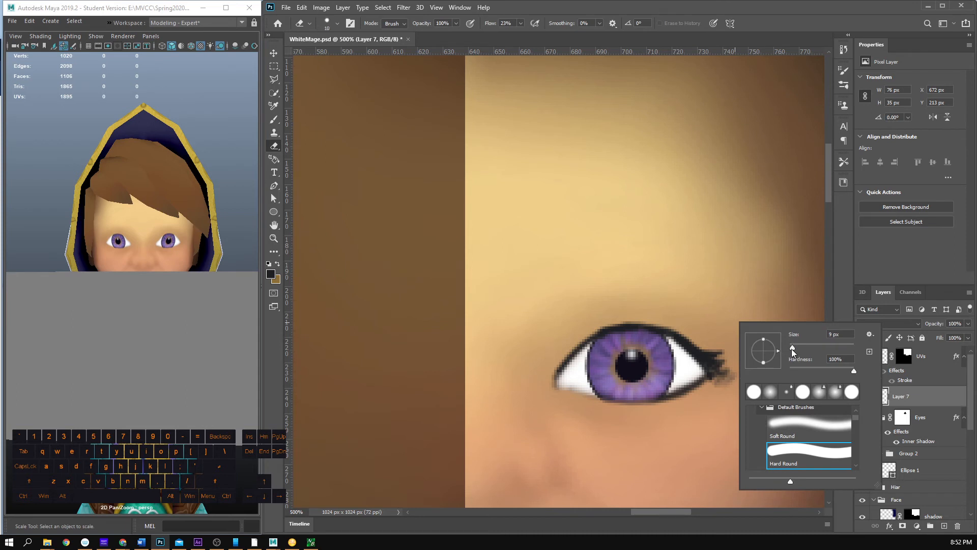
pyautogui.click(764, 291)
pyautogui.moveTo(744, 368)
pyautogui.mouseDown()
pyautogui.moveTo(739, 384)
pyautogui.moveTo(721, 385)
pyautogui.moveTo(723, 374)
pyautogui.moveTo(715, 382)
pyautogui.mouseUp()
pyautogui.press('b')
pyautogui.press('e')
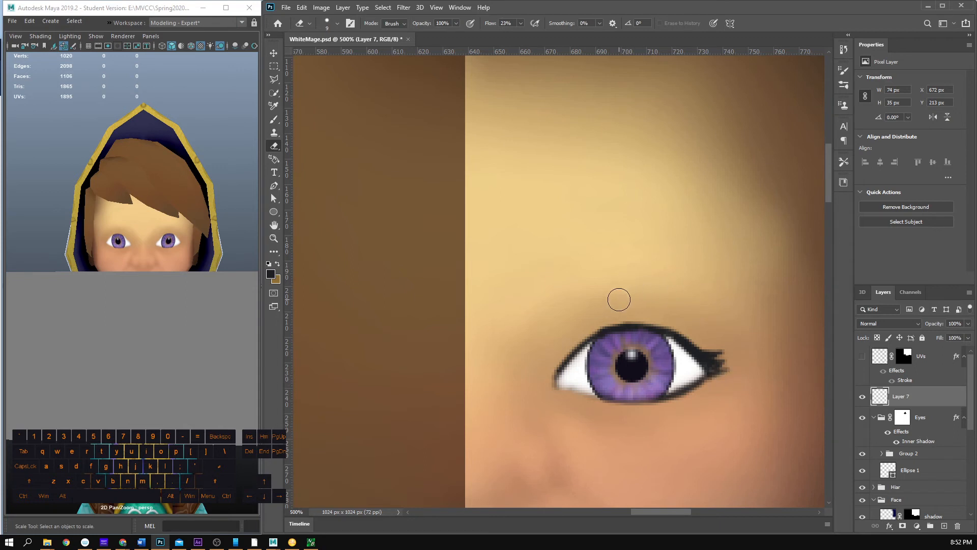
pyautogui.press('b')
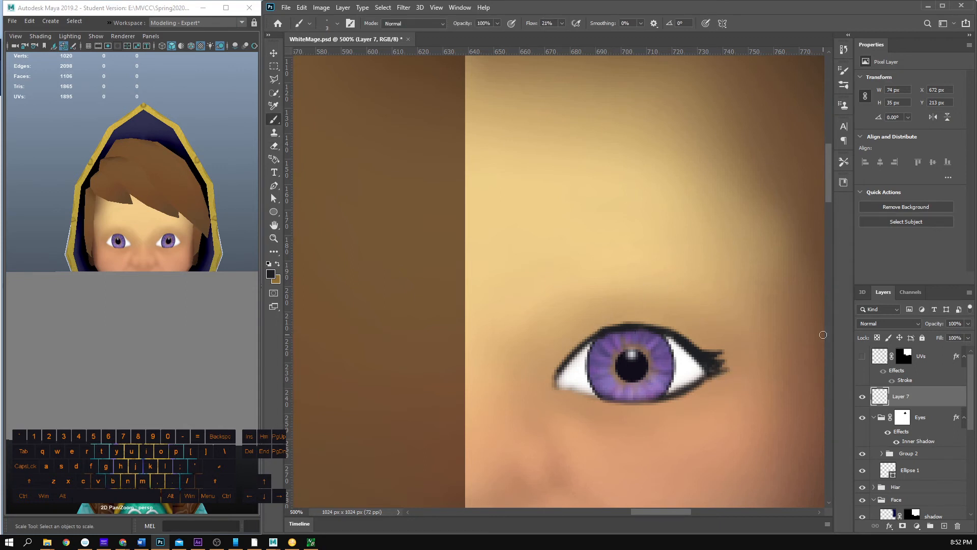
# Step: Save the document and inspect the updated eyes up close on the Maya model
pyautogui.hotkey('ctrl', 's')
pyautogui.scroll(10, 169, 253)
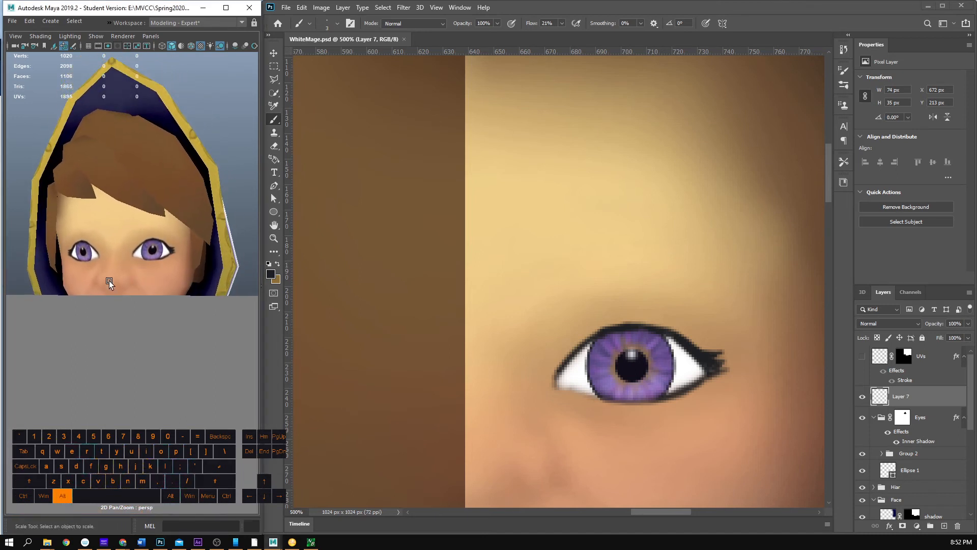
pyautogui.scroll(-5, 131, 295)
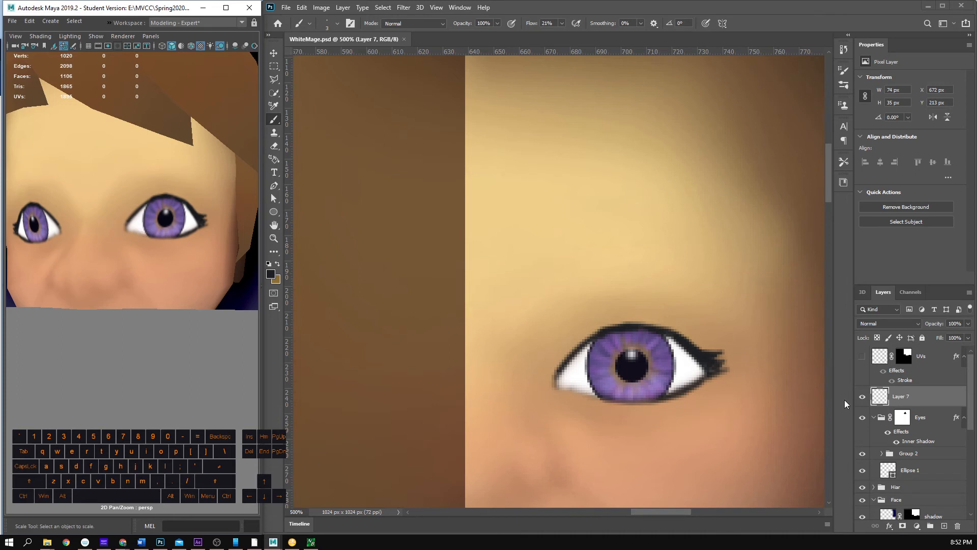
pyautogui.hotkey('ctrl', 'r')
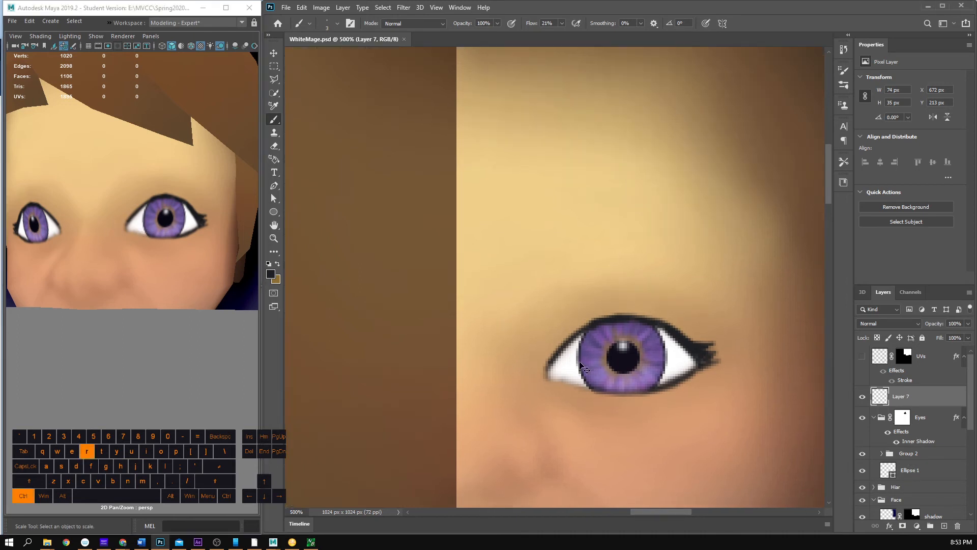
pyautogui.hotkey('ctrl', 'r')
pyautogui.hotkey('ctrl', 't')
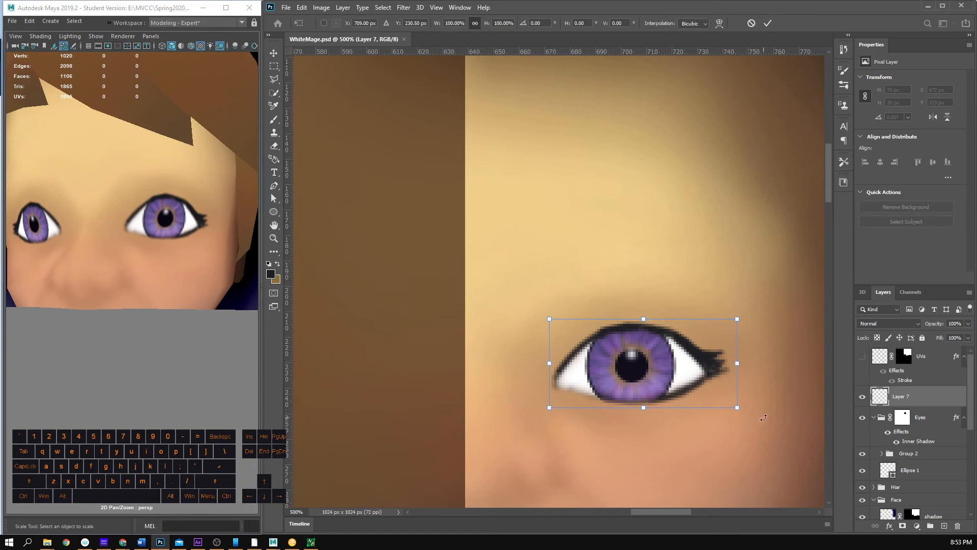
# Step: Scale the iris group, Group 2, up to about 124% and save the document to check it on the Maya model
pyautogui.click(919, 454)
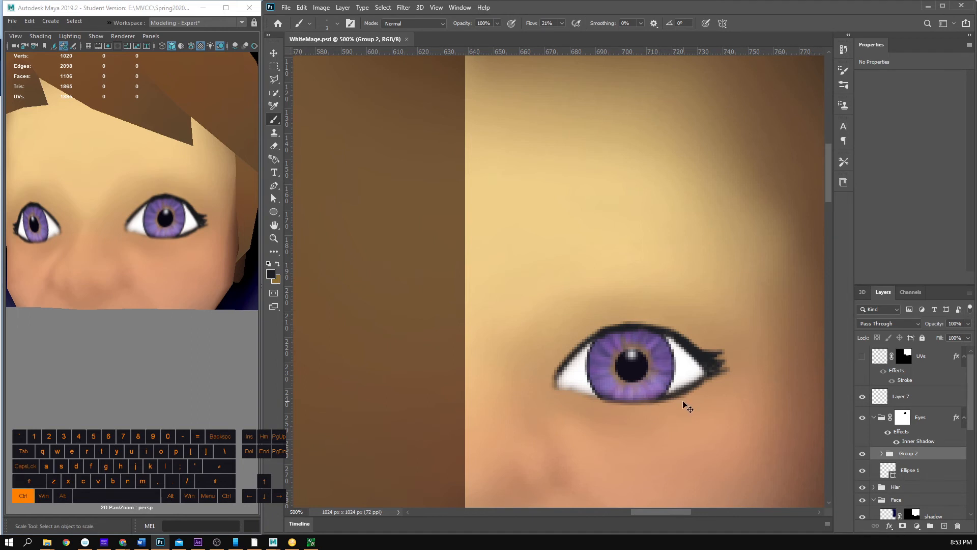
pyautogui.hotkey('ctrl', 't')
pyautogui.moveTo(697, 418); pyautogui.dragTo(709, 433)
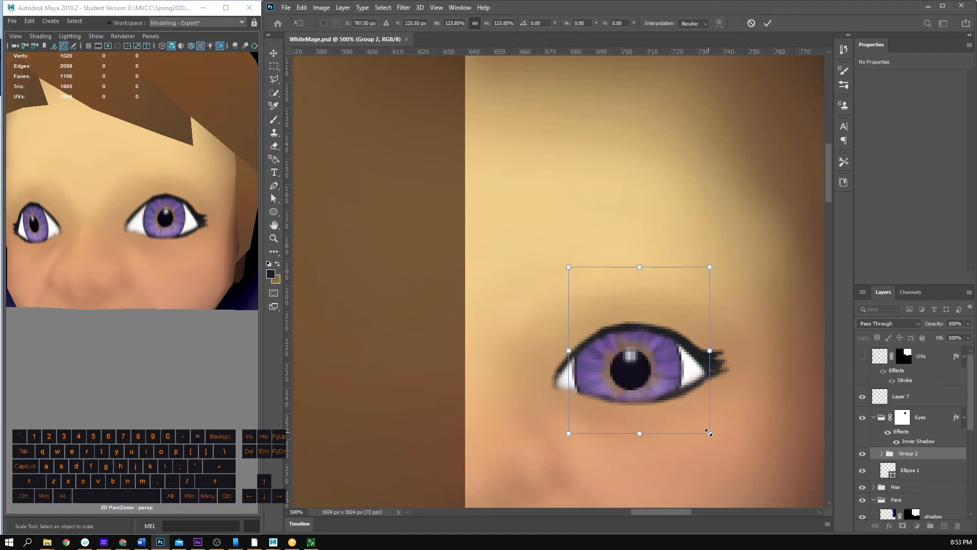
pyautogui.press('Return')
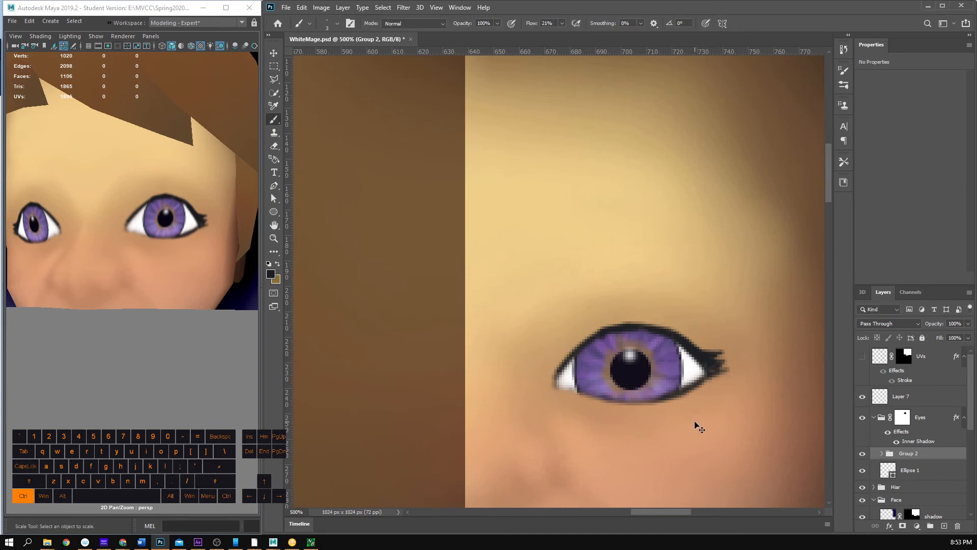
pyautogui.hotkey('ctrl', 's')
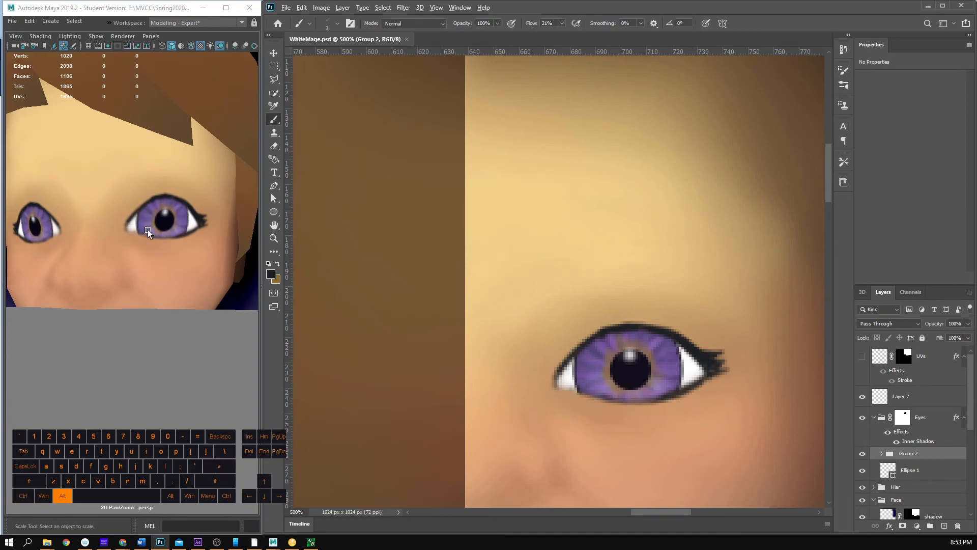
pyautogui.moveTo(148, 230); pyautogui.dragTo(161, 254)
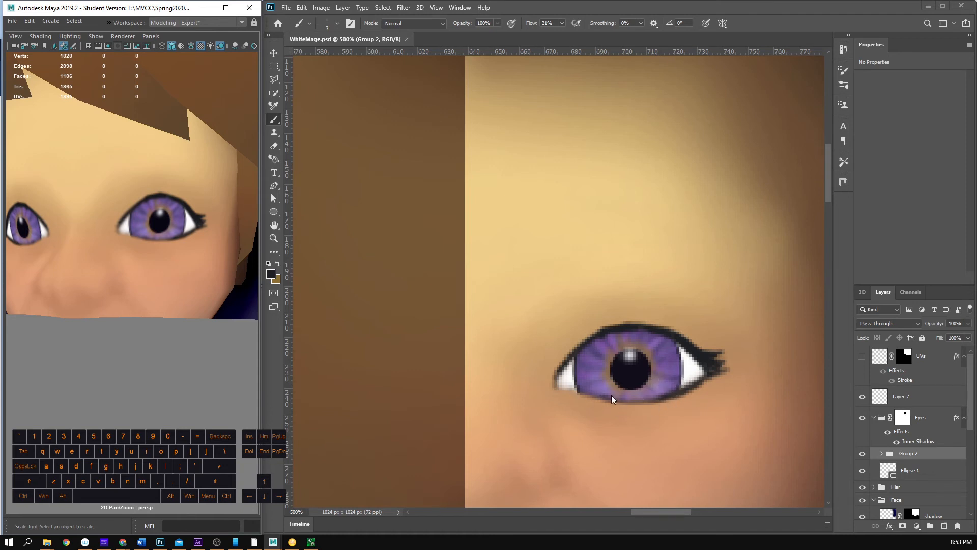
# Step: Rename Layer 7, which holds the painted lash lines, as "lasshes"
pyautogui.click(904, 417)
pyautogui.press('e')
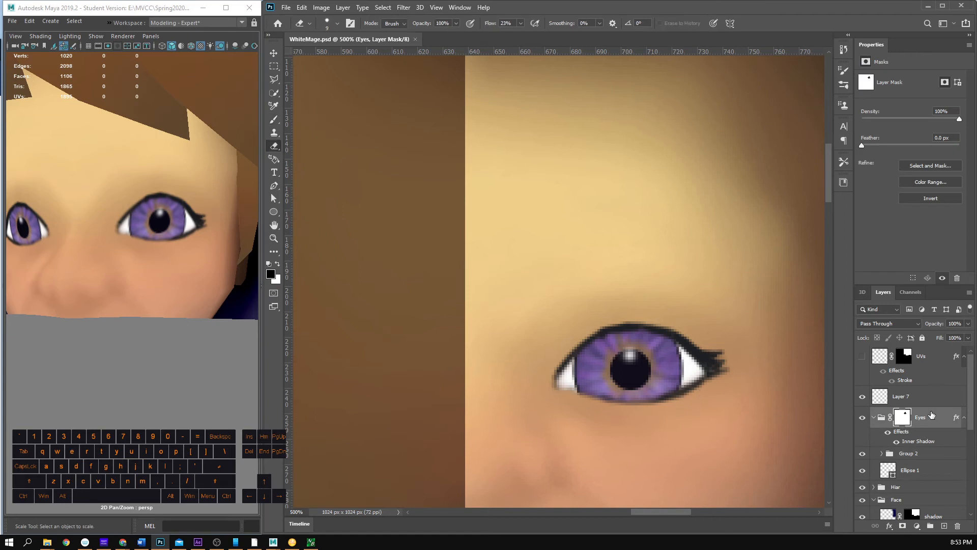
pyautogui.click(906, 396)
pyautogui.doubleClick(910, 396)
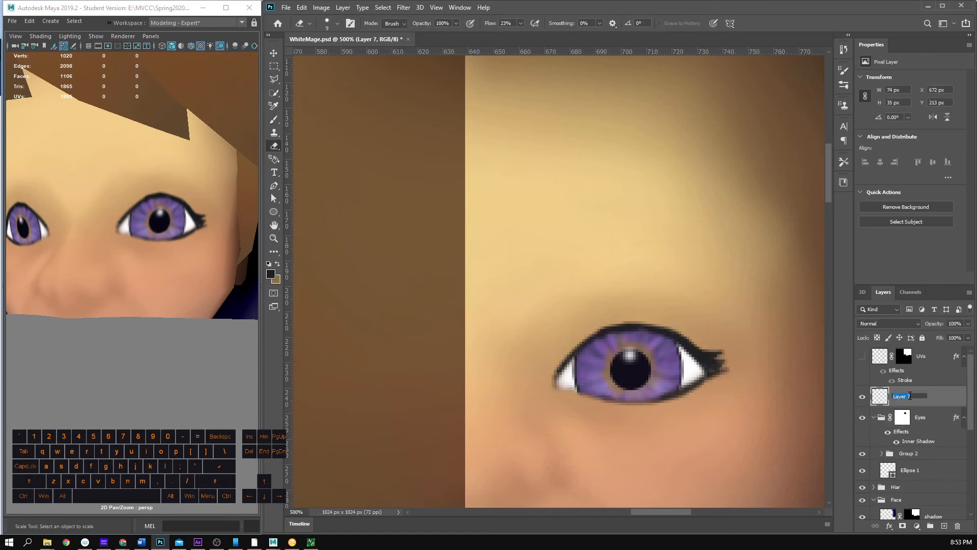
pyautogui.write('lashe')
pyautogui.press('BackSpace')
pyautogui.press('BackSpace')
pyautogui.write('shes')
pyautogui.press('Return')
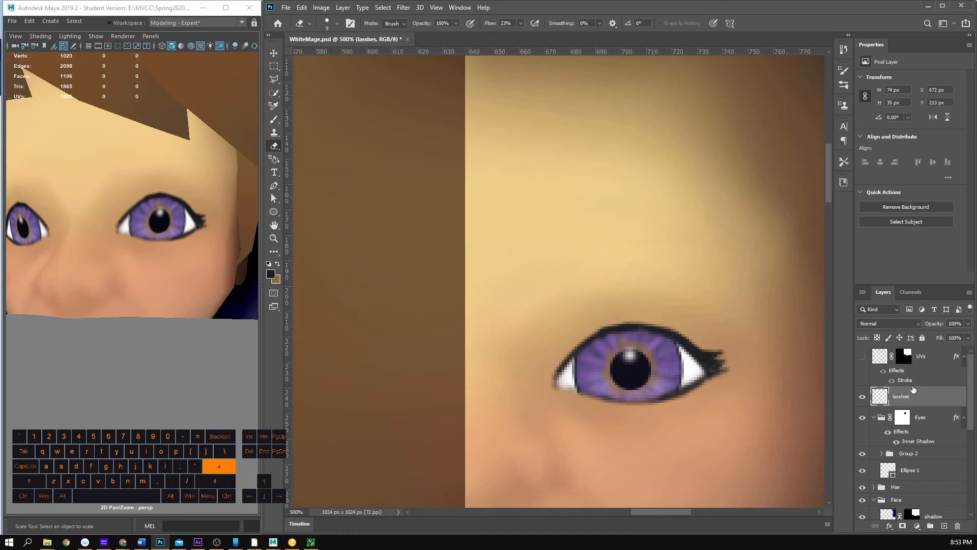
# Step: Set up a small white brush for the Eyes group's layer mask and undo the trial strokes on it
pyautogui.click(901, 424)
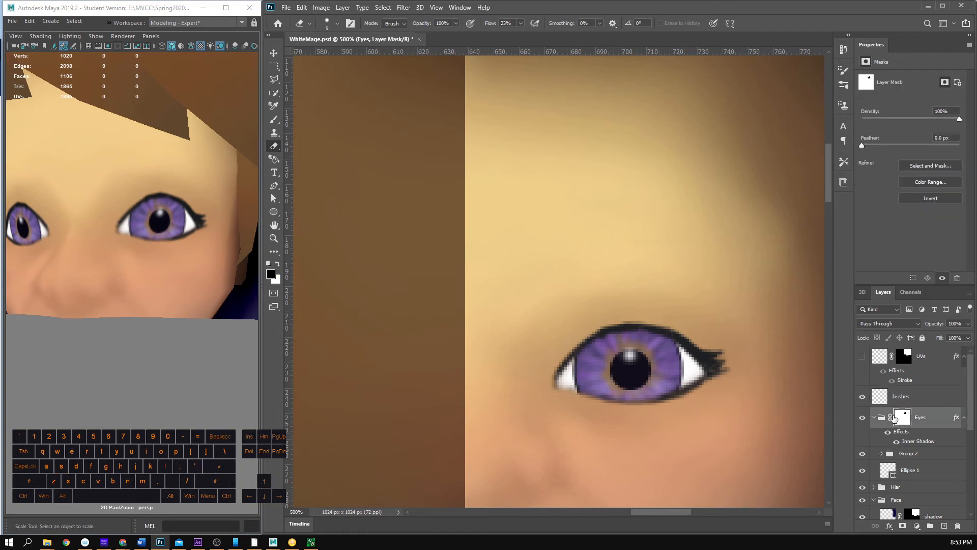
pyautogui.press('v')
pyautogui.press('b')
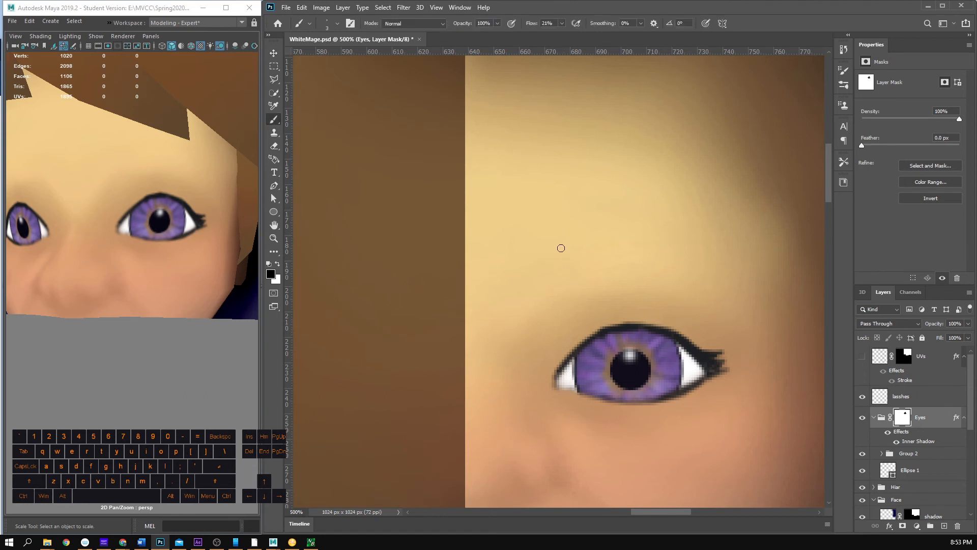
pyautogui.rightClick(599, 358)
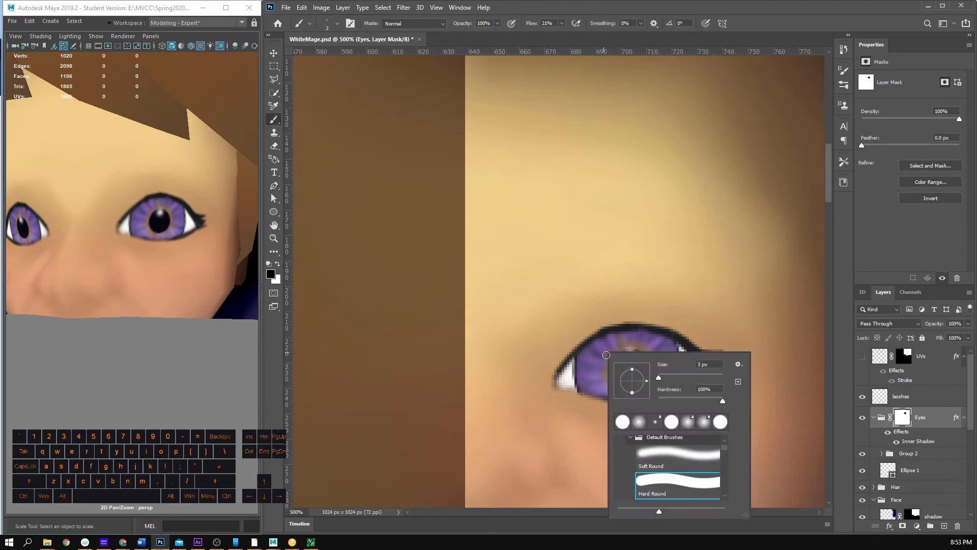
pyautogui.moveTo(669, 381); pyautogui.dragTo(660, 381)
pyautogui.press('Return')
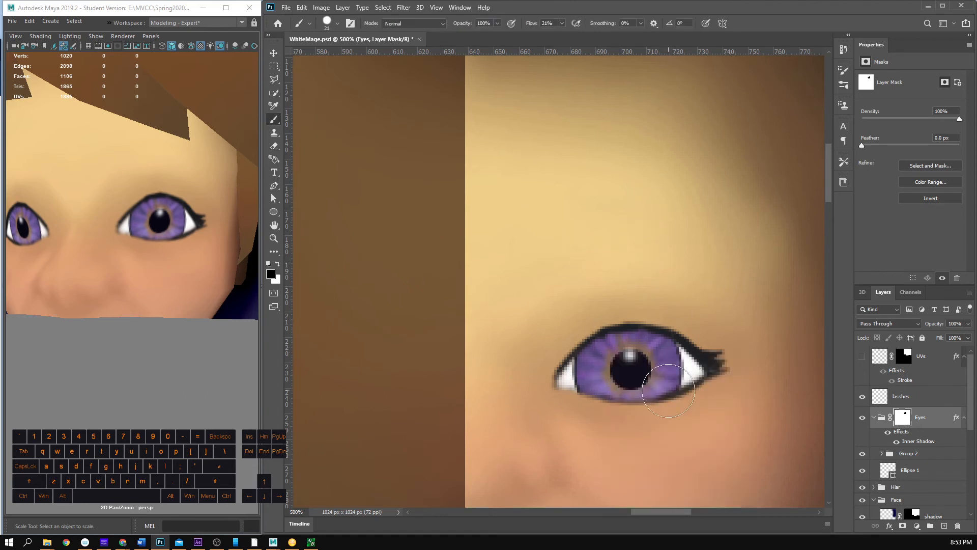
pyautogui.press('x')
pyautogui.rightClick(613, 367)
pyautogui.moveTo(662, 391); pyautogui.dragTo(663, 392)
pyautogui.press('Return')
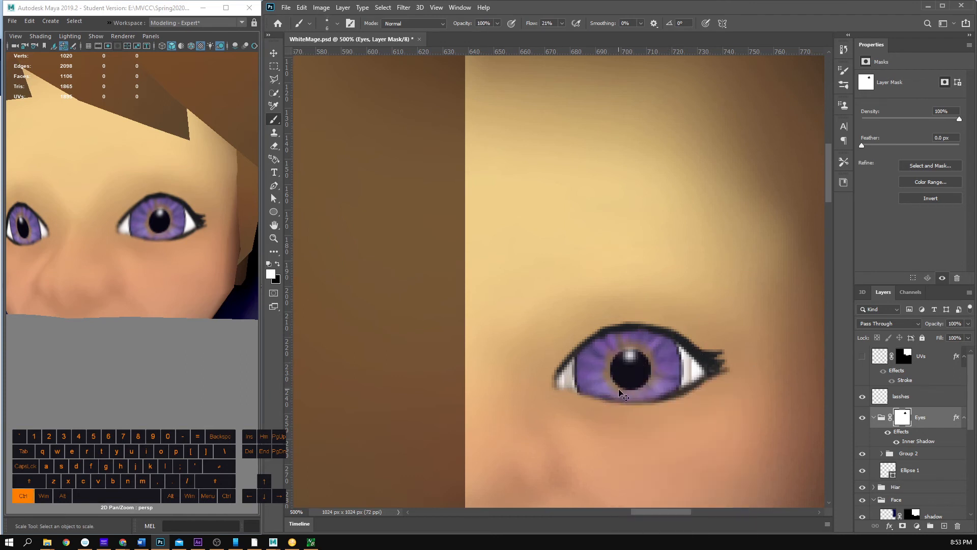
pyautogui.hotkey('ctrl', 'z')
pyautogui.hotkey('ctrl', 'z')
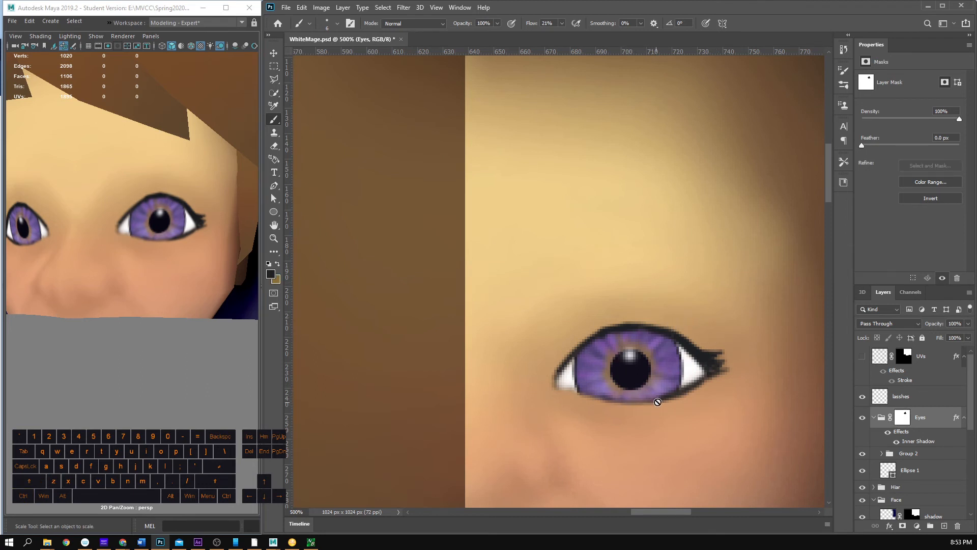
# Step: Raise the brush flow to 100% and paint white on the Eyes group's mask to extend the eye's lower edge downward
pyautogui.click(904, 421)
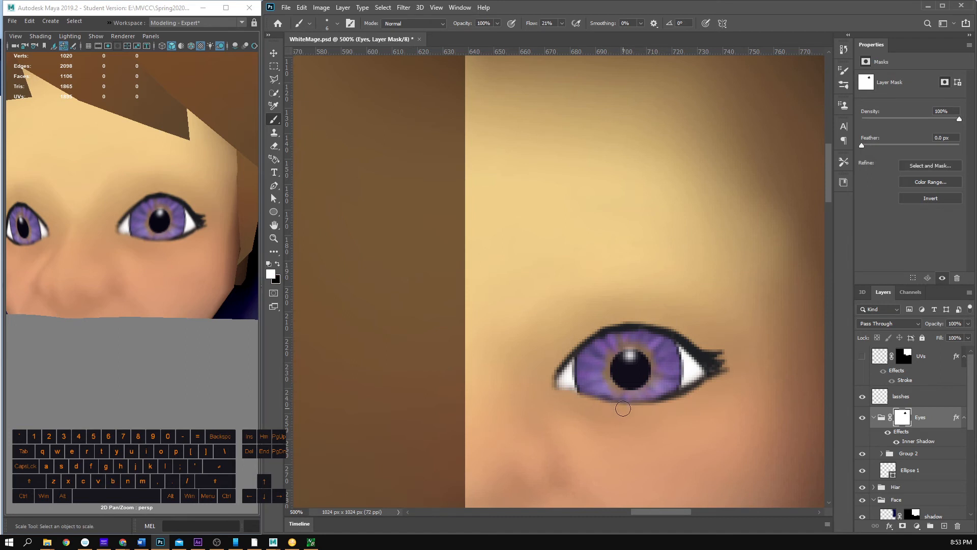
pyautogui.moveTo(621, 405); pyautogui.dragTo(693, 389)
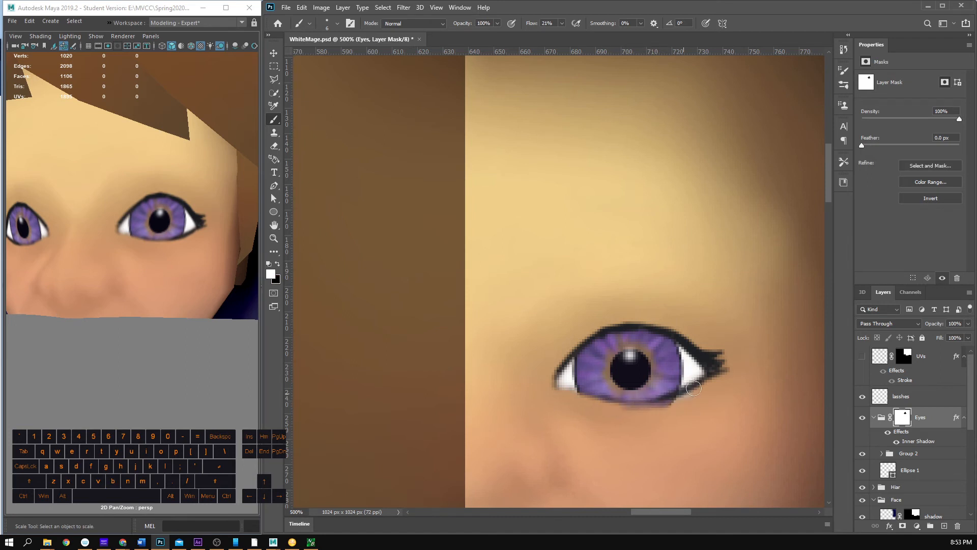
pyautogui.hotkey('ctrl', 'z')
pyautogui.click(562, 23)
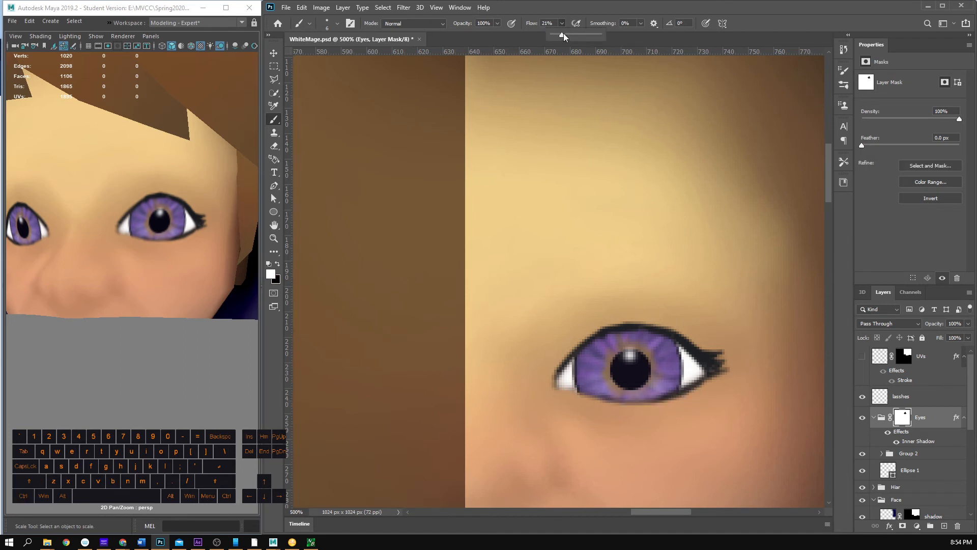
pyautogui.moveTo(561, 34); pyautogui.dragTo(619, 60)
pyautogui.moveTo(656, 397)
pyautogui.mouseDown()
pyautogui.moveTo(697, 382)
pyautogui.moveTo(685, 390)
pyautogui.mouseUp()
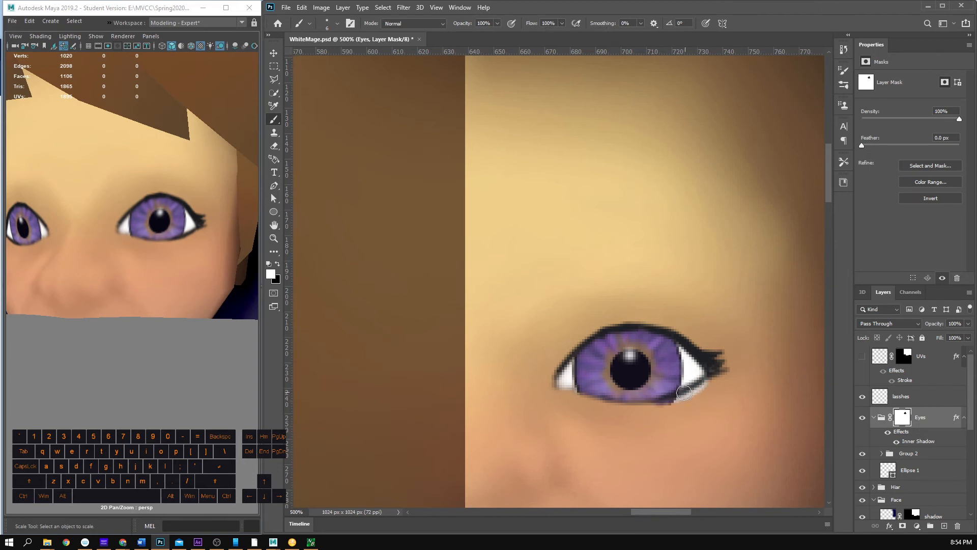
pyautogui.moveTo(581, 388)
pyautogui.mouseDown()
pyautogui.moveTo(633, 402)
pyautogui.moveTo(695, 374)
pyautogui.moveTo(615, 396)
pyautogui.moveTo(570, 379)
pyautogui.moveTo(660, 404)
pyautogui.moveTo(690, 378)
pyautogui.moveTo(702, 387)
pyautogui.moveTo(624, 399)
pyautogui.moveTo(579, 389)
pyautogui.moveTo(655, 404)
pyautogui.moveTo(702, 386)
pyautogui.moveTo(652, 405)
pyautogui.mouseUp()
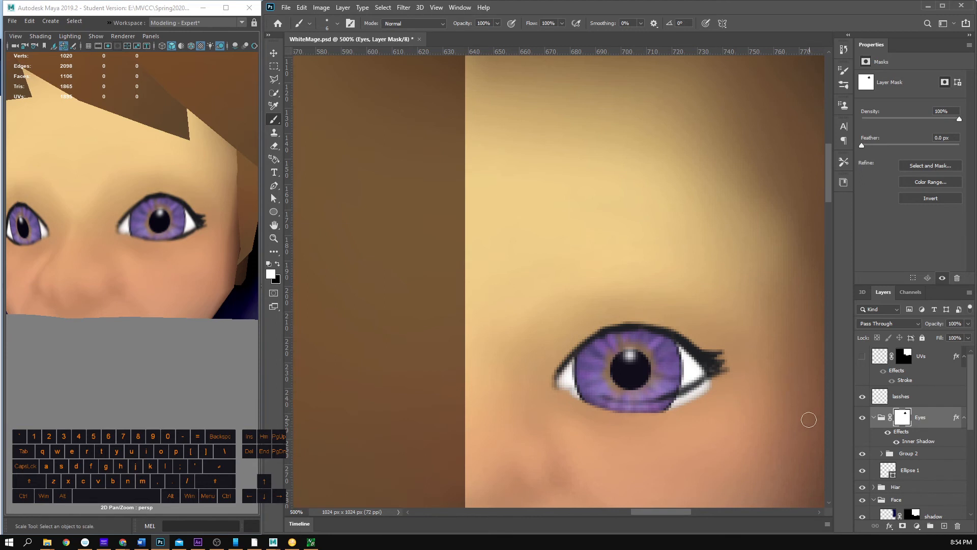
# Step: Erase the old lower lash line on the lasshes layer and save the document to check the face in Maya
pyautogui.click(909, 395)
pyautogui.press('e')
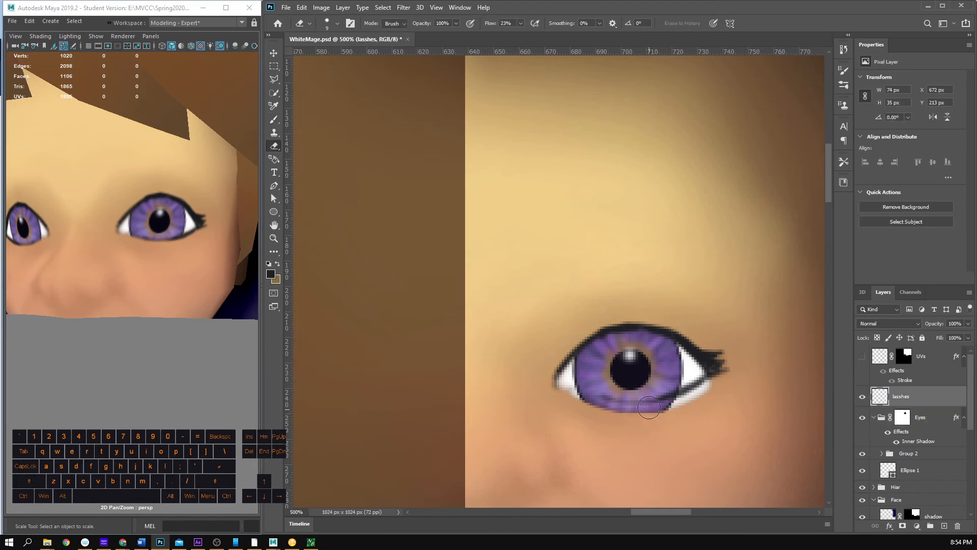
pyautogui.moveTo(672, 391)
pyautogui.mouseDown()
pyautogui.moveTo(705, 399)
pyautogui.moveTo(630, 429)
pyautogui.moveTo(645, 405)
pyautogui.moveTo(623, 411)
pyautogui.moveTo(633, 412)
pyautogui.moveTo(612, 400)
pyautogui.moveTo(684, 389)
pyautogui.moveTo(706, 399)
pyautogui.moveTo(697, 383)
pyautogui.moveTo(637, 413)
pyautogui.moveTo(681, 409)
pyautogui.moveTo(657, 417)
pyautogui.moveTo(631, 407)
pyautogui.mouseUp()
pyautogui.hotkey('ctrl', 's')
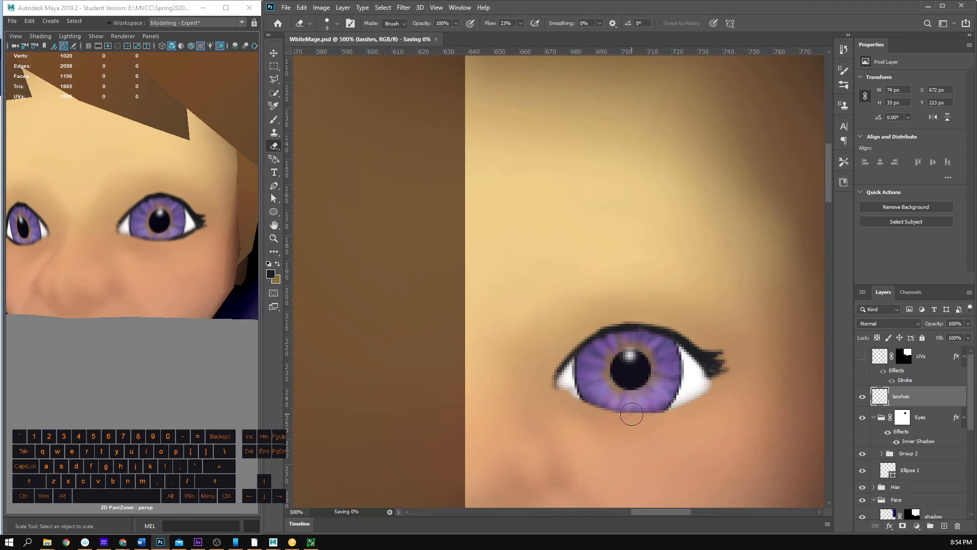
pyautogui.moveTo(122, 257); pyautogui.dragTo(98, 281)
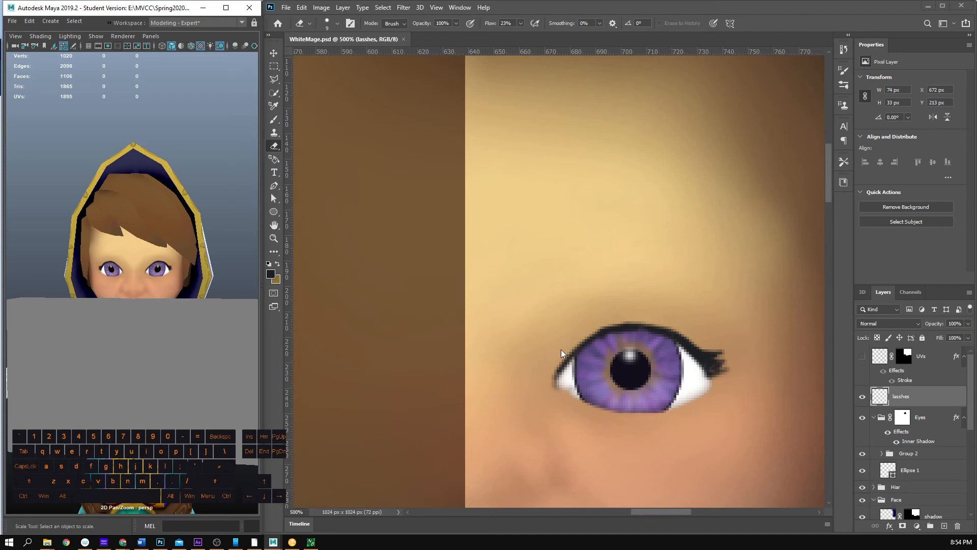
# Step: Reduce the eraser to between 1 and 3 px and trim fine details in the outer-corner lashes
pyautogui.click(682, 355)
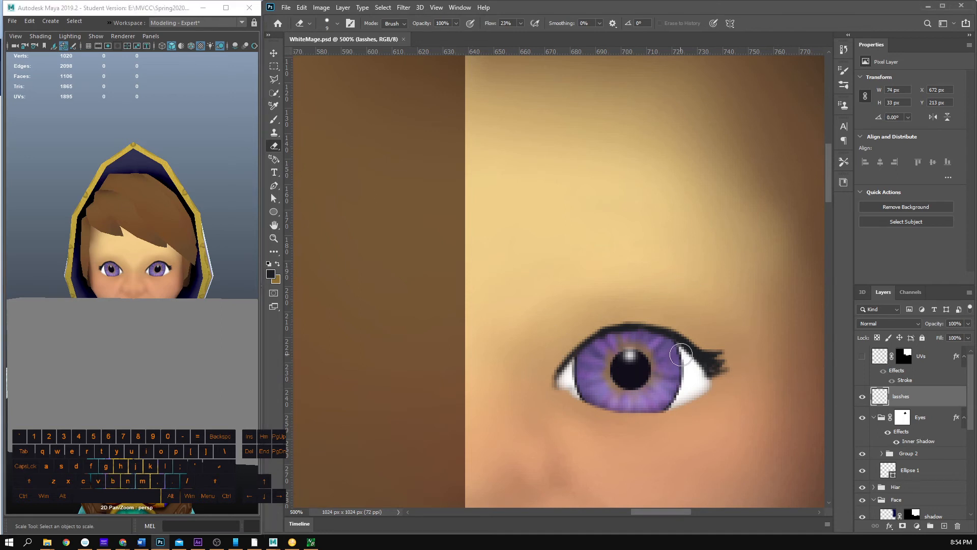
pyautogui.rightClick(694, 360)
pyautogui.moveTo(751, 384); pyautogui.dragTo(734, 385)
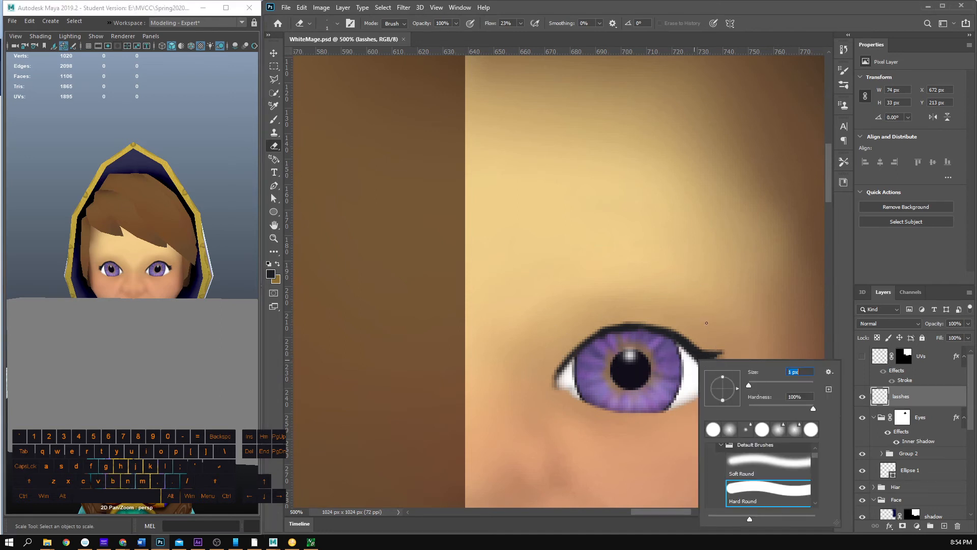
pyautogui.click(707, 323)
pyautogui.rightClick(696, 362)
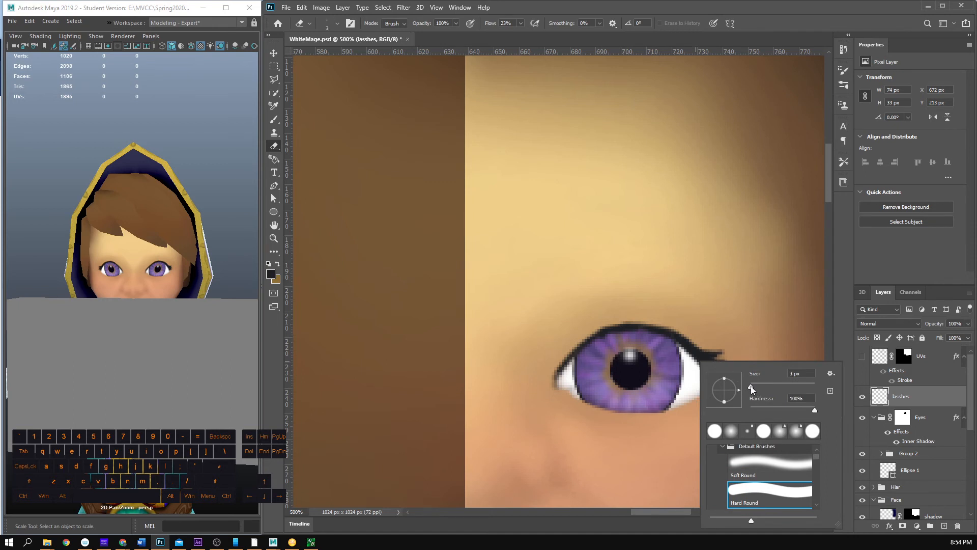
pyautogui.moveTo(751, 386); pyautogui.dragTo(751, 386)
pyautogui.click(728, 319)
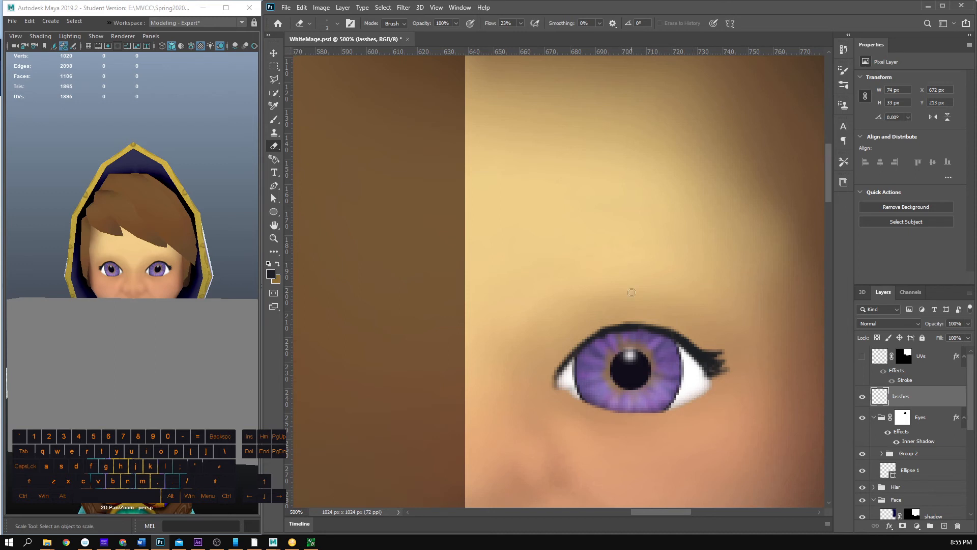
# Step: Set the eraser flow to 68%, reduce the brush to 1 px and undo the trial lower-lash strokes at the eye's outer corner
pyautogui.click(520, 24)
pyautogui.moveTo(541, 34); pyautogui.dragTo(542, 35)
pyautogui.press('b')
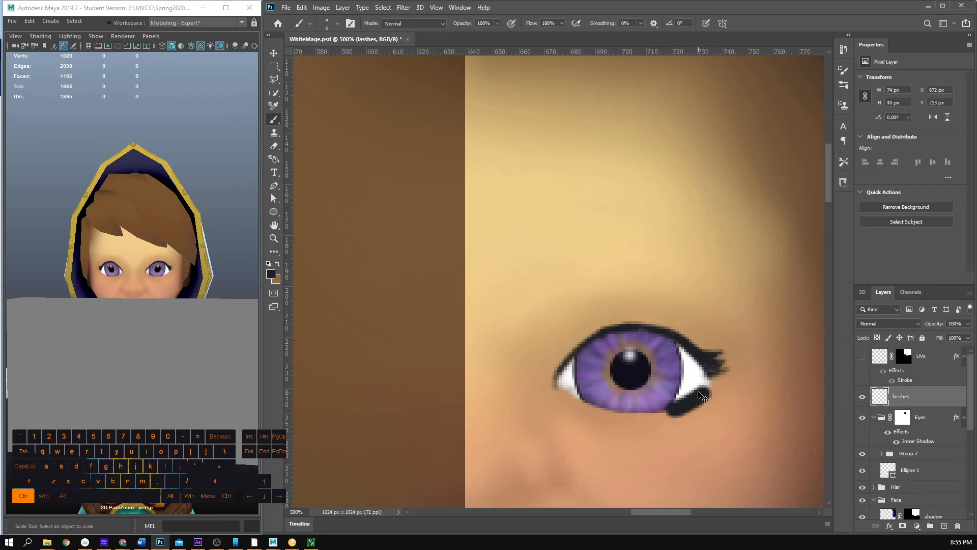
pyautogui.rightClick(729, 390)
pyautogui.click(741, 339)
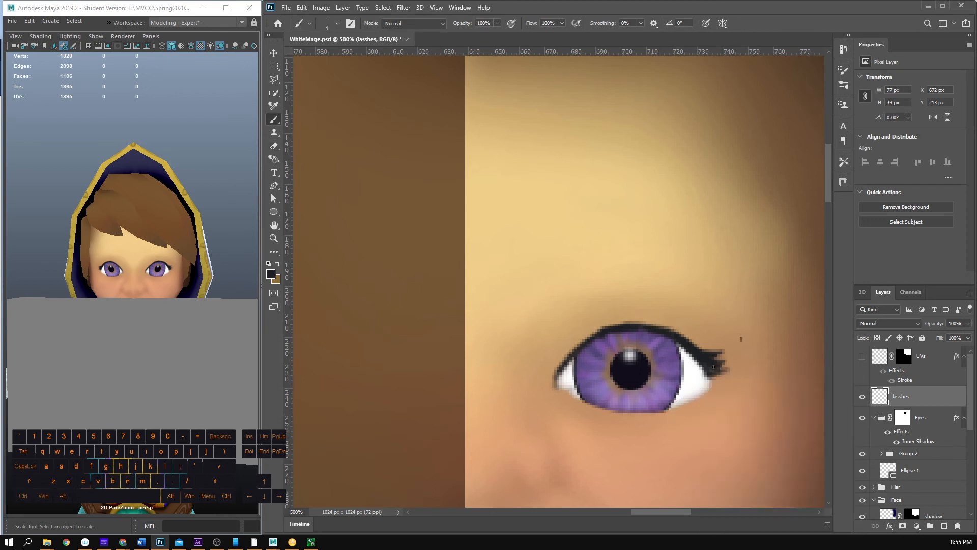
pyautogui.moveTo(715, 383); pyautogui.dragTo(681, 394)
pyautogui.hotkey('ctrl', 'z')
pyautogui.hotkey('ctrl', 'z')
# Step: Lower the brush flow to 37% and paint a thin dark line along the eye's lower outer corner
pyautogui.click(562, 23)
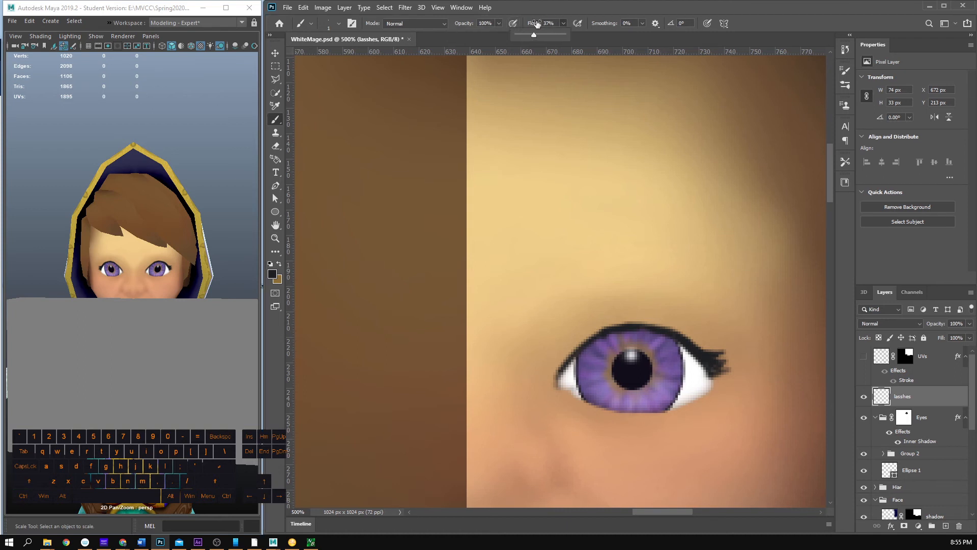
pyautogui.click(537, 23)
pyautogui.moveTo(694, 399); pyautogui.dragTo(707, 389)
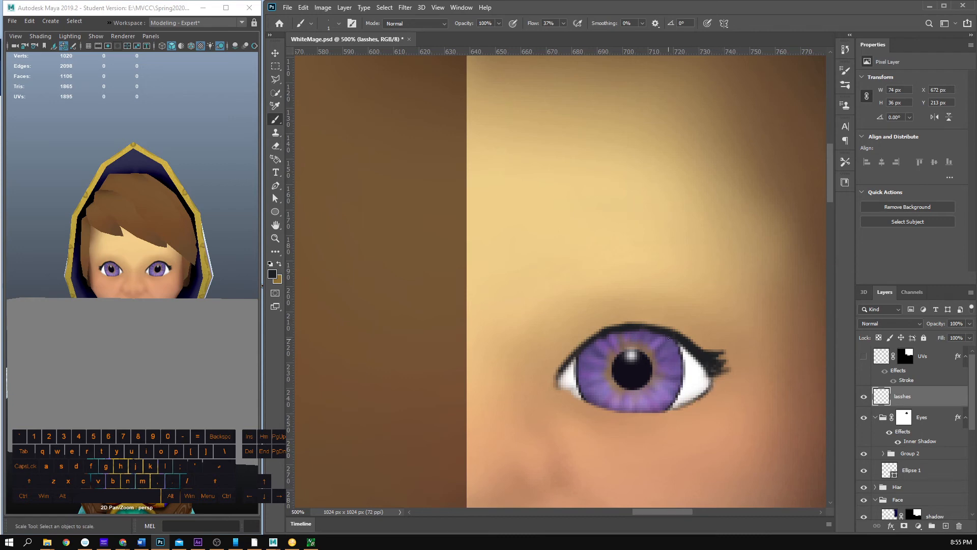
pyautogui.rightClick(680, 334)
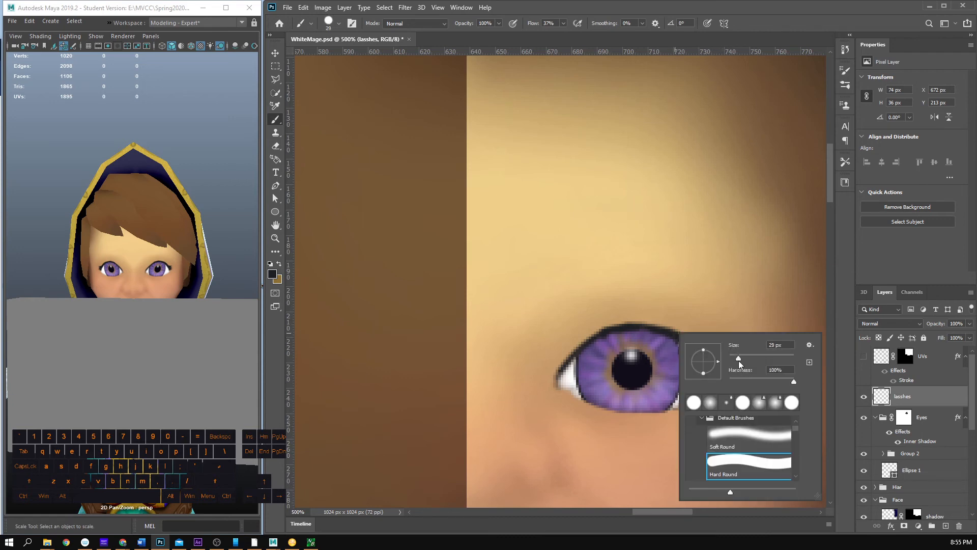
pyautogui.moveTo(739, 361); pyautogui.dragTo(738, 361)
pyautogui.click(722, 300)
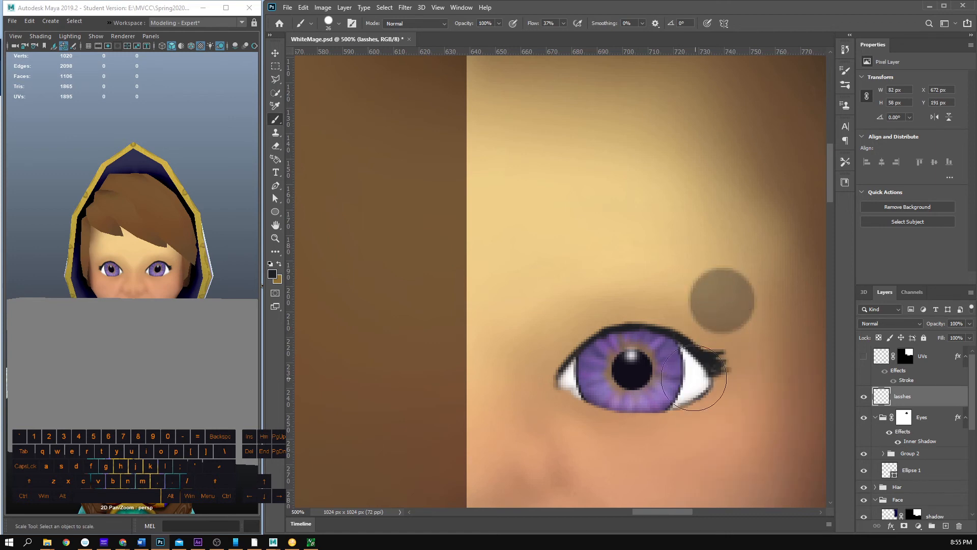
pyautogui.hotkey('ctrl', 'z')
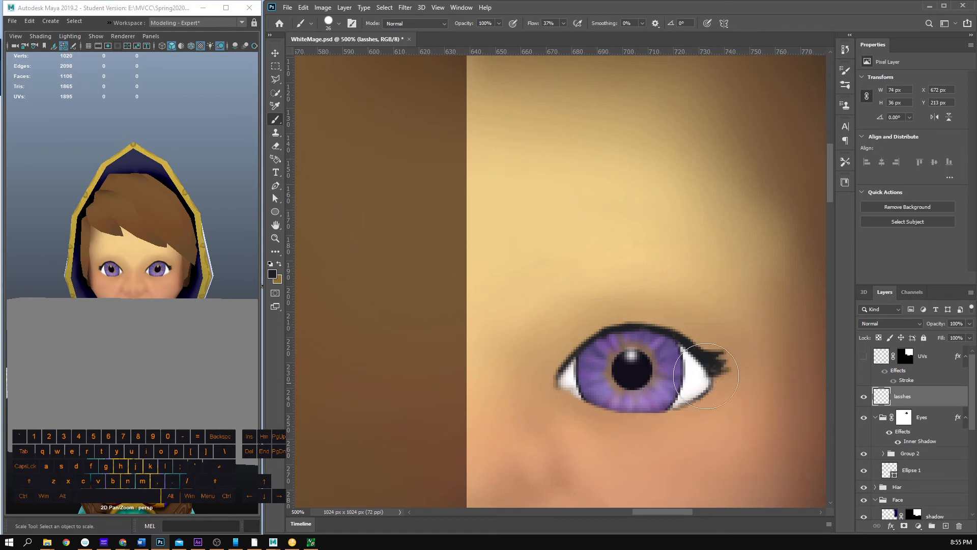
# Step: Set the eraser to 12 px and try reshaping the eye's lower outer edge on the Eyes group's mask, undoing the strokes
pyautogui.click(906, 417)
pyautogui.press('d')
pyautogui.press('e')
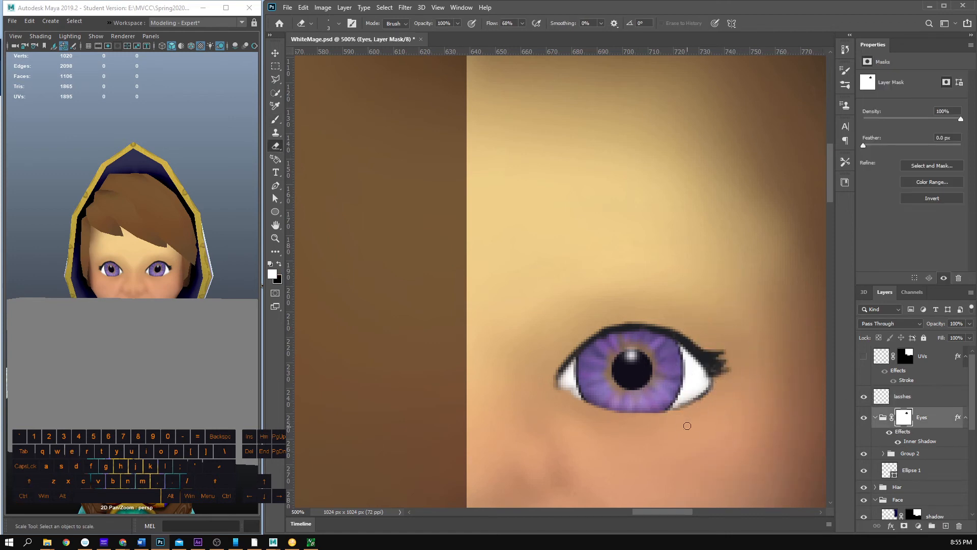
pyautogui.rightClick(658, 296)
pyautogui.moveTo(714, 320); pyautogui.dragTo(717, 321)
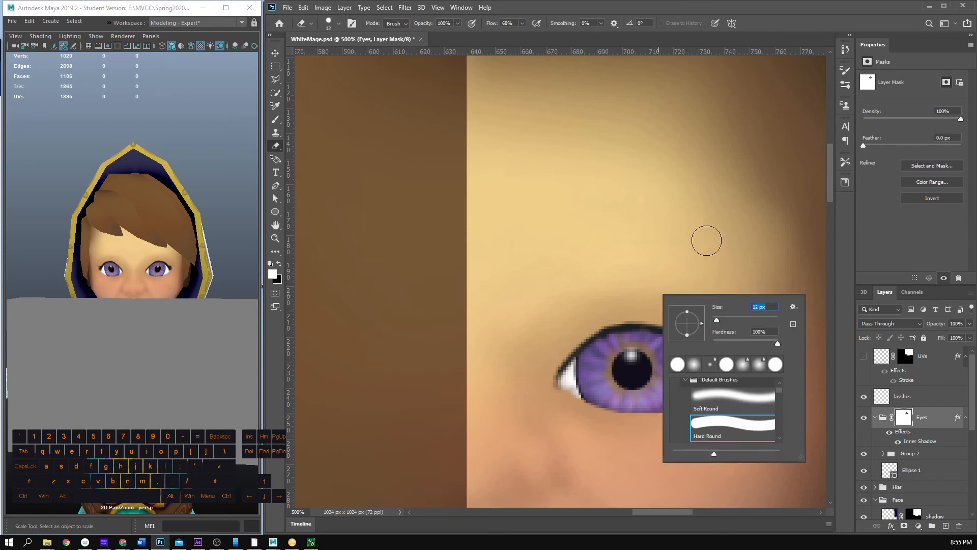
pyautogui.click(703, 267)
pyautogui.press('x')
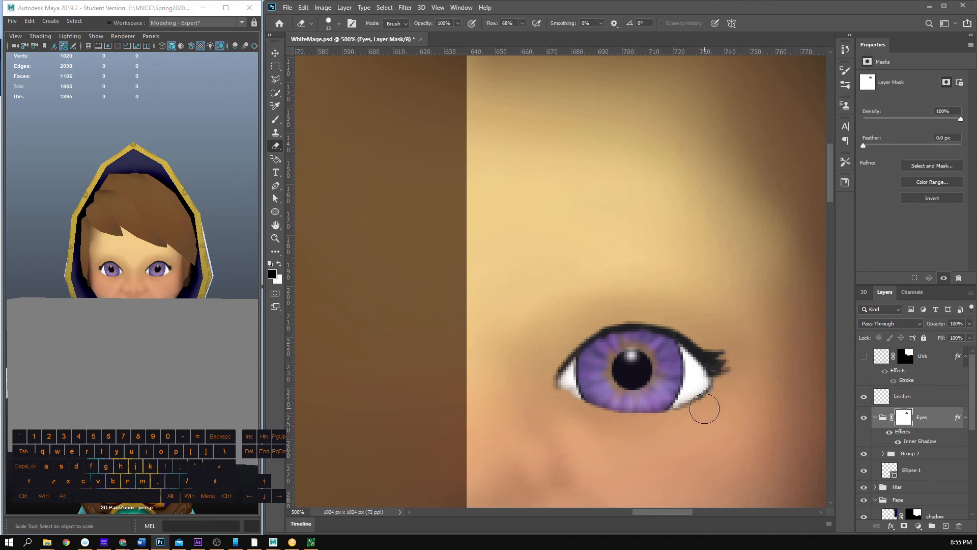
pyautogui.moveTo(684, 419)
pyautogui.mouseDown()
pyautogui.moveTo(717, 392)
pyautogui.moveTo(656, 428)
pyautogui.moveTo(718, 392)
pyautogui.moveTo(674, 428)
pyautogui.moveTo(723, 390)
pyautogui.moveTo(737, 399)
pyautogui.moveTo(676, 416)
pyautogui.moveTo(691, 418)
pyautogui.moveTo(718, 393)
pyautogui.mouseUp()
pyautogui.hotkey('ctrl', 'z')
pyautogui.press('x')
pyautogui.hotkey('ctrl', 'z')
# Step: Return to the lasshes layer, undo a trial brush dab, and set the brush to 1 px with 53% flow
pyautogui.click(917, 396)
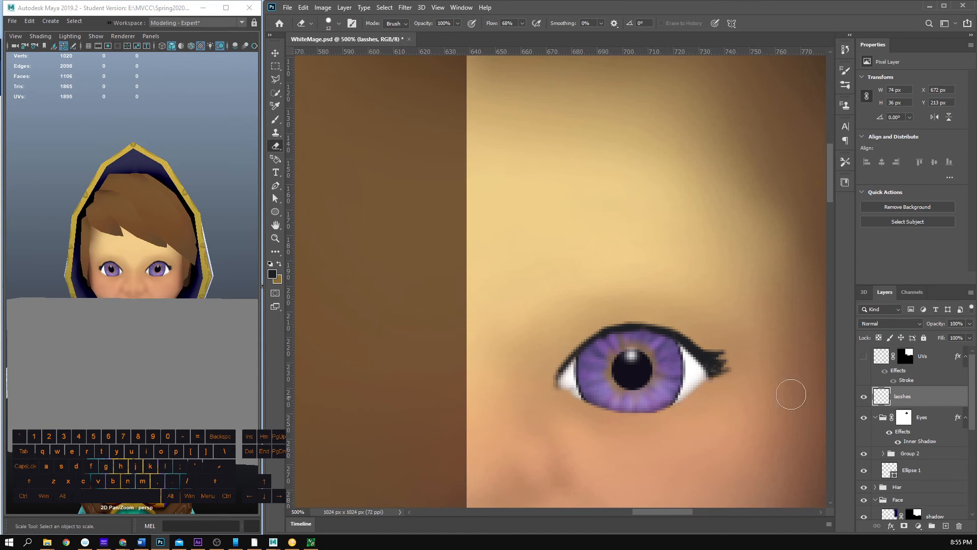
pyautogui.press('b')
pyautogui.rightClick(620, 395)
pyautogui.moveTo(664, 395); pyautogui.dragTo(659, 395)
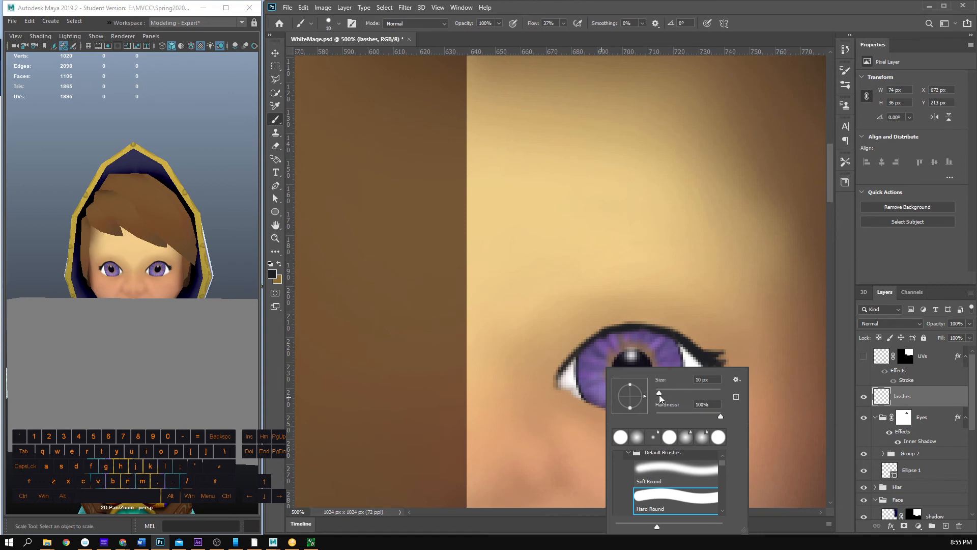
pyautogui.click(666, 289)
pyautogui.hotkey('ctrl', 'z')
pyautogui.rightClick(668, 353)
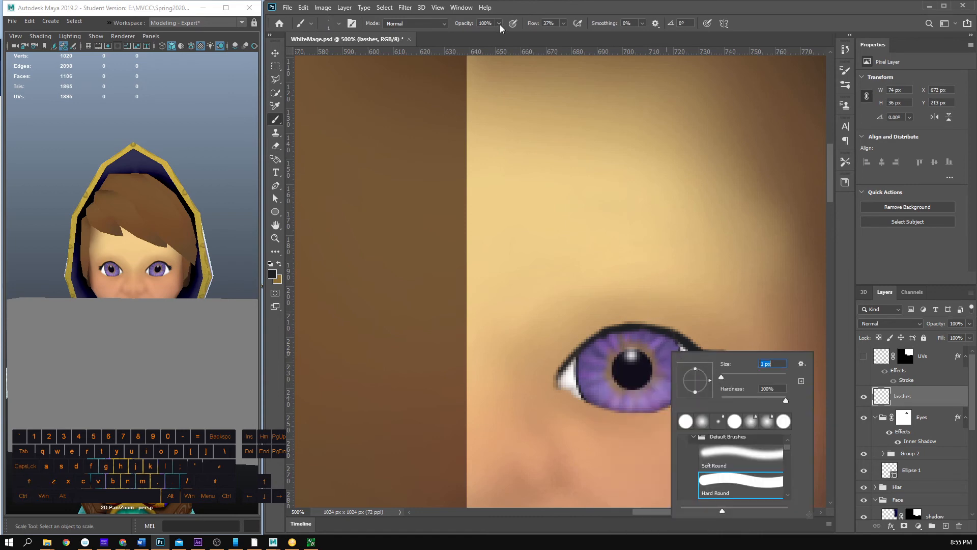
pyautogui.moveTo(562, 24); pyautogui.dragTo(568, 35)
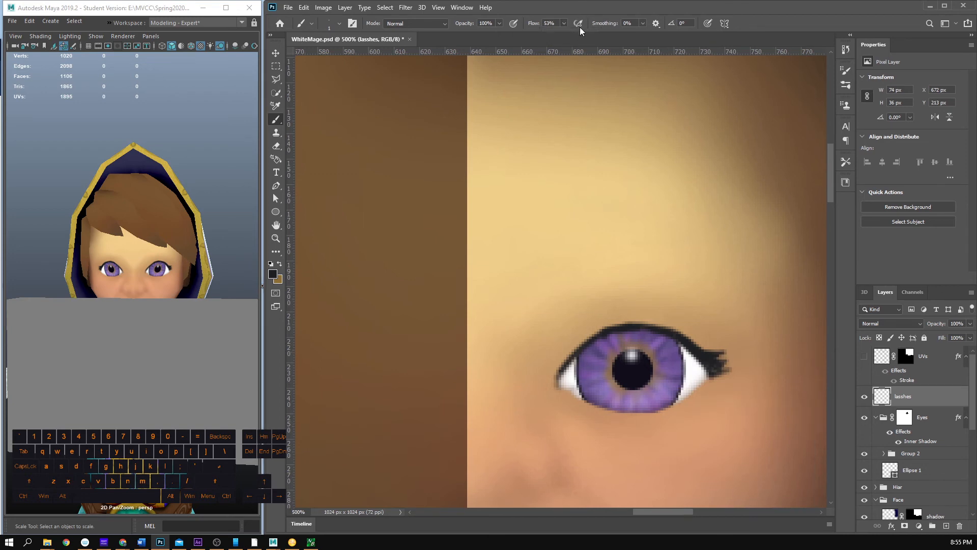
# Step: Enlarge the brush to 4 px and paint a dark lower lash line from the outer corner along beneath the iris
pyautogui.rightClick(666, 367)
pyautogui.moveTo(717, 394); pyautogui.dragTo(717, 396)
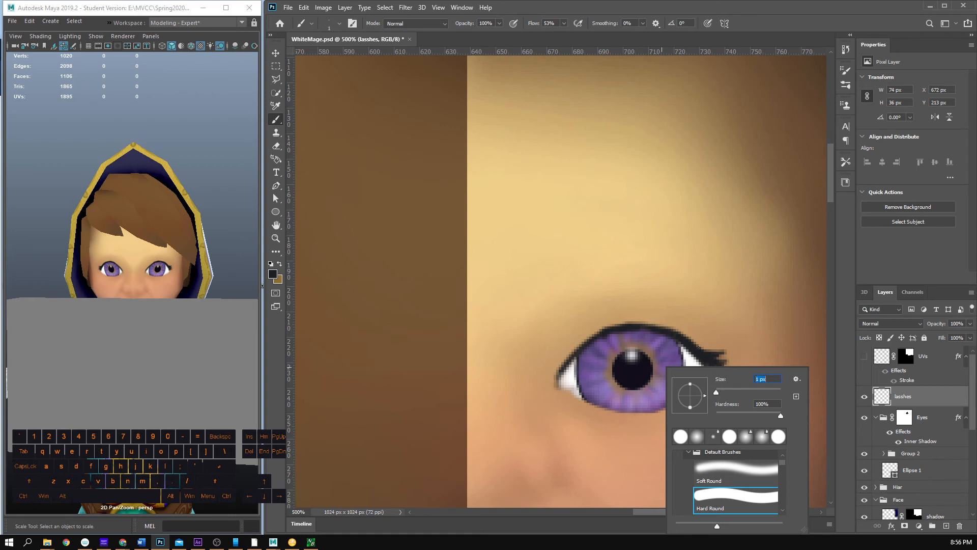
pyautogui.moveTo(716, 394)
pyautogui.mouseDown()
pyautogui.moveTo(686, 399)
pyautogui.moveTo(706, 380)
pyautogui.moveTo(675, 402)
pyautogui.moveTo(711, 376)
pyautogui.mouseUp()
pyautogui.click(683, 324)
pyautogui.hotkey('ctrl', 'z')
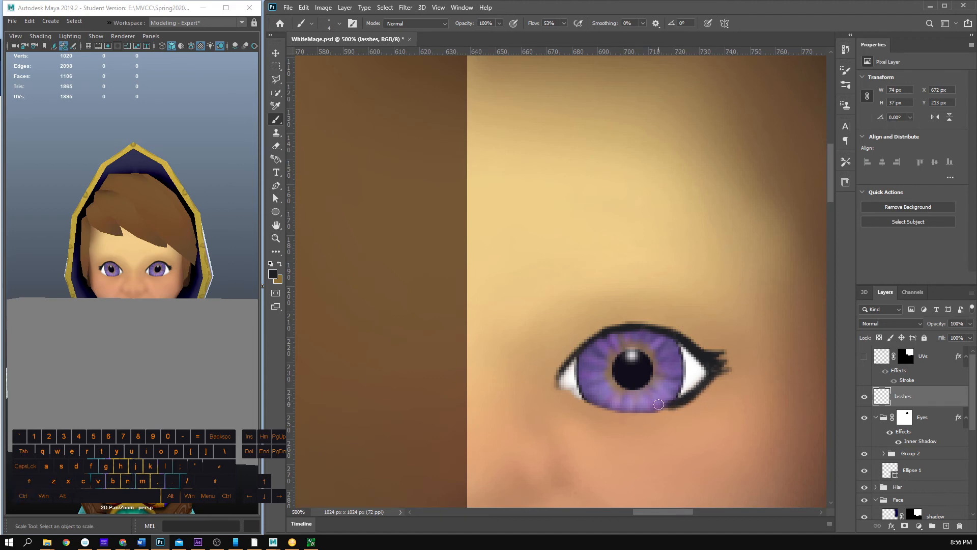
pyautogui.moveTo(620, 410); pyautogui.dragTo(679, 402)
# Step: Thin the underside of the lower lash line with the eraser and save the document to check the face in Maya
pyautogui.press('e')
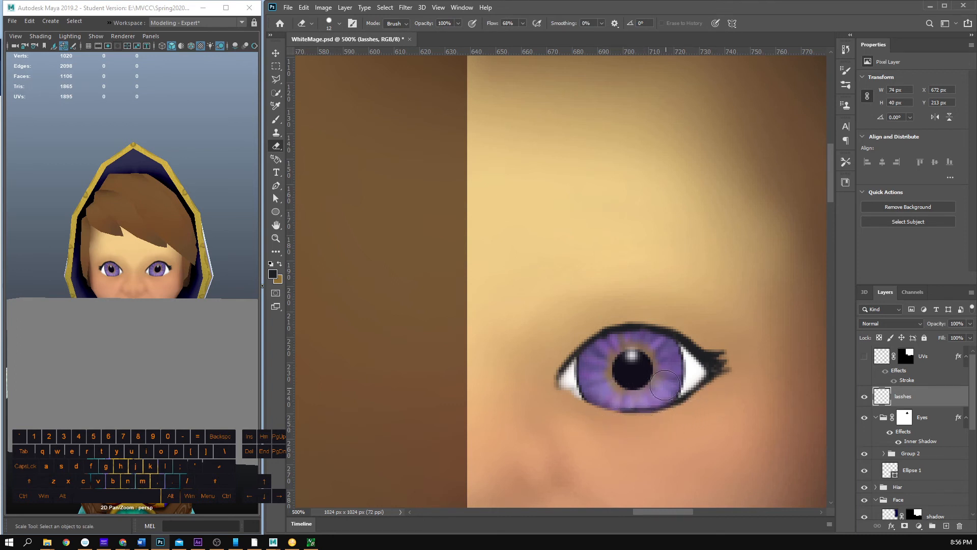
pyautogui.moveTo(695, 416); pyautogui.dragTo(654, 423)
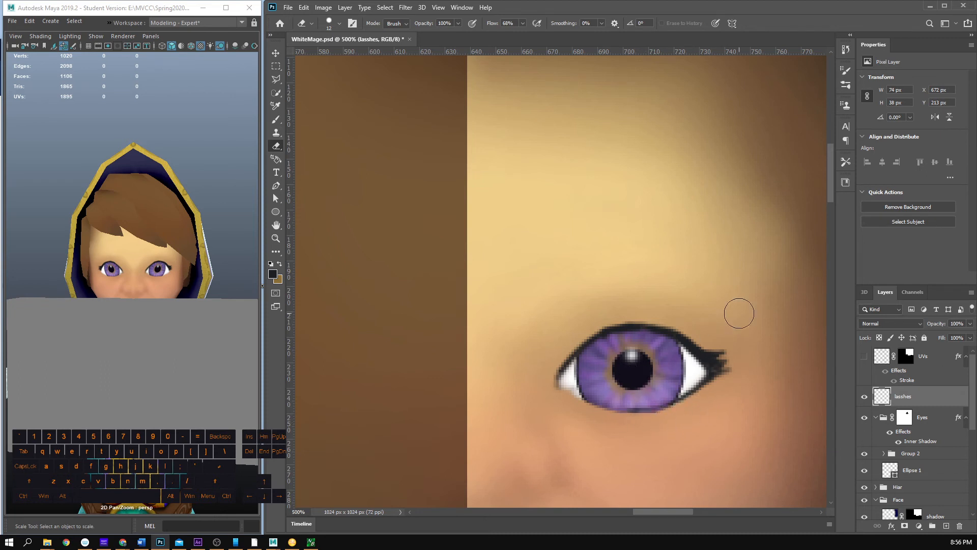
pyautogui.hotkey('ctrl', 's')
pyautogui.moveTo(165, 279)
pyautogui.mouseDown()
pyautogui.moveTo(144, 279)
pyautogui.moveTo(154, 287)
pyautogui.mouseUp()
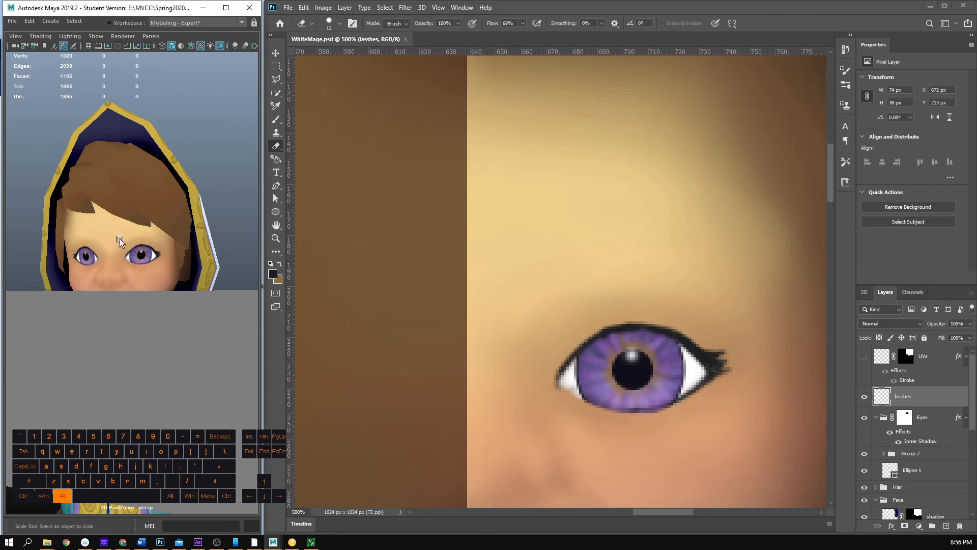
pyautogui.moveTo(120, 239)
pyautogui.mouseDown()
pyautogui.moveTo(127, 244)
pyautogui.moveTo(118, 246)
pyautogui.mouseUp()
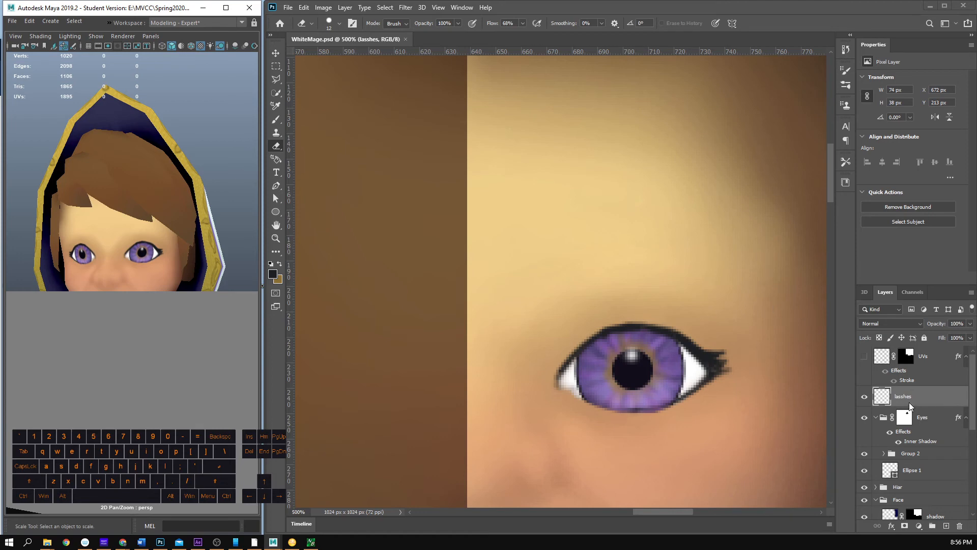
# Step: Group the lasshes layer with the Eyes group and name the new group "eyes"
pyautogui.click(877, 418)
pyautogui.keyDown('ctrl'); pyautogui.click(912, 426); pyautogui.keyUp('ctrl')
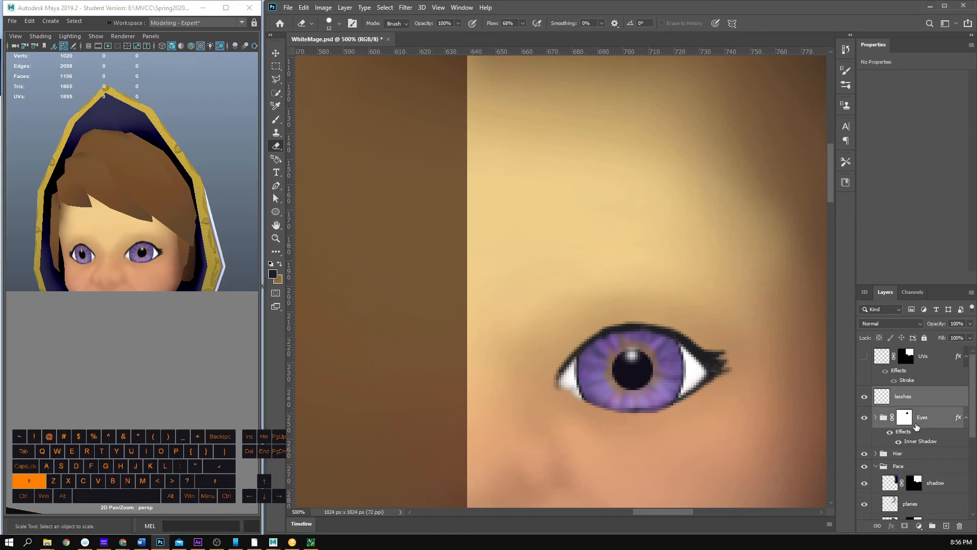
pyautogui.hotkey('ctrl', 'g')
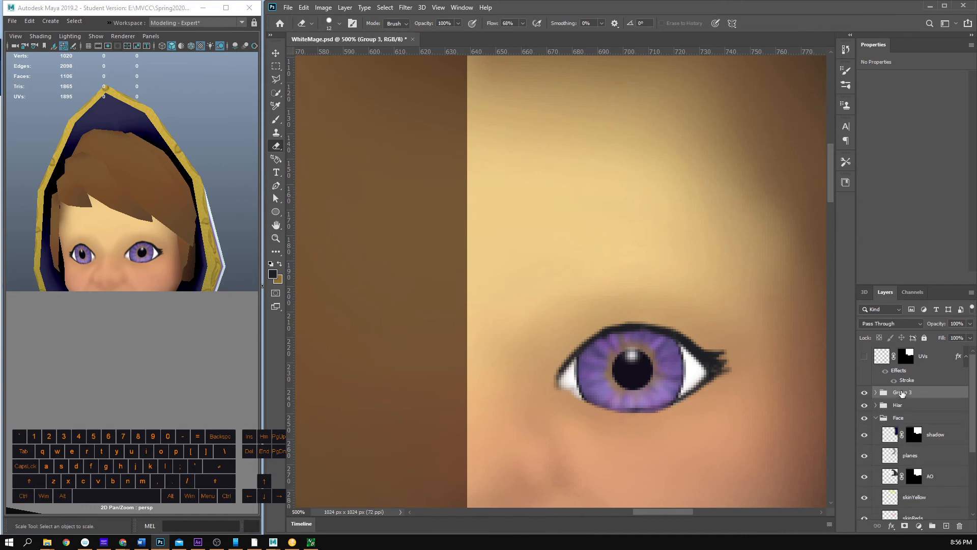
pyautogui.doubleClick(902, 393)
pyautogui.write('eyes')
pyautogui.press('Return')
pyautogui.press('ctrl')
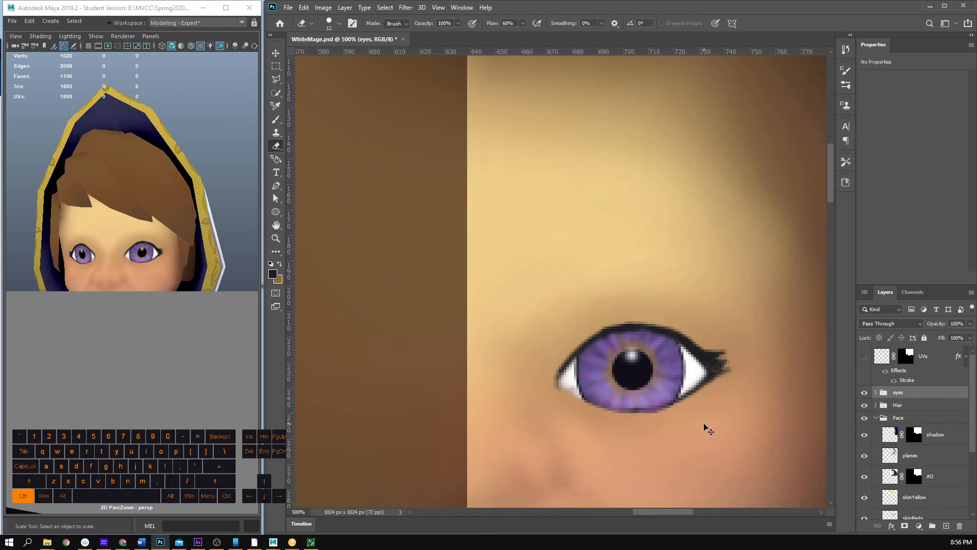
pyautogui.hotkey('ctrl', 't')
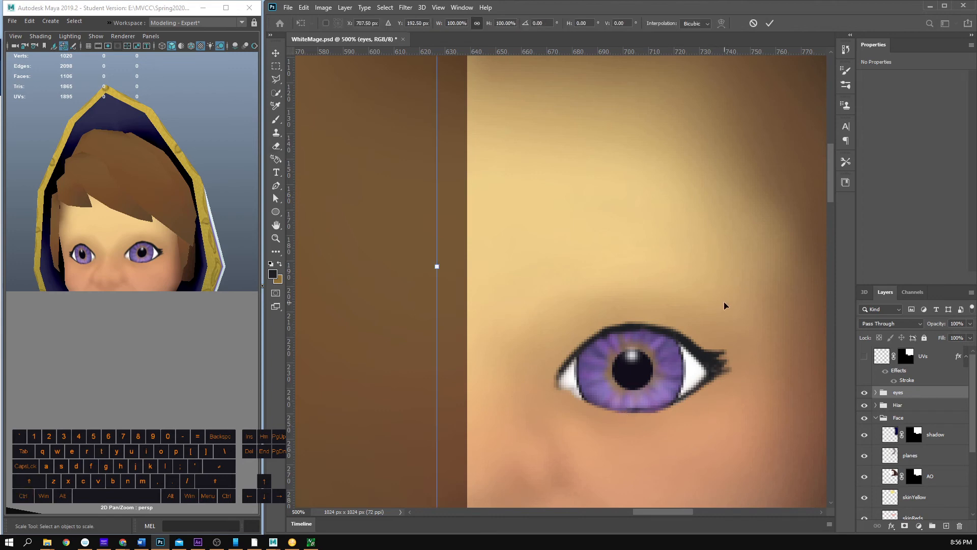
pyautogui.press('alt')
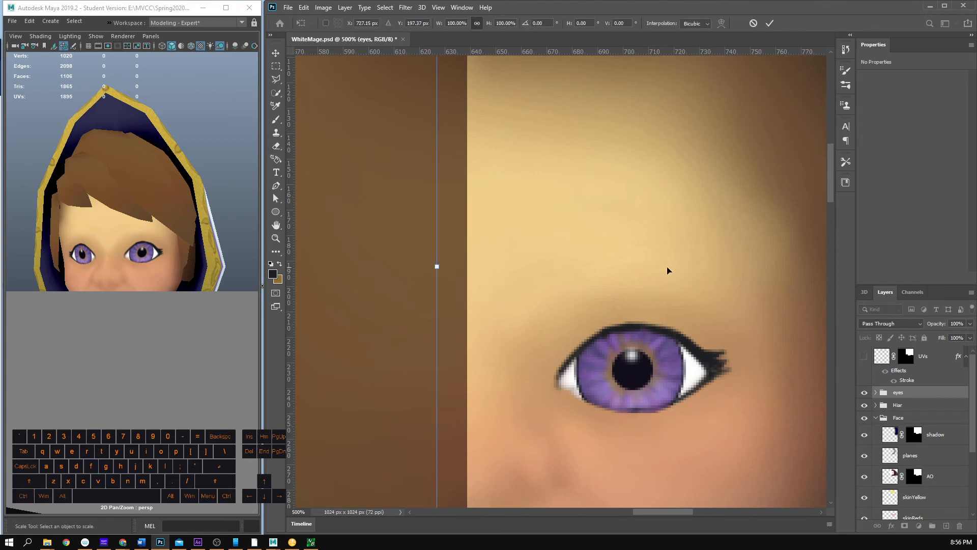
pyautogui.press('Return')
# Step: Toggle the eyes group's visibility to compare the whole texture with and without the eye
pyautogui.click(864, 392)
pyautogui.click(865, 392)
pyautogui.press('z')
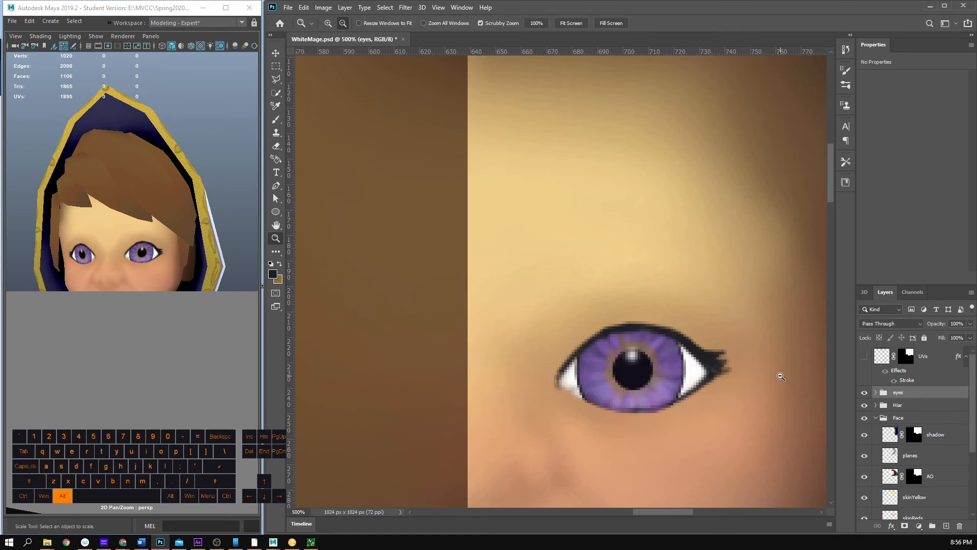
pyautogui.keyDown('alt'); pyautogui.click(781, 375); pyautogui.keyUp('alt')
pyautogui.keyDown('alt'); pyautogui.click(781, 375); pyautogui.keyUp('alt')
pyautogui.keyDown('alt'); pyautogui.click(781, 376); pyautogui.keyUp('alt')
pyautogui.keyDown('alt'); pyautogui.click(780, 375); pyautogui.keyUp('alt')
pyautogui.keyDown('alt'); pyautogui.click(781, 375); pyautogui.keyUp('alt')
pyautogui.click(864, 392)
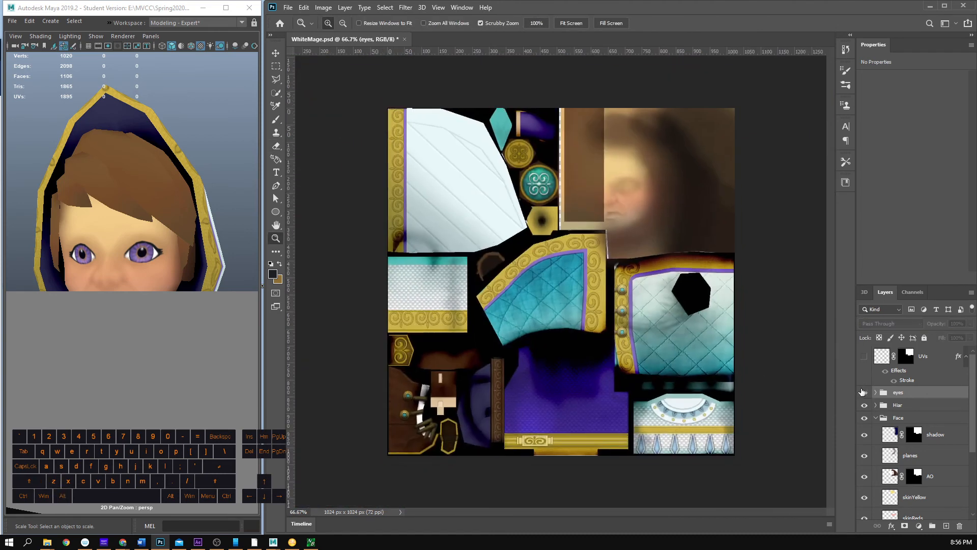
pyautogui.click(865, 393)
pyautogui.click(865, 392)
pyautogui.click(864, 393)
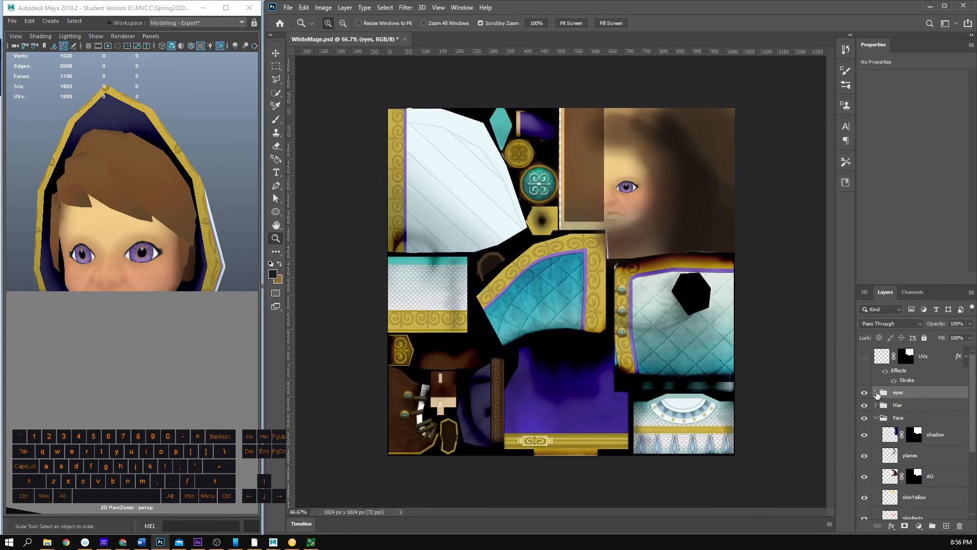
# Step: Rotate the eyes group slightly clockwise with Free Transform and save the document to check the face up close in Maya
pyautogui.press('ctrl')
pyautogui.hotkey('ctrl', 't')
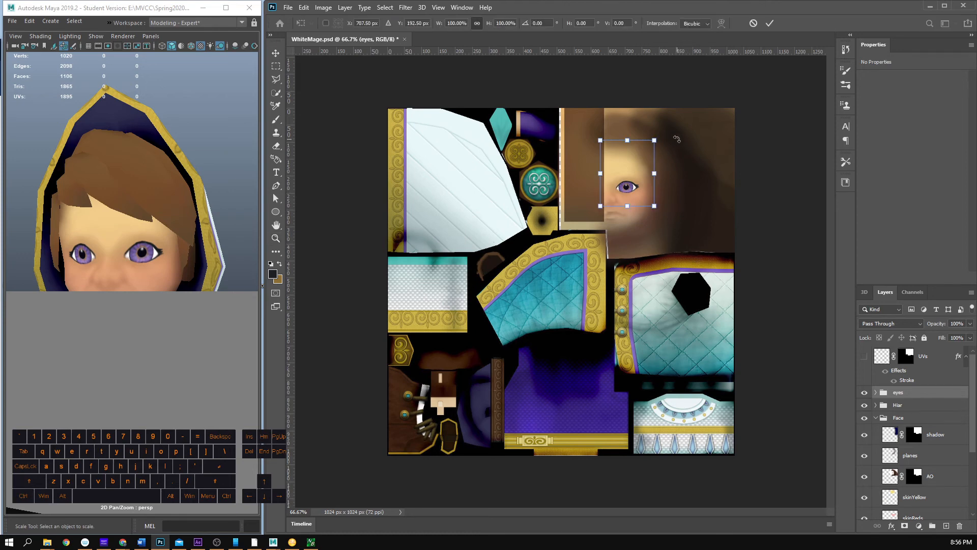
pyautogui.moveTo(677, 139); pyautogui.dragTo(671, 133)
pyautogui.press('Return')
pyautogui.press('e')
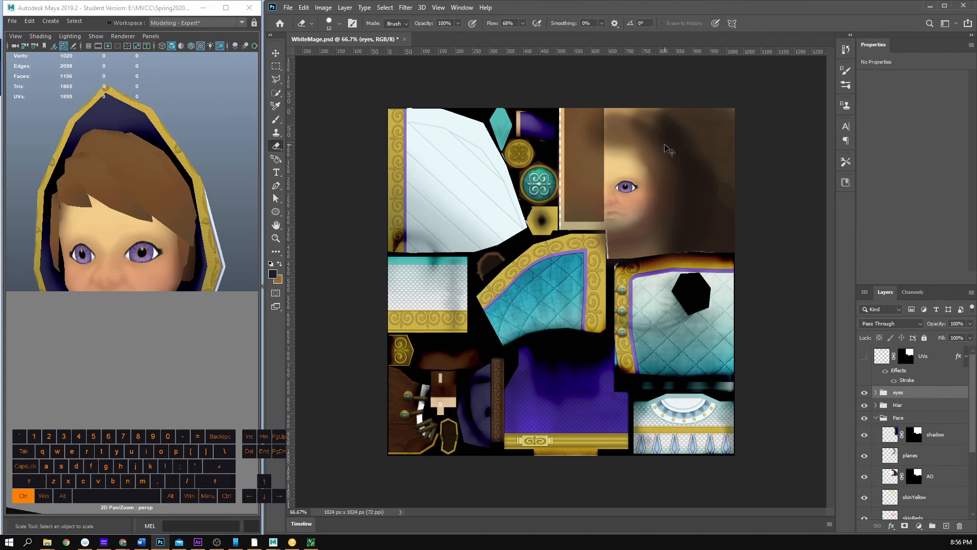
pyautogui.hotkey('ctrl', 's')
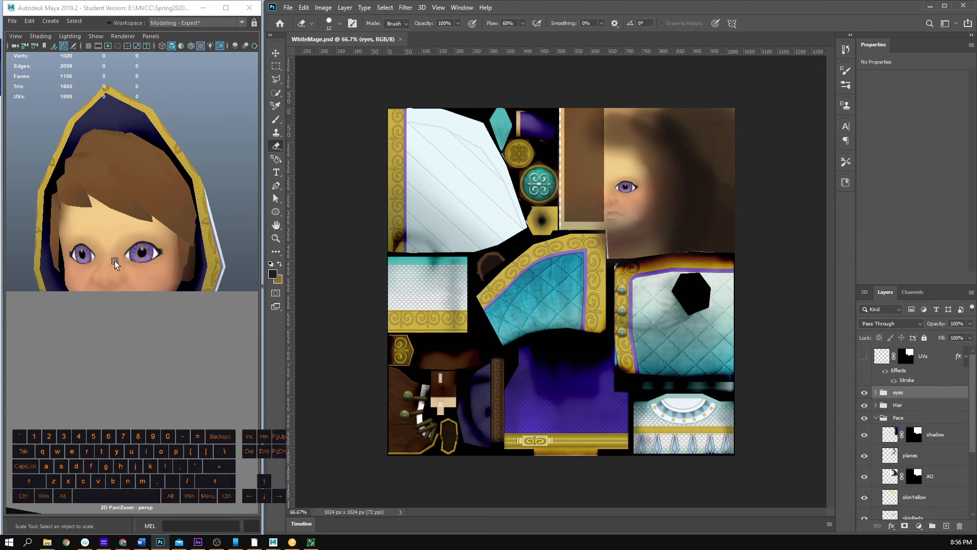
pyautogui.keyDown('alt'); pyautogui.moveTo(115, 261); pyautogui.dragTo(212, 296); pyautogui.keyUp('alt')
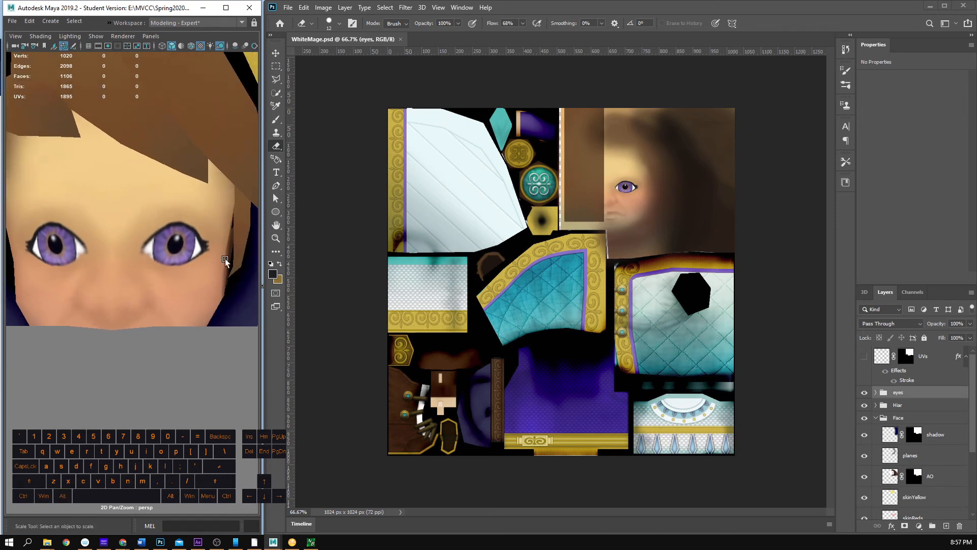
# Step: Examine the painted face up close in Photoshop, expanding the eyes group and toggling its nested Eyes group off and on
pyautogui.click(668, 161)
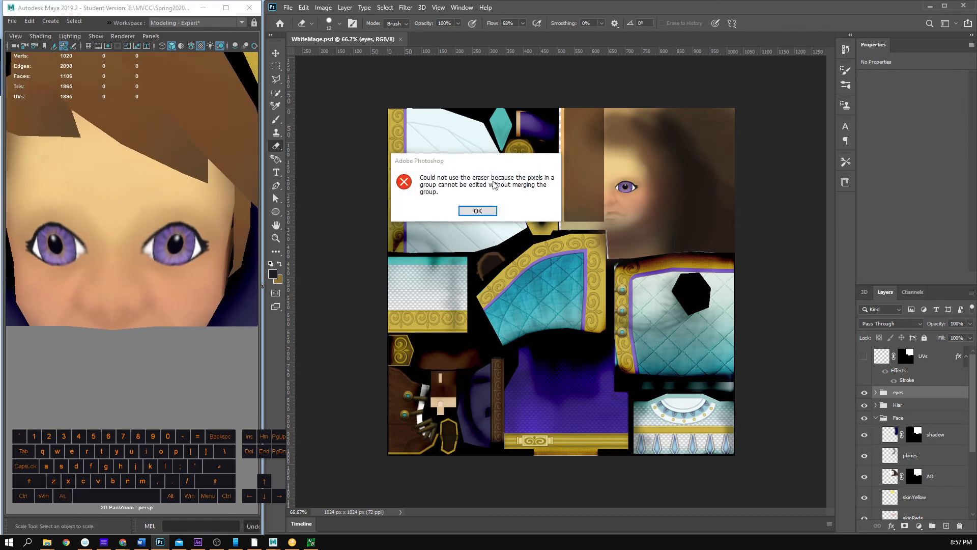
pyautogui.click(464, 210)
pyautogui.press('z')
pyautogui.click(574, 197)
pyautogui.click(573, 197)
pyautogui.click(600, 185)
pyautogui.moveTo(606, 184); pyautogui.dragTo(426, 232)
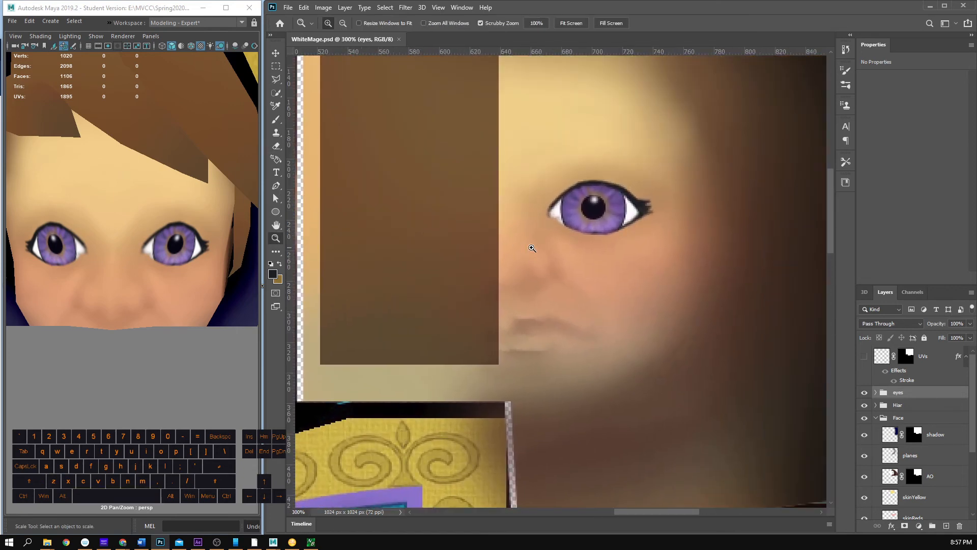
pyautogui.click(876, 392)
pyautogui.click(864, 432)
pyautogui.click(864, 431)
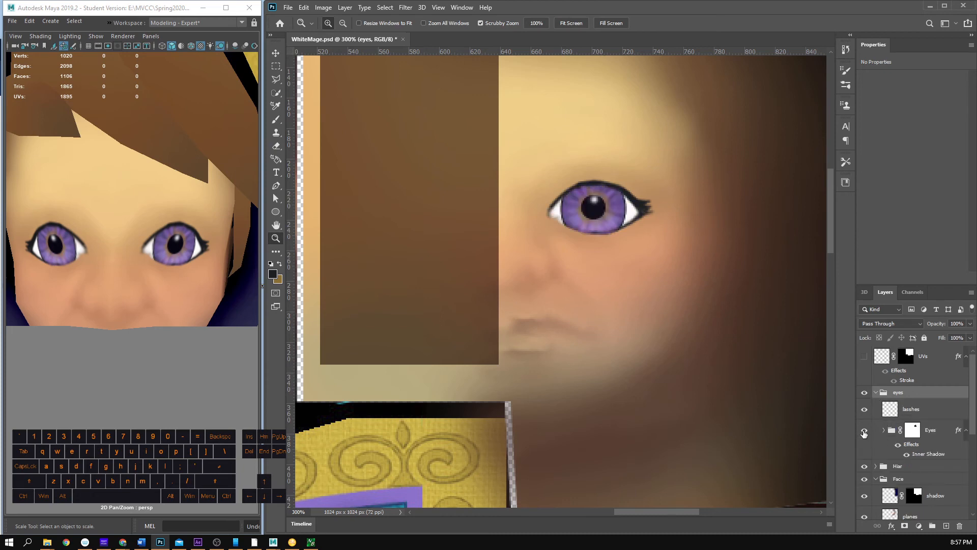
pyautogui.click(945, 431)
pyautogui.click(865, 430)
pyautogui.click(865, 430)
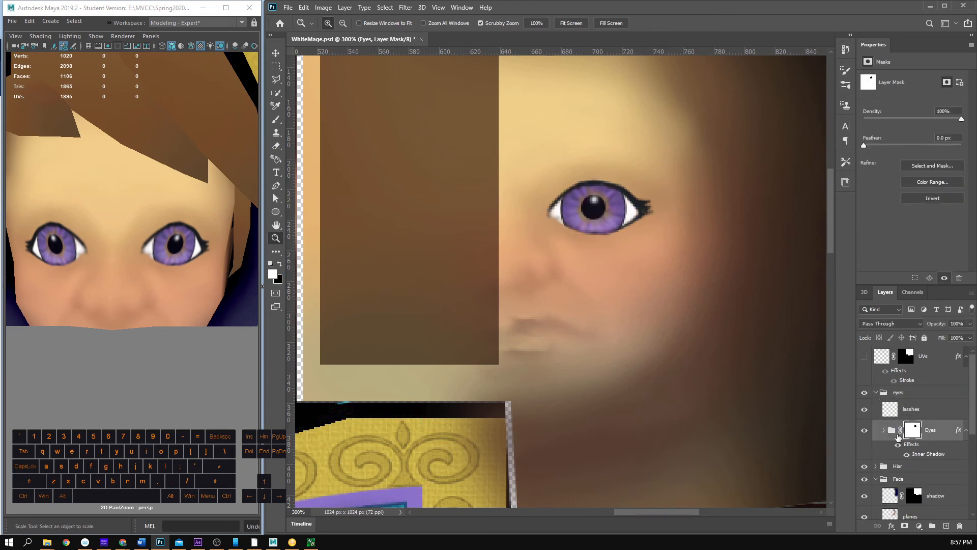
pyautogui.hotkey('ctrl', 't')
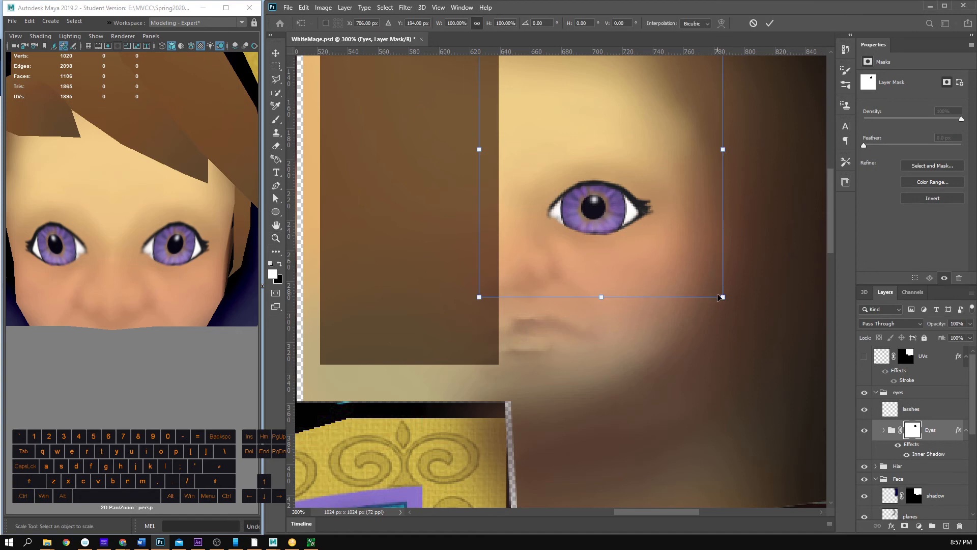
pyautogui.moveTo(719, 296); pyautogui.dragTo(709, 294)
pyautogui.hotkey('ctrl', 'z')
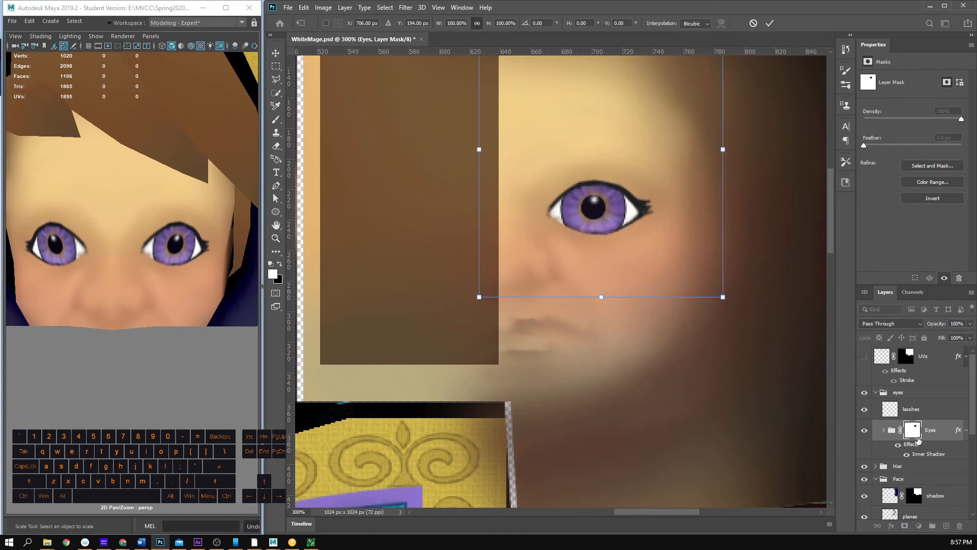
pyautogui.press('Return')
pyautogui.press('z')
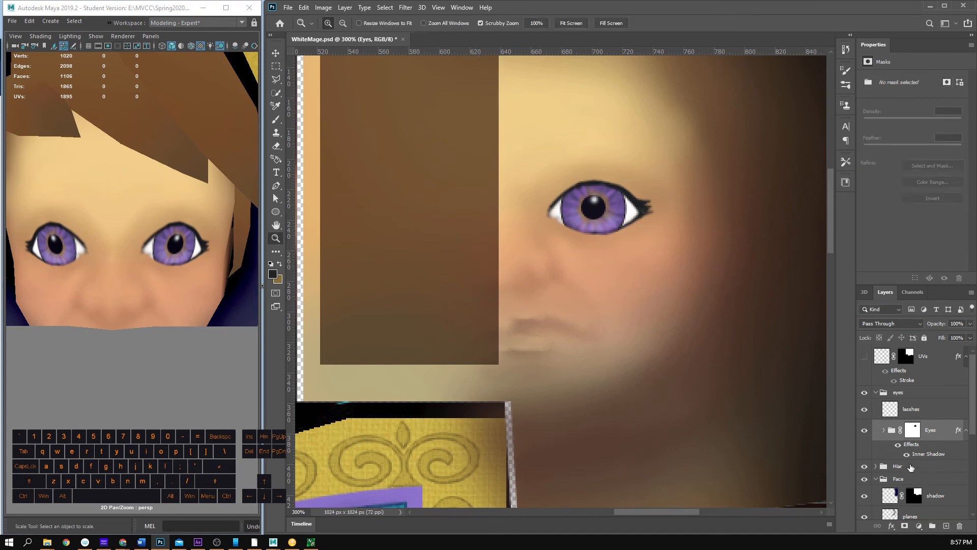
# Step: Scale the iris in Group 2 down and recentre it in the eye with Free Transform, saving the document to check the face in Maya
pyautogui.click(885, 430)
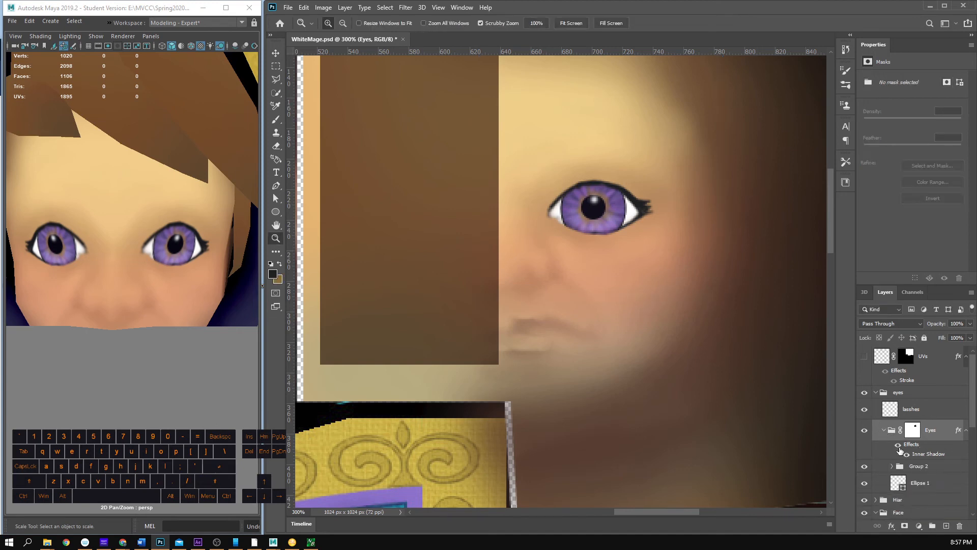
pyautogui.click(919, 466)
pyautogui.hotkey('ctrl', 't')
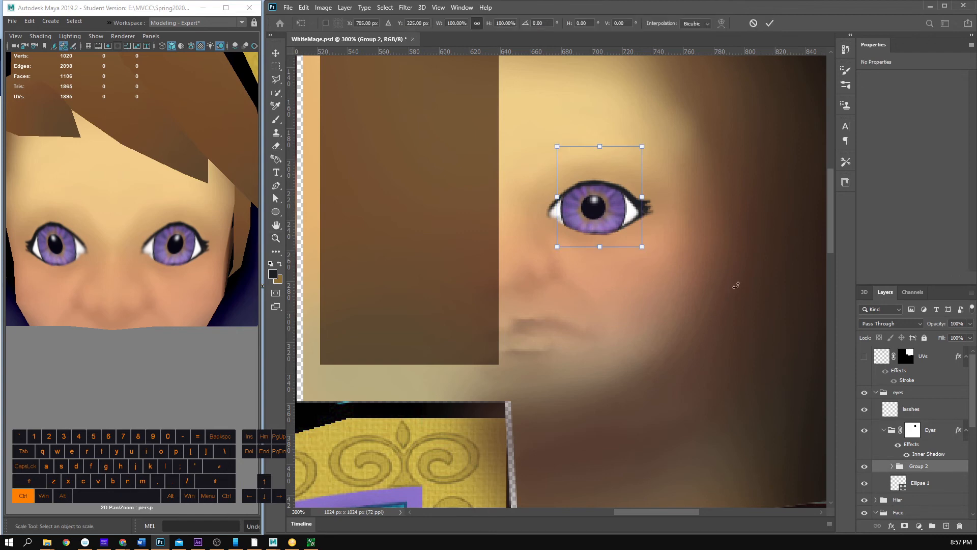
pyautogui.moveTo(644, 245); pyautogui.dragTo(640, 244)
pyautogui.moveTo(619, 194); pyautogui.dragTo(620, 200)
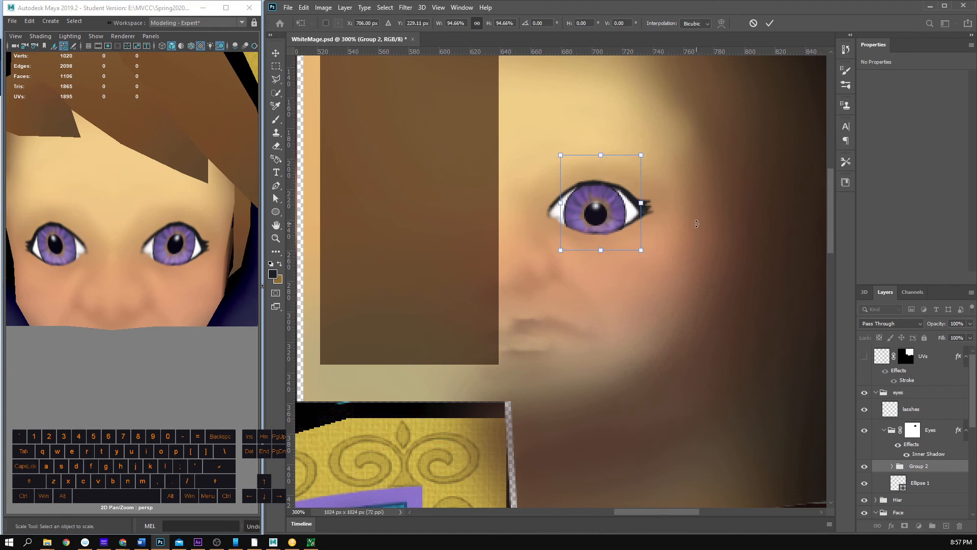
pyautogui.press('Up')
pyautogui.press('Up')
pyautogui.press('Up')
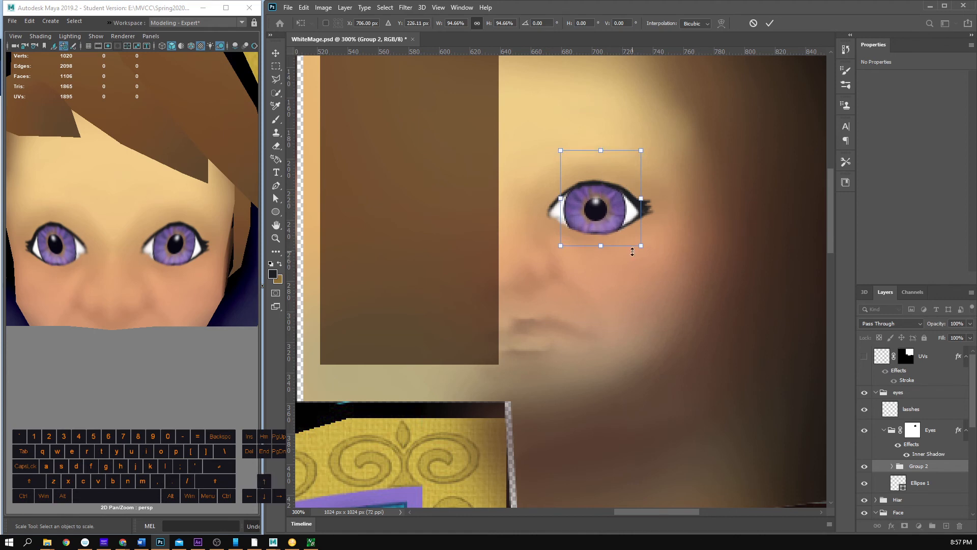
pyautogui.moveTo(641, 245); pyautogui.dragTo(618, 227)
pyautogui.press('Return')
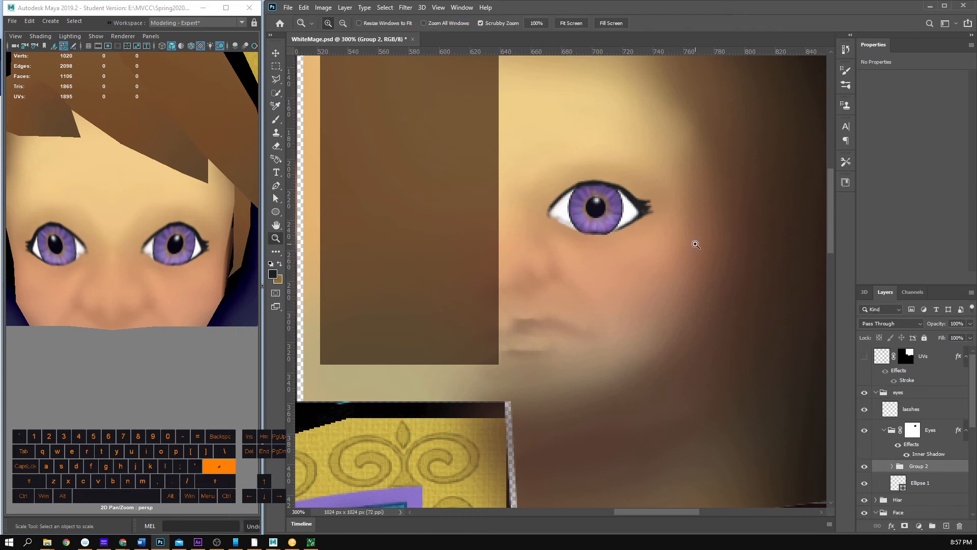
pyautogui.hotkey('ctrl', 's')
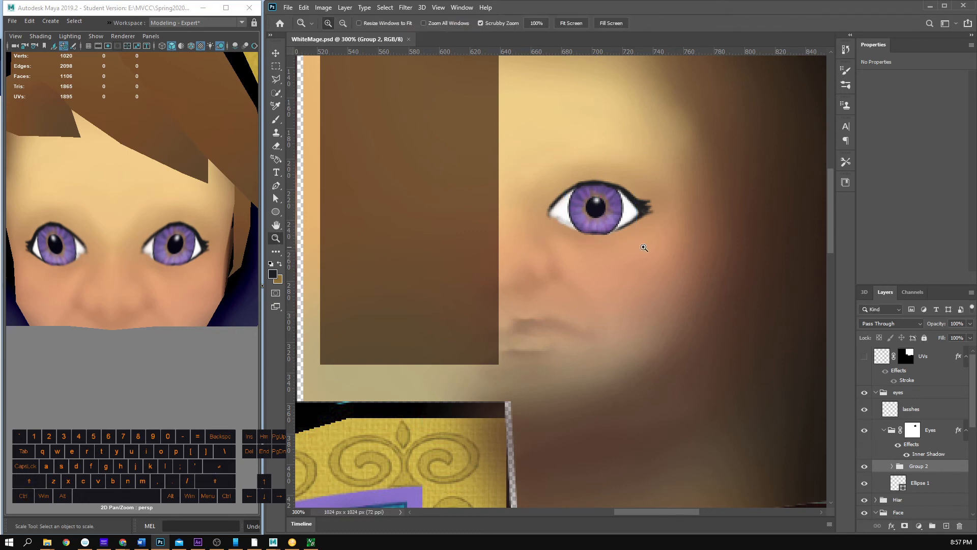
pyautogui.moveTo(143, 251); pyautogui.dragTo(166, 214)
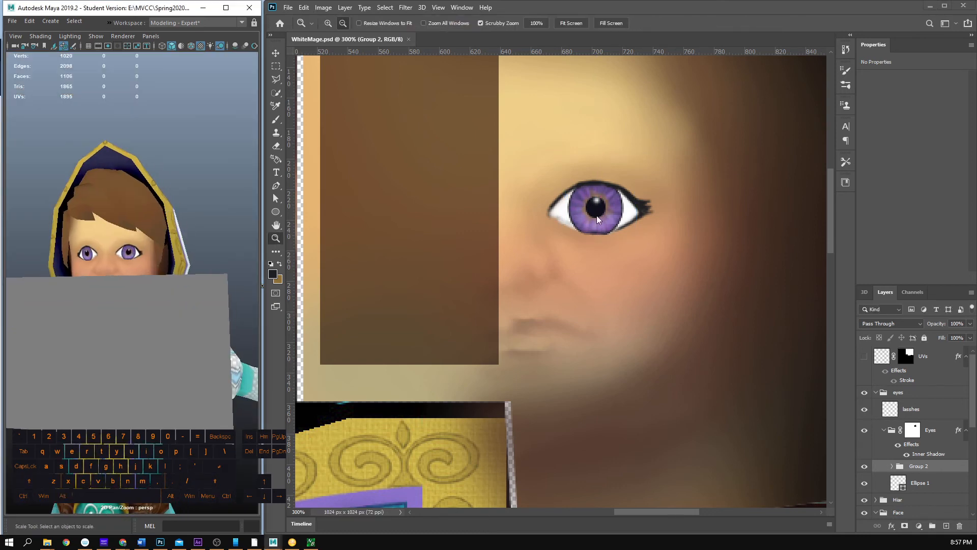
# Step: Nudge the iris group two pixels left and save the document to check the gaze on the Maya model
pyautogui.click(599, 218)
pyautogui.press('v')
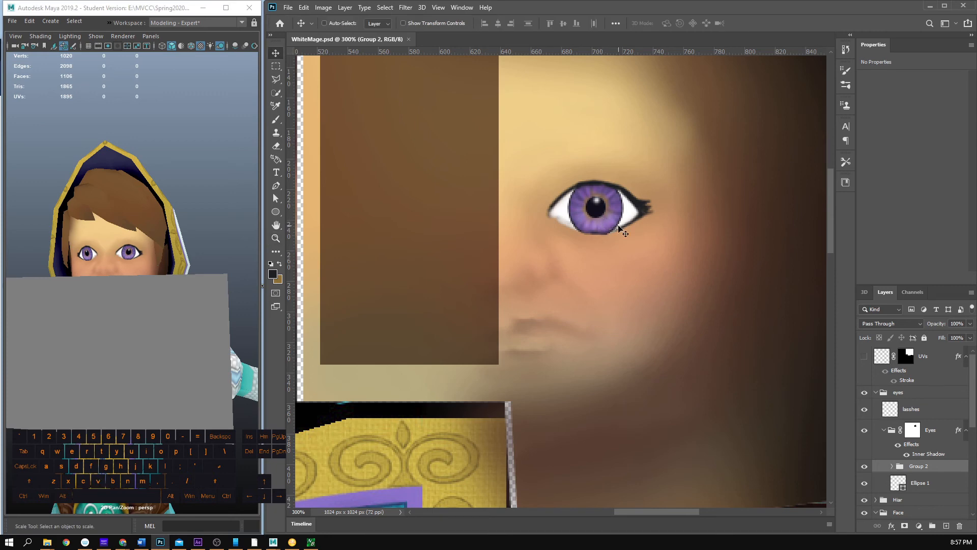
pyautogui.press('Left')
pyautogui.press('Left')
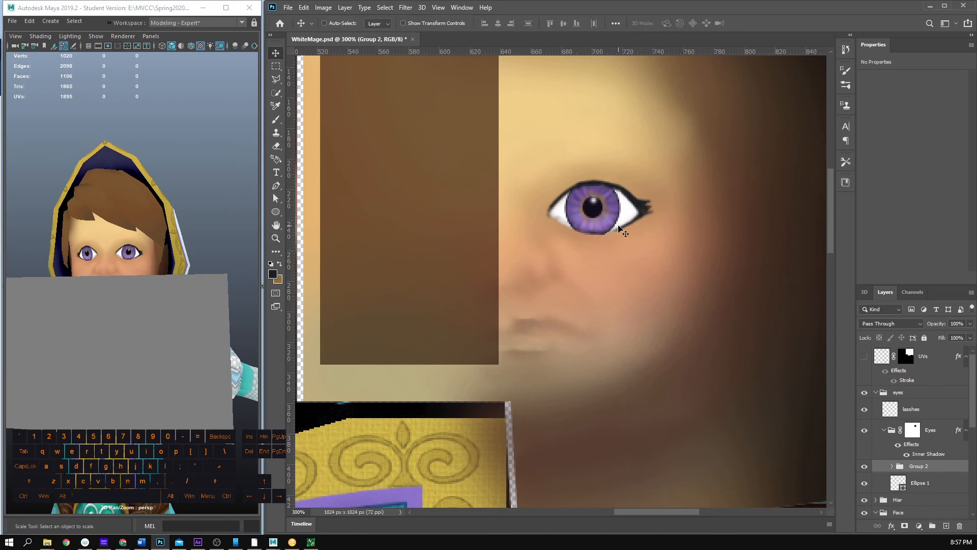
pyautogui.hotkey('ctrl', 's')
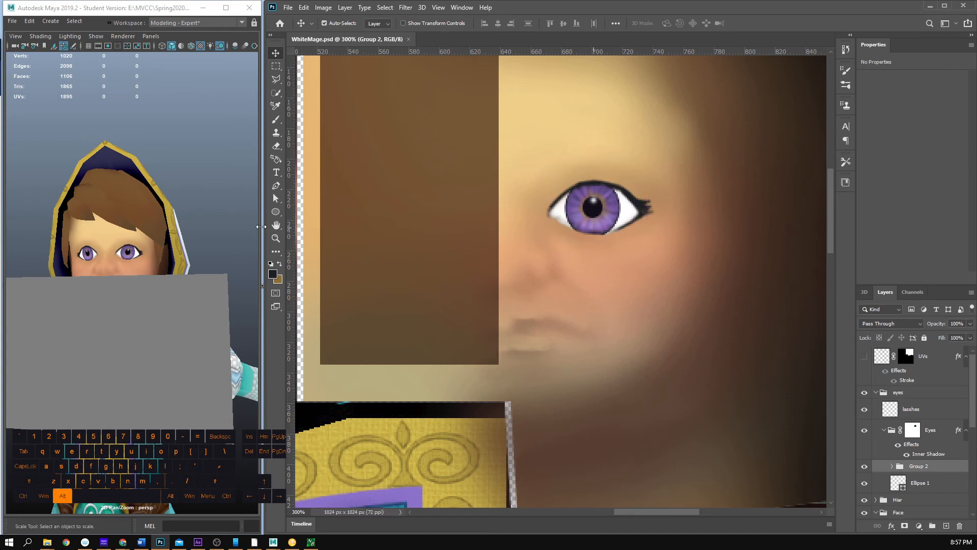
pyautogui.moveTo(168, 229); pyautogui.dragTo(145, 270)
pyautogui.scroll(-4, 173, 239)
pyautogui.hotkey('ctrl', 'z')
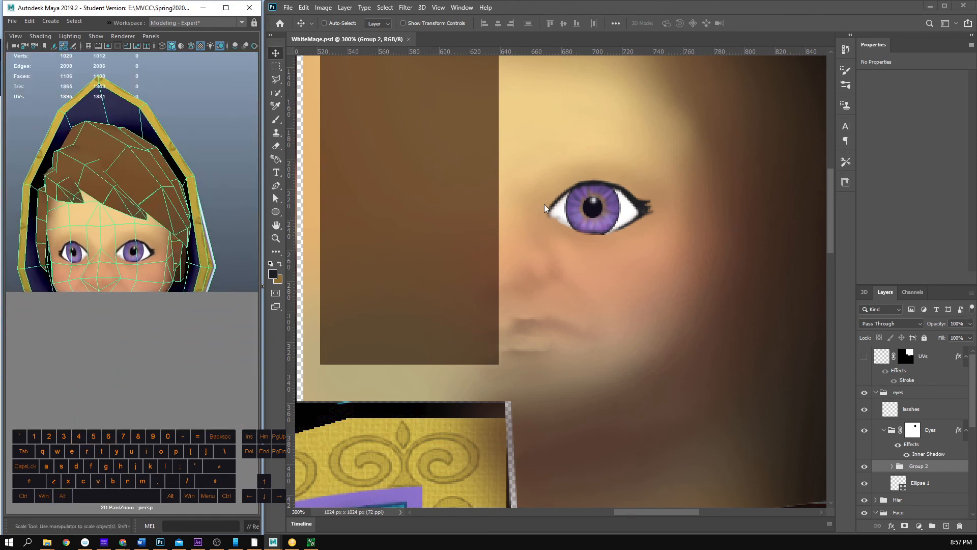
# Step: Nudge the iris group two pixels to the right and save the document
pyautogui.click(492, 230)
pyautogui.press('v')
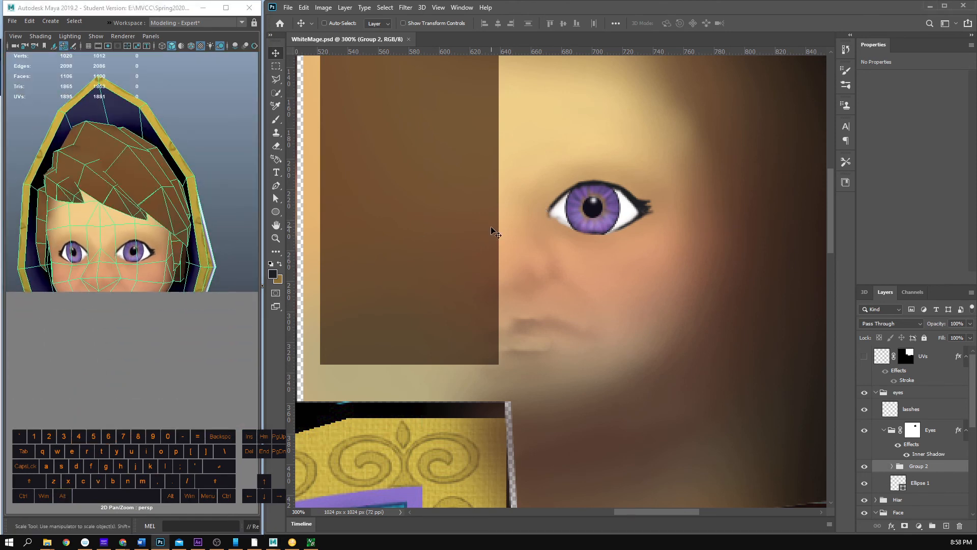
pyautogui.press('Right')
pyautogui.press('Right')
pyautogui.hotkey('ctrl', 's')
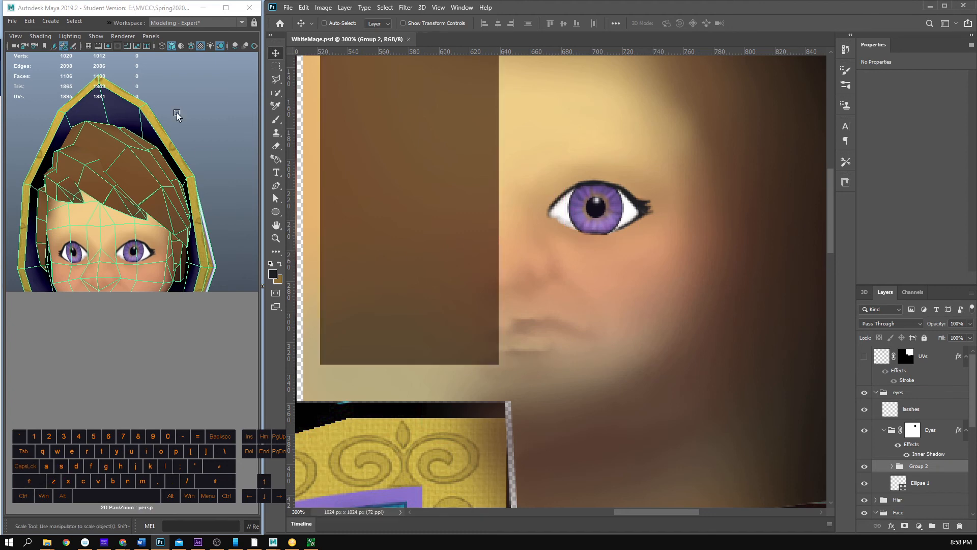
# Step: Examine the eyes on the Maya model, then compare the painted eye with and without the lasshes layer
pyautogui.click(199, 88)
pyautogui.moveTo(202, 117); pyautogui.dragTo(184, 145)
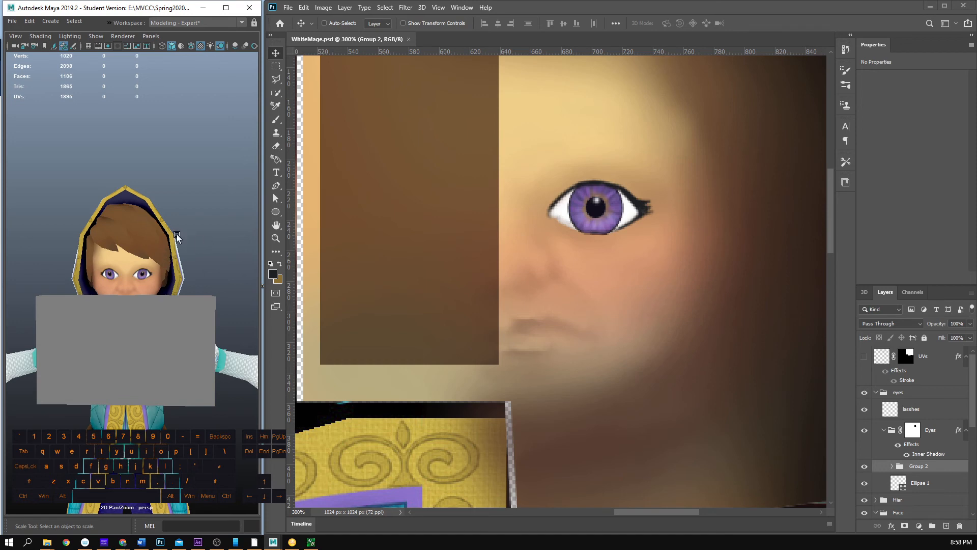
pyautogui.scroll(5, 177, 235)
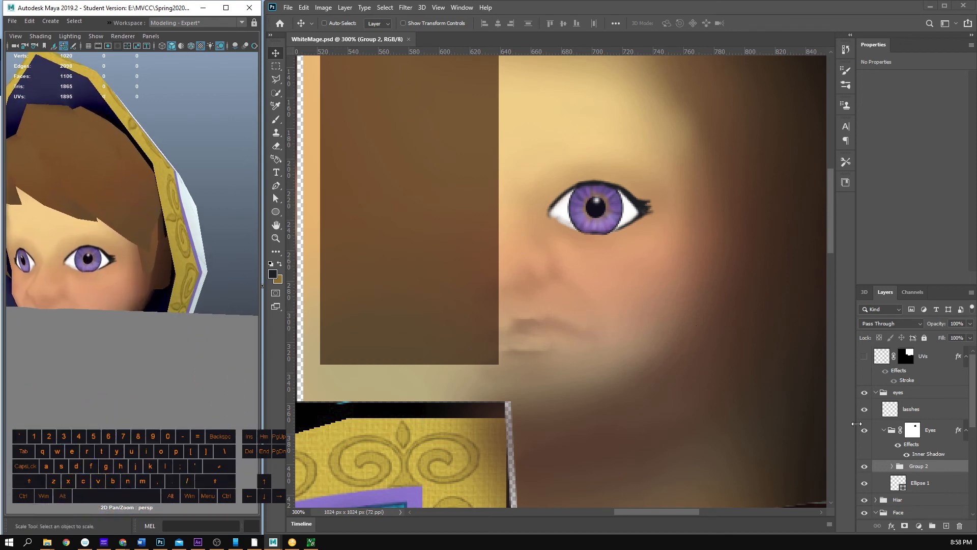
pyautogui.click(865, 410)
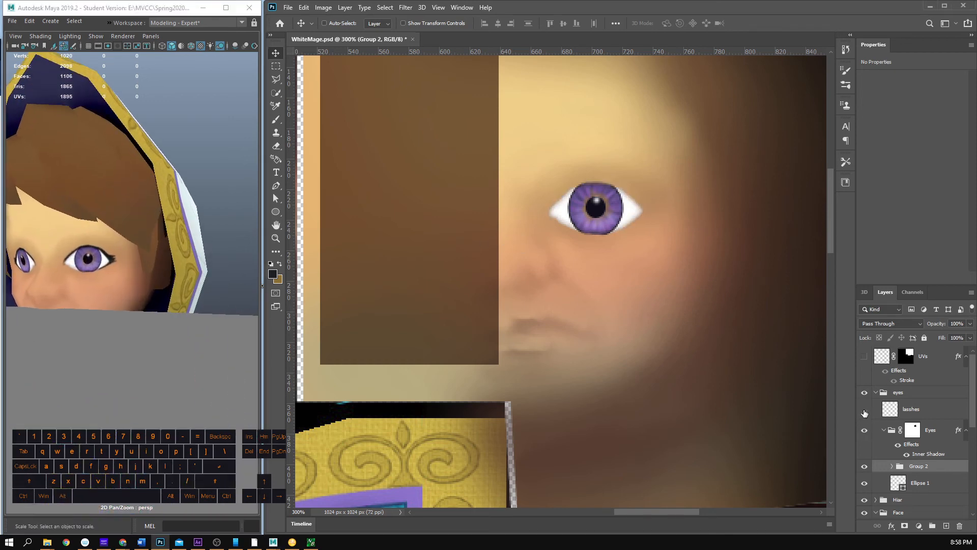
pyautogui.click(865, 410)
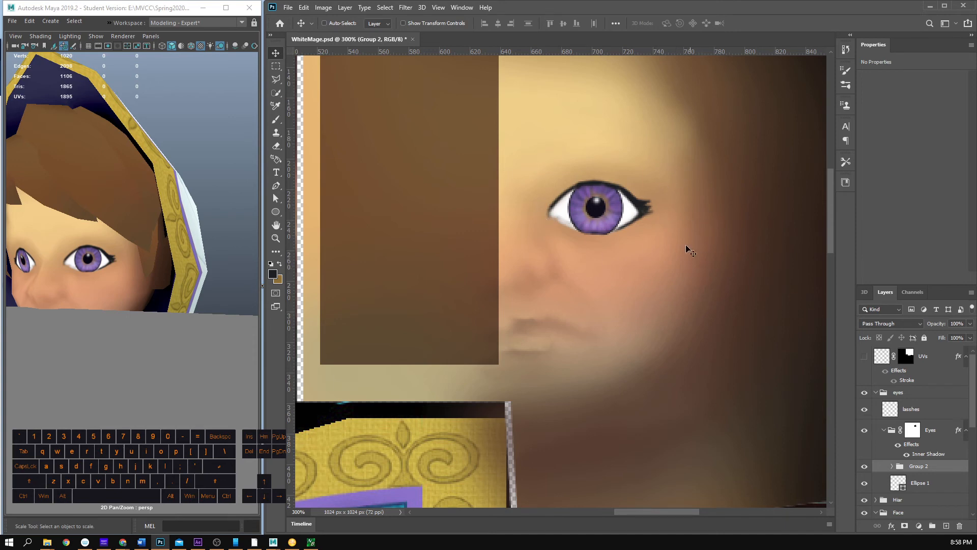
# Step: Erase the lower lash line and the outer-corner lashes on the lasshes layer
pyautogui.press('z')
pyautogui.moveTo(622, 223); pyautogui.dragTo(685, 228)
pyautogui.press('e')
pyautogui.click(909, 410)
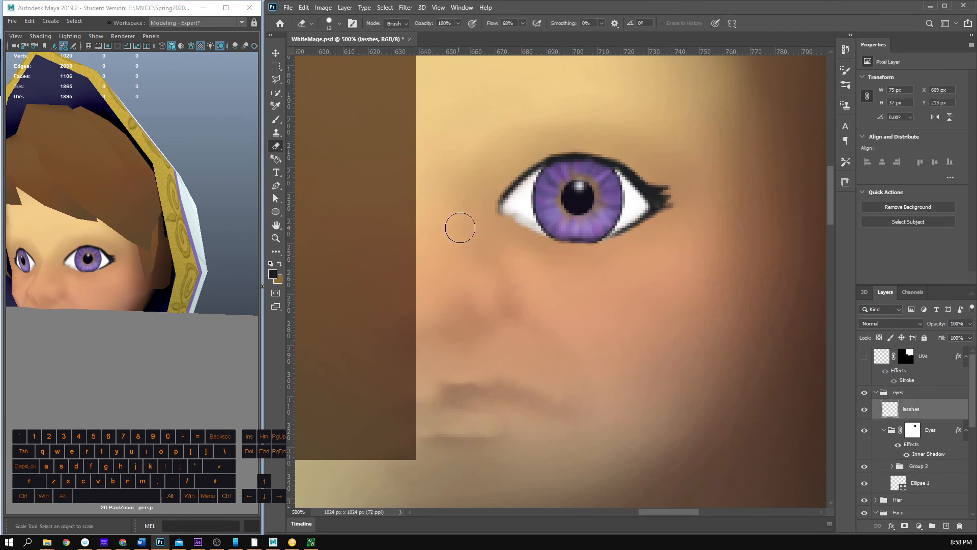
pyautogui.moveTo(625, 231)
pyautogui.mouseDown()
pyautogui.moveTo(641, 219)
pyautogui.moveTo(644, 229)
pyautogui.mouseUp()
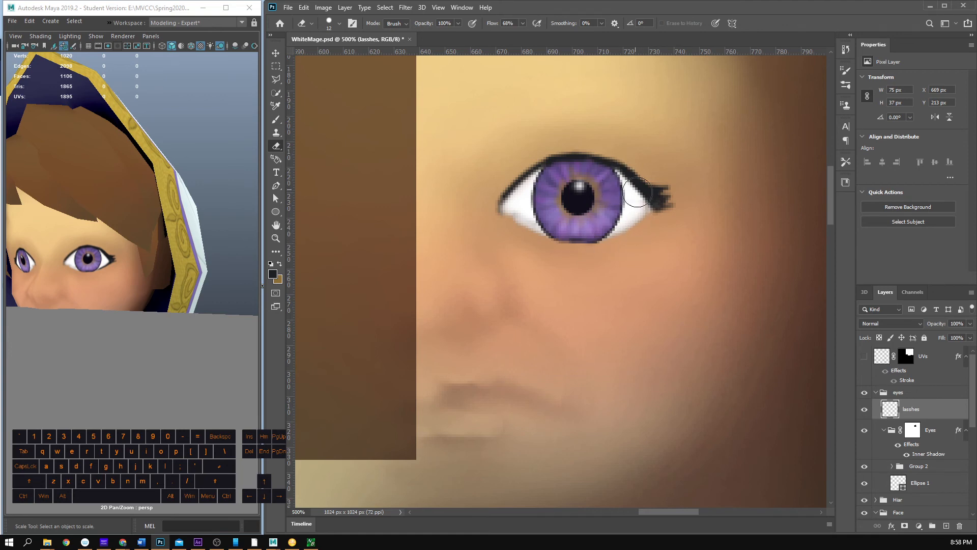
pyautogui.moveTo(677, 219)
pyautogui.mouseDown()
pyautogui.moveTo(637, 157)
pyautogui.moveTo(652, 240)
pyautogui.moveTo(638, 162)
pyautogui.moveTo(620, 146)
pyautogui.mouseUp()
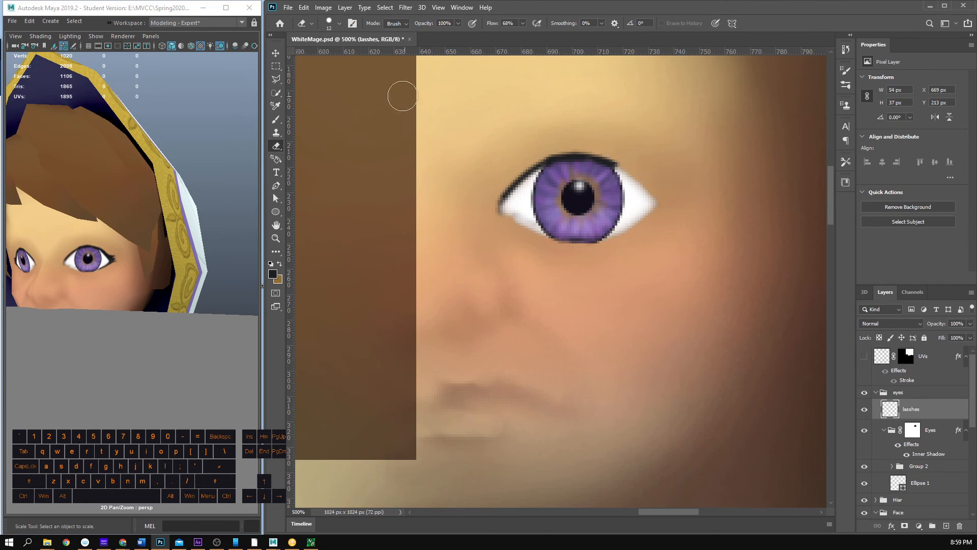
# Step: Repaint the outer part of the upper lash line down to the eye's corner with the 4 px Hard Round brush and trim its edge
pyautogui.press('b')
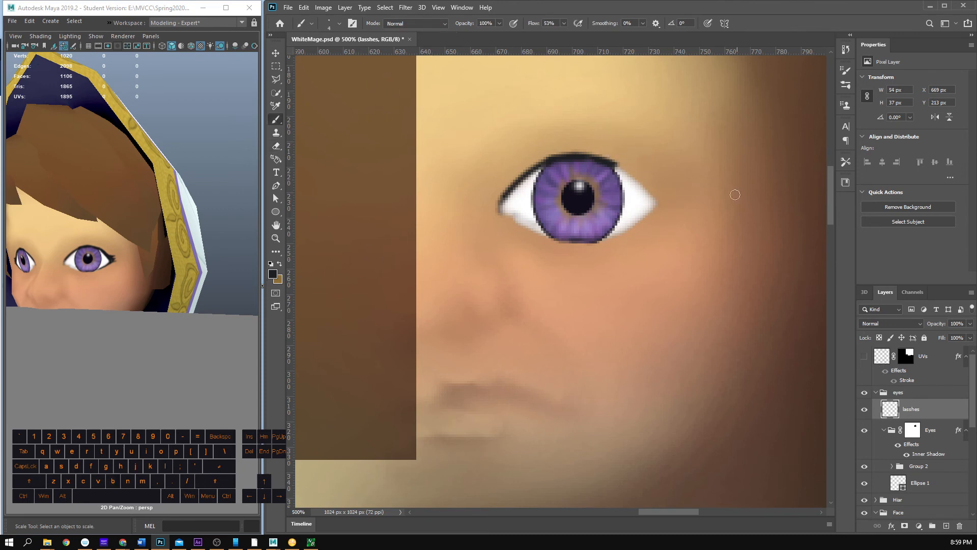
pyautogui.rightClick(614, 187)
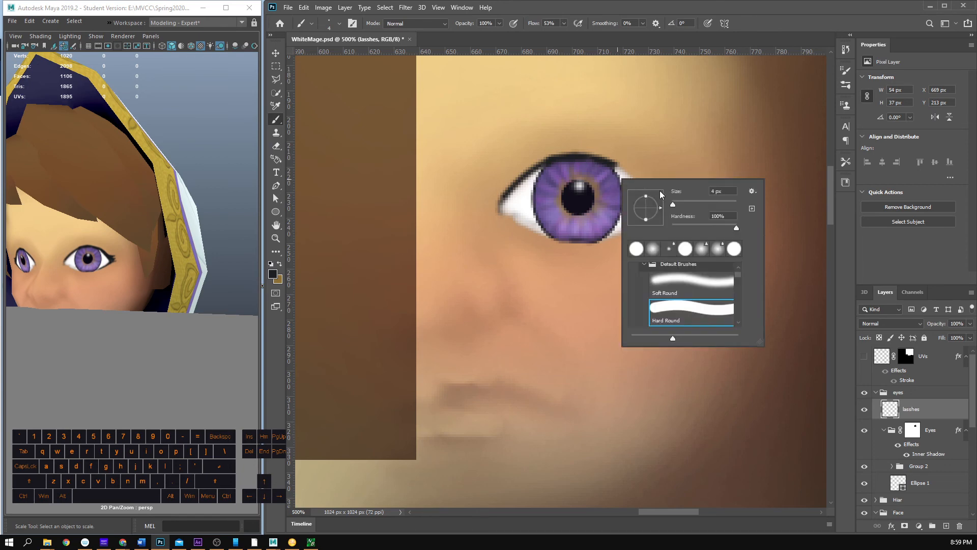
pyautogui.click(629, 153)
pyautogui.hotkey('ctrl', 'z')
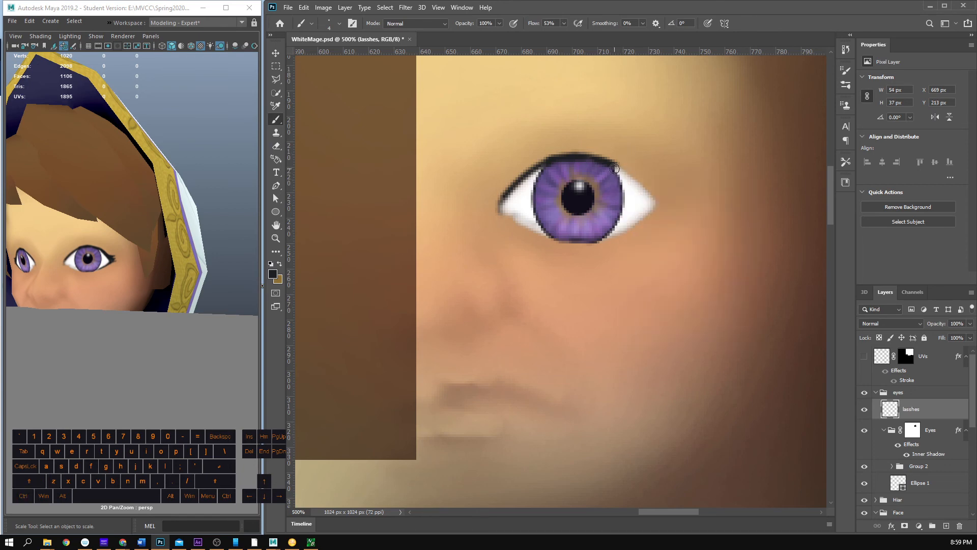
pyautogui.moveTo(615, 167)
pyautogui.mouseDown()
pyautogui.moveTo(632, 184)
pyautogui.moveTo(614, 169)
pyautogui.moveTo(642, 201)
pyautogui.mouseUp()
pyautogui.hotkey('ctrl', 'z')
pyautogui.hotkey('ctrl', 'z')
pyautogui.hotkey('ctrl', 'z')
pyautogui.hotkey('ctrl', 'z')
pyautogui.moveTo(619, 169)
pyautogui.mouseDown()
pyautogui.moveTo(650, 216)
pyautogui.moveTo(644, 206)
pyautogui.mouseUp()
pyautogui.hotkey('ctrl', 'z')
pyautogui.press('e')
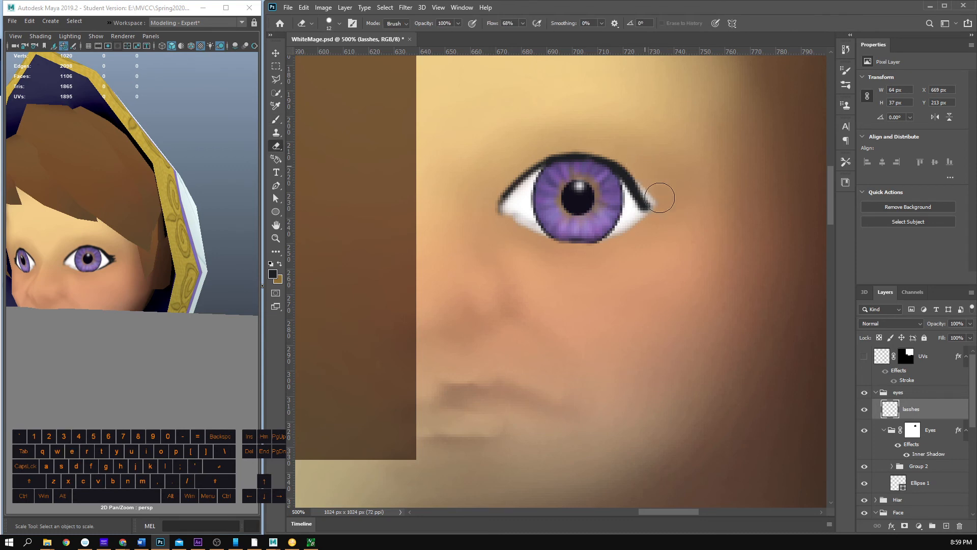
pyautogui.press('b')
pyautogui.moveTo(625, 150); pyautogui.dragTo(642, 171)
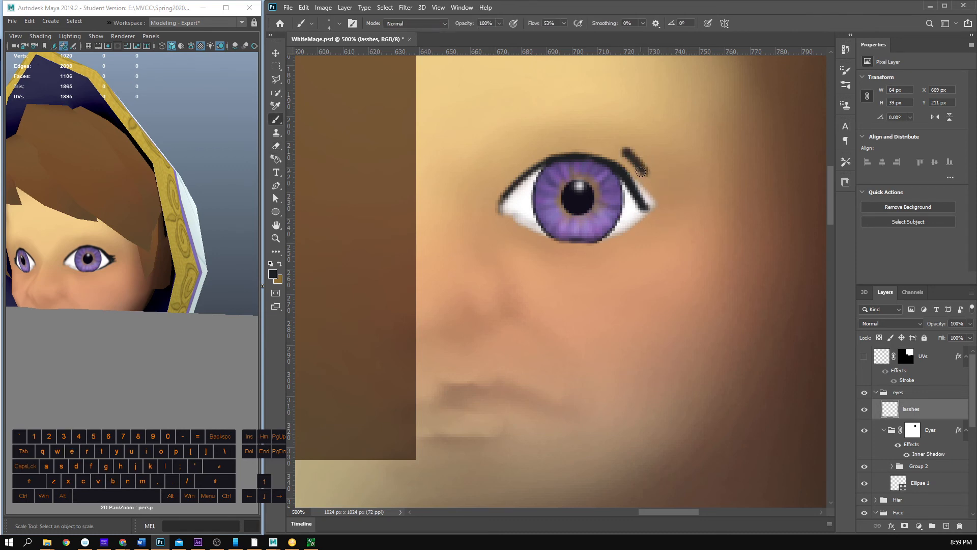
pyautogui.hotkey('ctrl', 'z')
pyautogui.press('e')
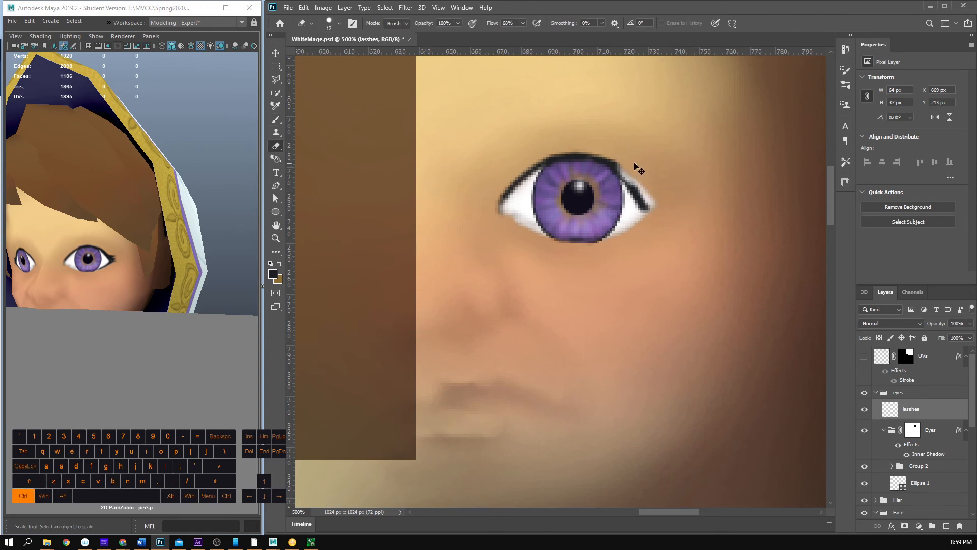
pyautogui.press('b')
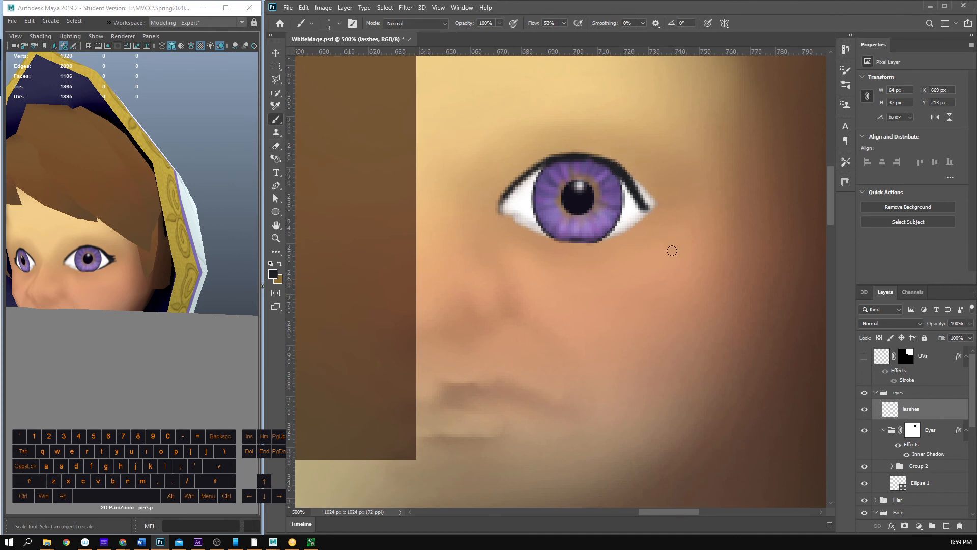
# Step: Paint short dark lashes at the eye's outer corner and shape their tips with a smaller eraser on the lasshes layer
pyautogui.press('b')
pyautogui.moveTo(649, 200)
pyautogui.mouseDown()
pyautogui.moveTo(643, 208)
pyautogui.moveTo(661, 203)
pyautogui.moveTo(661, 190)
pyautogui.mouseUp()
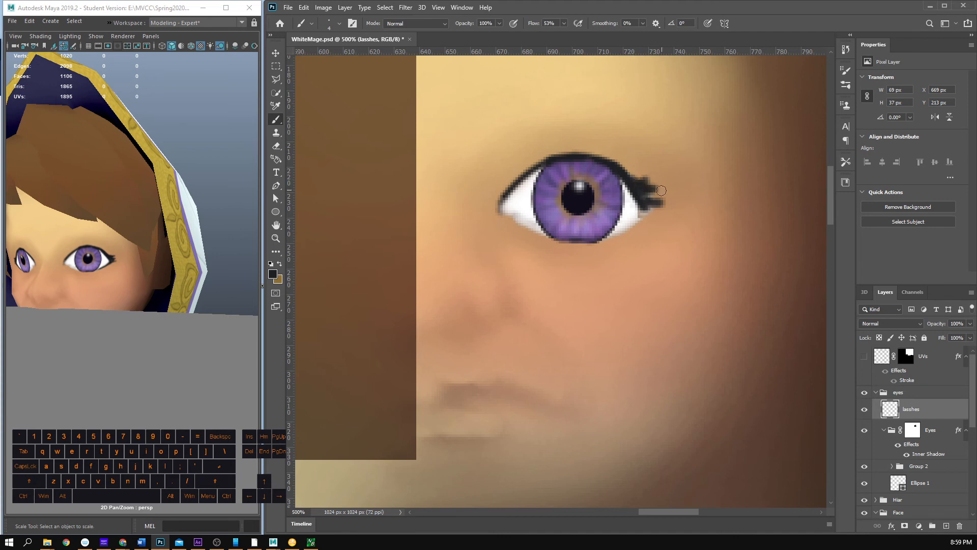
pyautogui.press('e')
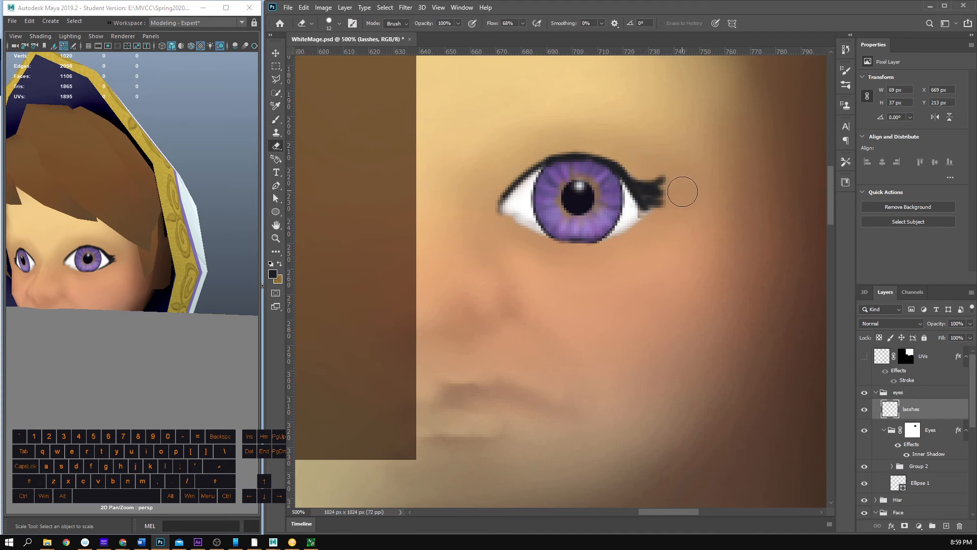
pyautogui.press('[')
pyautogui.press('[')
pyautogui.press('[')
pyautogui.press('[')
pyautogui.moveTo(669, 189); pyautogui.dragTo(668, 169)
pyautogui.press('b')
pyautogui.moveTo(661, 196)
pyautogui.mouseDown()
pyautogui.moveTo(668, 179)
pyautogui.moveTo(657, 209)
pyautogui.moveTo(669, 203)
pyautogui.mouseUp()
pyautogui.press('e')
# Step: Extend the dark lashes at the eye's outer corner and try lower lash line strokes under the iris with the 4 px Hard Round brush
pyautogui.press('b')
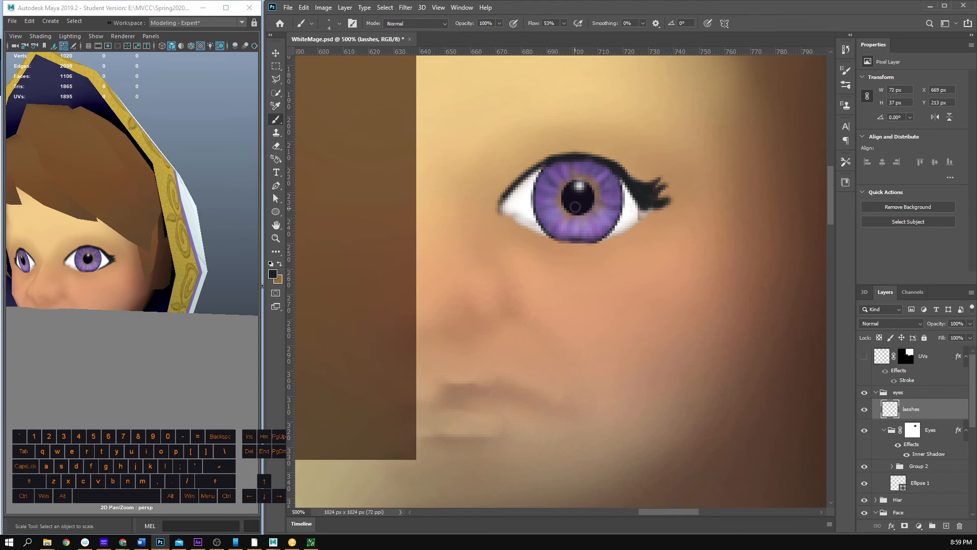
pyautogui.rightClick(615, 237)
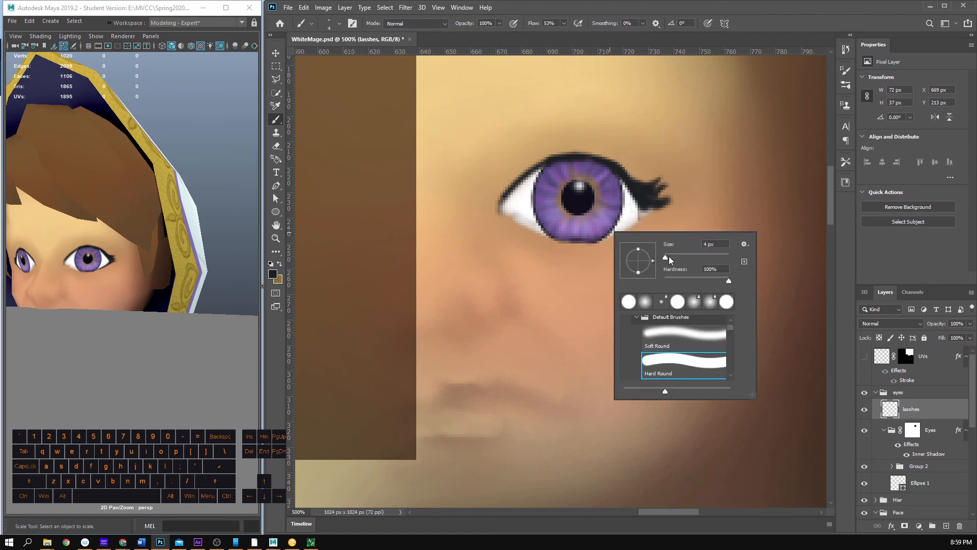
pyautogui.press('Escape')
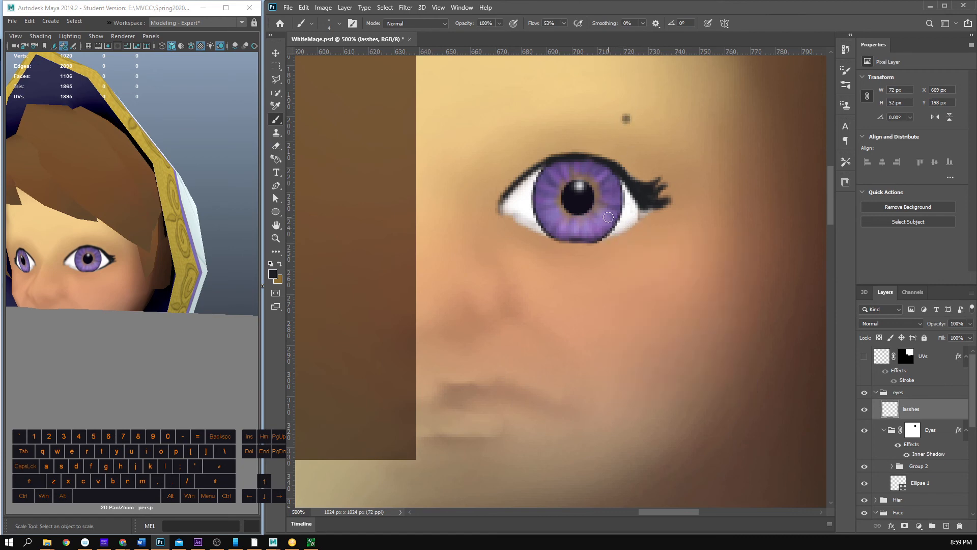
pyautogui.moveTo(603, 239); pyautogui.dragTo(644, 210)
pyautogui.hotkey('ctrl', 'z')
pyautogui.moveTo(602, 238); pyautogui.dragTo(622, 233)
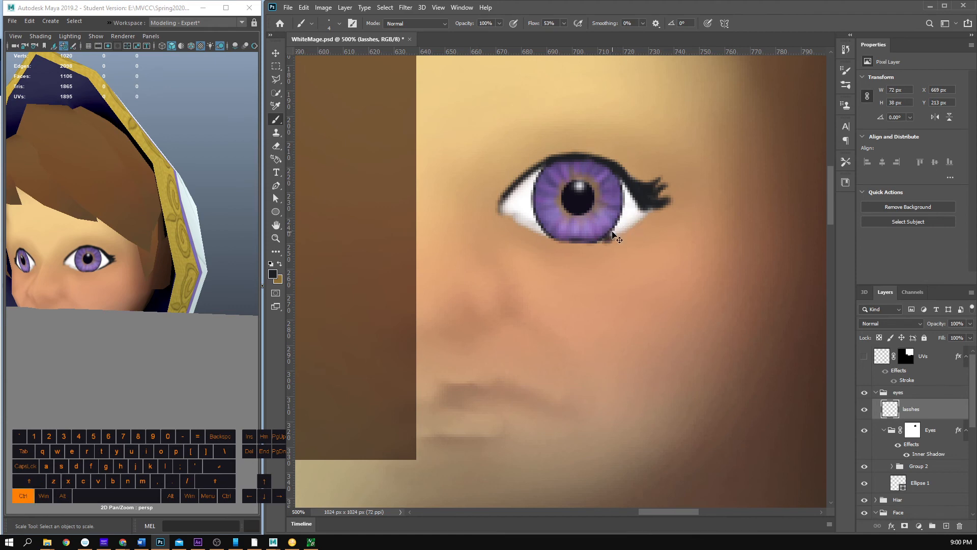
pyautogui.hotkey('ctrl', 'z')
# Step: Paint the lower lash line from beneath the iris to the outer corner with a thinner 3 px Hard Round brush
pyautogui.rightClick(625, 230)
pyautogui.click(678, 249)
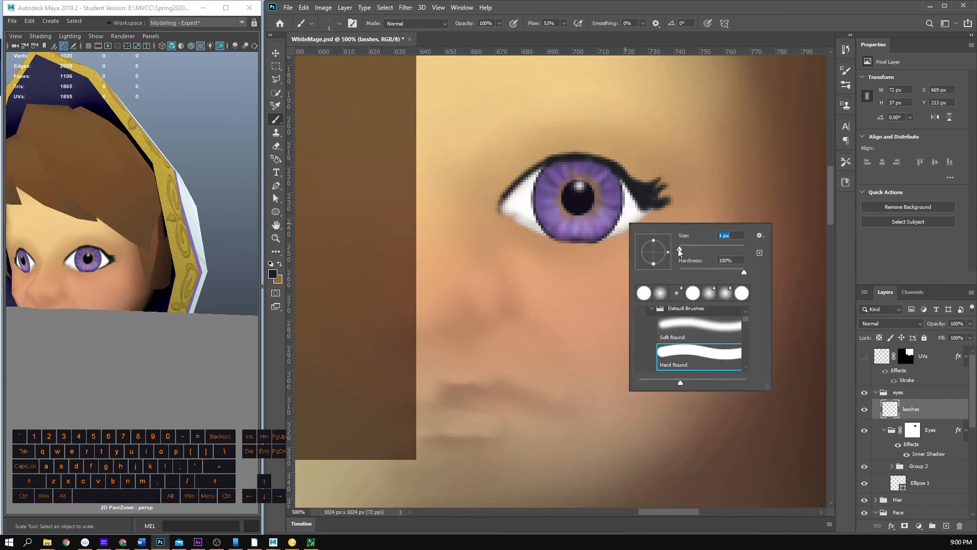
pyautogui.moveTo(680, 249); pyautogui.dragTo(680, 250)
pyautogui.moveTo(604, 239)
pyautogui.mouseDown()
pyautogui.moveTo(640, 216)
pyautogui.moveTo(615, 237)
pyautogui.moveTo(631, 208)
pyautogui.moveTo(624, 196)
pyautogui.moveTo(631, 209)
pyautogui.moveTo(623, 196)
pyautogui.moveTo(630, 215)
pyautogui.mouseUp()
pyautogui.hotkey('ctrl', 'z')
pyautogui.press('e')
pyautogui.hotkey('ctrl', 'z')
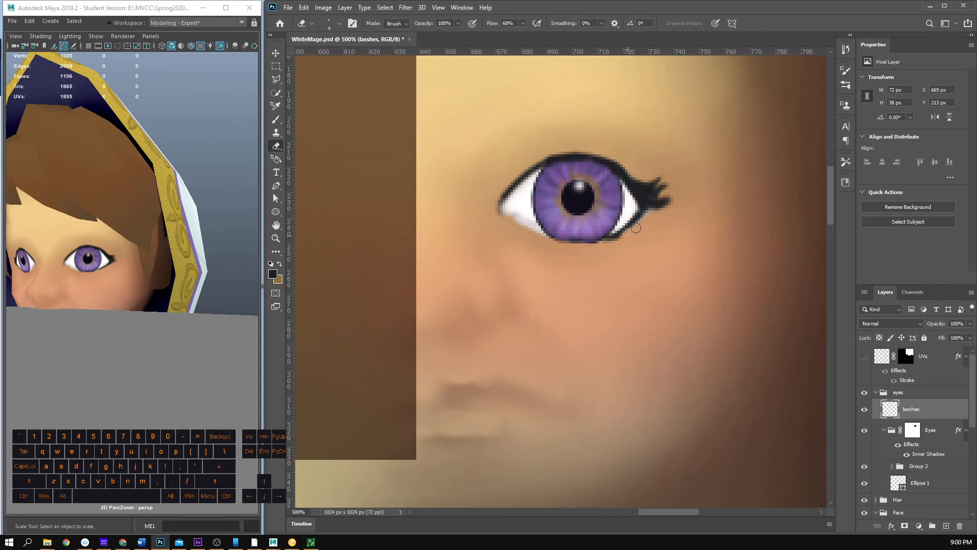
pyautogui.hotkey('ctrl', 'z')
pyautogui.press('b')
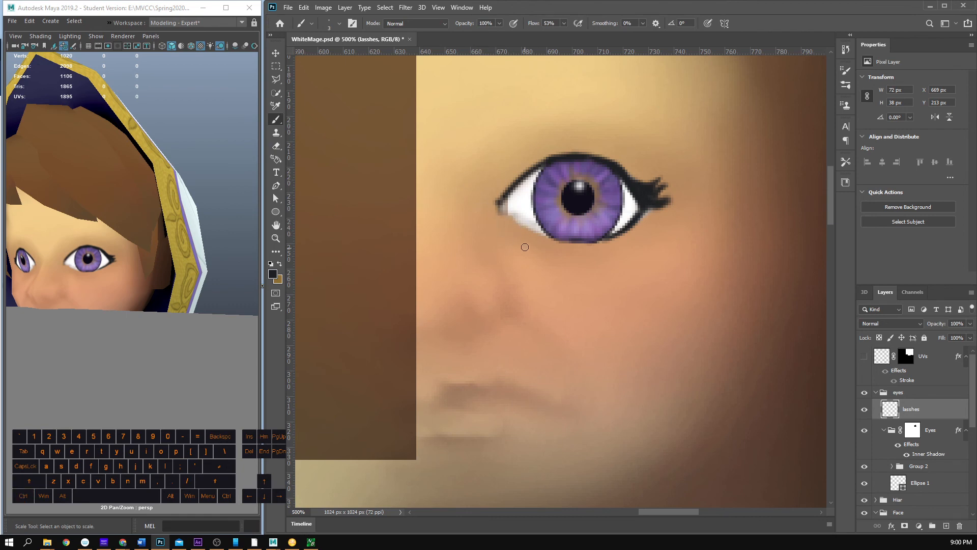
# Step: Set the brush flow to 30% and paint a softer lower lash line from the inner corner to beneath the iris
pyautogui.hotkey('ctrl', 'z')
pyautogui.moveTo(558, 33); pyautogui.dragTo(553, 34)
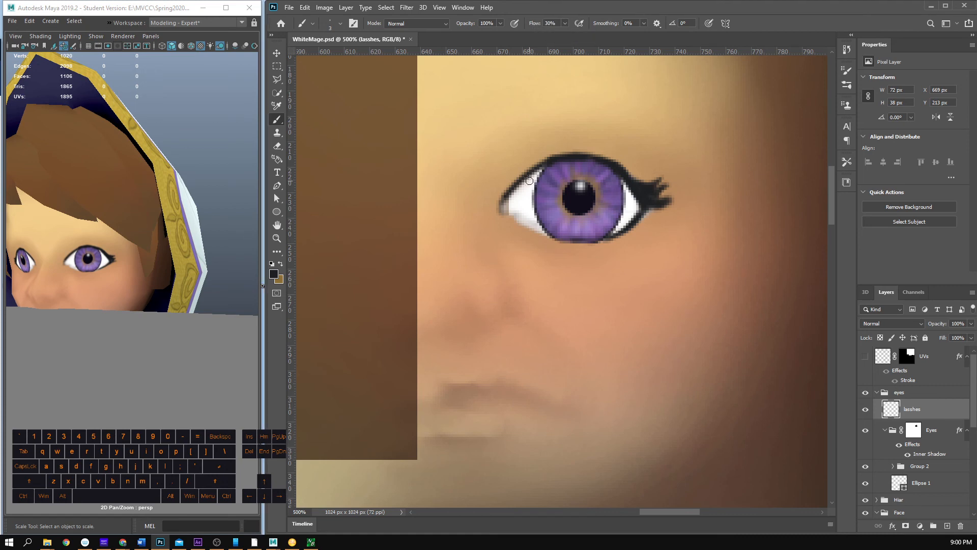
pyautogui.moveTo(500, 202)
pyautogui.mouseDown()
pyautogui.moveTo(523, 230)
pyautogui.moveTo(509, 220)
pyautogui.moveTo(596, 237)
pyautogui.moveTo(533, 263)
pyautogui.moveTo(518, 204)
pyautogui.moveTo(567, 235)
pyautogui.moveTo(545, 234)
pyautogui.moveTo(600, 247)
pyautogui.moveTo(557, 237)
pyautogui.moveTo(612, 239)
pyautogui.moveTo(585, 252)
pyautogui.moveTo(540, 237)
pyautogui.moveTo(596, 246)
pyautogui.mouseUp()
pyautogui.hotkey('ctrl', 'z')
pyautogui.press('e')
pyautogui.press('b')
pyautogui.moveTo(544, 233); pyautogui.dragTo(596, 246)
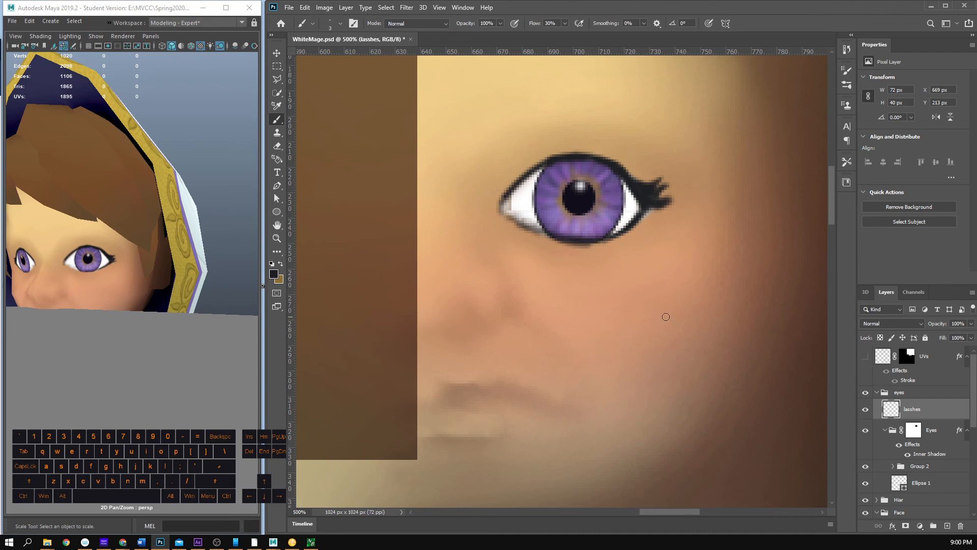
# Step: Touch up the eye's edge in black on the Eyes group's mask, save the file and check the result on the Maya model
pyautogui.click(866, 431)
pyautogui.click(866, 431)
pyautogui.click(866, 433)
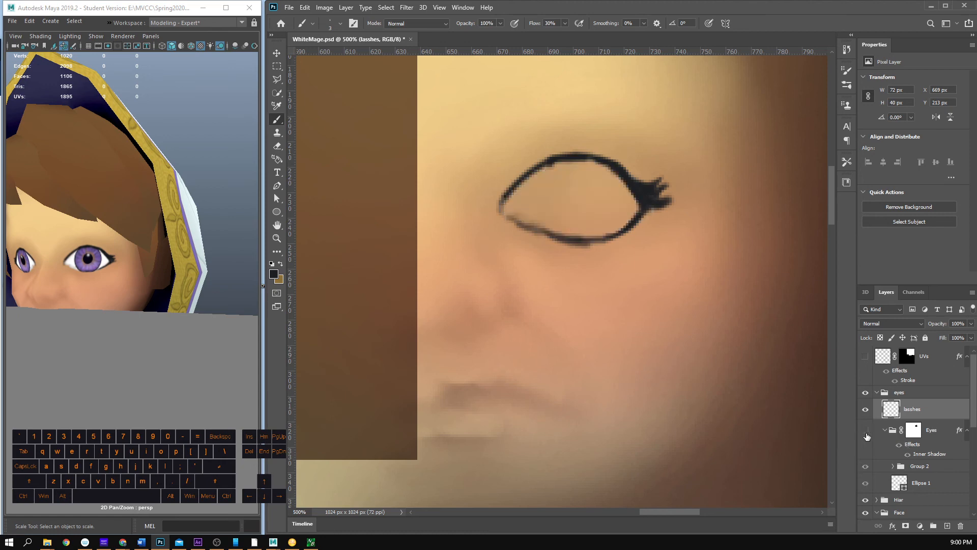
pyautogui.click(866, 432)
pyautogui.click(915, 434)
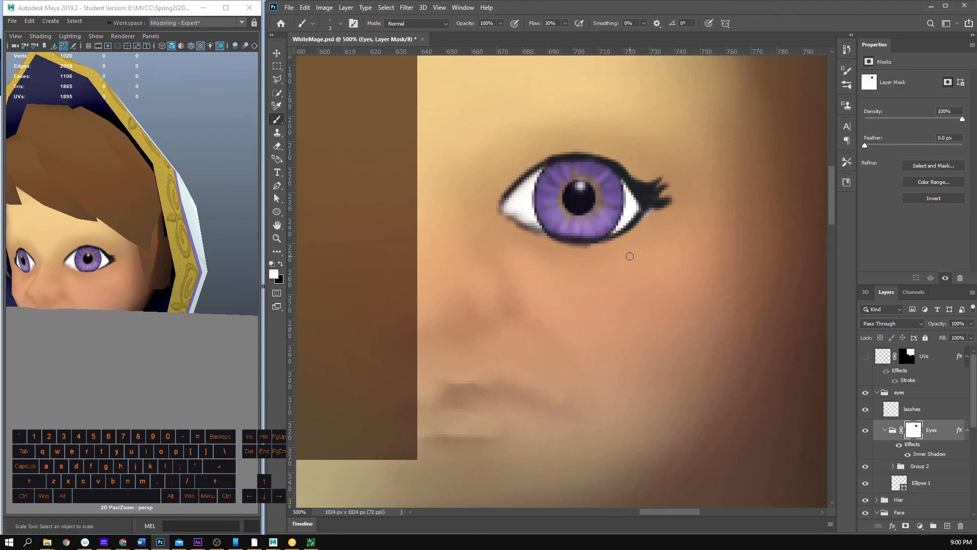
pyautogui.press('x')
pyautogui.press('b')
pyautogui.hotkey('ctrl', 's')
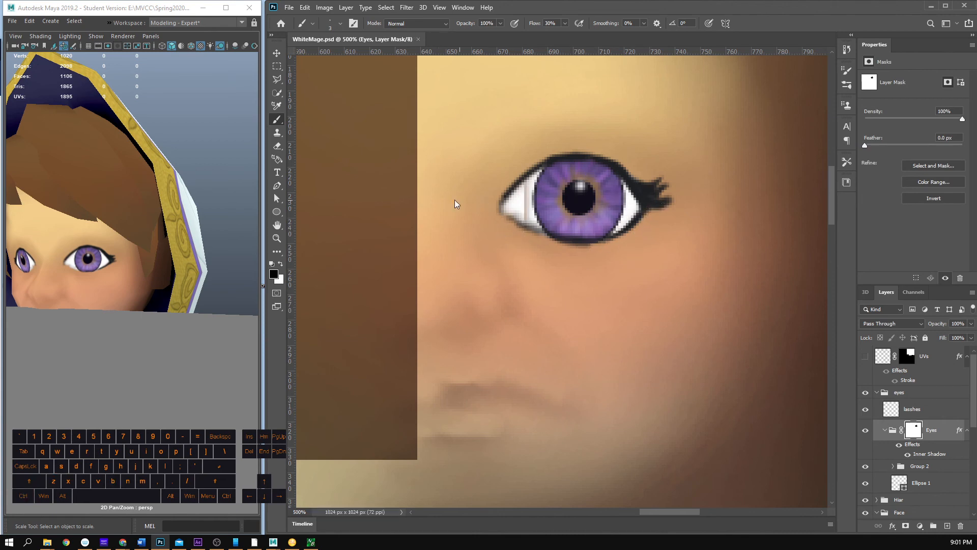
pyautogui.moveTo(163, 203)
pyautogui.mouseDown()
pyautogui.moveTo(129, 191)
pyautogui.moveTo(180, 203)
pyautogui.mouseUp()
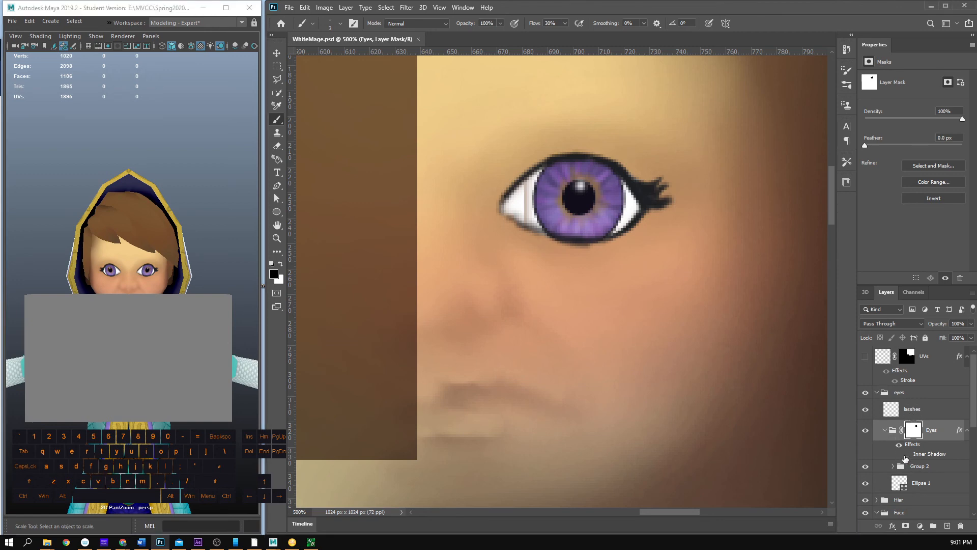
# Step: Adjust the Eyes group's Inner Shadow angle and distance with 16% choke and 13 px size, save, and inspect the eyes on the Maya model
pyautogui.click(930, 456)
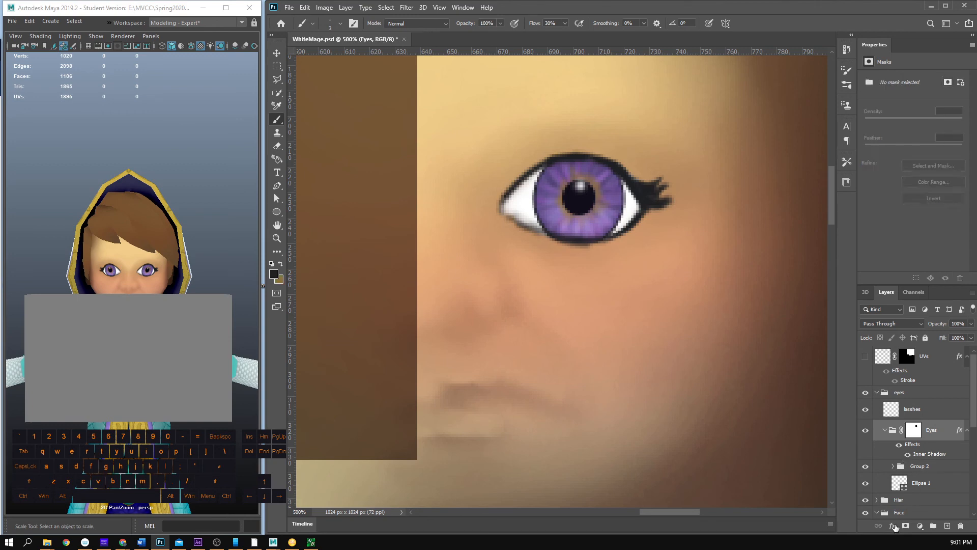
pyautogui.click(894, 527)
pyautogui.click(906, 459)
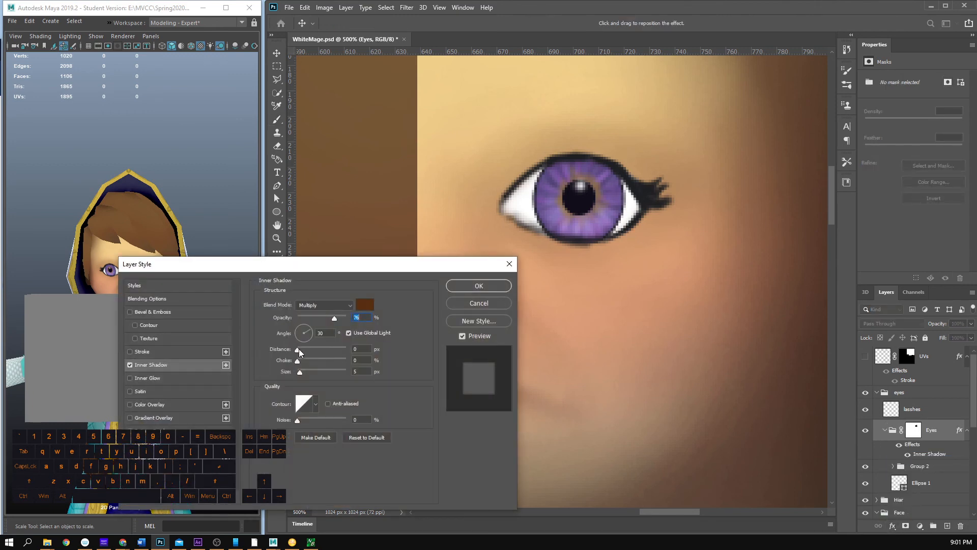
pyautogui.click(298, 350)
pyautogui.moveTo(301, 375); pyautogui.dragTo(299, 355)
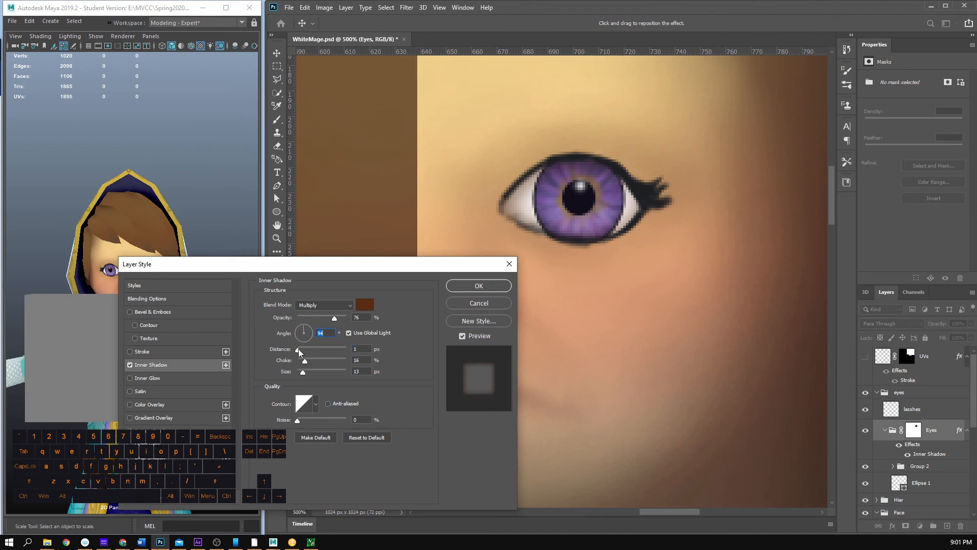
pyautogui.moveTo(299, 352); pyautogui.dragTo(298, 349)
pyautogui.click(455, 286)
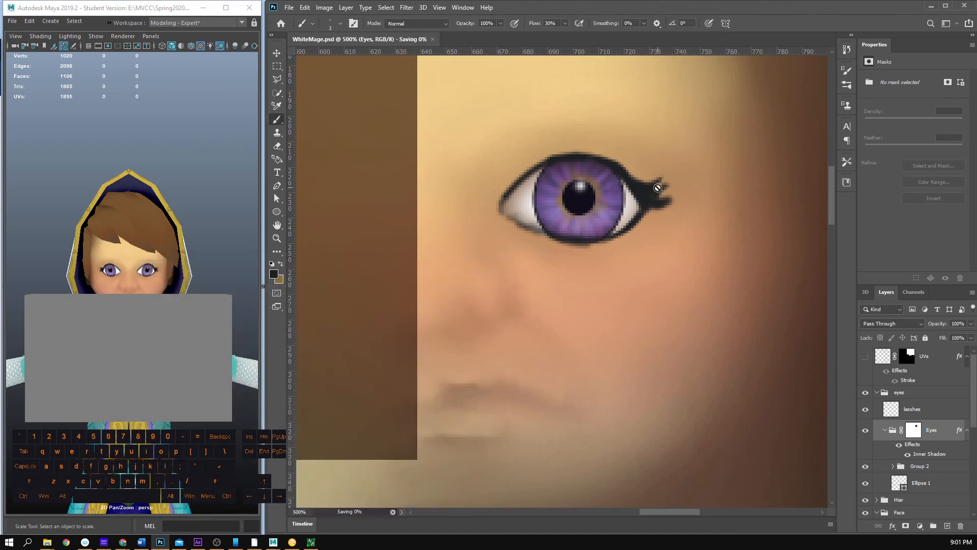
pyautogui.moveTo(153, 264); pyautogui.dragTo(166, 280)
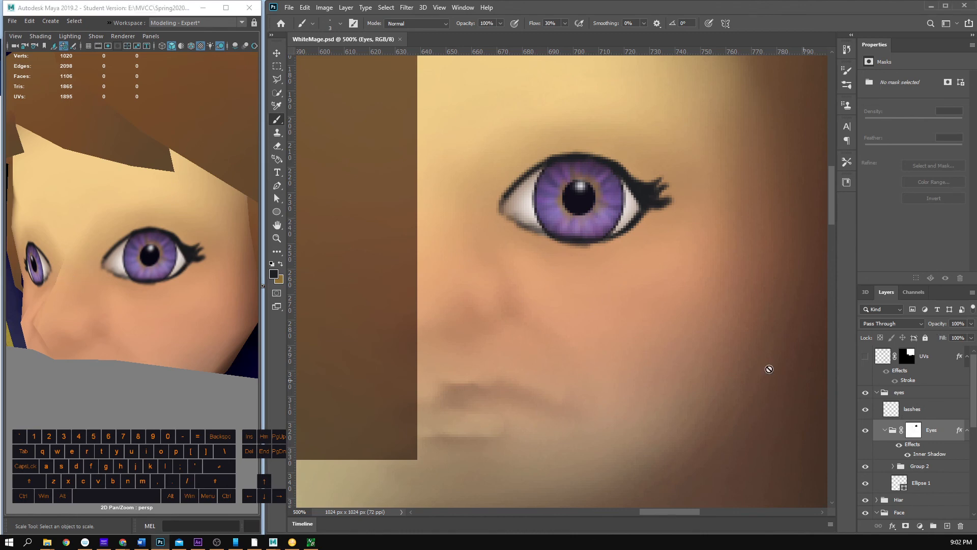
# Step: Trim the eye white's inner corner in black on the Eyes group's mask with the lasshes layer hidden, undoing the unwanted strokes
pyautogui.click(866, 408)
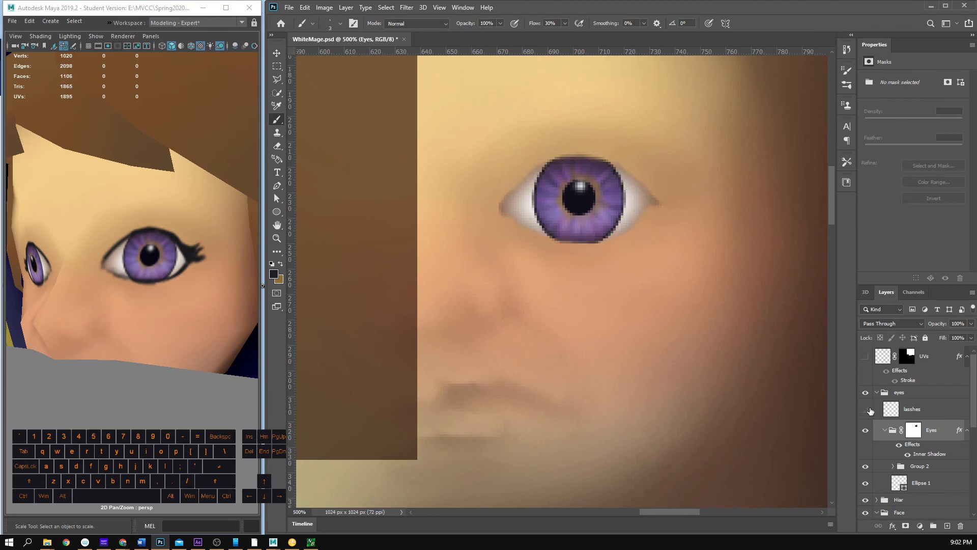
pyautogui.click(914, 431)
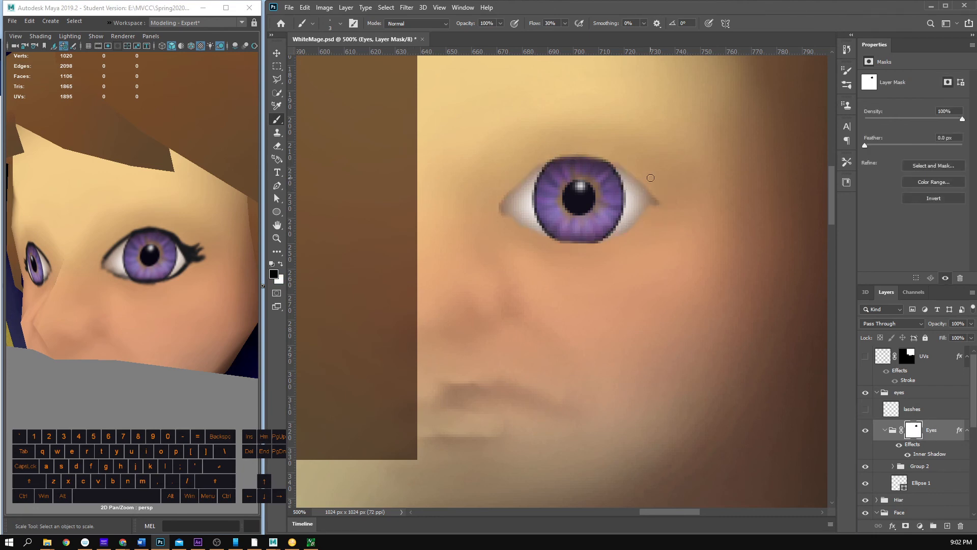
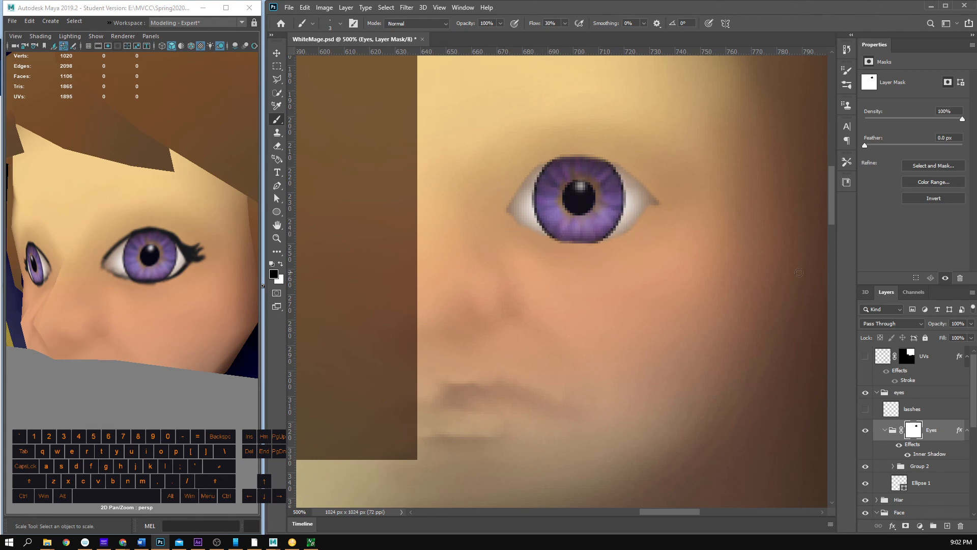
pyautogui.click(865, 409)
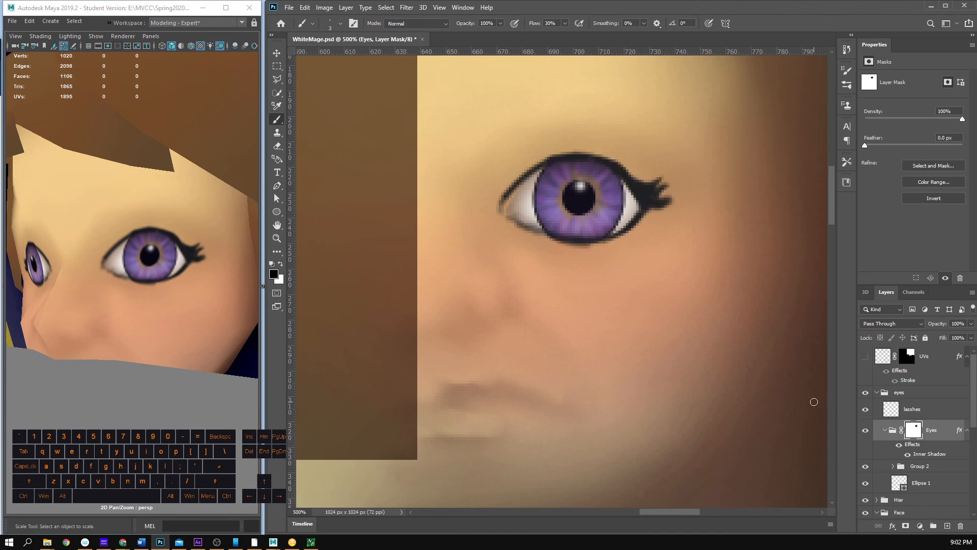
pyautogui.click(865, 409)
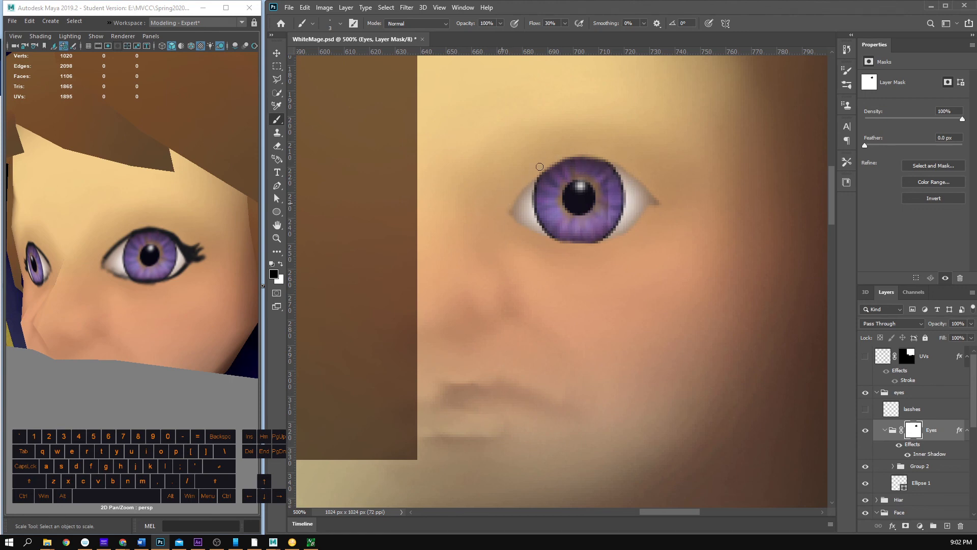
pyautogui.hotkey('ctrl', 'z')
pyautogui.hotkey('ctrl', 'z')
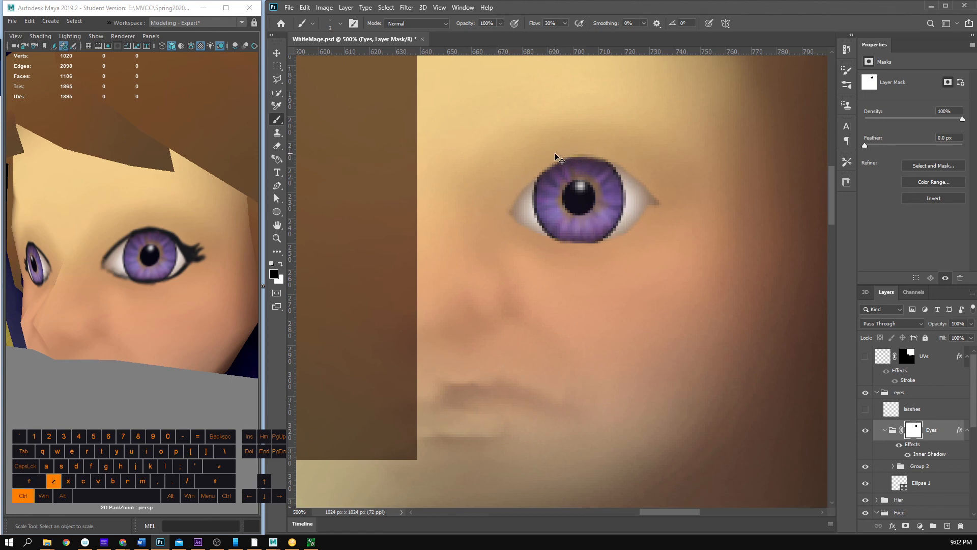
pyautogui.hotkey('ctrl', 'z')
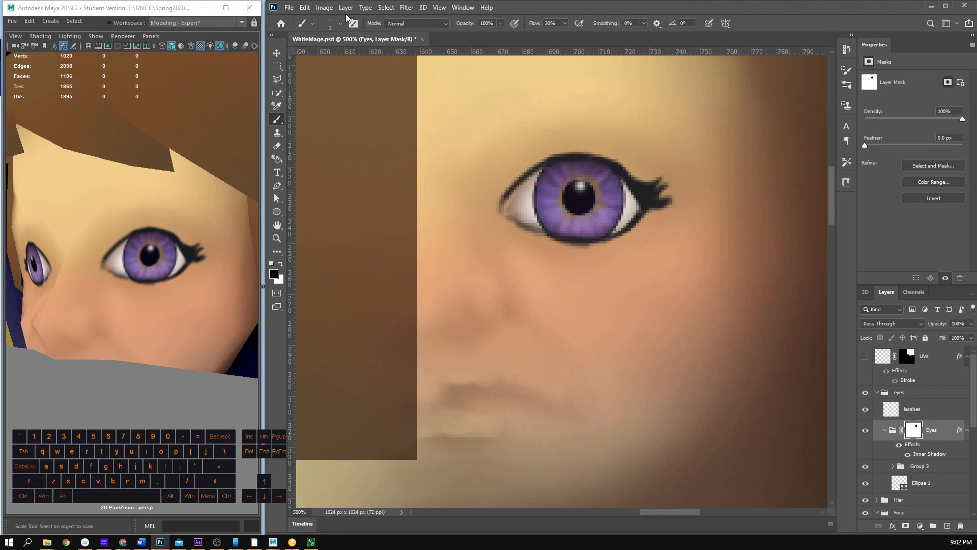
# Step: Compare the eye with and without its layers, then shorten both corners of the eye white on the Eyes group's mask
pyautogui.click(866, 431)
pyautogui.click(866, 431)
pyautogui.click(866, 410)
pyautogui.click(866, 410)
pyautogui.click(866, 410)
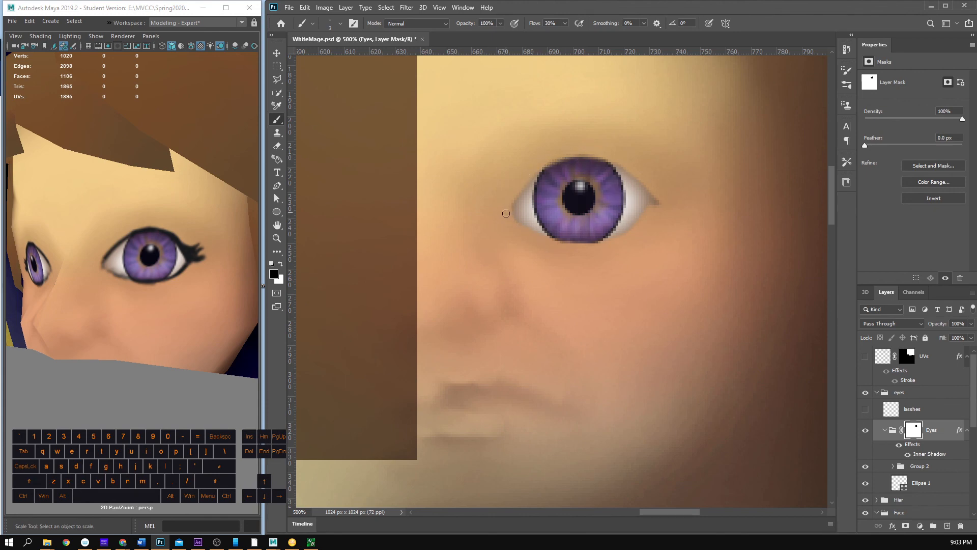
pyautogui.moveTo(519, 215); pyautogui.dragTo(568, 242)
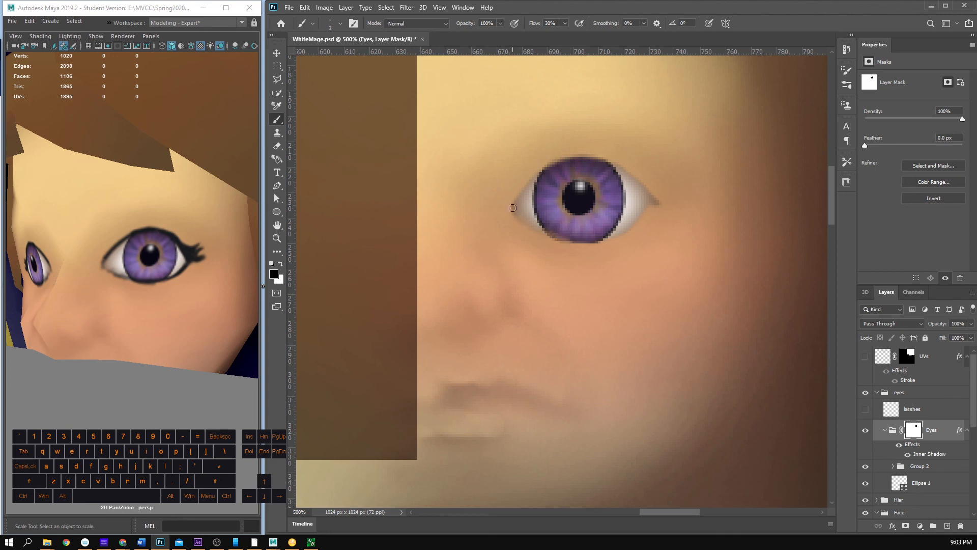
pyautogui.hotkey('ctrl', 'z')
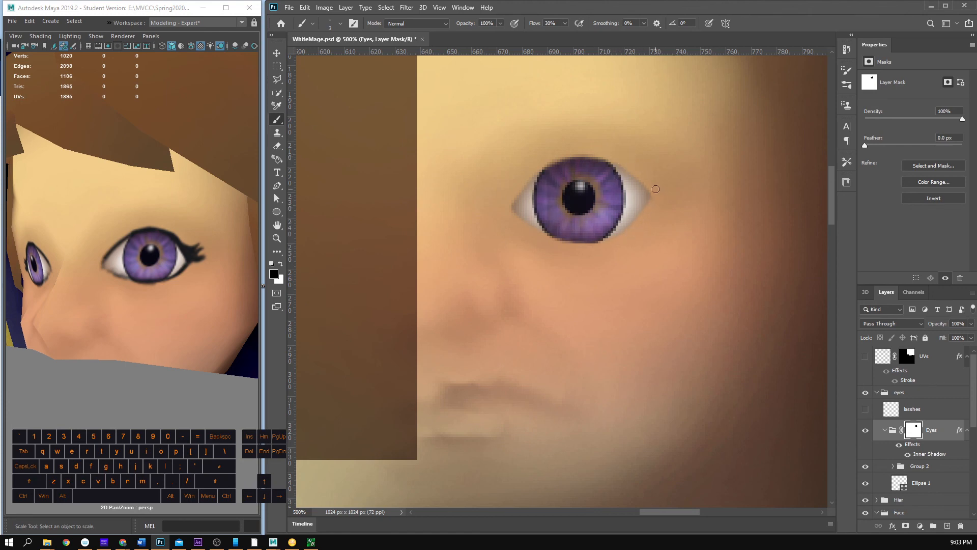
# Step: Show the lasshes layer and erase the upper and lower lash lines around the eye's inner corner
pyautogui.click(866, 409)
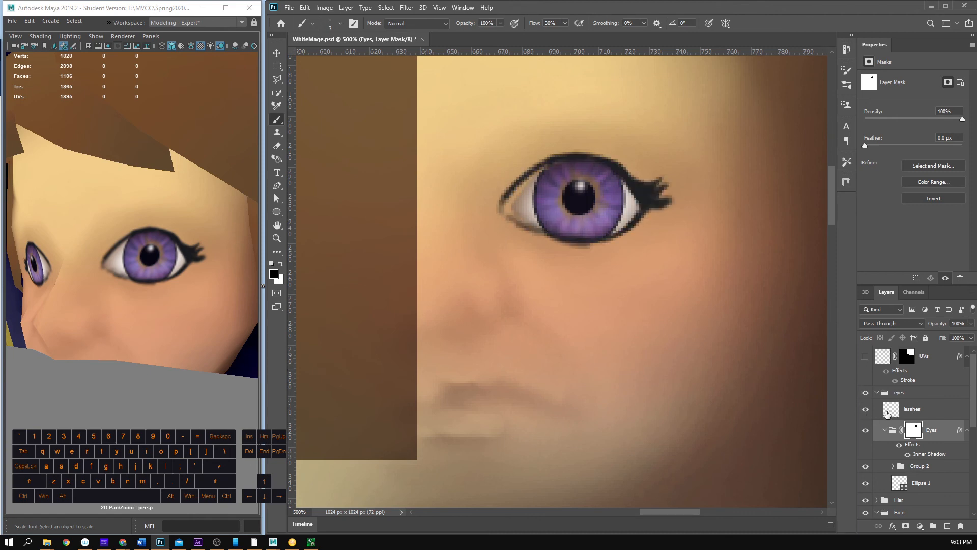
pyautogui.click(888, 413)
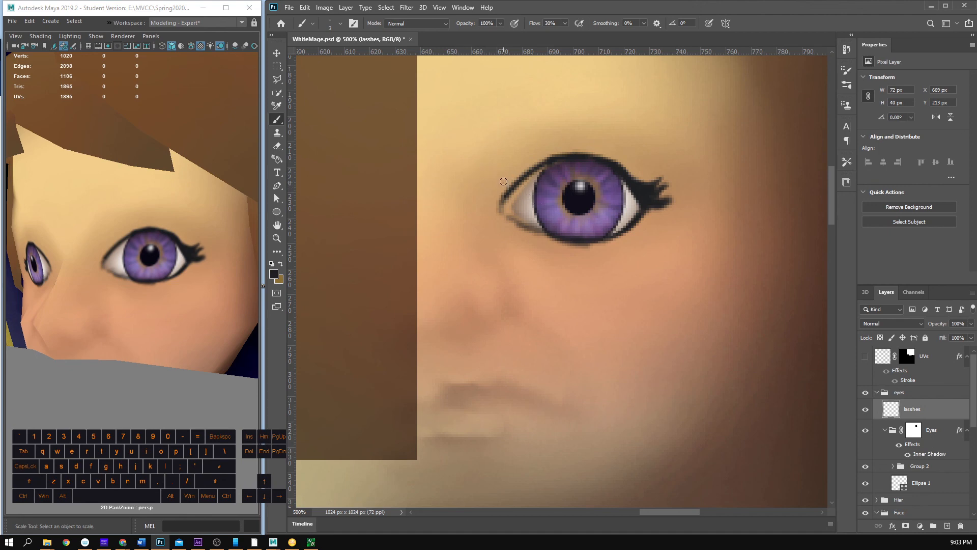
pyautogui.moveTo(503, 181)
pyautogui.mouseDown()
pyautogui.moveTo(546, 158)
pyautogui.moveTo(559, 187)
pyautogui.moveTo(536, 160)
pyautogui.moveTo(527, 170)
pyautogui.moveTo(553, 143)
pyautogui.moveTo(515, 175)
pyautogui.mouseUp()
pyautogui.hotkey('ctrl', 'z')
pyautogui.press('e')
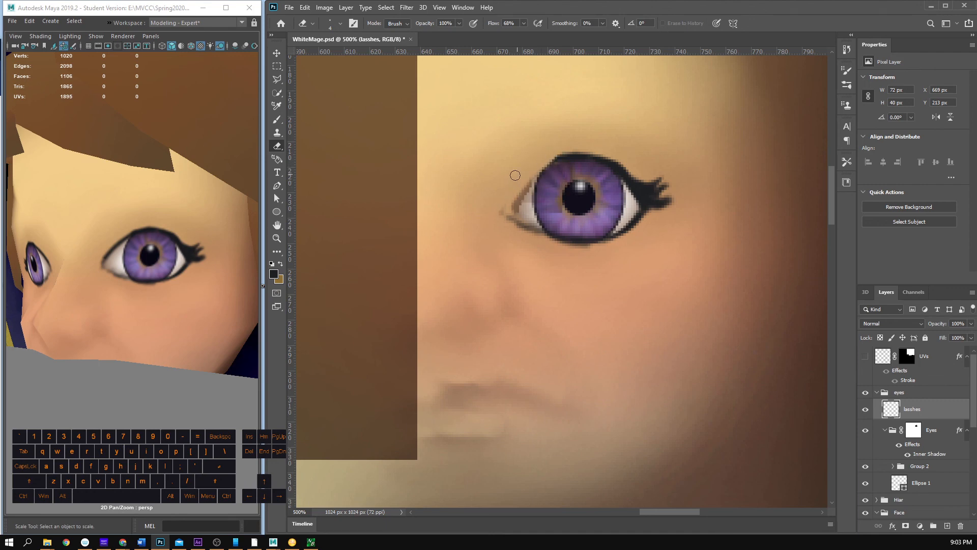
pyautogui.moveTo(502, 213); pyautogui.dragTo(541, 236)
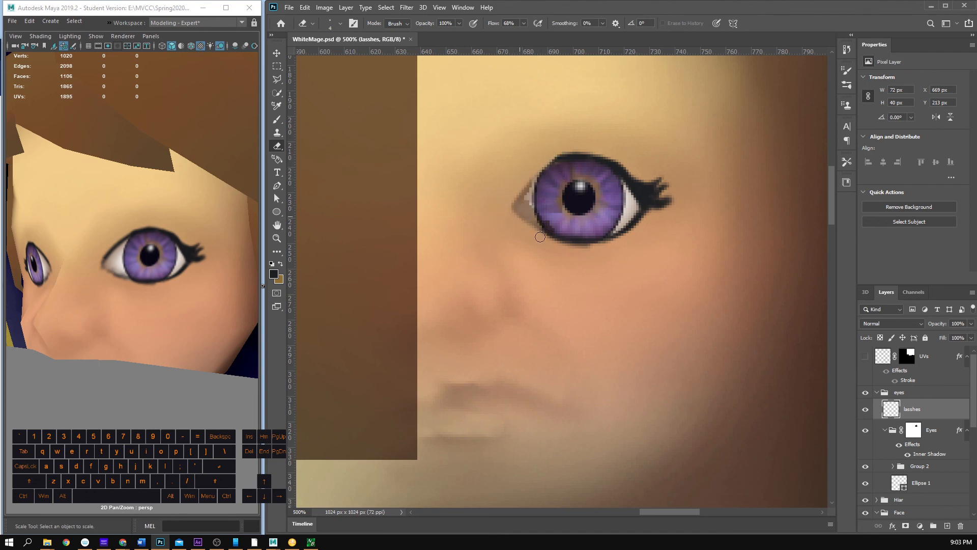
pyautogui.hotkey('ctrl', 'z')
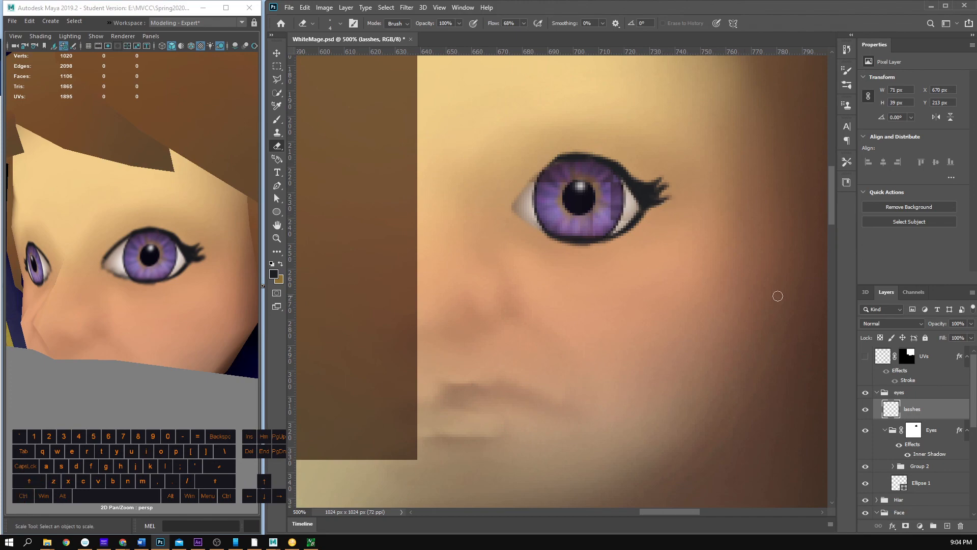
pyautogui.press('z')
pyautogui.click(679, 239)
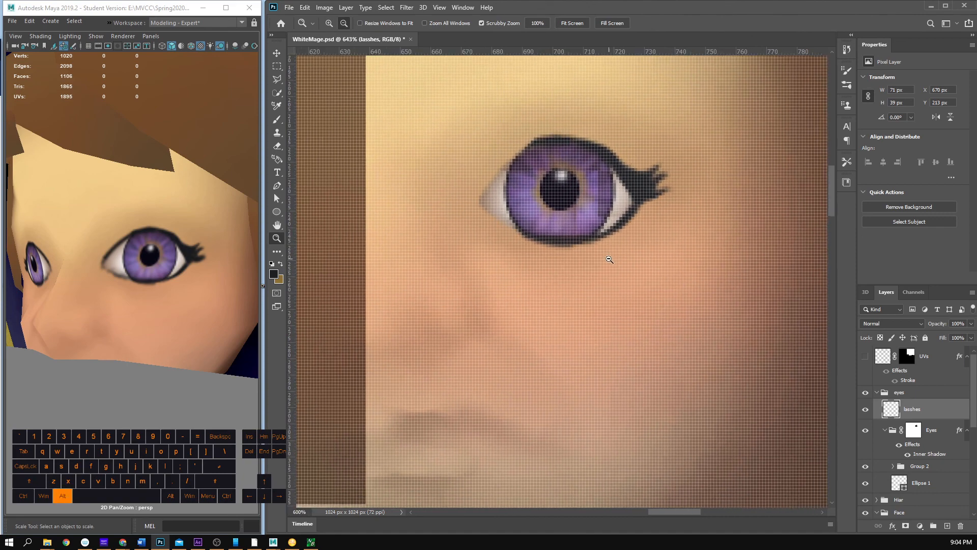
pyautogui.keyDown('alt'); pyautogui.click(616, 257); pyautogui.keyUp('alt')
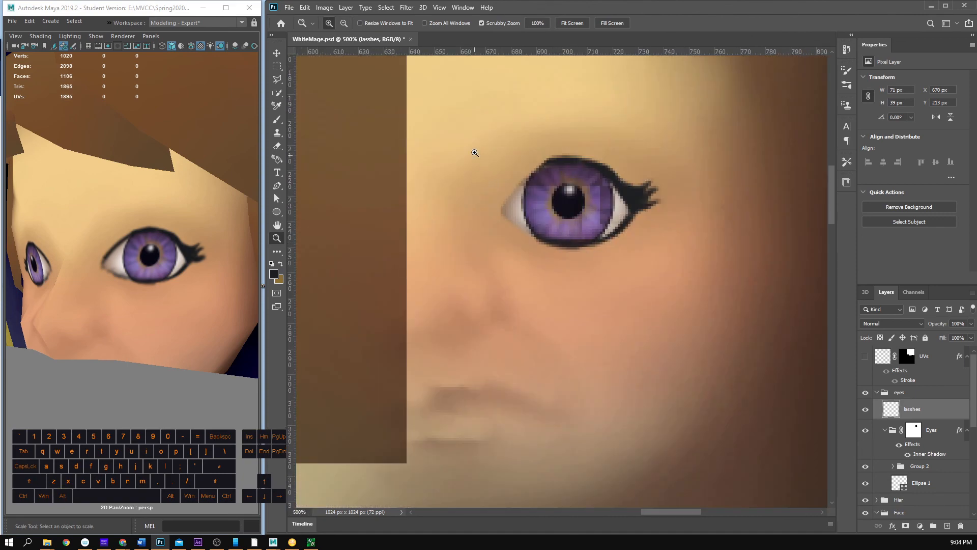
# Step: Repaint the upper and lower lash lines around the eye's inner corner on the lasshes layer with a small Hard Round brush
pyautogui.press('b')
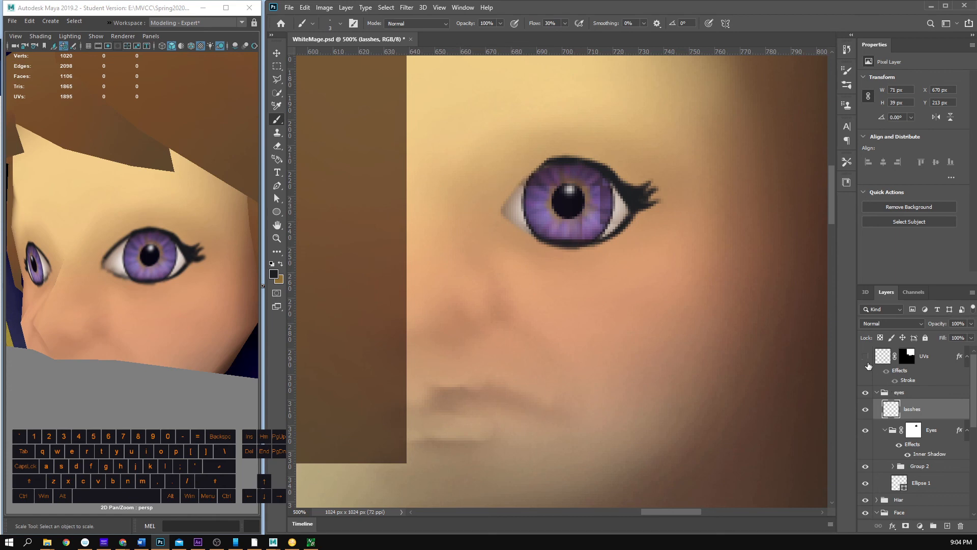
pyautogui.click(865, 410)
pyautogui.click(865, 410)
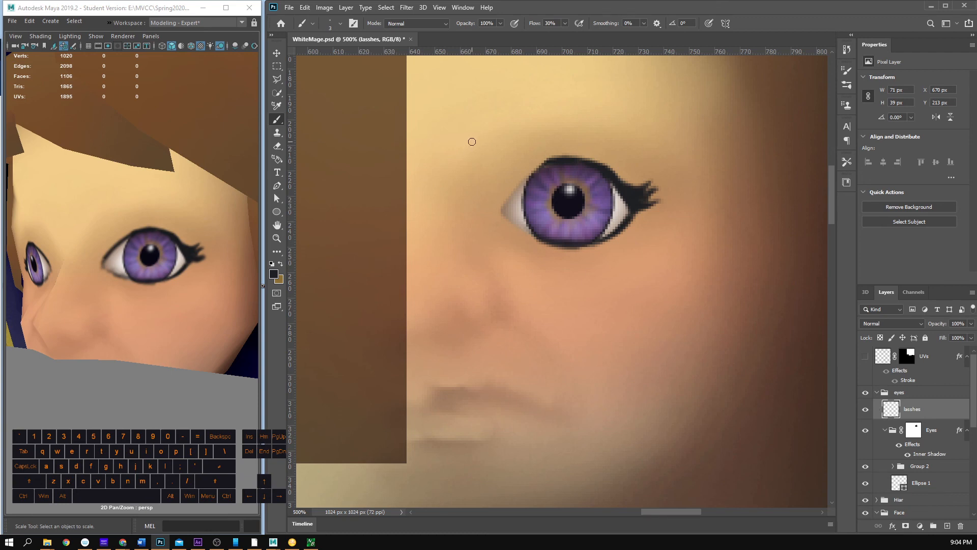
pyautogui.press('b')
pyautogui.rightClick(622, 206)
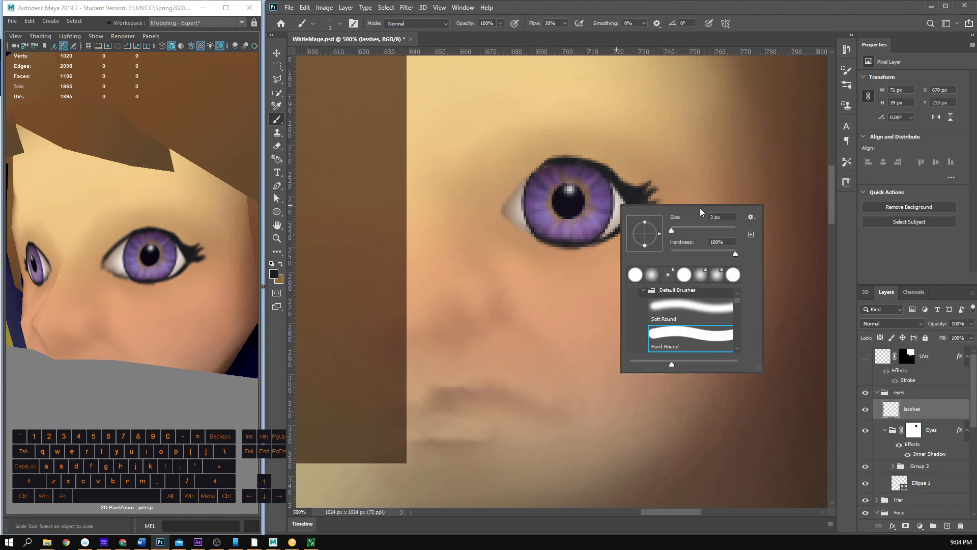
pyautogui.click(680, 11)
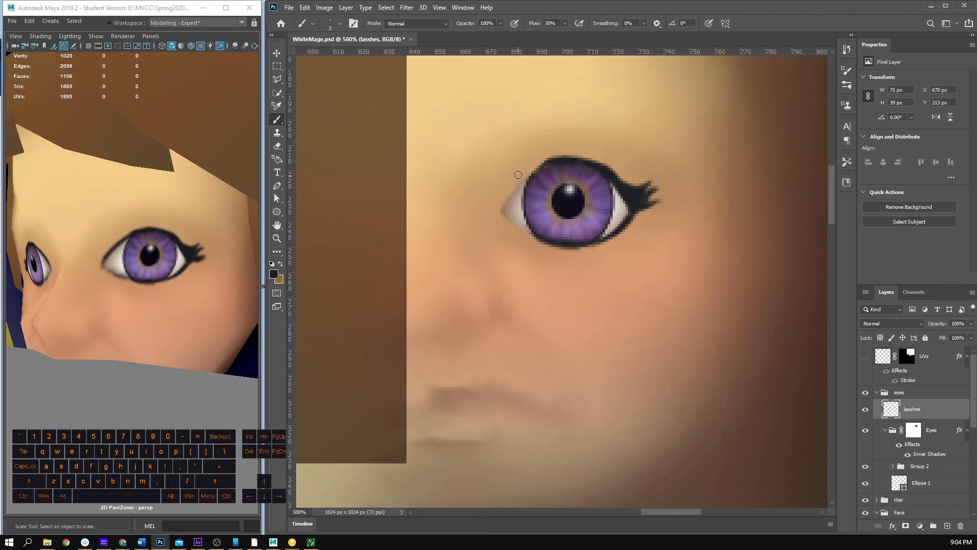
pyautogui.rightClick(513, 149)
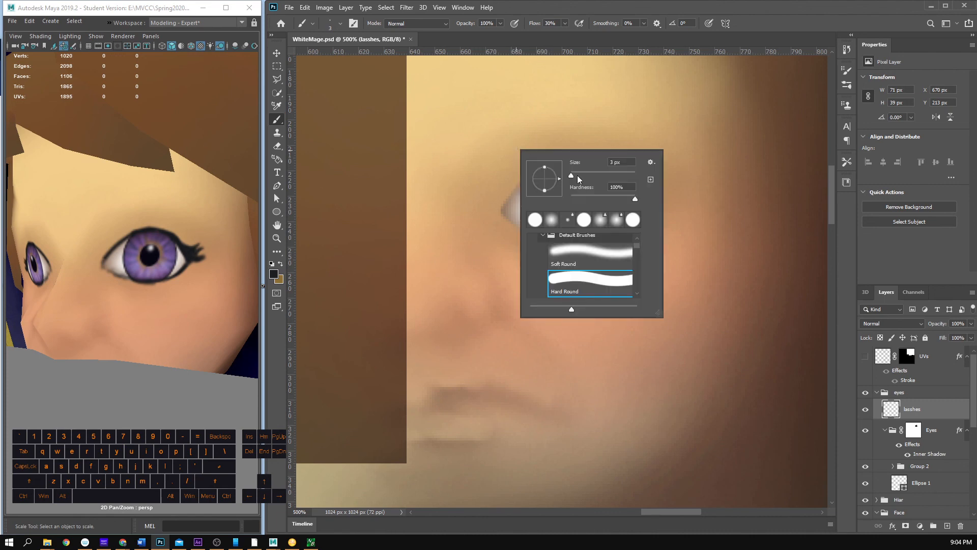
pyautogui.moveTo(573, 175); pyautogui.dragTo(569, 176)
pyautogui.click(571, 177)
pyautogui.click(588, 29)
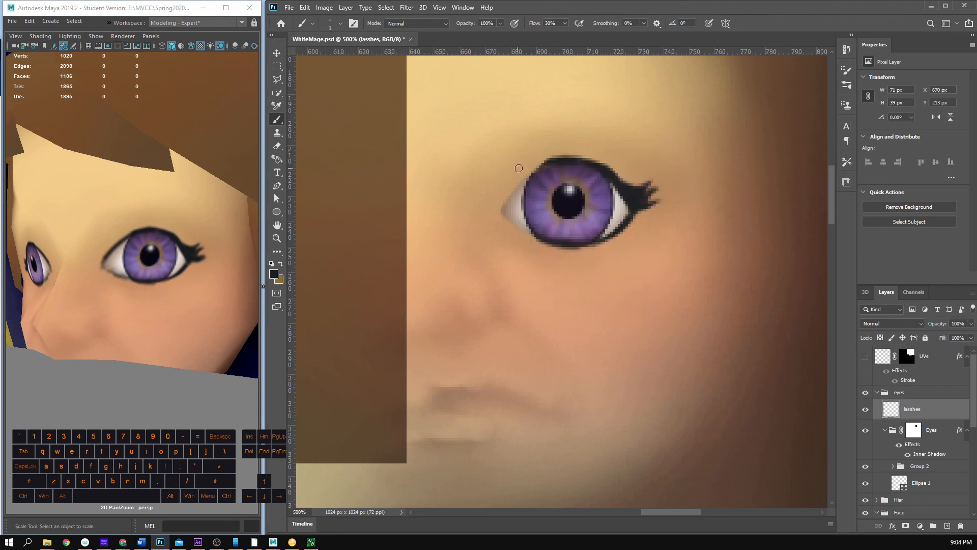
pyautogui.moveTo(503, 207); pyautogui.dragTo(551, 159)
pyautogui.moveTo(503, 212); pyautogui.dragTo(549, 171)
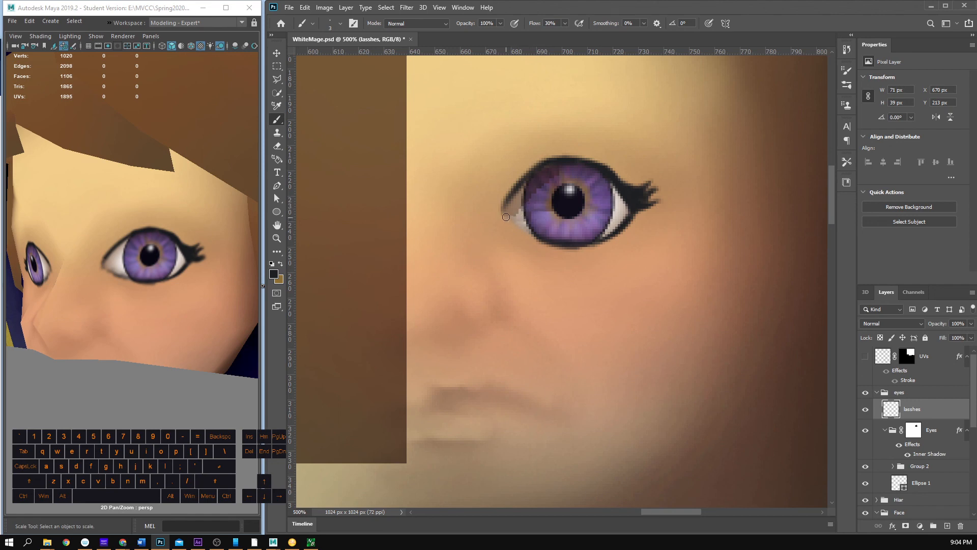
pyautogui.moveTo(508, 211); pyautogui.dragTo(575, 243)
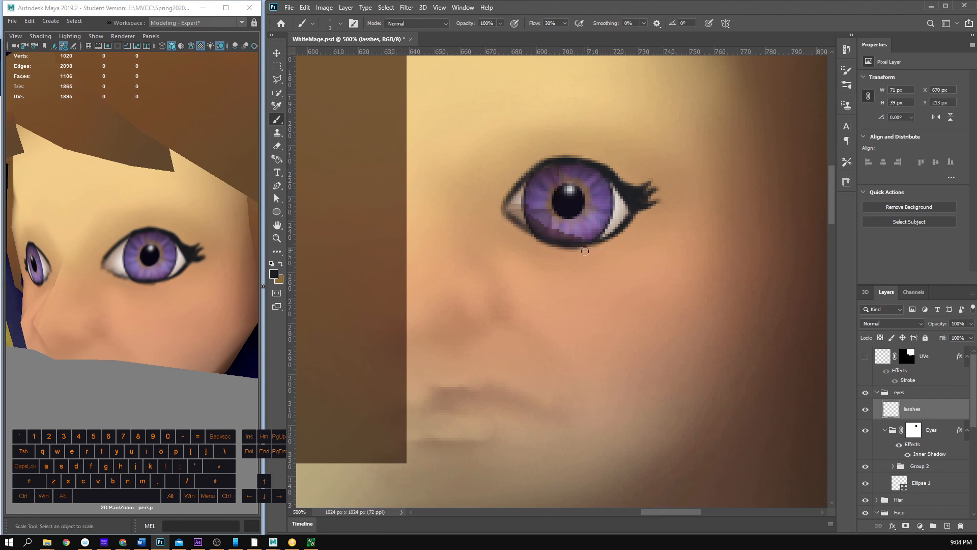
pyautogui.moveTo(570, 249); pyautogui.dragTo(596, 243)
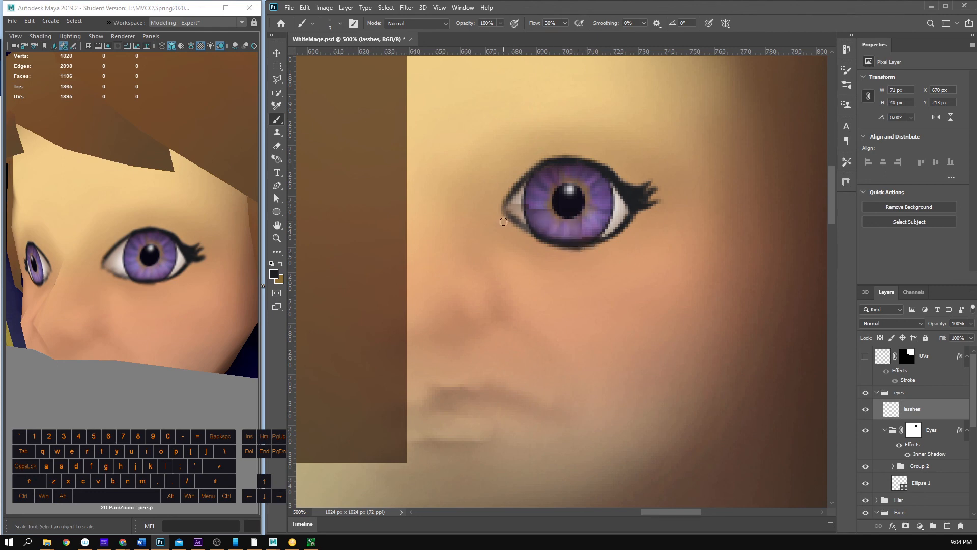
# Step: Thin the lower lash line at the eye's inner corner using the Eraser with 23% flow
pyautogui.press('e')
pyautogui.moveTo(503, 221); pyautogui.dragTo(517, 236)
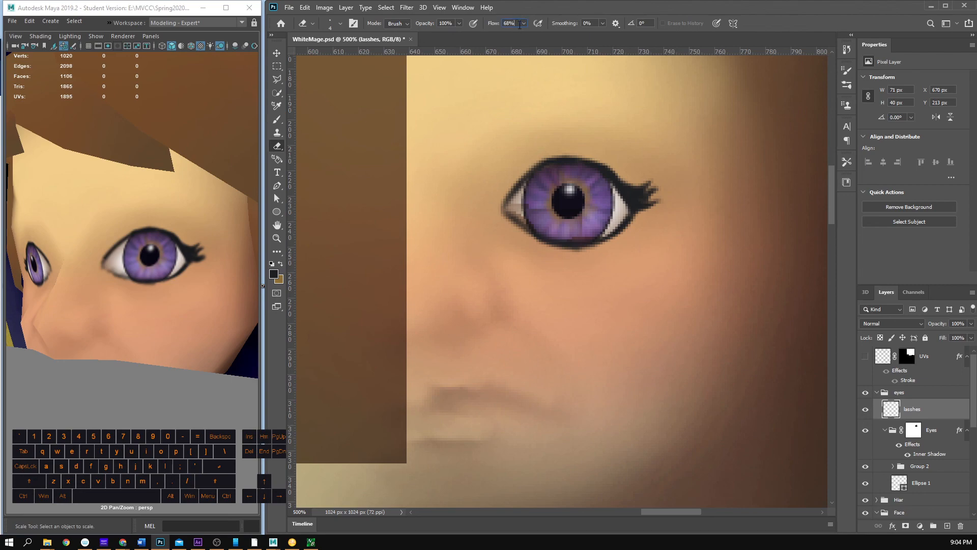
pyautogui.click(505, 7)
pyautogui.moveTo(507, 210)
pyautogui.mouseDown()
pyautogui.moveTo(532, 224)
pyautogui.moveTo(527, 231)
pyautogui.mouseUp()
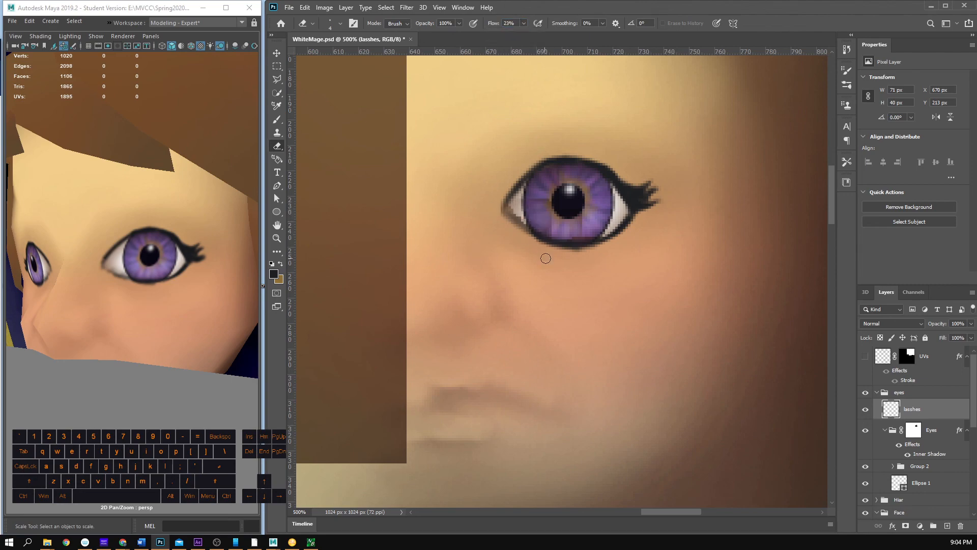
# Step: Erase the outer edge of the lower lash line beneath the iris, save, and check the face on the Maya model
pyautogui.press('z')
pyautogui.click(512, 209)
pyautogui.keyDown('alt'); pyautogui.click(512, 209); pyautogui.keyUp('alt')
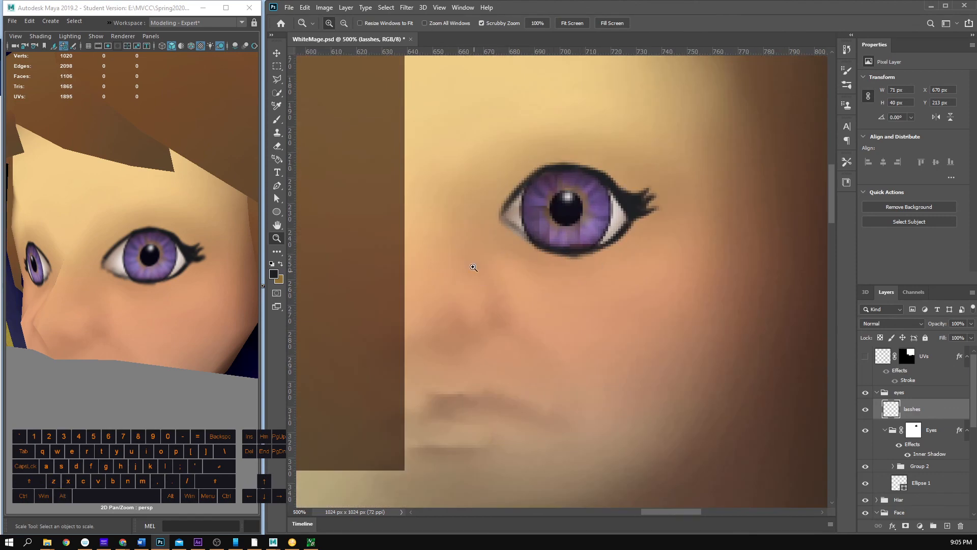
pyautogui.moveTo(532, 252); pyautogui.dragTo(532, 252)
pyautogui.press('b')
pyautogui.hotkey('ctrl', 'z')
pyautogui.press('e')
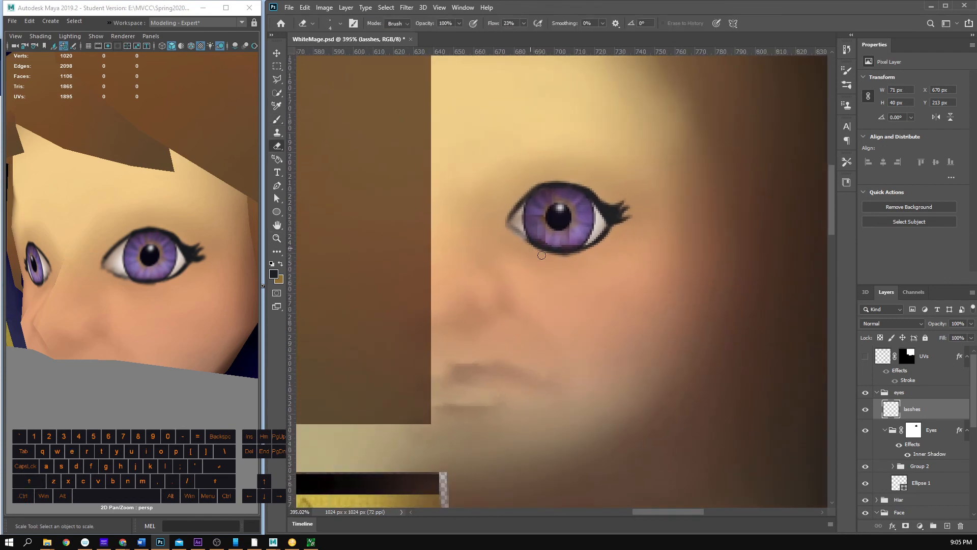
pyautogui.moveTo(554, 258)
pyautogui.mouseDown()
pyautogui.moveTo(525, 242)
pyautogui.moveTo(588, 255)
pyautogui.mouseUp()
pyautogui.hotkey('ctrl', 's')
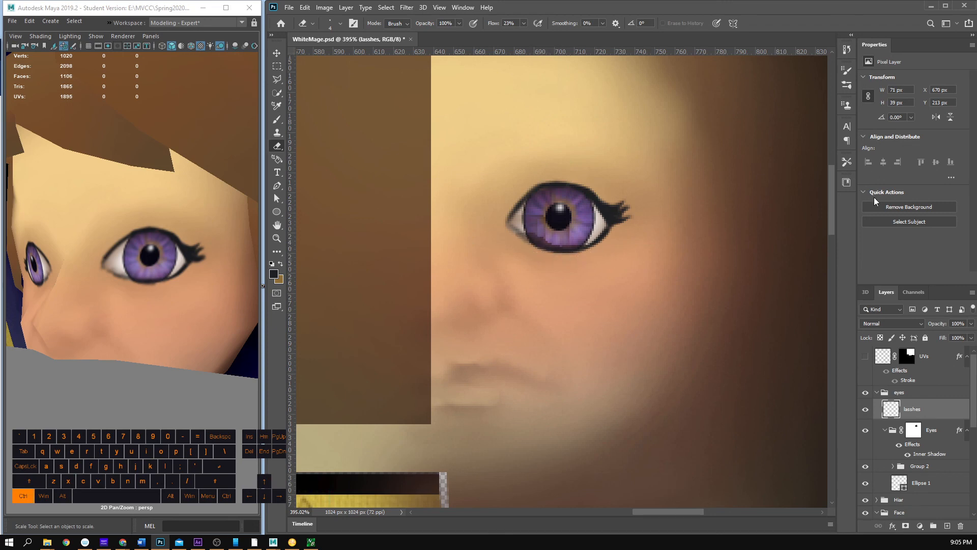
pyautogui.moveTo(204, 310); pyautogui.dragTo(179, 333)
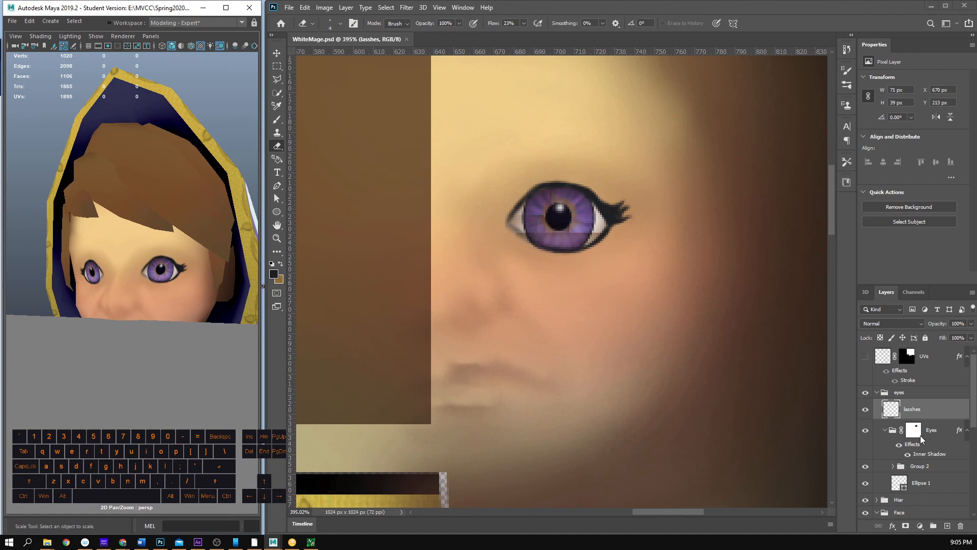
# Step: Compare the eye with and without the Eyes group, and scale Group 2 containing the iris to 89.29% about its centre
pyautogui.click(892, 436)
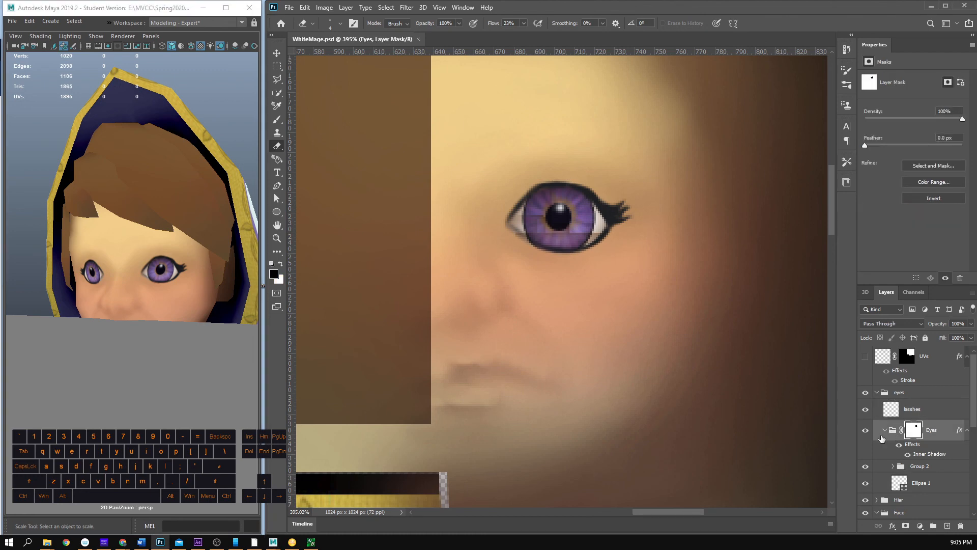
pyautogui.click(865, 431)
pyautogui.click(865, 431)
pyautogui.click(865, 431)
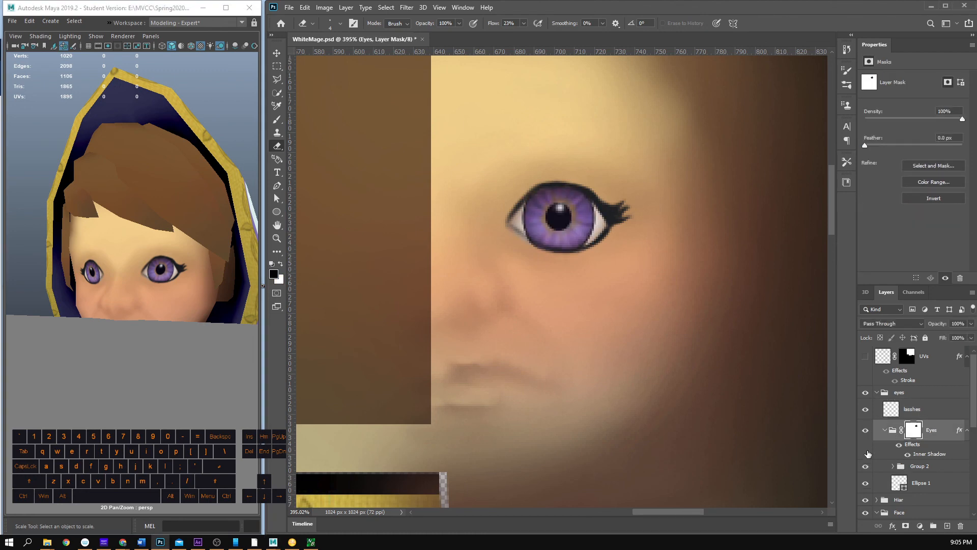
pyautogui.click(911, 466)
pyautogui.hotkey('ctrl', 't')
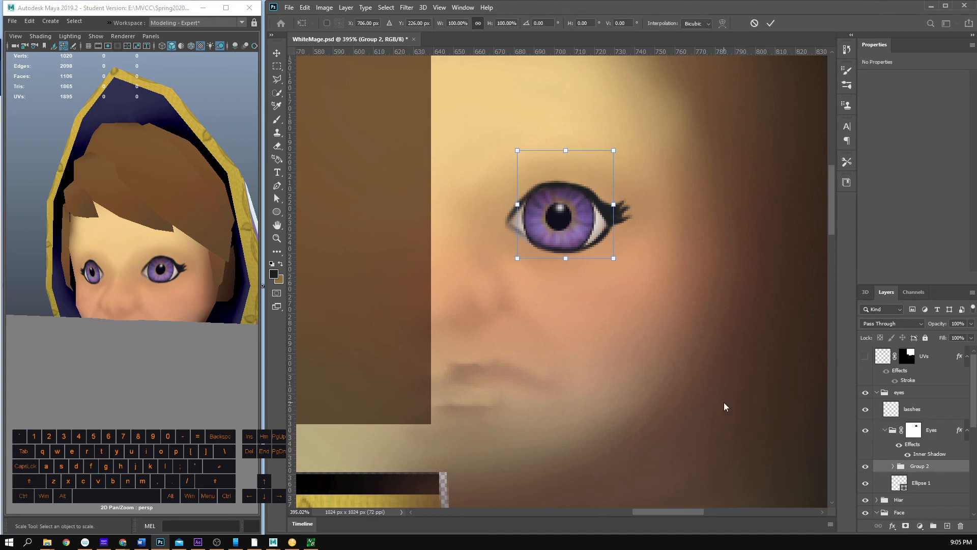
pyautogui.press('alt')
pyautogui.moveTo(615, 258); pyautogui.dragTo(608, 253)
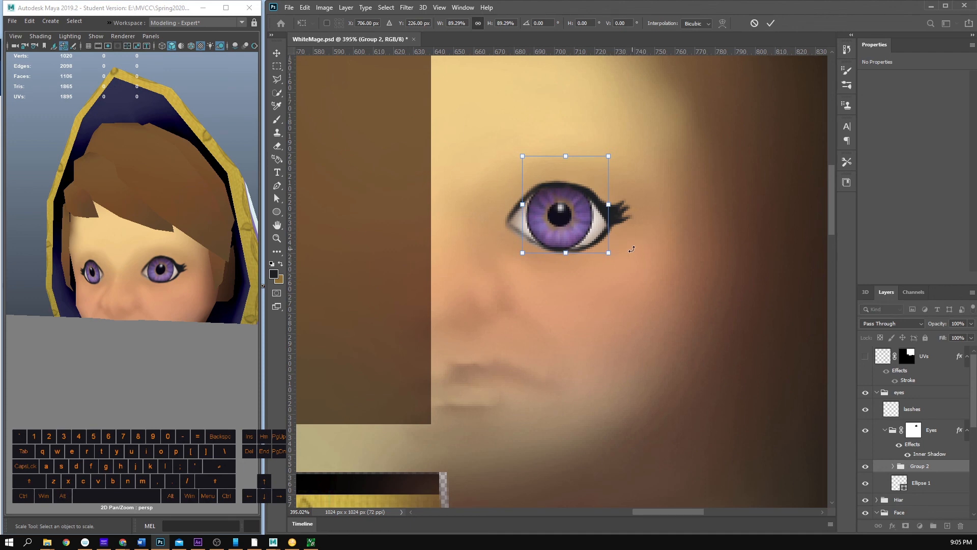
# Step: Nudge the iris group to X 706 px, Y 225 px, apply the transform and save the file
pyautogui.press('Right')
pyautogui.press('Left')
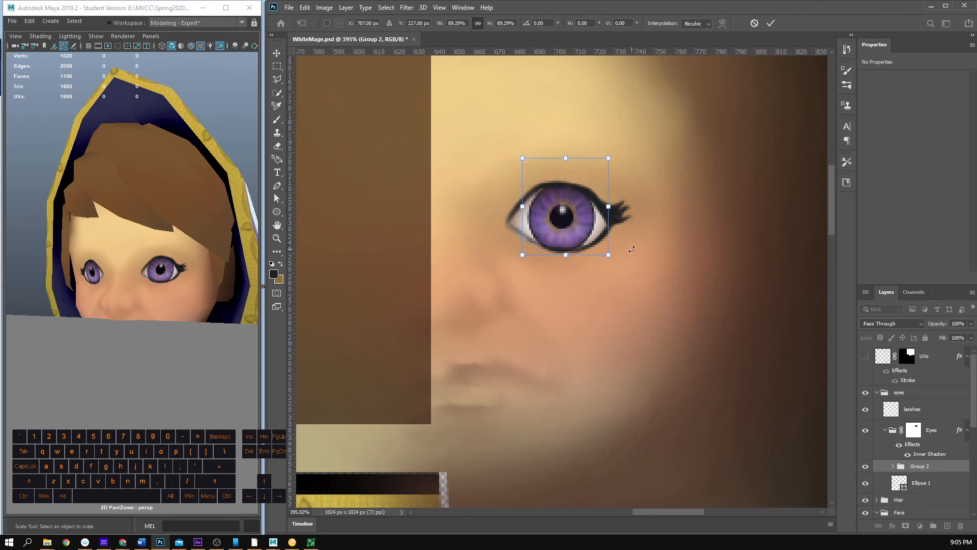
pyautogui.press('Down')
pyautogui.press('Up')
pyautogui.press('Up')
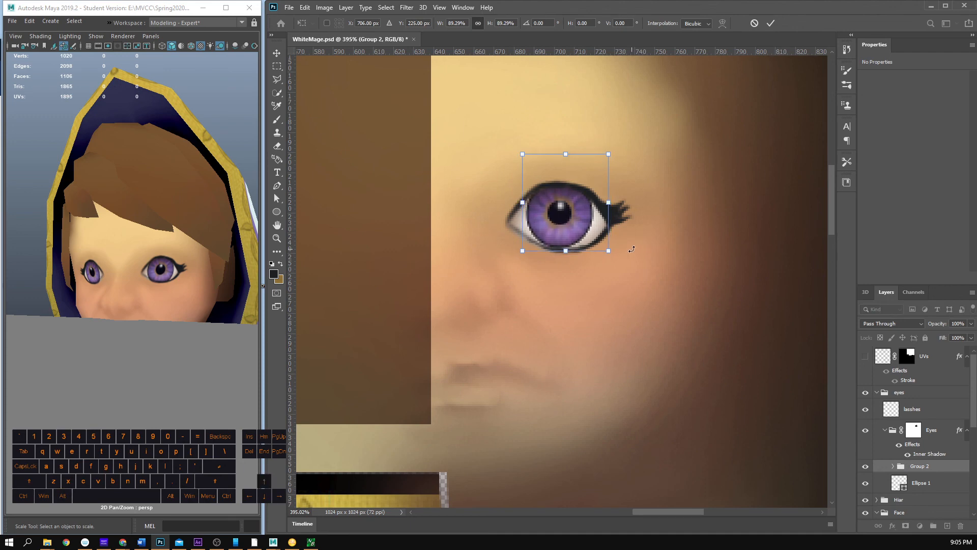
pyautogui.press('Return')
pyautogui.press('e')
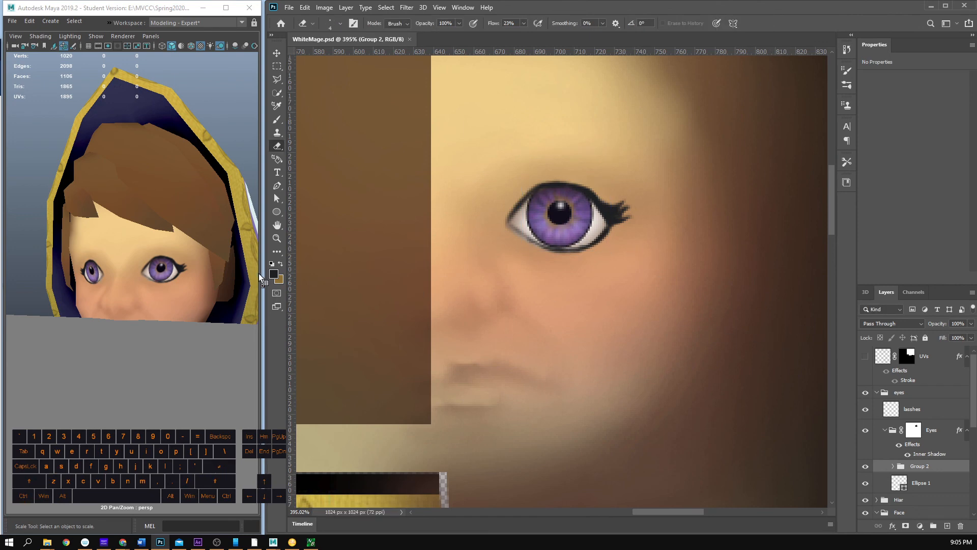
# Step: Enlarge the whole eyes group to 105.48% about its centre, save, and check the result on the Maya model
pyautogui.click(912, 403)
pyautogui.click(916, 395)
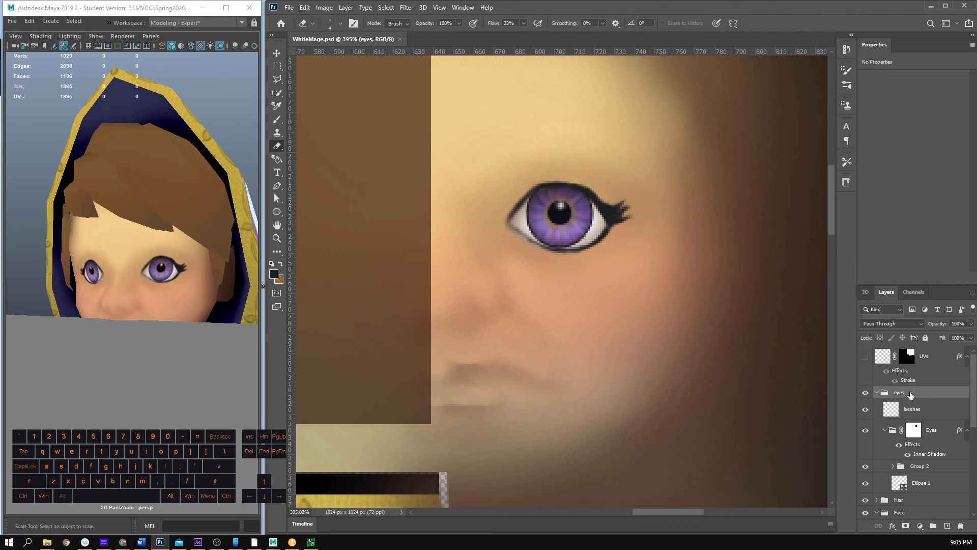
pyautogui.hotkey('ctrl', 't')
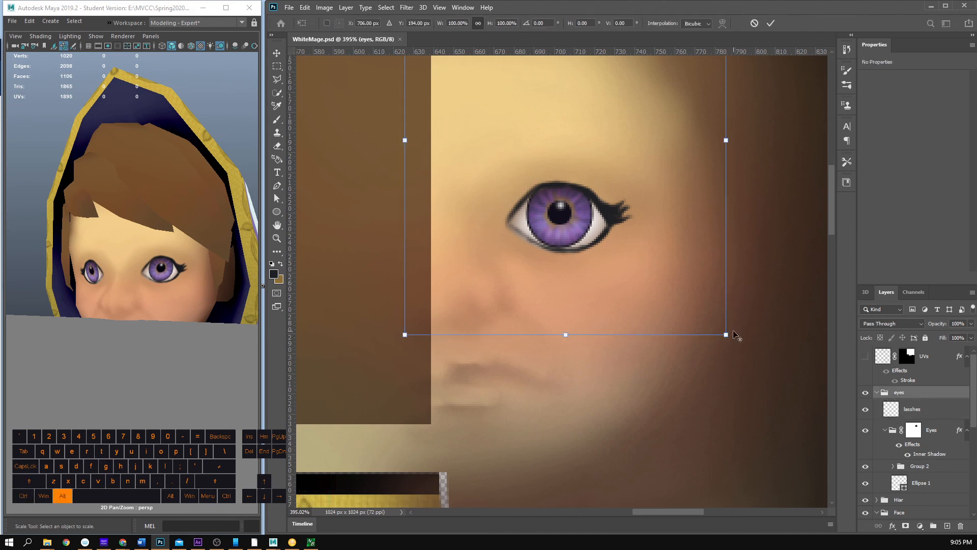
pyautogui.moveTo(726, 335); pyautogui.dragTo(733, 346)
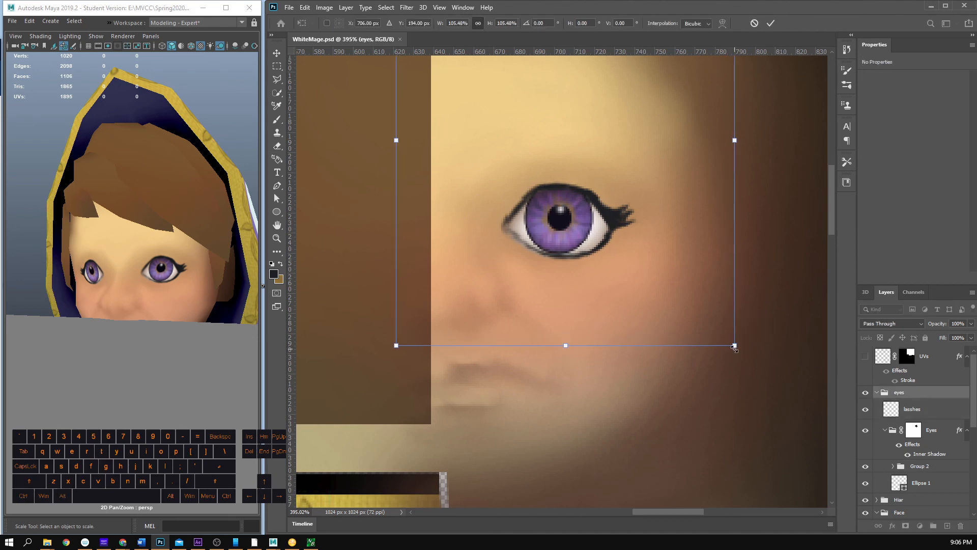
pyautogui.press('Return')
pyautogui.press('e')
pyautogui.hotkey('ctrl', 's')
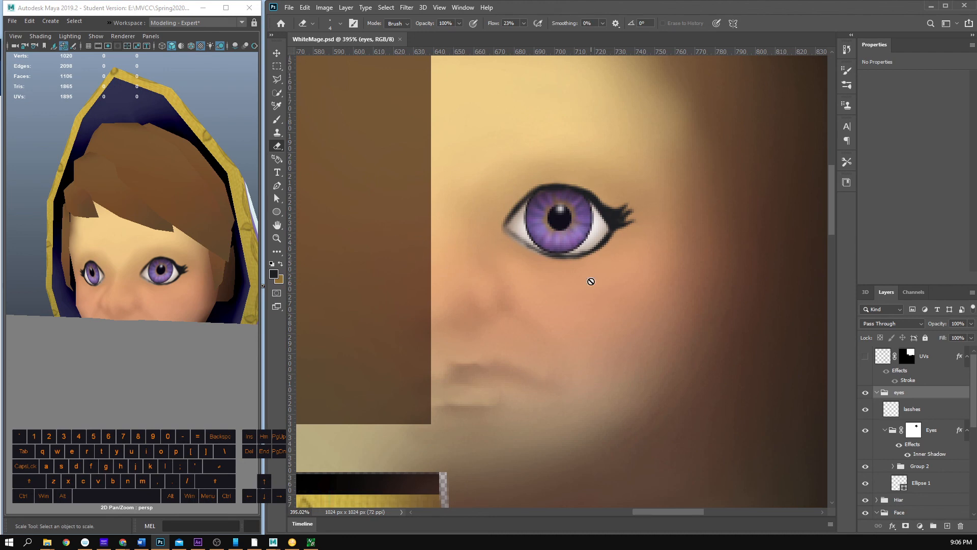
pyautogui.moveTo(168, 208); pyautogui.dragTo(166, 261)
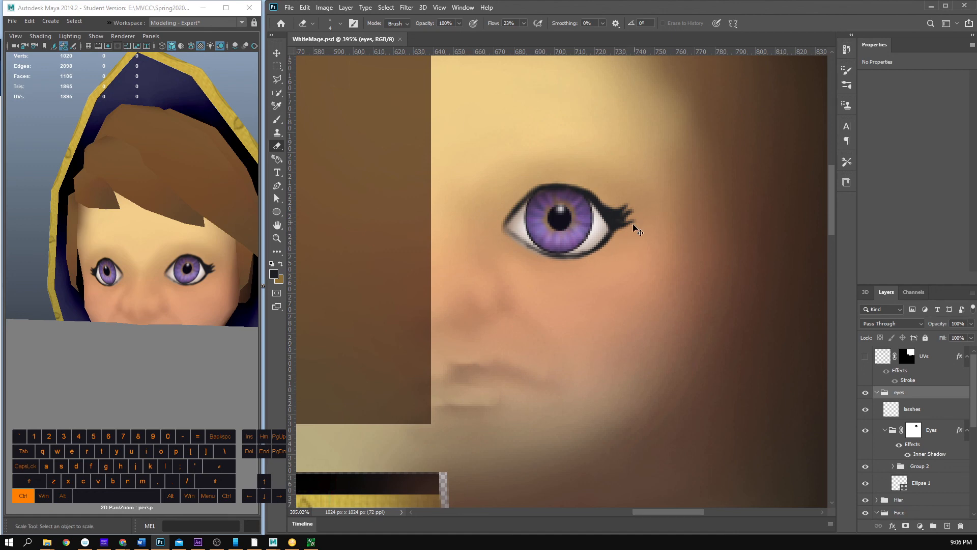
pyautogui.moveTo(232, 247); pyautogui.dragTo(152, 231)
# Step: Try deleting the grey box covering the lower face in Maya, and undo the deletion
pyautogui.click(168, 342)
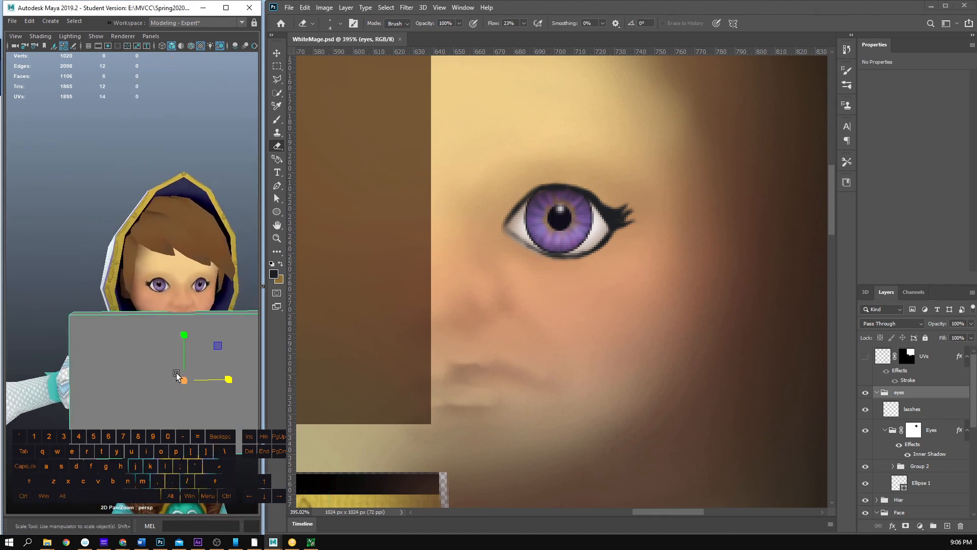
pyautogui.press('Delete')
pyautogui.moveTo(152, 303); pyautogui.dragTo(128, 325)
pyautogui.hotkey('ctrl', 'z')
pyautogui.click(194, 238)
# Step: Inspect the enlarged eyes on the Maya model from the front, both close up and at a distance
pyautogui.moveTo(153, 278); pyautogui.dragTo(194, 302)
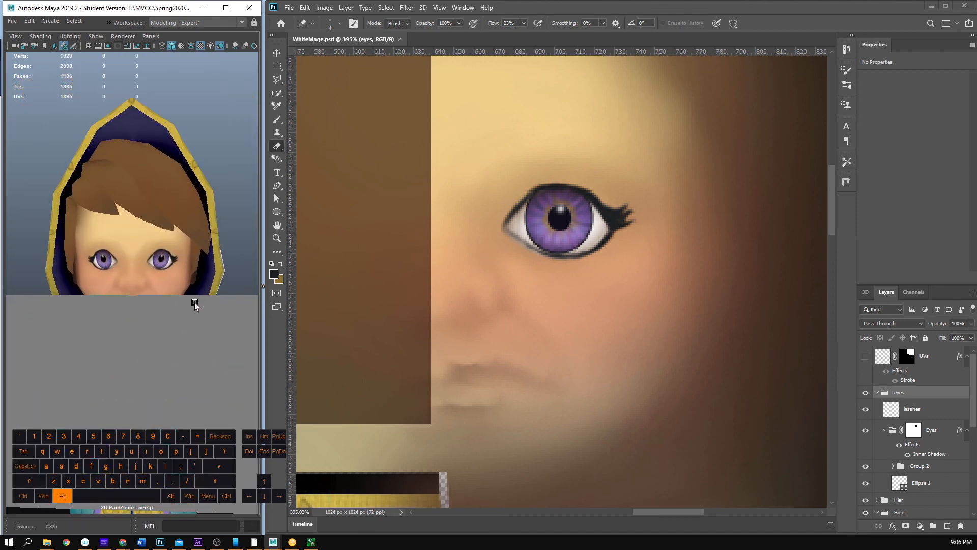
pyautogui.click(155, 307)
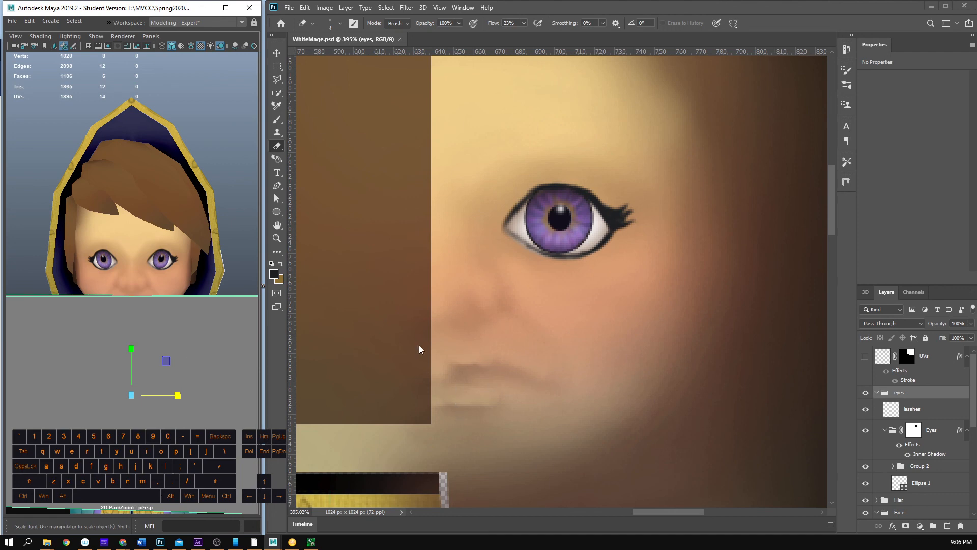
pyautogui.scroll(5, 117, 357)
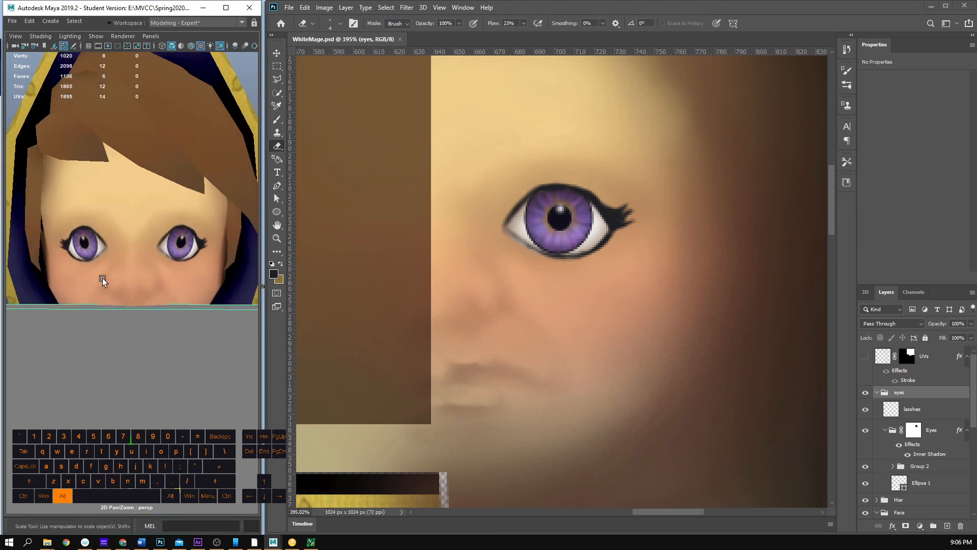
pyautogui.scroll(-3, 160, 215)
pyautogui.click(221, 197)
pyautogui.moveTo(221, 196); pyautogui.dragTo(217, 224)
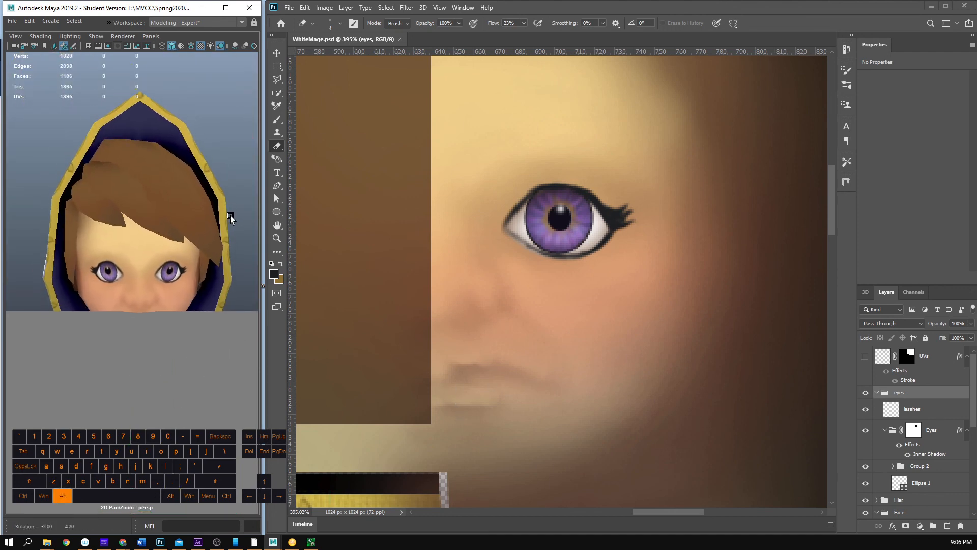
pyautogui.scroll(4, 236, 223)
pyautogui.scroll(-4, 230, 224)
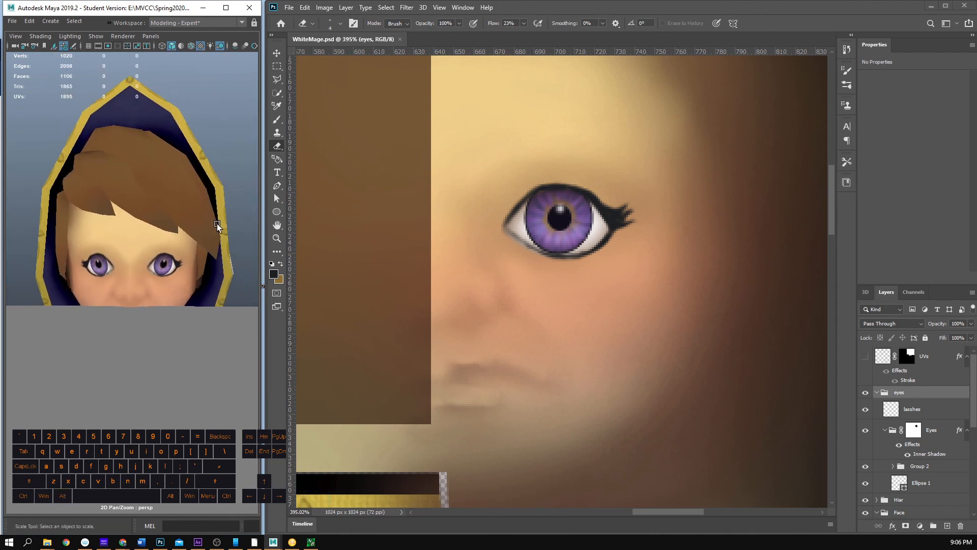